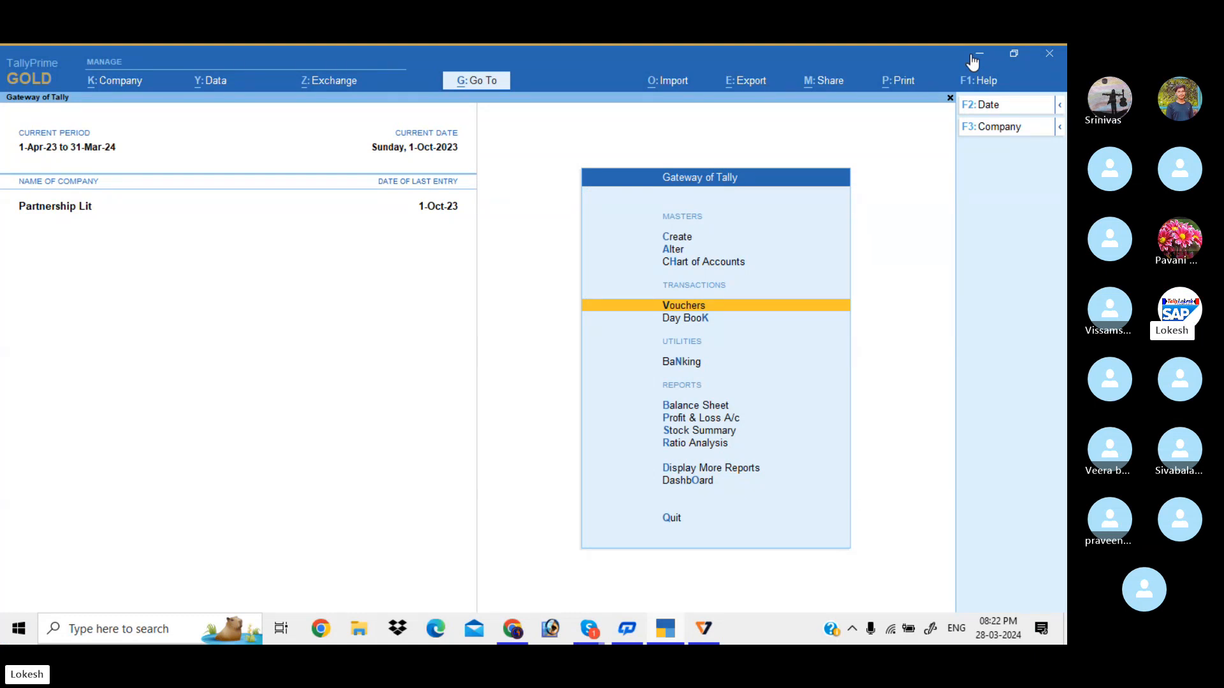
# Look through the Day Book, then go back and start a new Sales voucher
pyautogui.press('Down')
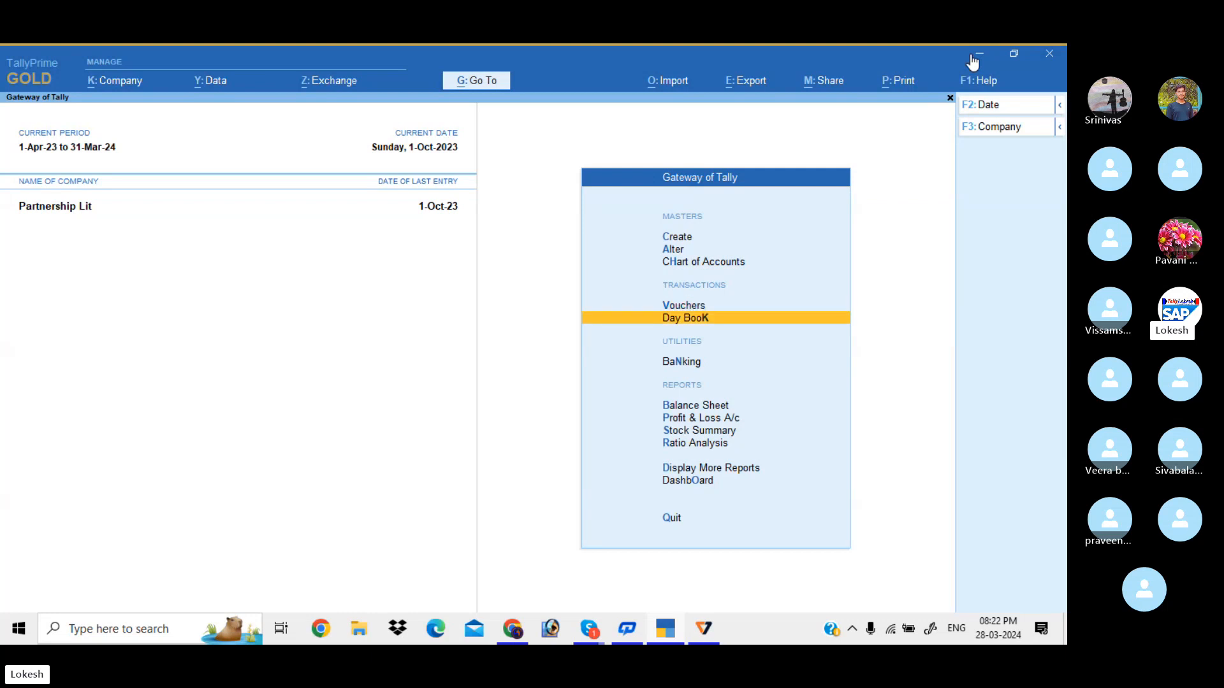
pyautogui.press('Return')
pyautogui.press('Down')
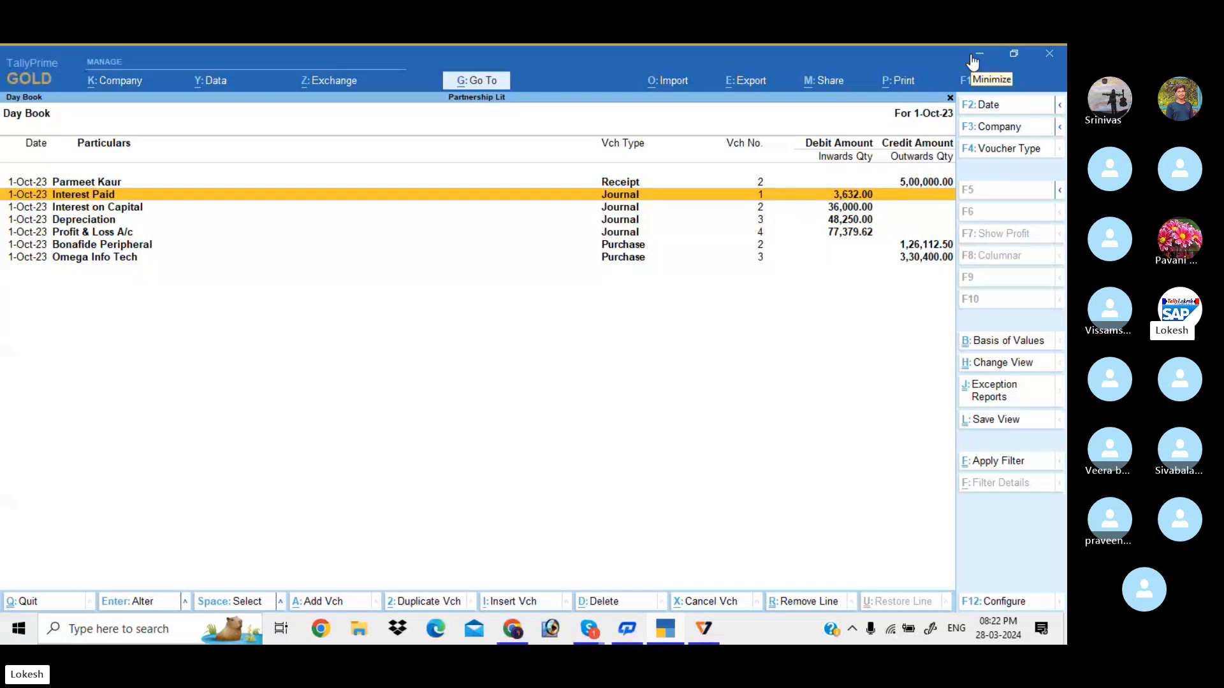
pyautogui.press('alt')
pyautogui.press('Escape')
pyautogui.press('Up')
pyautogui.press('Return')
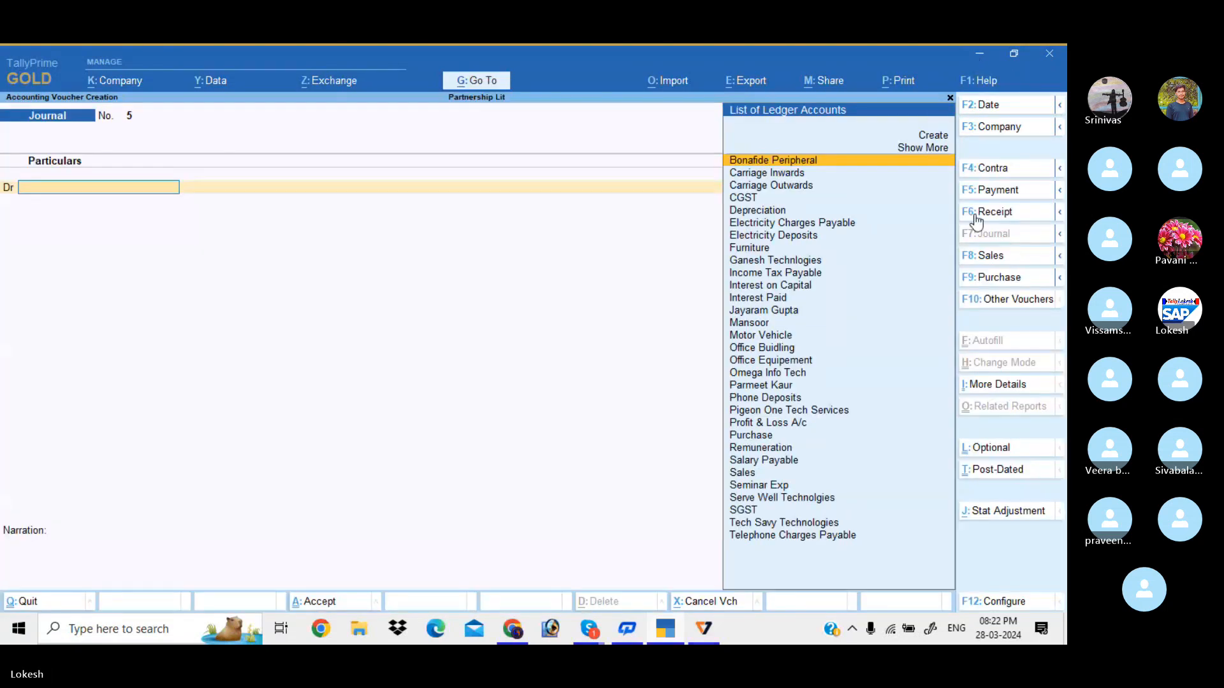
pyautogui.click(1016, 263)
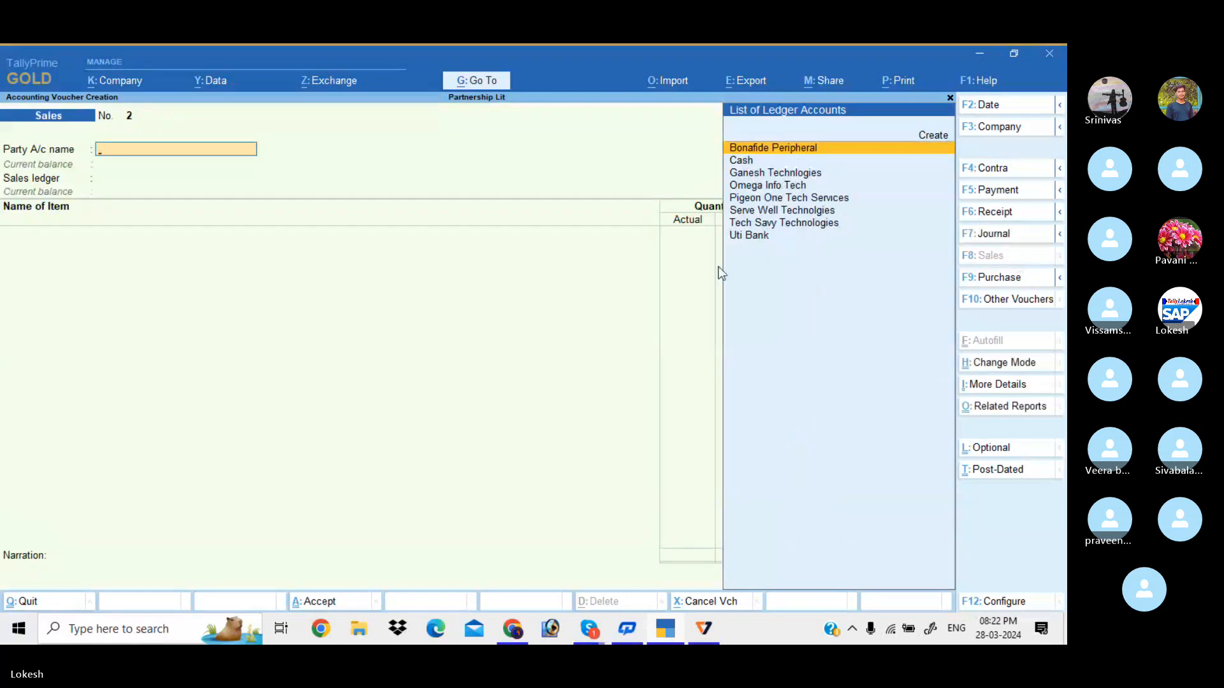
# In Company Features, set the discount column and actual/billed quantity columns to No, then save
pyautogui.click(129, 81)
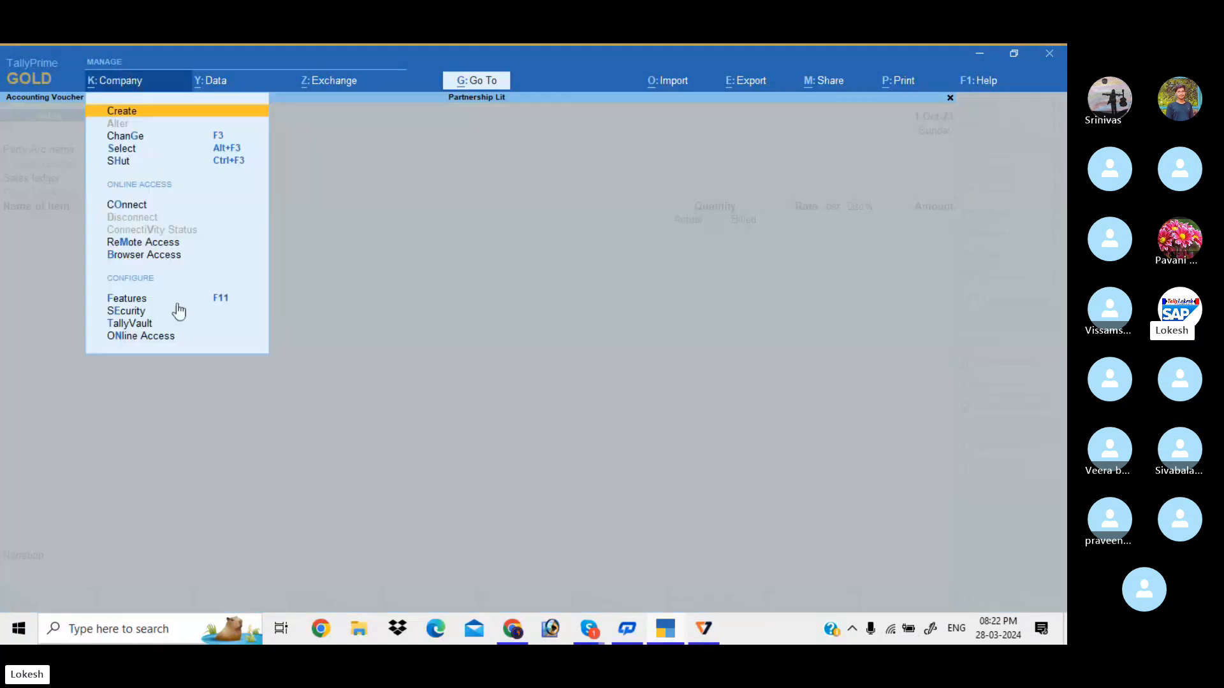
pyautogui.click(192, 303)
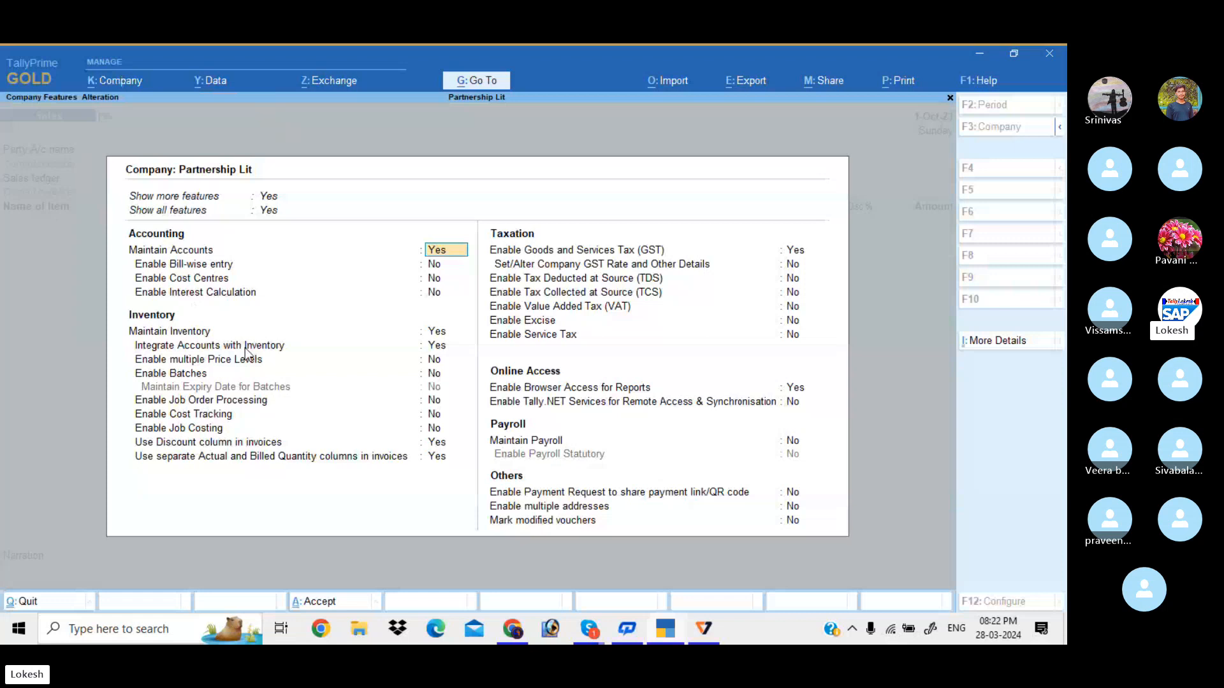
pyautogui.click(436, 444)
pyautogui.write('n')
pyautogui.press('Return')
pyautogui.write('n')
pyautogui.press('Return')
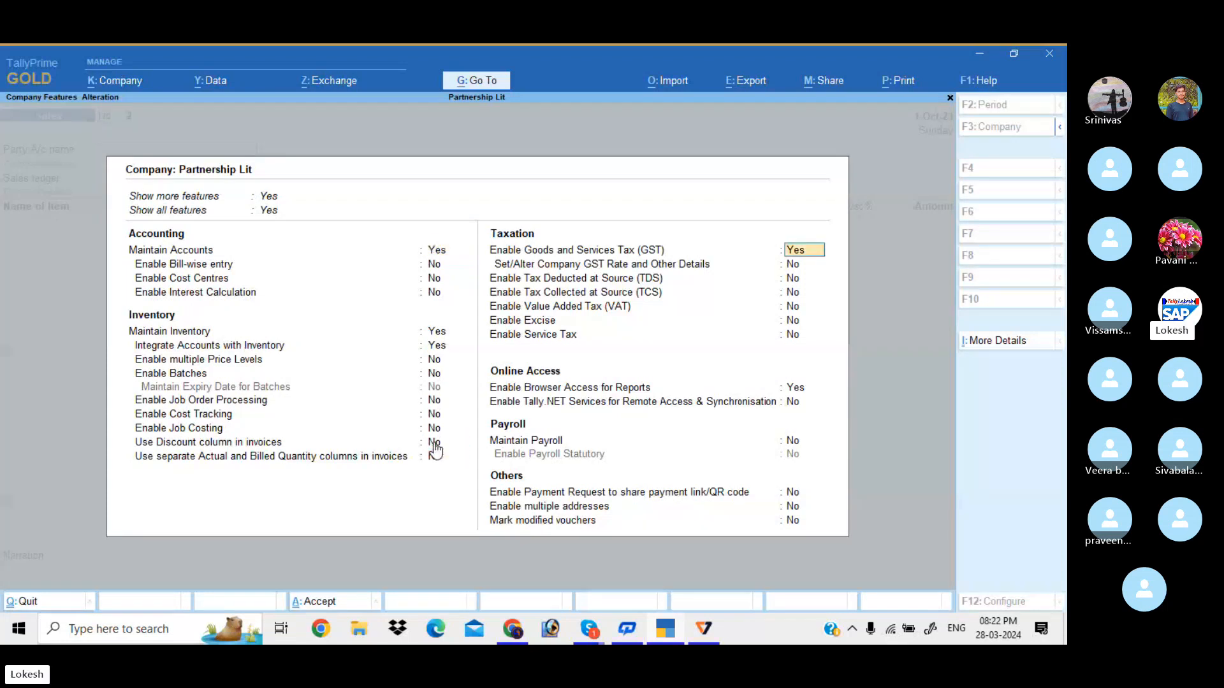
pyautogui.hotkey('ctrl', 'a')
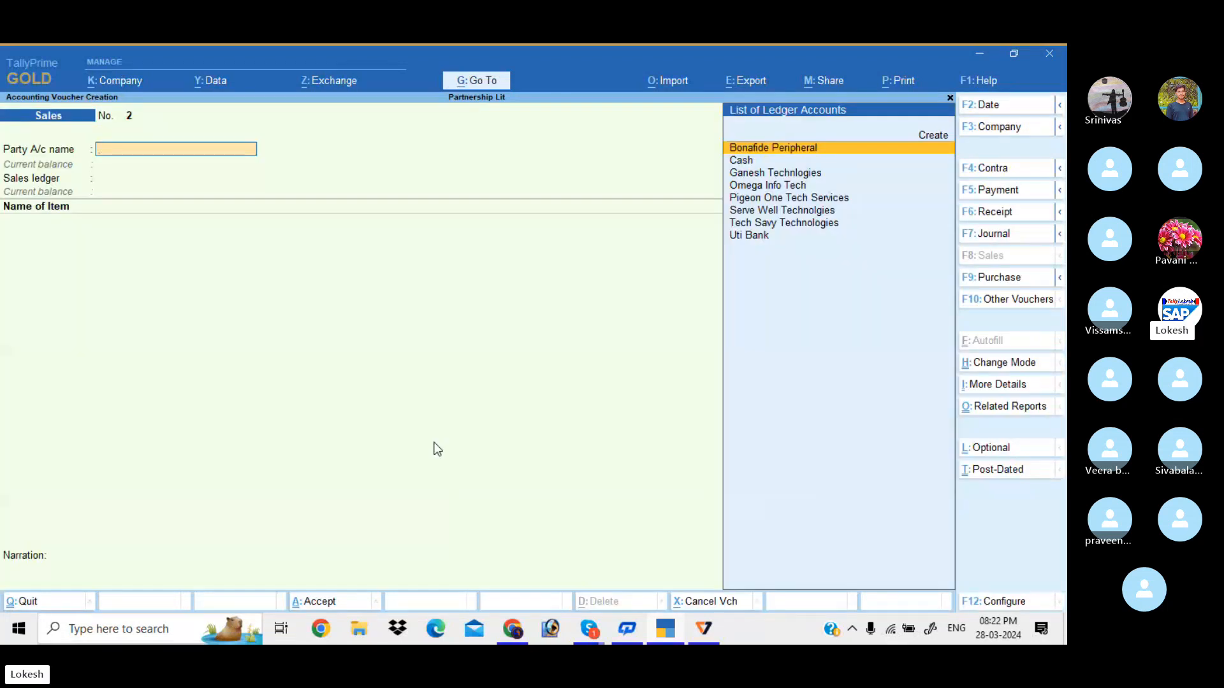
# Create a party ledger named Ram Merchants under the Sundry Debtors group
pyautogui.hotkey('alt', 'c')
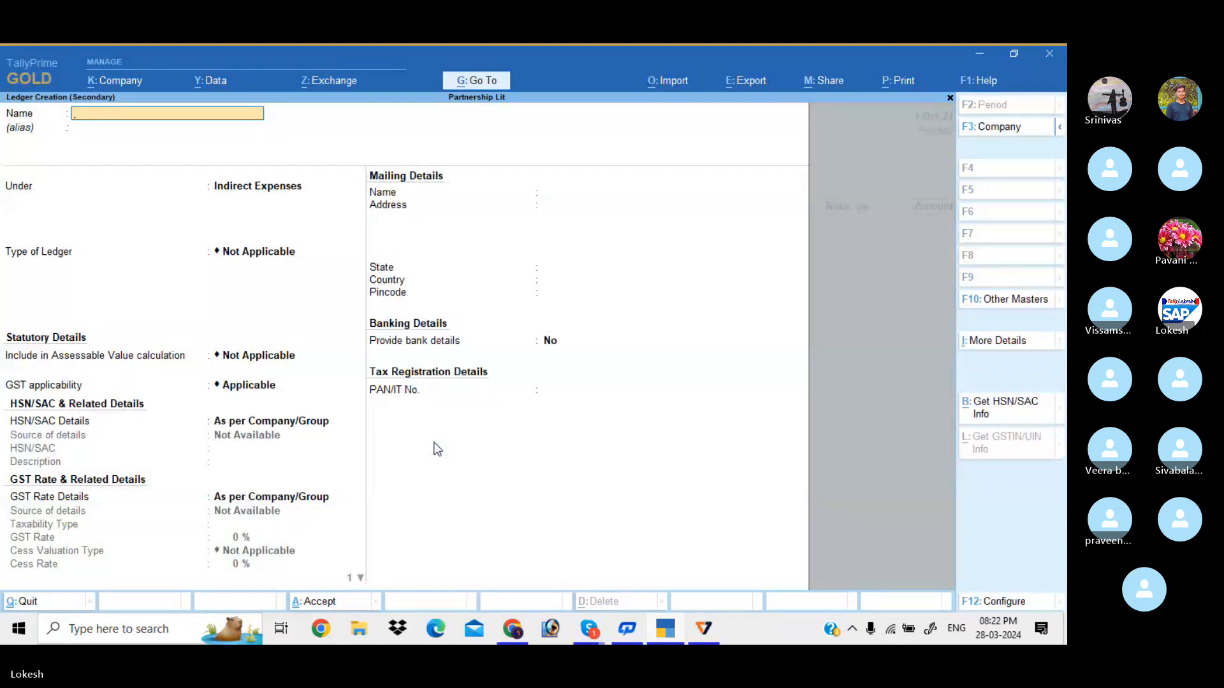
pyautogui.write('Ram Merchants')
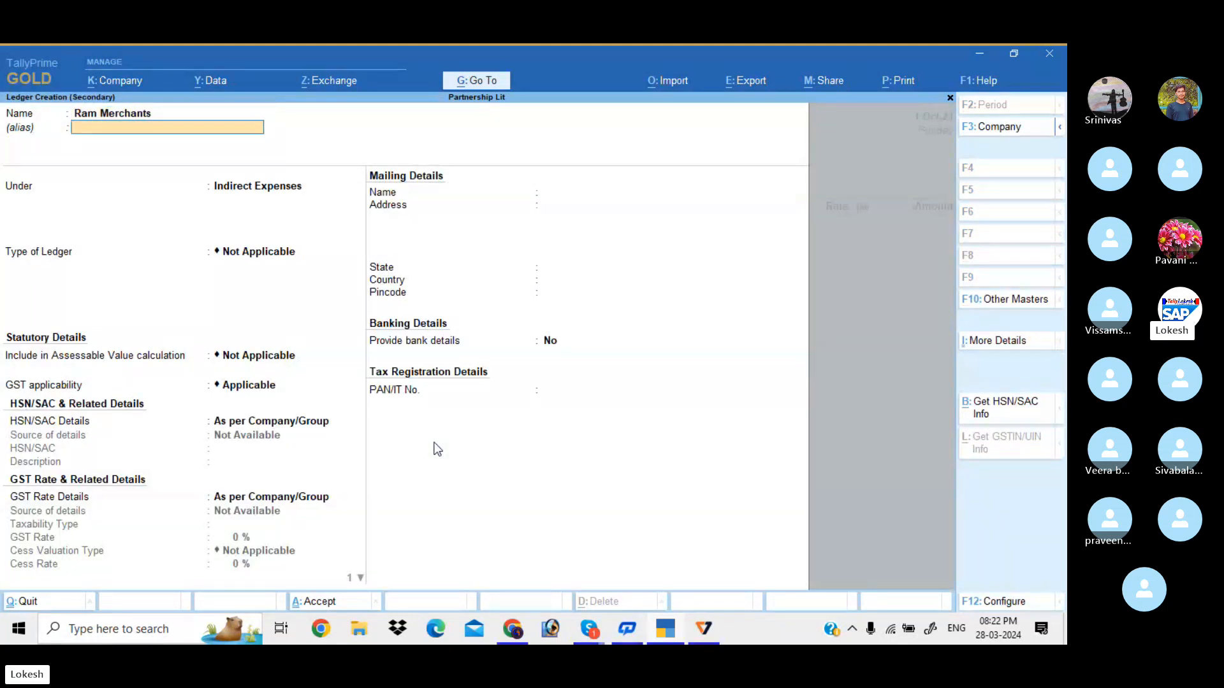
pyautogui.press('Return')
pyautogui.write('Sun')
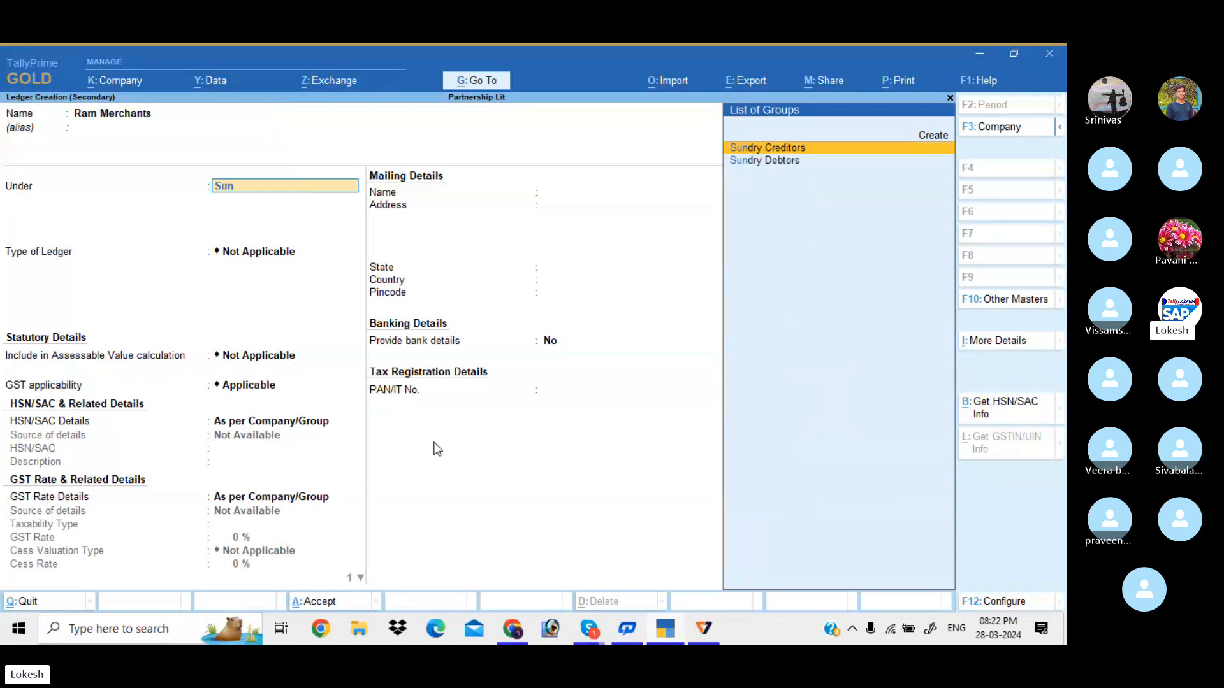
pyautogui.press('Down')
pyautogui.press('Return')
pyautogui.press('Return')
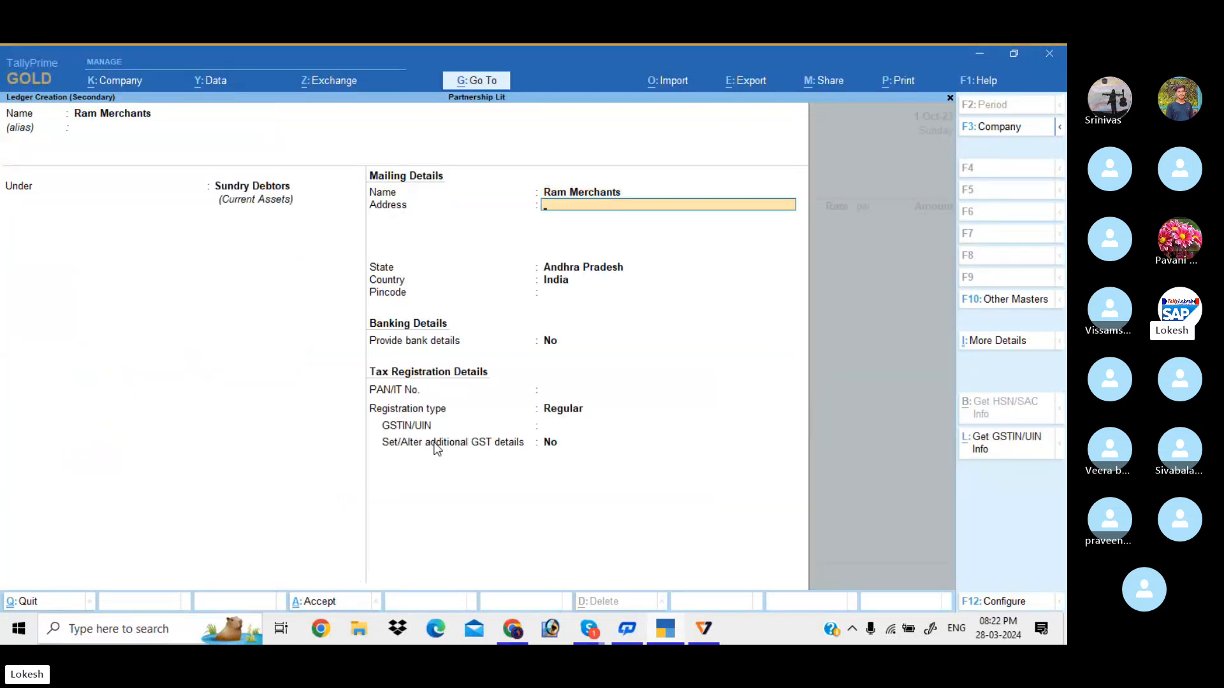
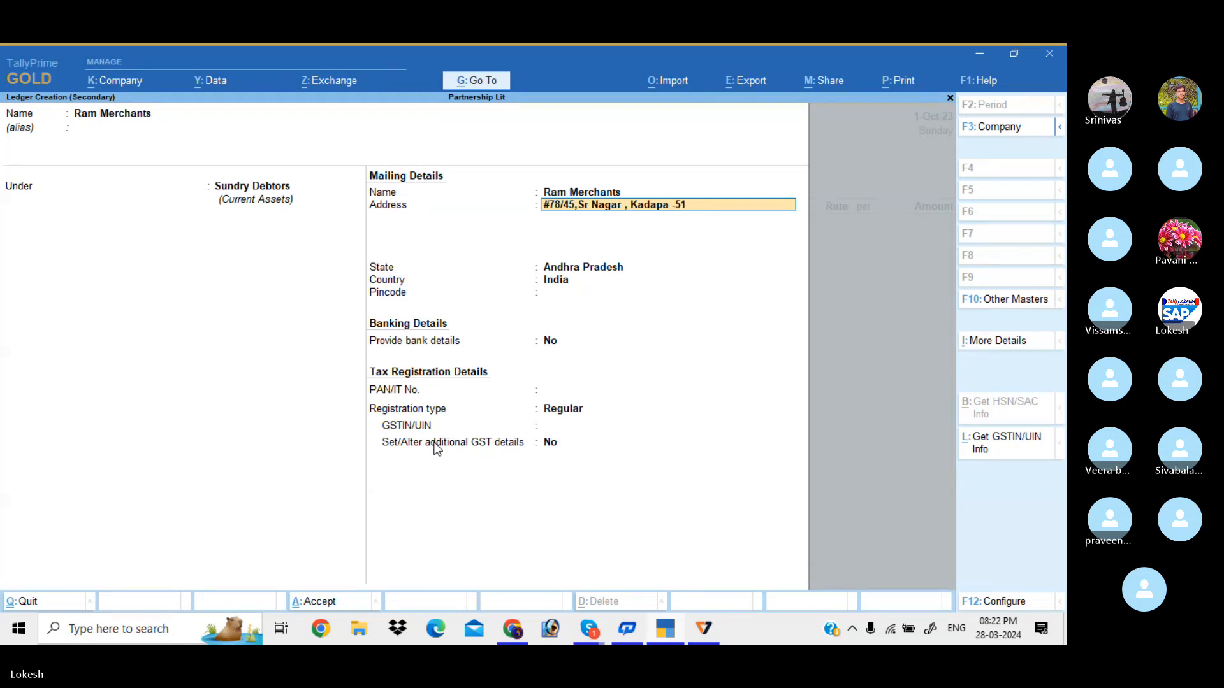
# Enter the ledger's Kadapa postal address and its GSTIN
pyautogui.press('Return')
pyautogui.press('Return')
pyautogui.press('Return')
pyautogui.press('Return')
pyautogui.press('Return')
pyautogui.press('Return')
pyautogui.press('Return')
pyautogui.press('Return')
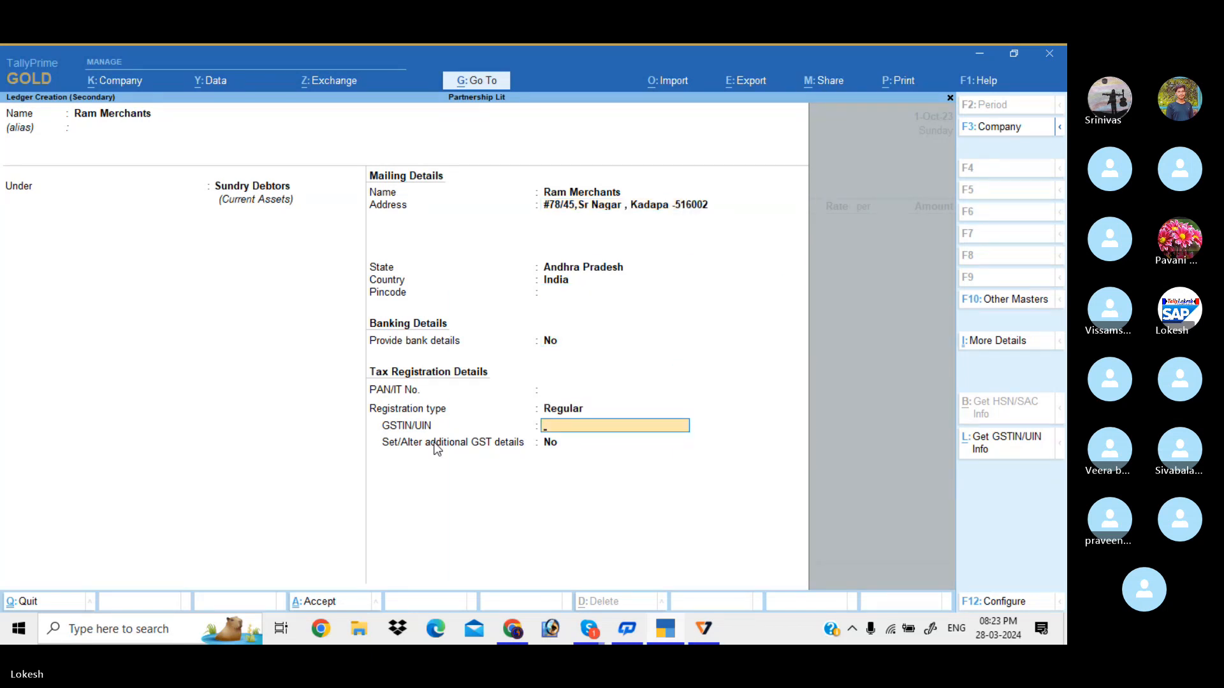
pyautogui.write('37AAAAA1478A1Z8')
# Save the Ram Merchants ledger, skip dispatch and party details, and choose the Sales ledger
pyautogui.press('Return')
pyautogui.press('Return')
pyautogui.hotkey('ctrl', 'a')
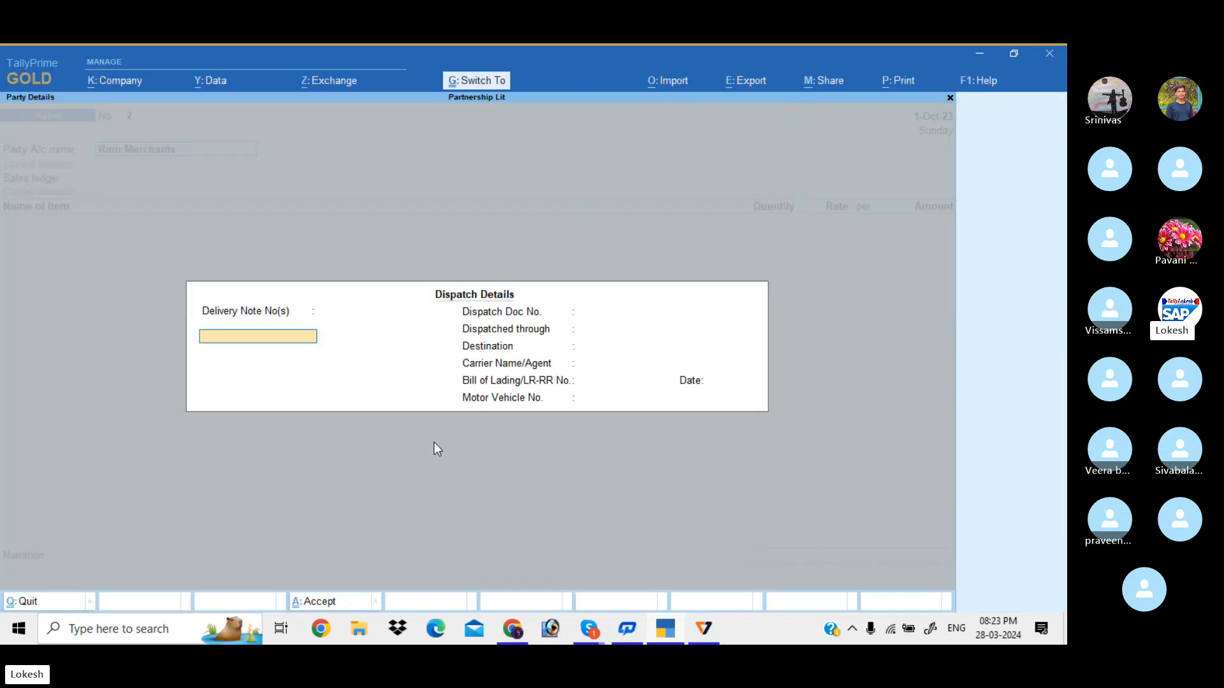
pyautogui.hotkey('ctrl', 'a')
pyautogui.hotkey('ctrl', 'a')
pyautogui.press('Return')
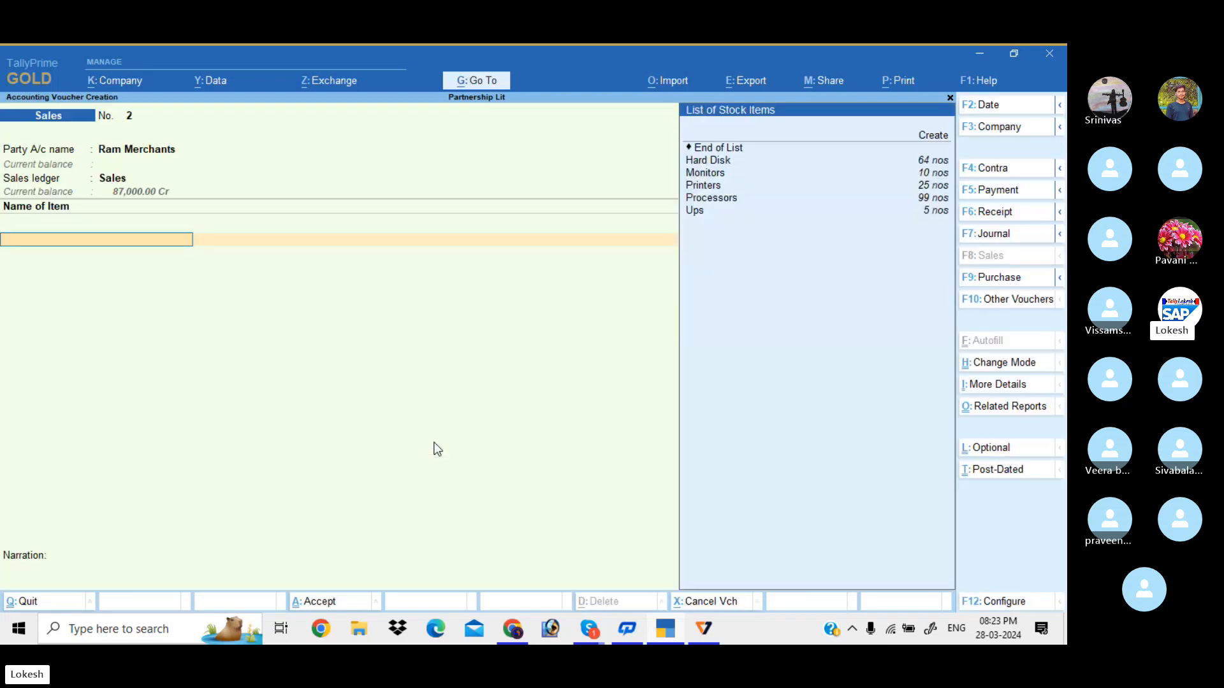
pyautogui.press('Down')
# Add Hard Disk as the first item at a rate of 5,000
pyautogui.press('Return')
pyautogui.write('1')
pyautogui.press('Return')
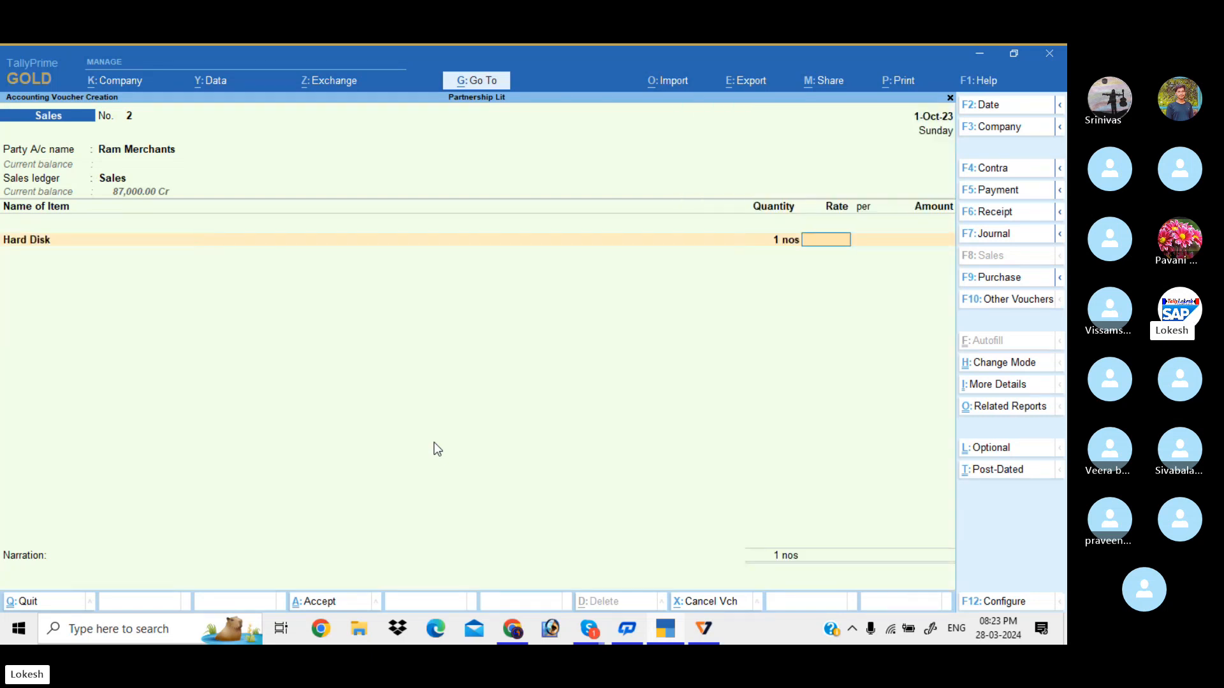
pyautogui.write('5000')
pyautogui.press('Return')
pyautogui.press('Return')
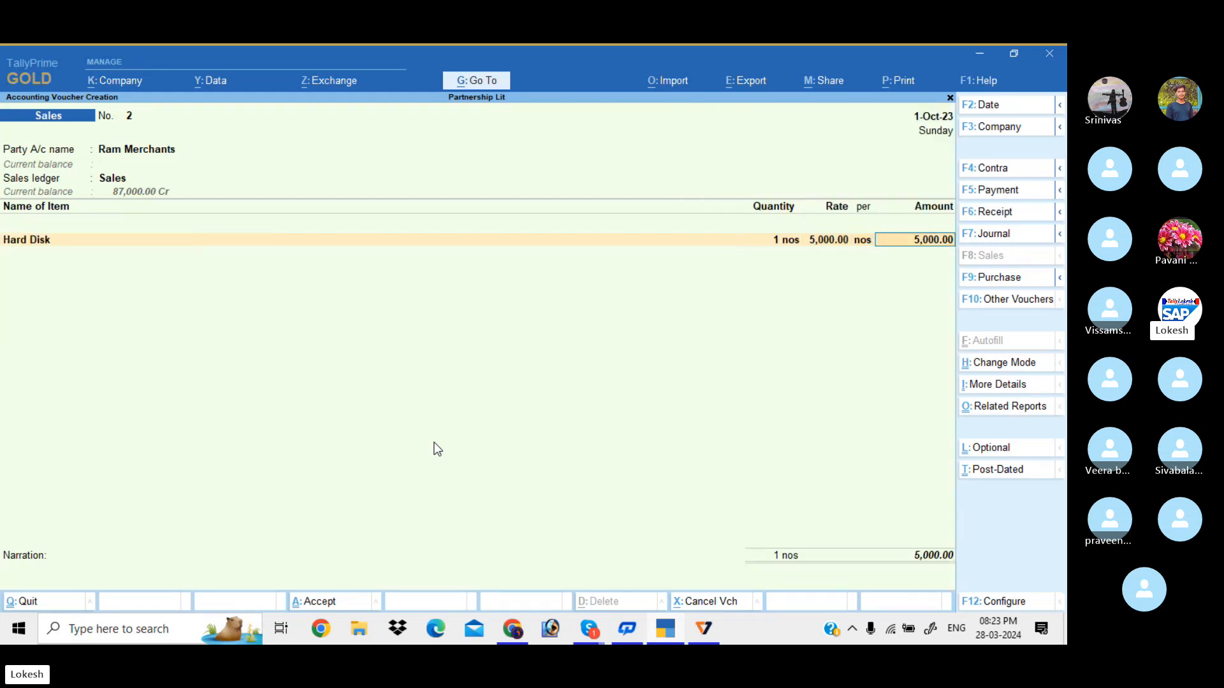
pyautogui.press('Return')
pyautogui.press('Down')
pyautogui.press('Down')
# Add Monitors with quantity 10 at a rate of 15,000
pyautogui.press('Return')
pyautogui.write('52')
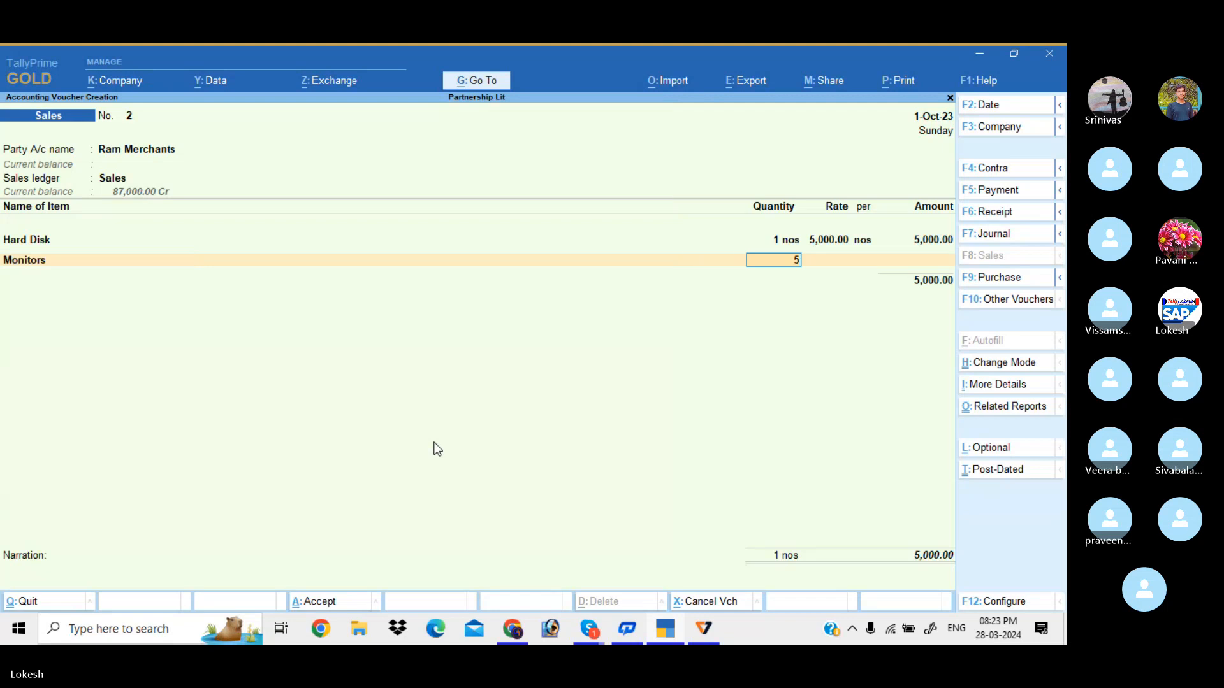
pyautogui.press('Return')
pyautogui.press('Return')
pyautogui.press('BackSpace')
pyautogui.write('10')
pyautogui.press('Return')
pyautogui.write('15,000')
pyautogui.press('Return')
pyautogui.press('Return')
pyautogui.press('Return')
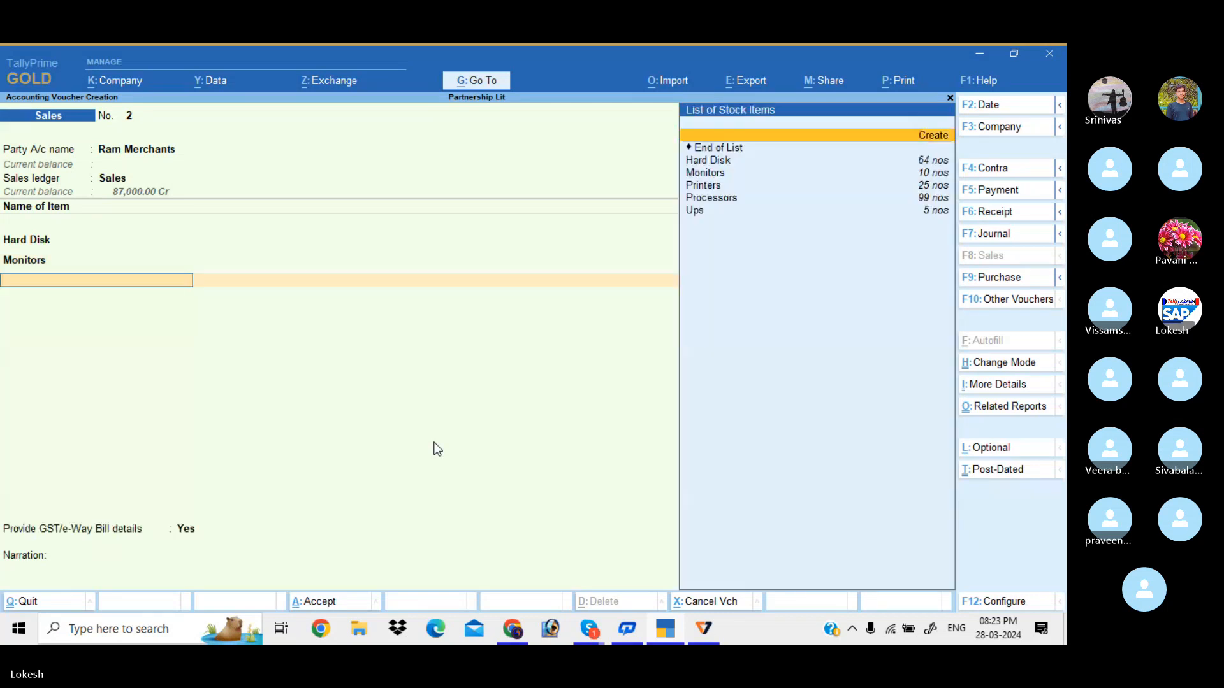
pyautogui.press('Down')
pyautogui.press('Down')
pyautogui.press('Down')
# Add Printers with quantity 10 at a rate of 15,000
pyautogui.press('Return')
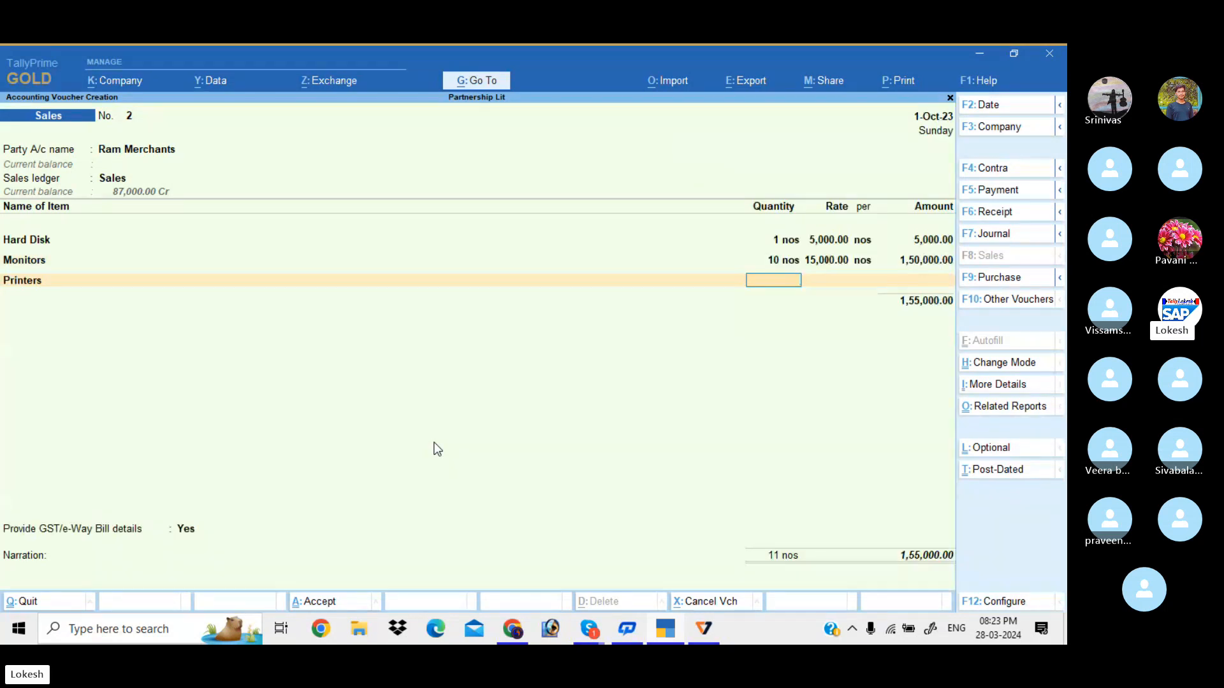
pyautogui.write('10')
pyautogui.press('Return')
pyautogui.write('15')
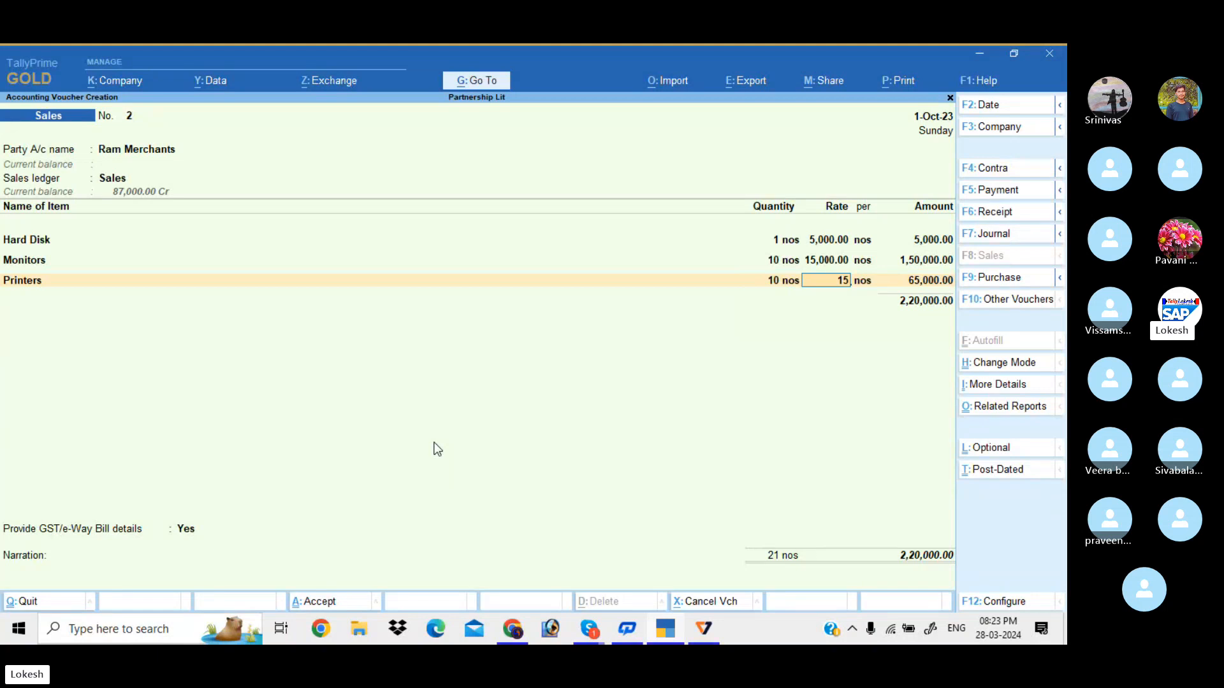
pyautogui.write('000')
pyautogui.press('Return')
pyautogui.press('Return')
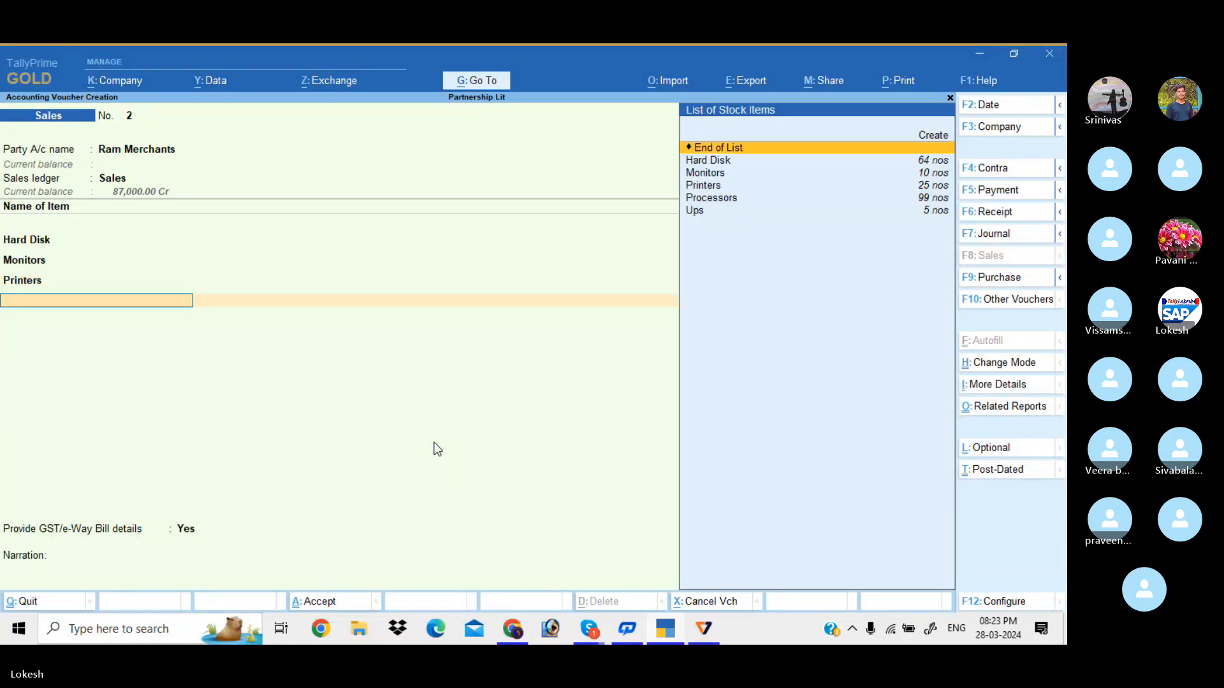
pyautogui.press('Down')
pyautogui.press('Down')
pyautogui.press('Down')
pyautogui.press('Down')
pyautogui.press('Down')
pyautogui.press('Up')
# Add Processors at quantity 10 and correct Hard Disk's quantity to 10
pyautogui.press('Return')
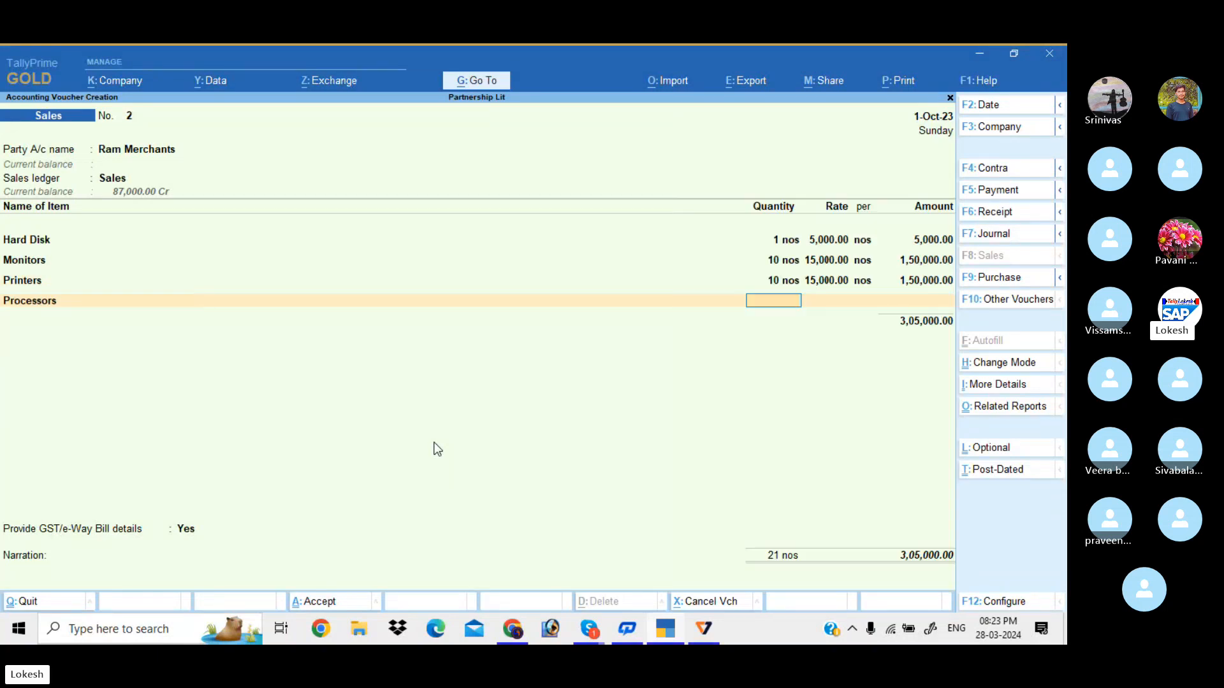
pyautogui.write('10')
pyautogui.press('Return')
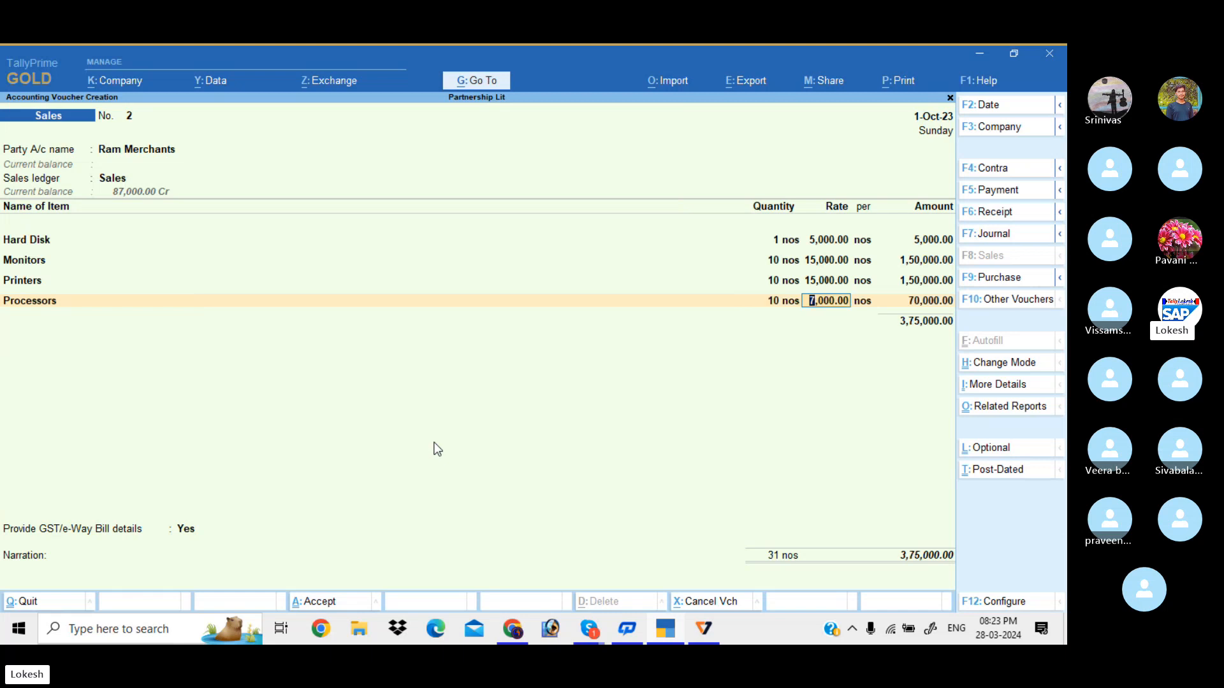
pyautogui.press('BackSpace')
pyautogui.press('BackSpace')
pyautogui.press('BackSpace')
pyautogui.press('BackSpace')
pyautogui.press('BackSpace')
pyautogui.press('BackSpace')
pyautogui.press('BackSpace')
pyautogui.press('BackSpace')
pyautogui.press('BackSpace')
pyautogui.press('BackSpace')
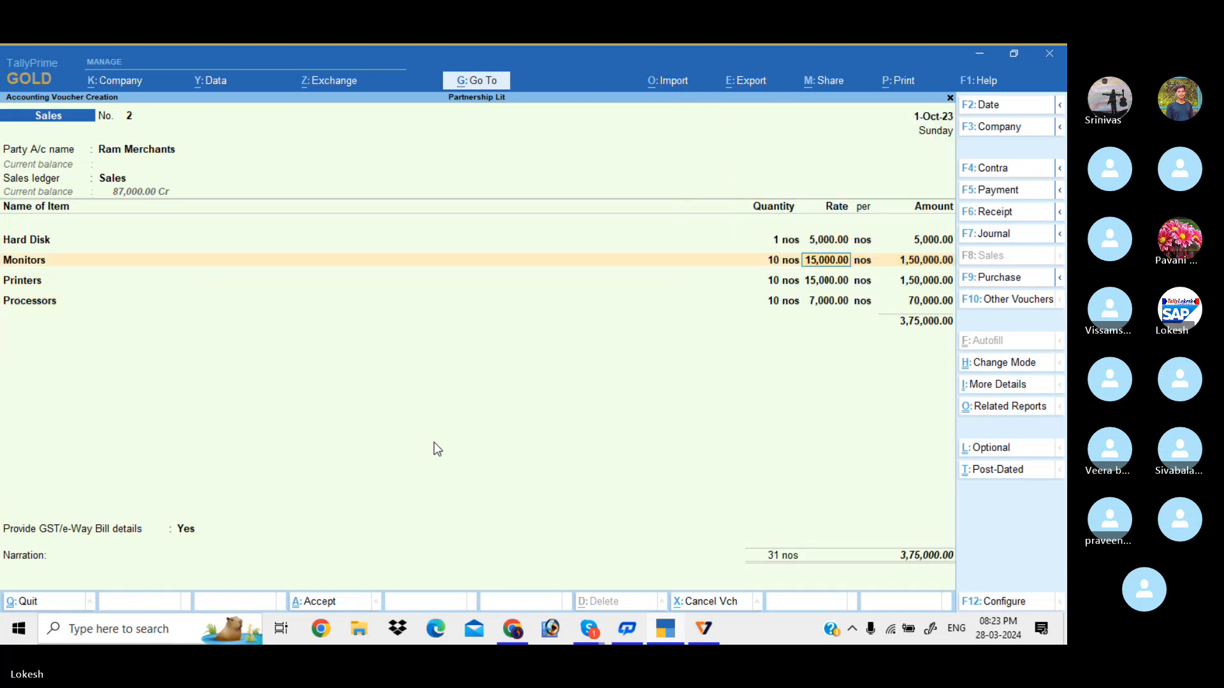
pyautogui.press('BackSpace')
pyautogui.press('BackSpace')
pyautogui.press('BackSpace')
pyautogui.press('BackSpace')
pyautogui.write('10')
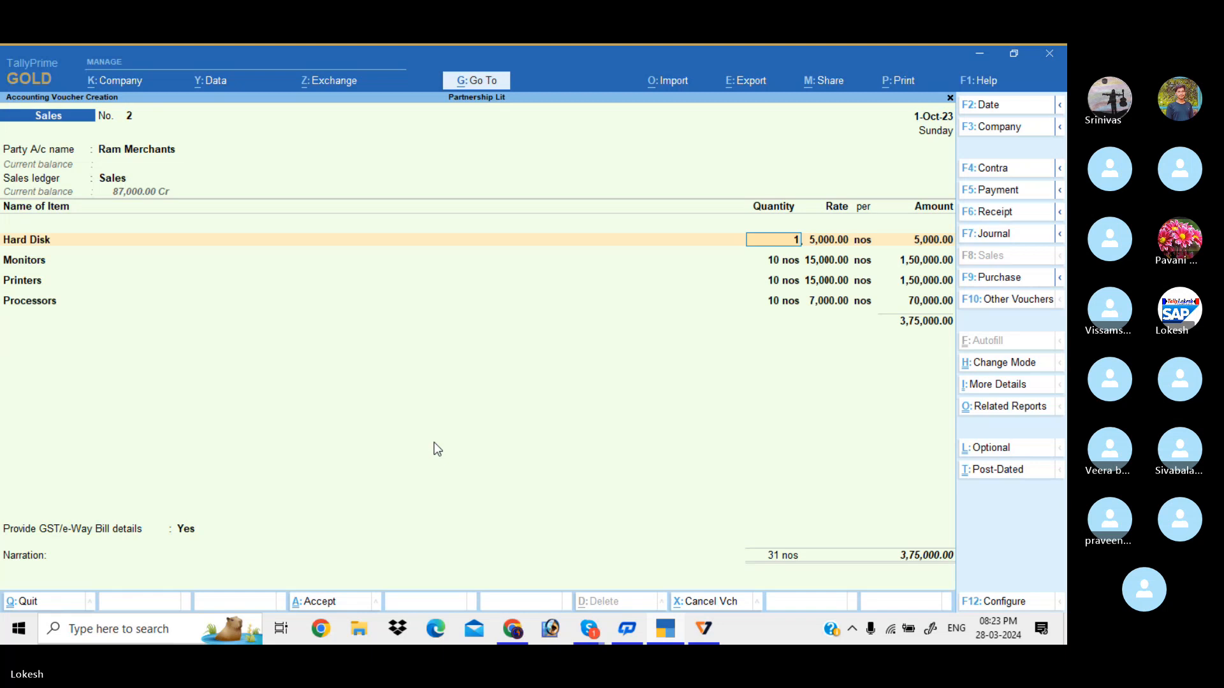
pyautogui.press('Return')
pyautogui.press('Return')
pyautogui.press('Return')
pyautogui.press('Return')
pyautogui.press('Return')
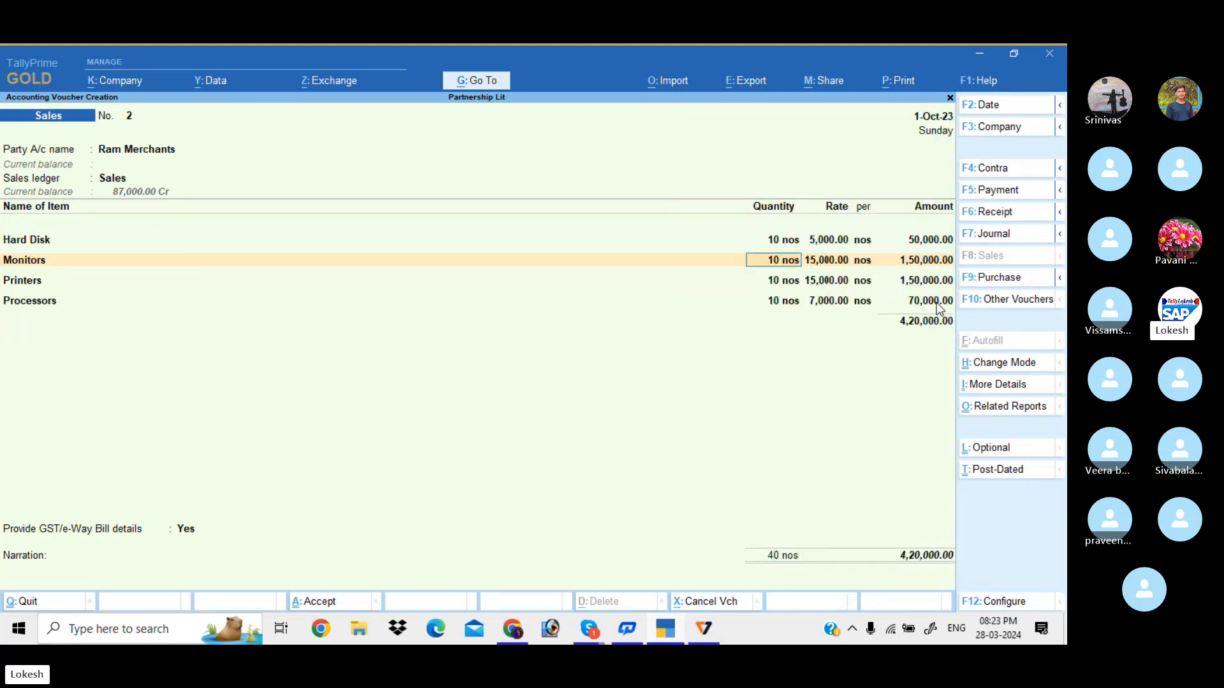
# Add the CGST and SGST ledgers and bring up invoice printing for the voucher
pyautogui.press('Return')
pyautogui.press('Return')
pyautogui.press('Return')
pyautogui.press('Return')
pyautogui.press('Return')
pyautogui.press('Return')
pyautogui.press('Return')
pyautogui.press('Return')
pyautogui.press('Return')
pyautogui.press('Return')
pyautogui.press('Return')
pyautogui.press('Return')
pyautogui.press('Return')
pyautogui.press('Return')
pyautogui.press('Return')
pyautogui.write('cg')
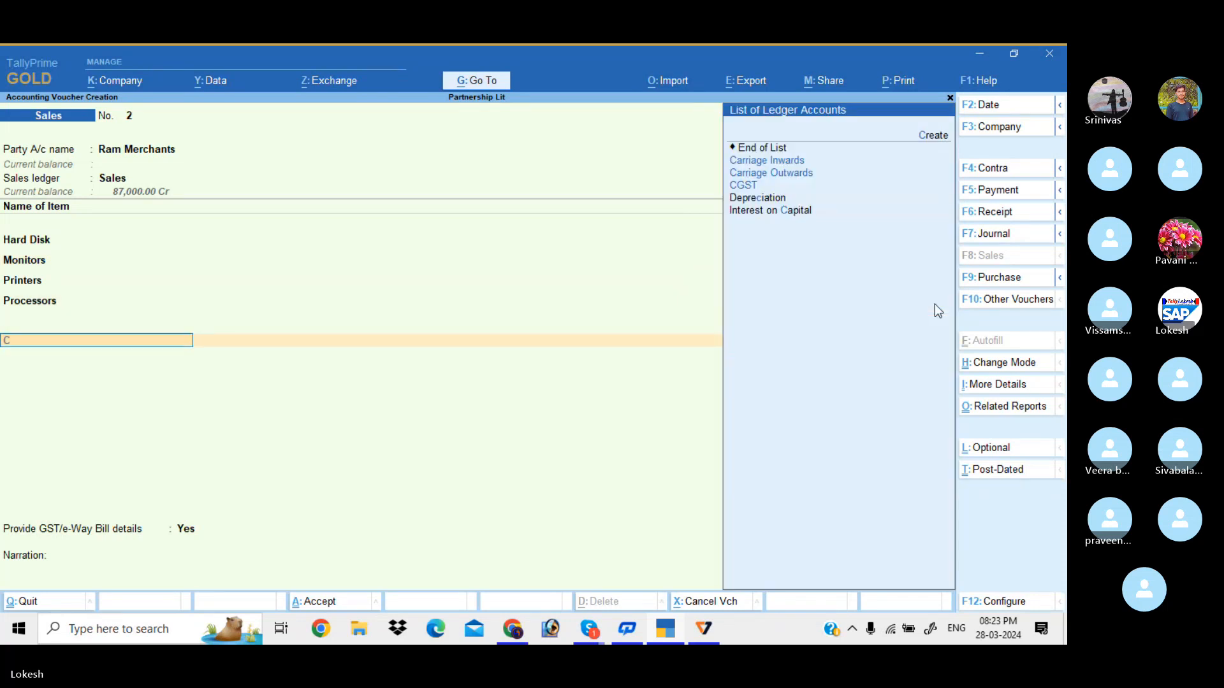
pyautogui.press('Return')
pyautogui.press('Return')
pyautogui.write('sg')
pyautogui.press('Return')
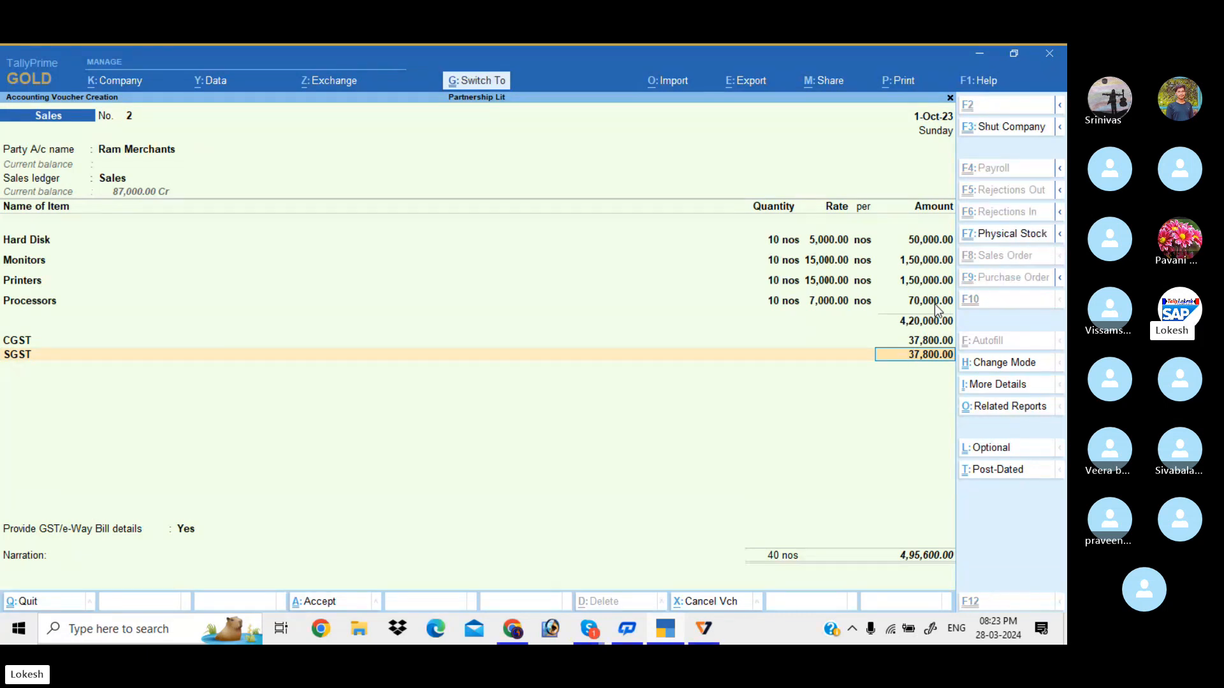
pyautogui.hotkey('ctrl', 'p')
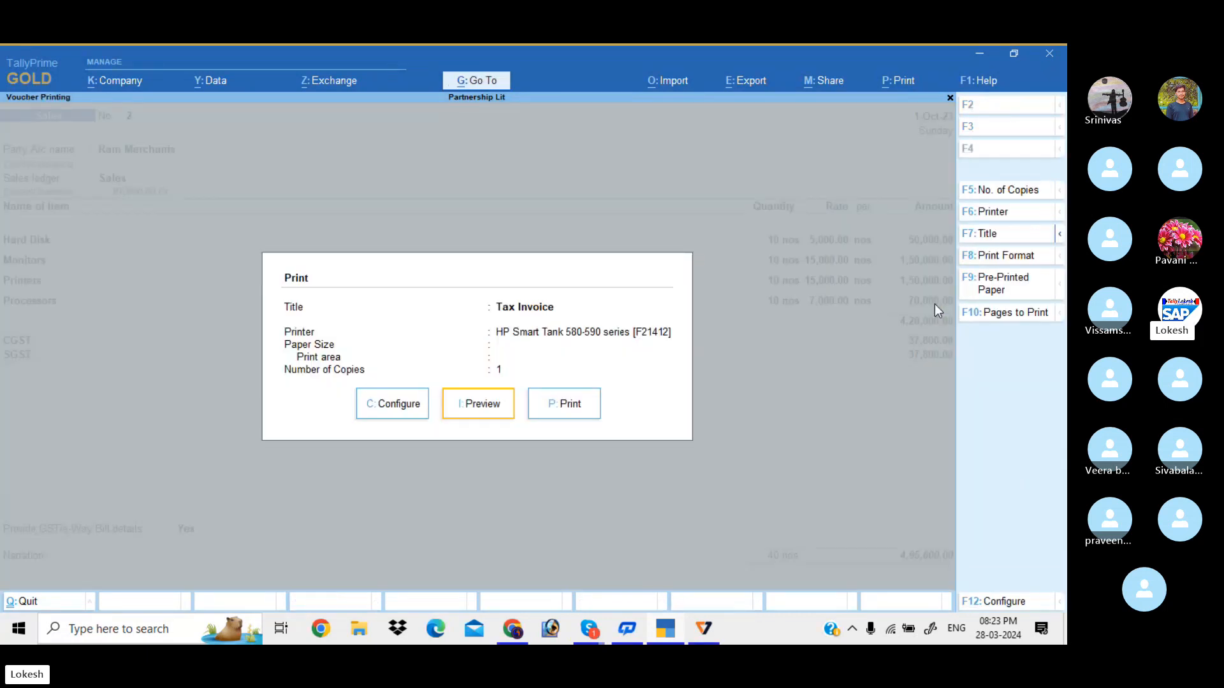
pyautogui.press('p')
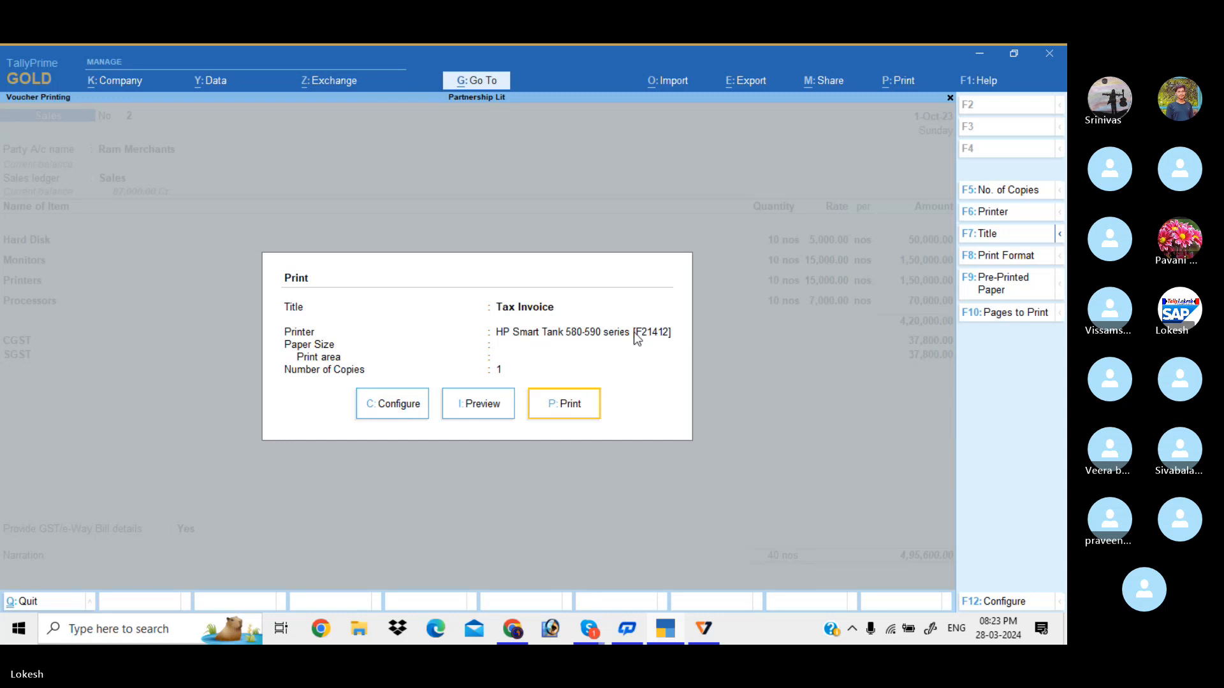
pyautogui.click(495, 411)
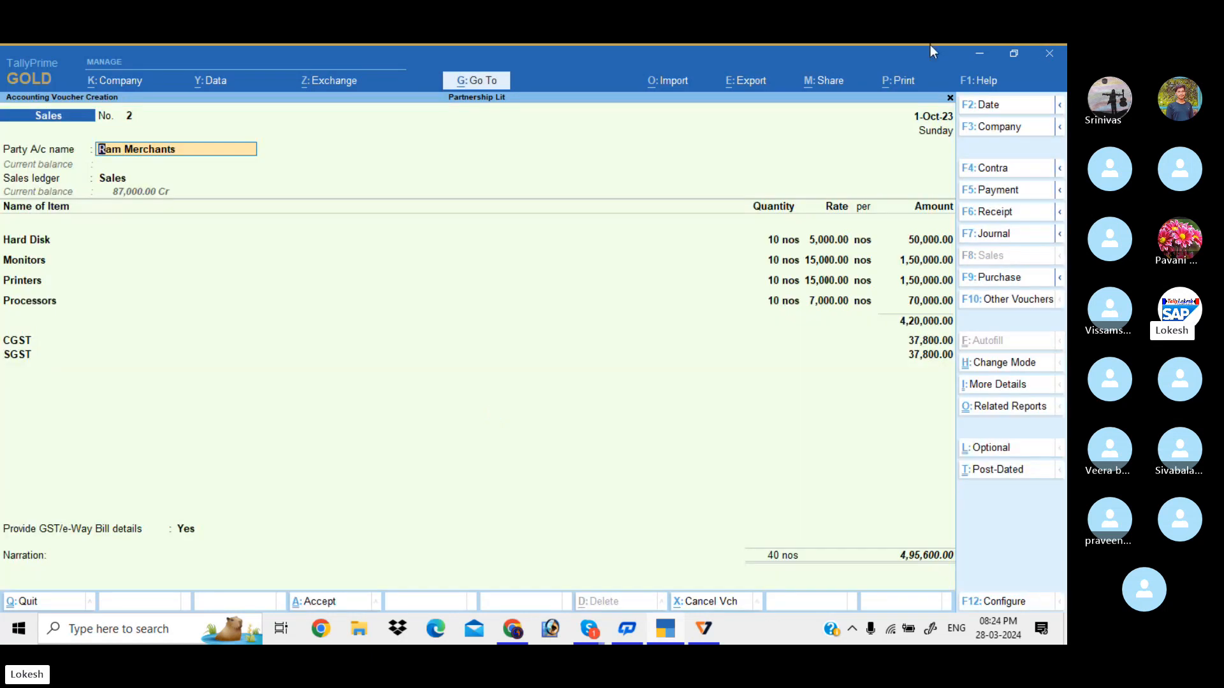
pyautogui.click(902, 84)
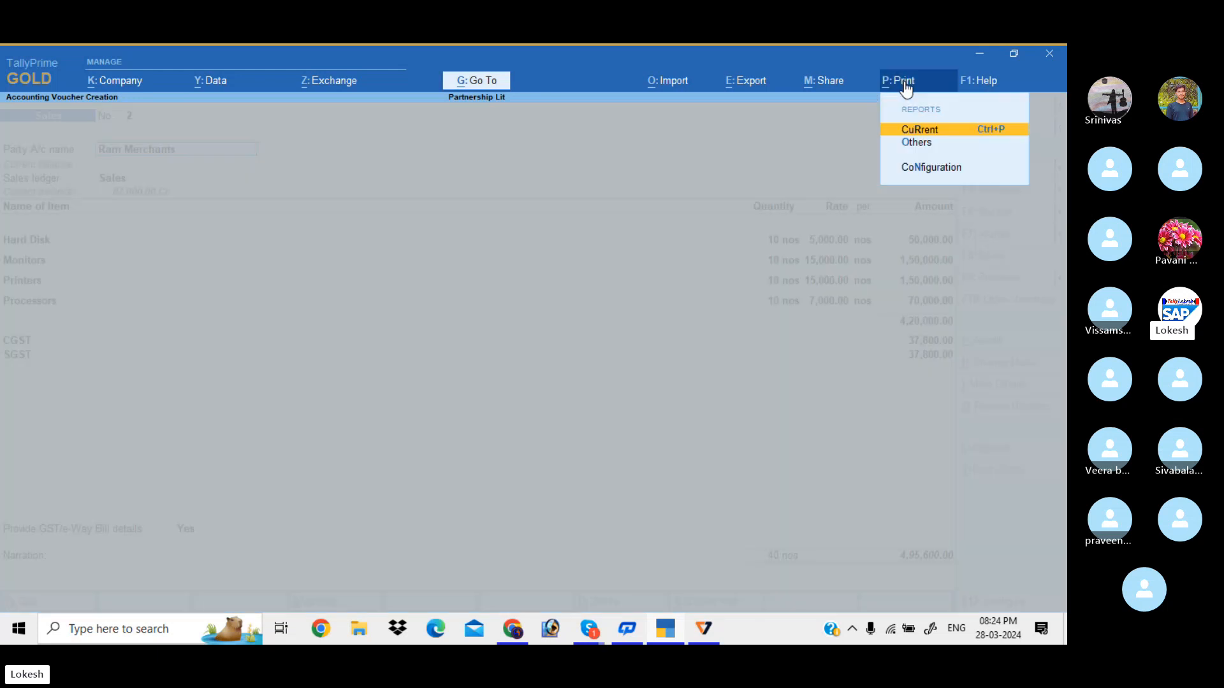
pyautogui.click(956, 135)
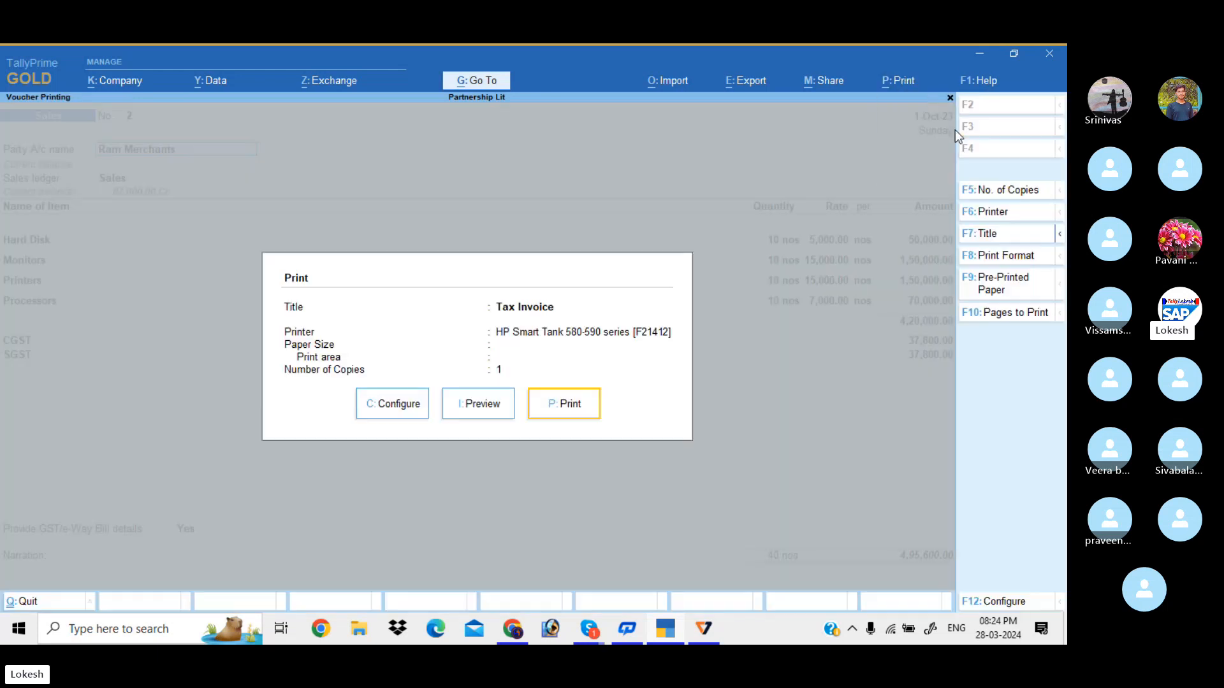
pyautogui.press('Left')
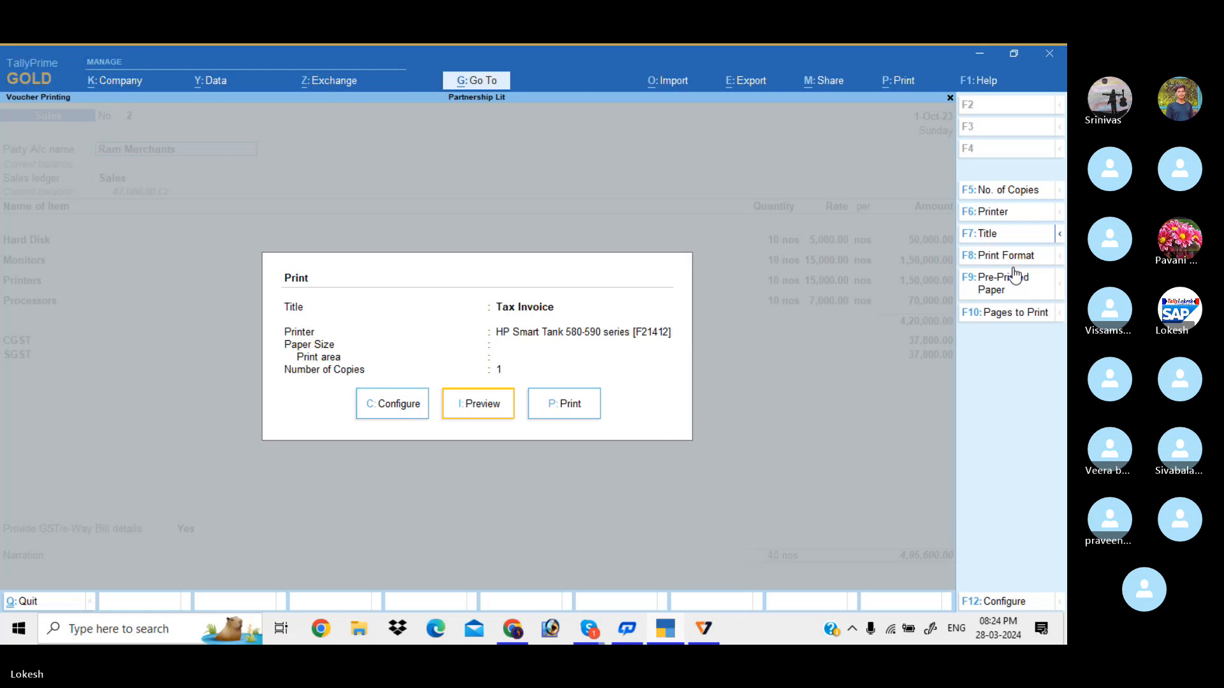
pyautogui.click(993, 212)
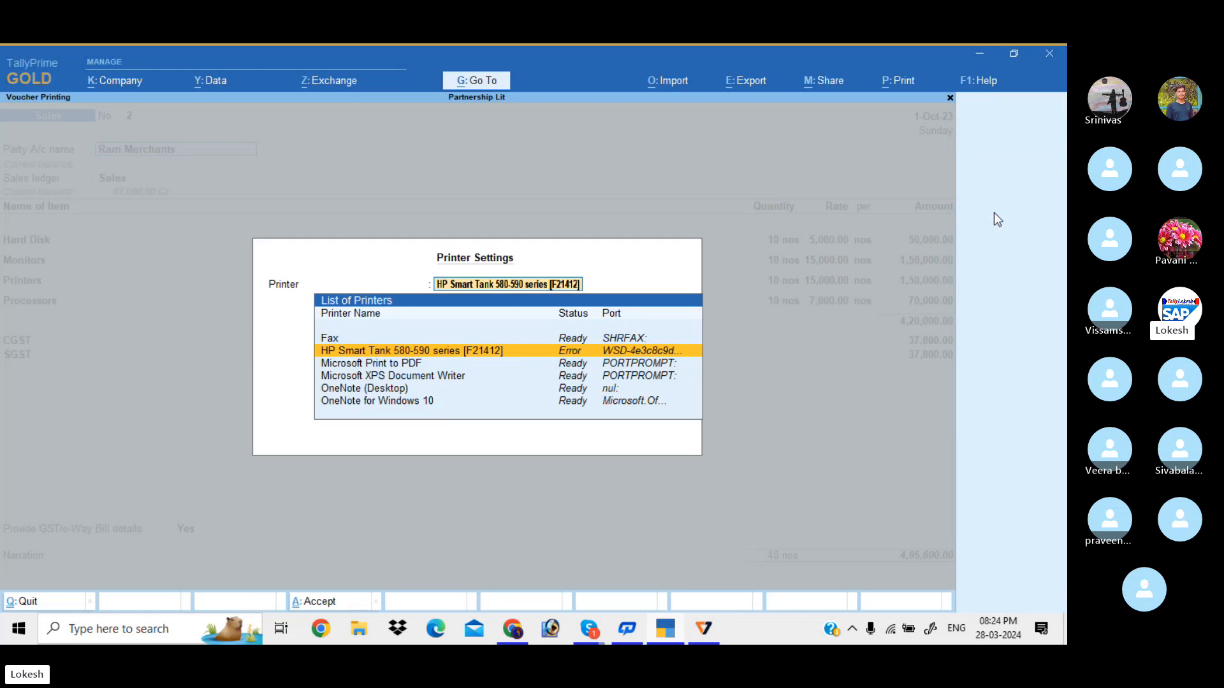
pyautogui.press('Down')
pyautogui.press('Down')
pyautogui.press('Down')
pyautogui.press('Down')
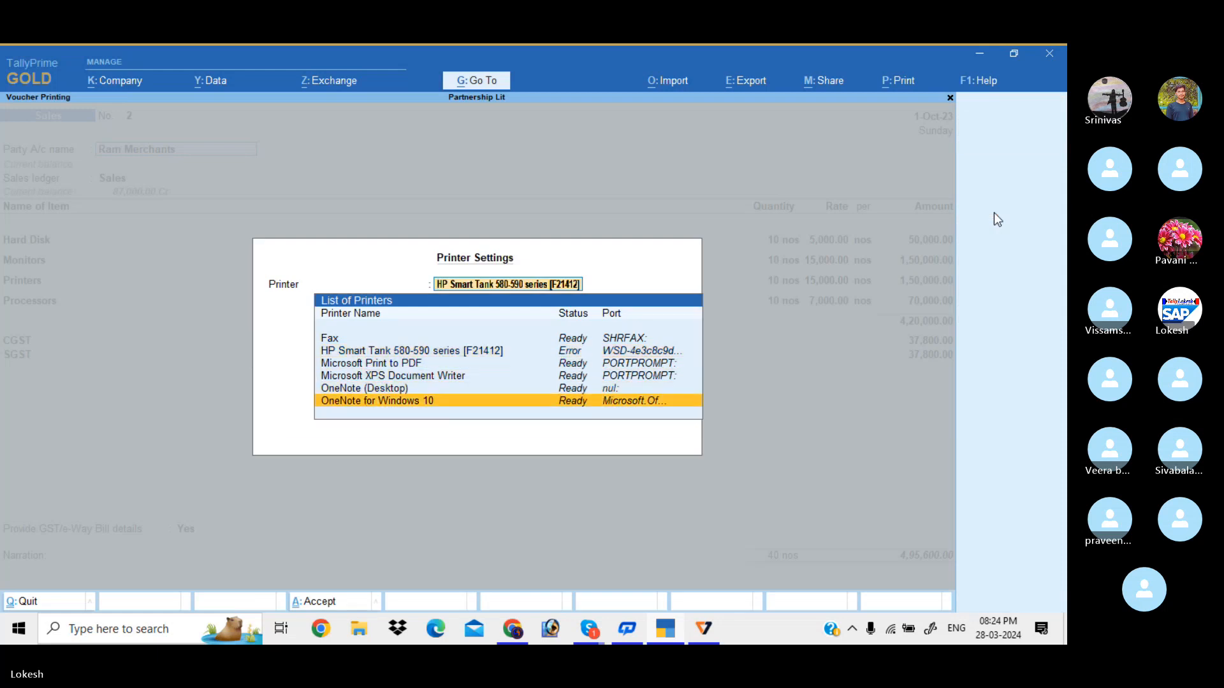
pyautogui.press('Up')
pyautogui.press('Up')
pyautogui.press('Up')
pyautogui.press('Up')
pyautogui.press('Up')
pyautogui.press('Escape')
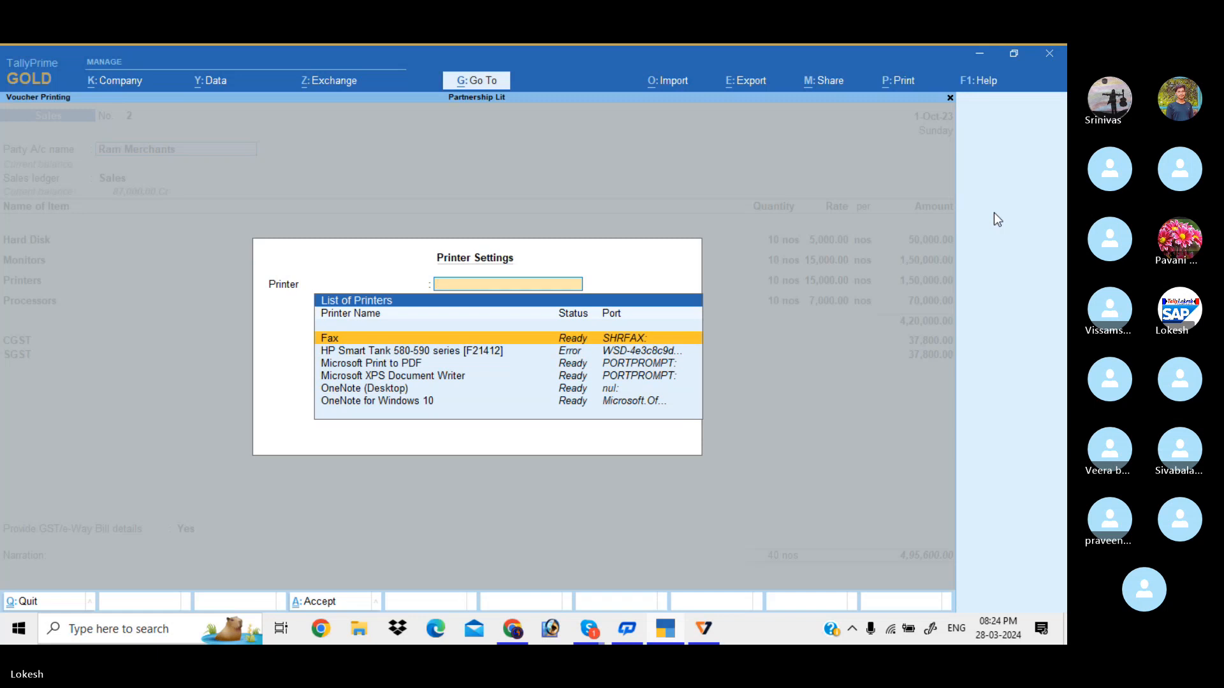
pyautogui.press('Escape')
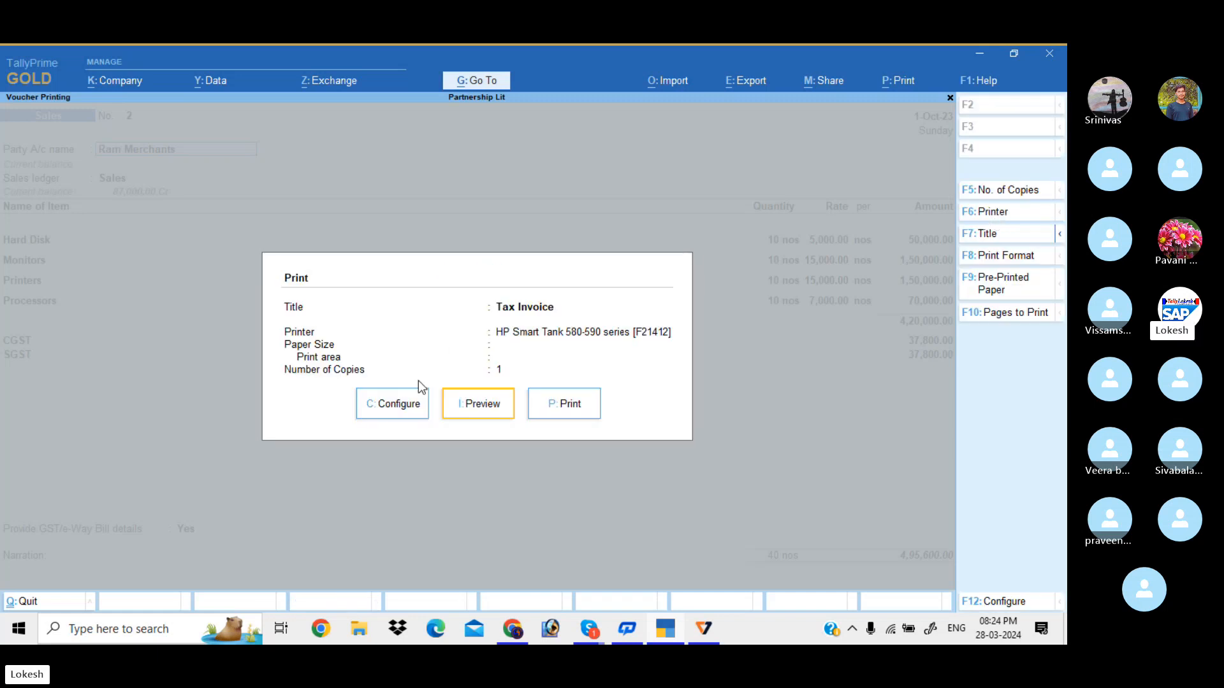
pyautogui.click(483, 403)
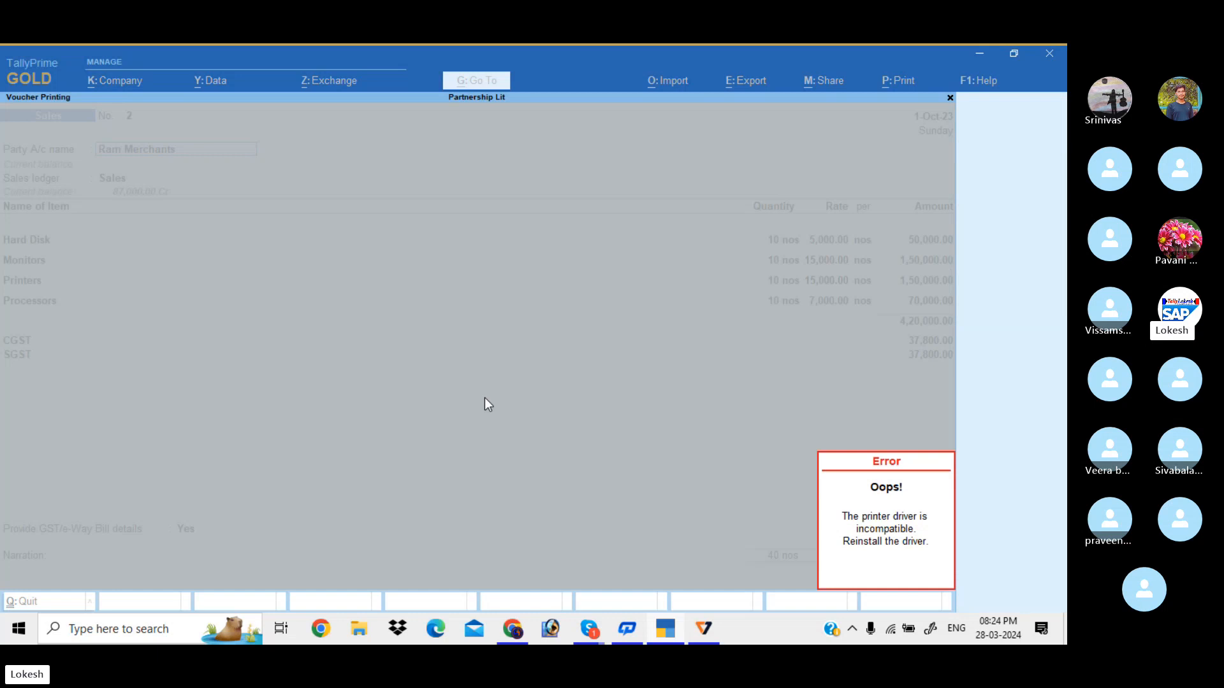
pyautogui.press('Escape')
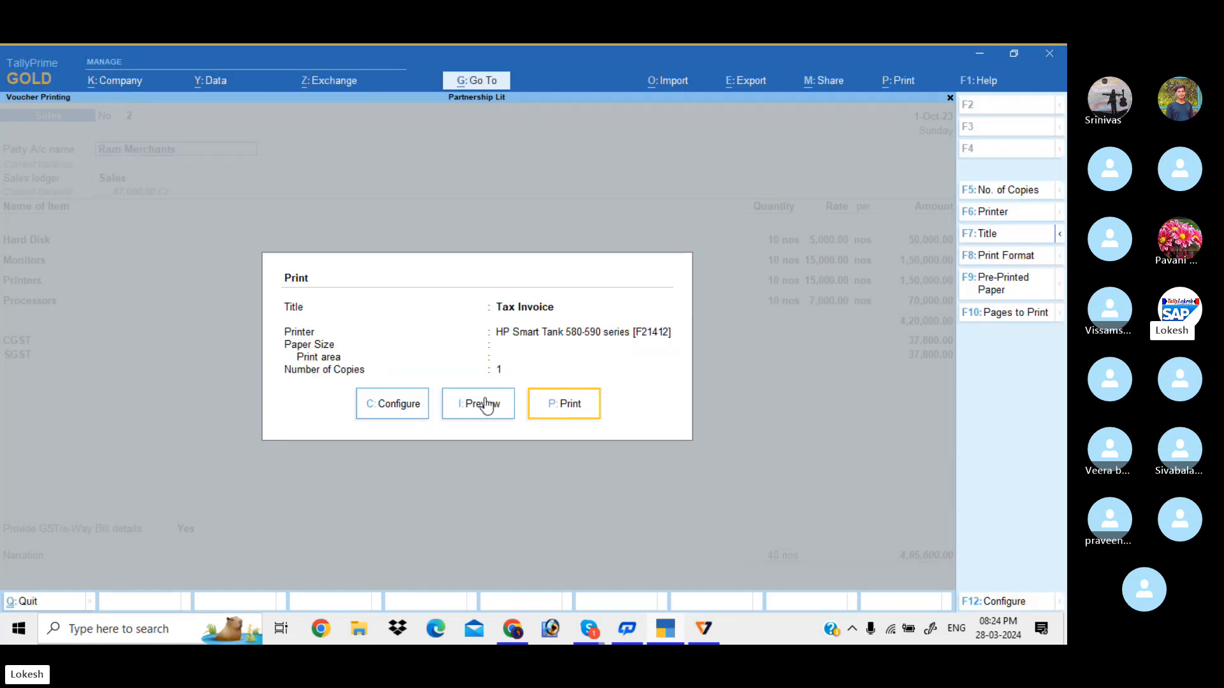
pyautogui.press('Escape')
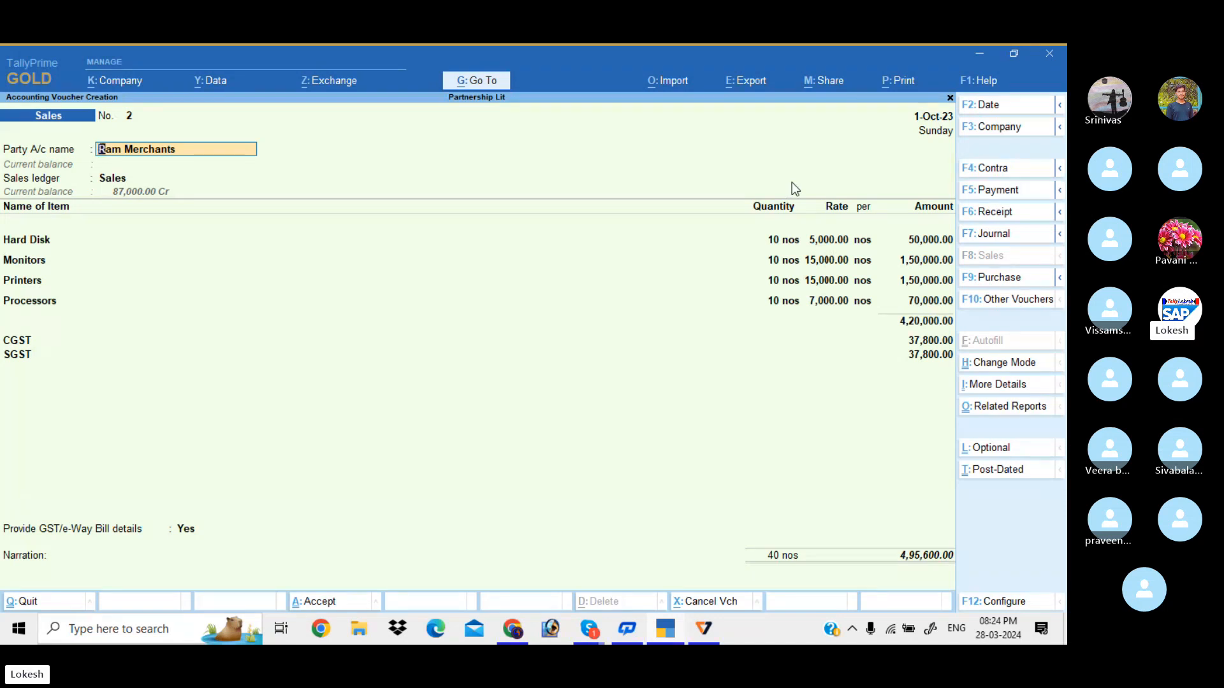
pyautogui.hotkey('alt', 'p')
pyautogui.press('Left')
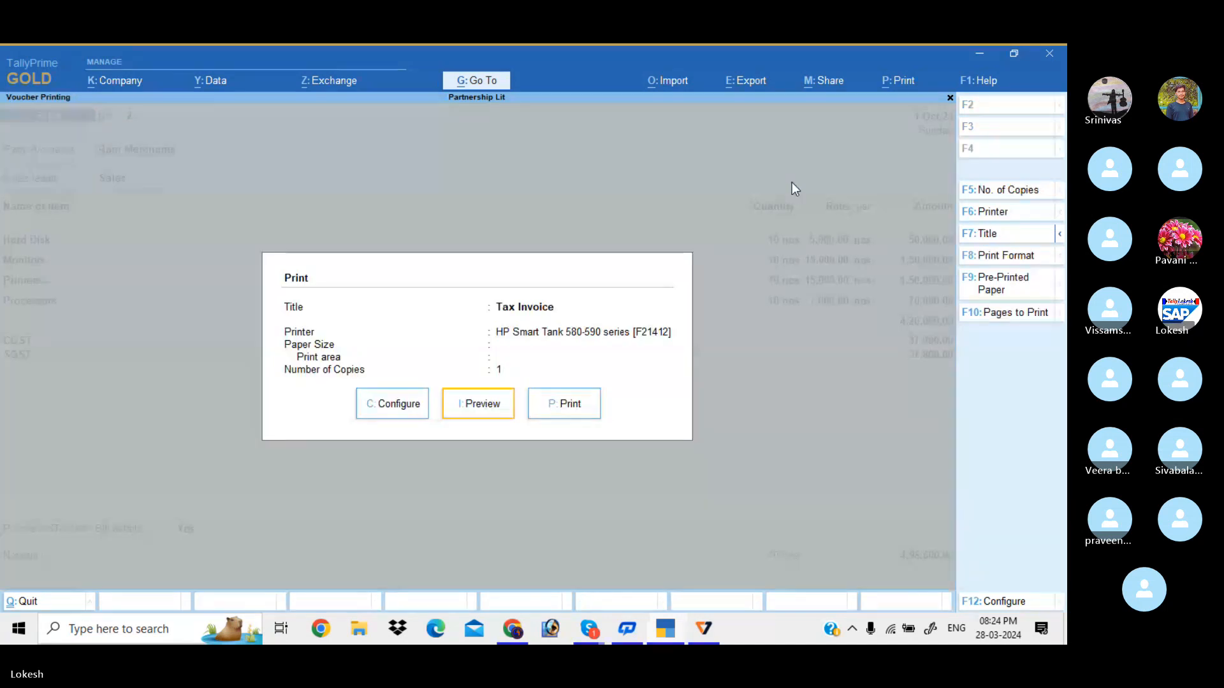
pyautogui.press('Return')
pyautogui.press('Escape')
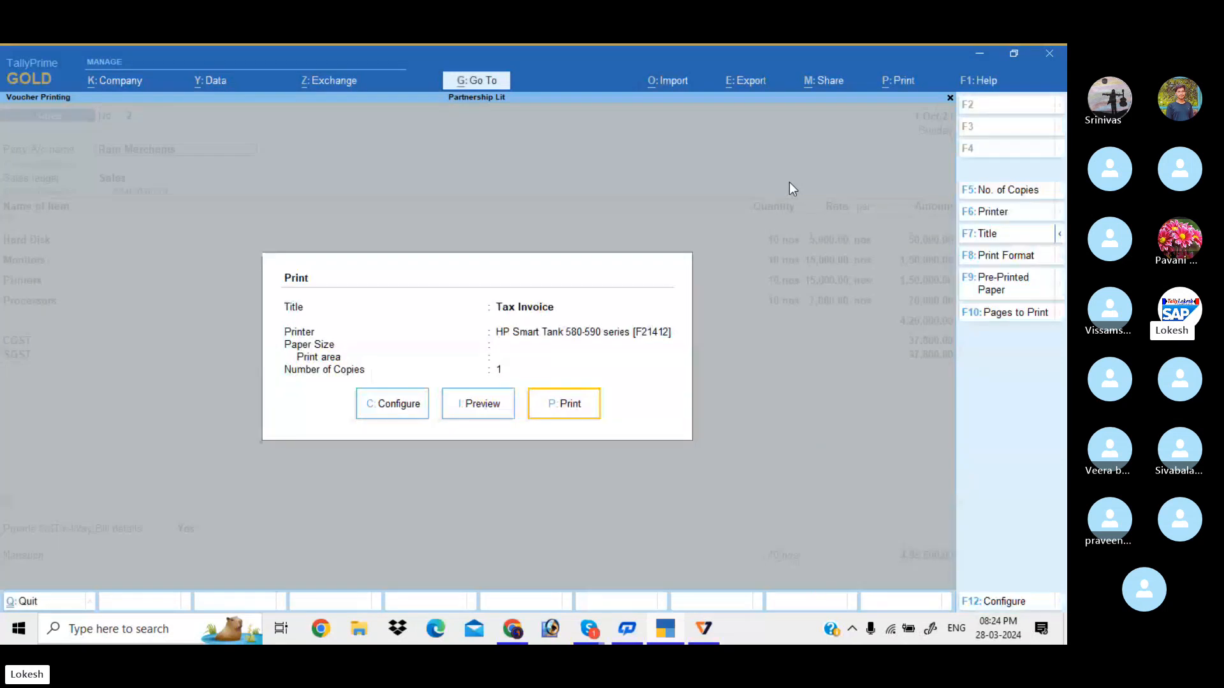
# Find Printers & scanners in Windows search and open the HP Smart Tank 580-590 series management page
pyautogui.click(125, 633)
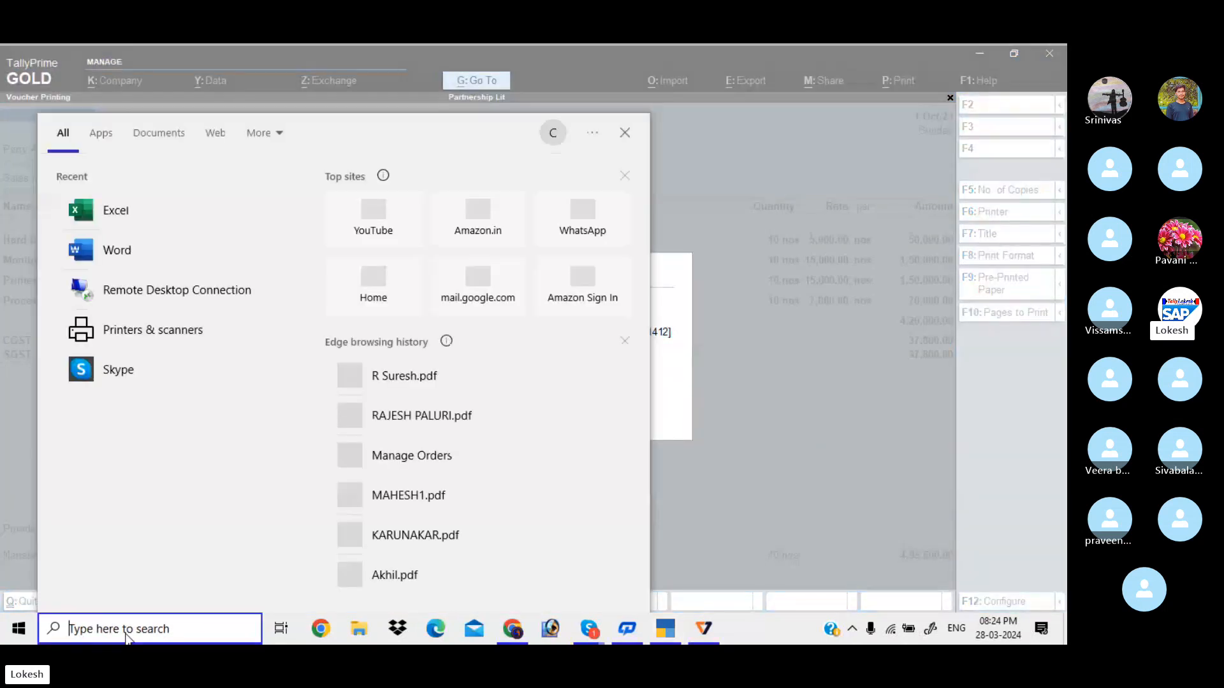
pyautogui.write('prir')
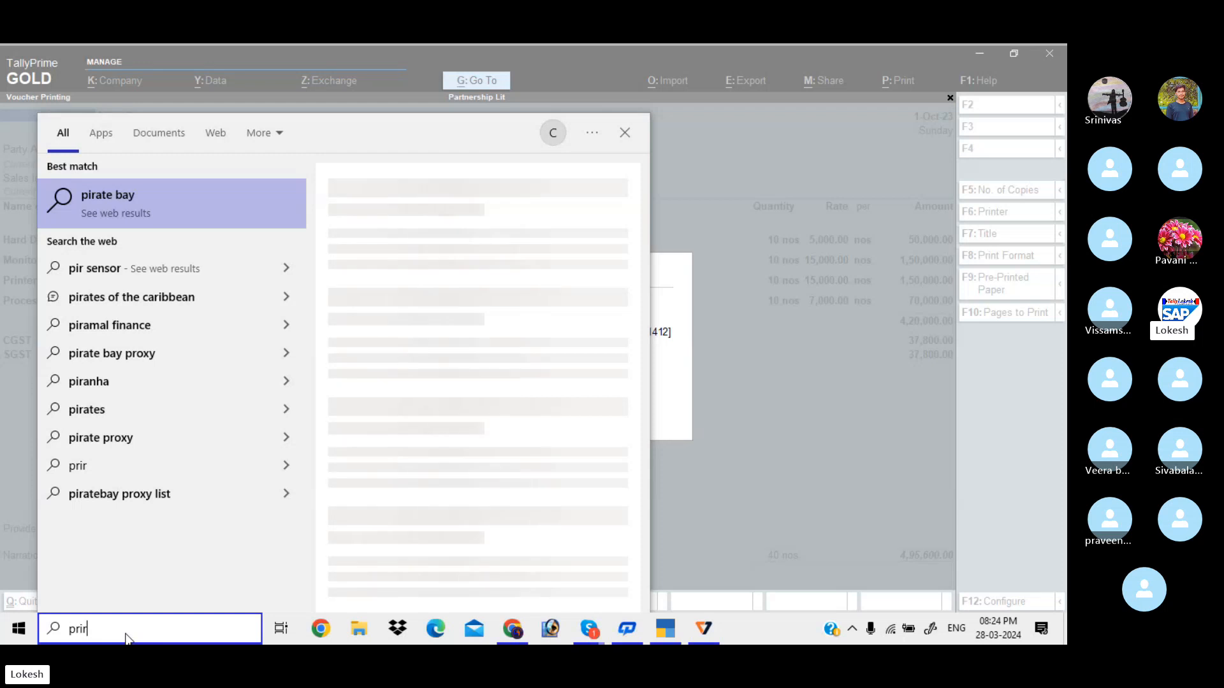
pyautogui.press('BackSpace')
pyautogui.press('BackSpace')
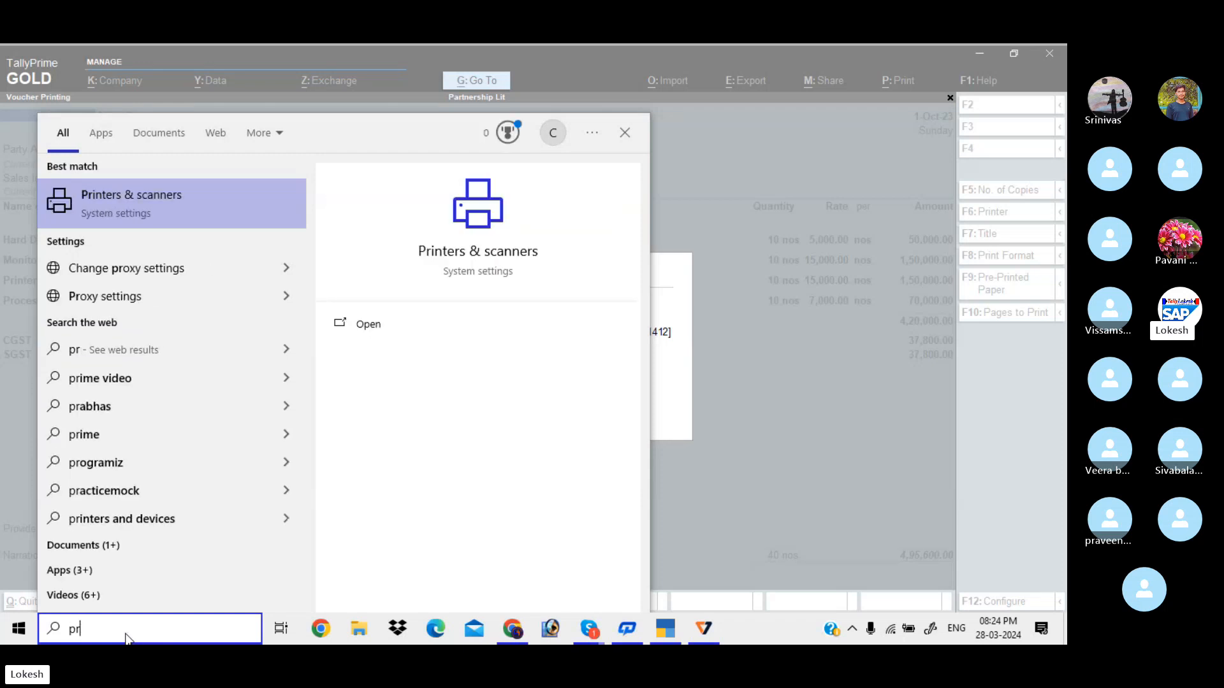
pyautogui.click(391, 326)
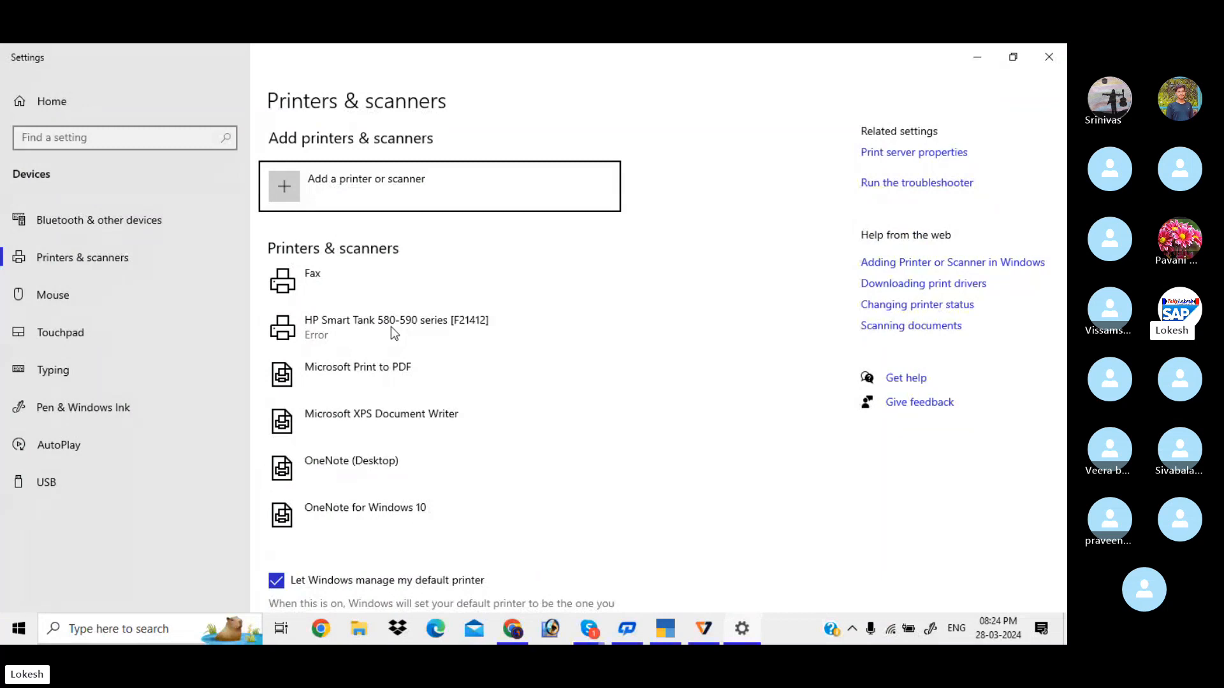
pyautogui.click(391, 327)
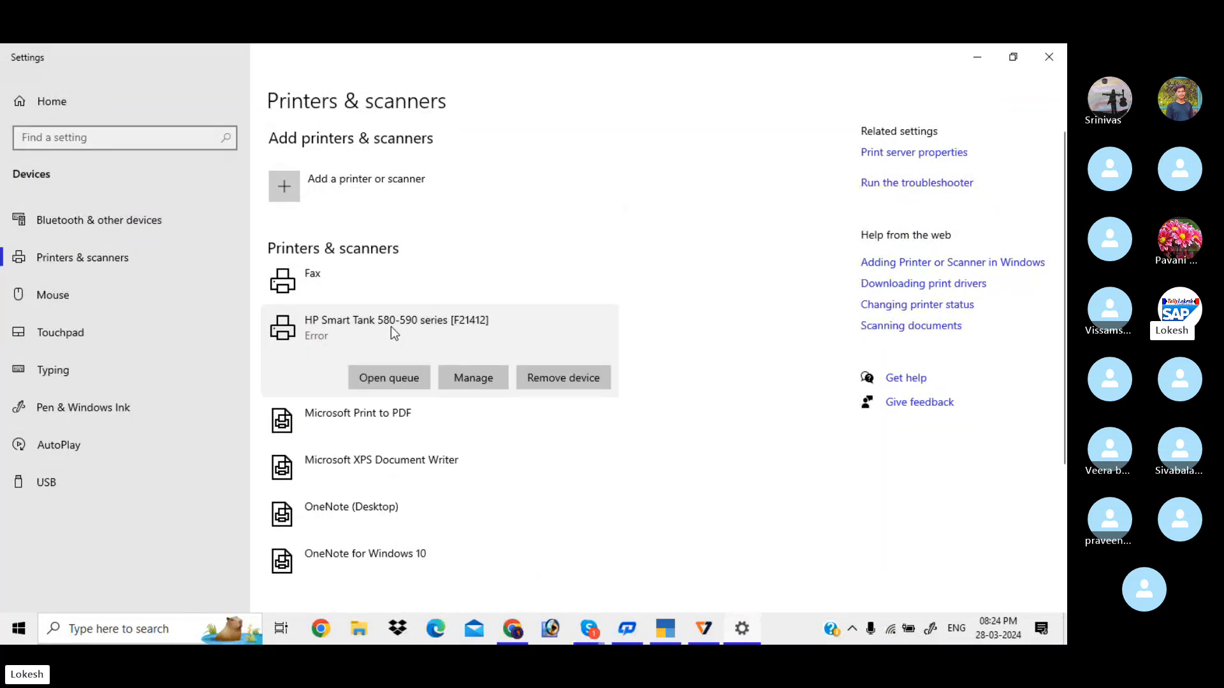
pyautogui.click(471, 379)
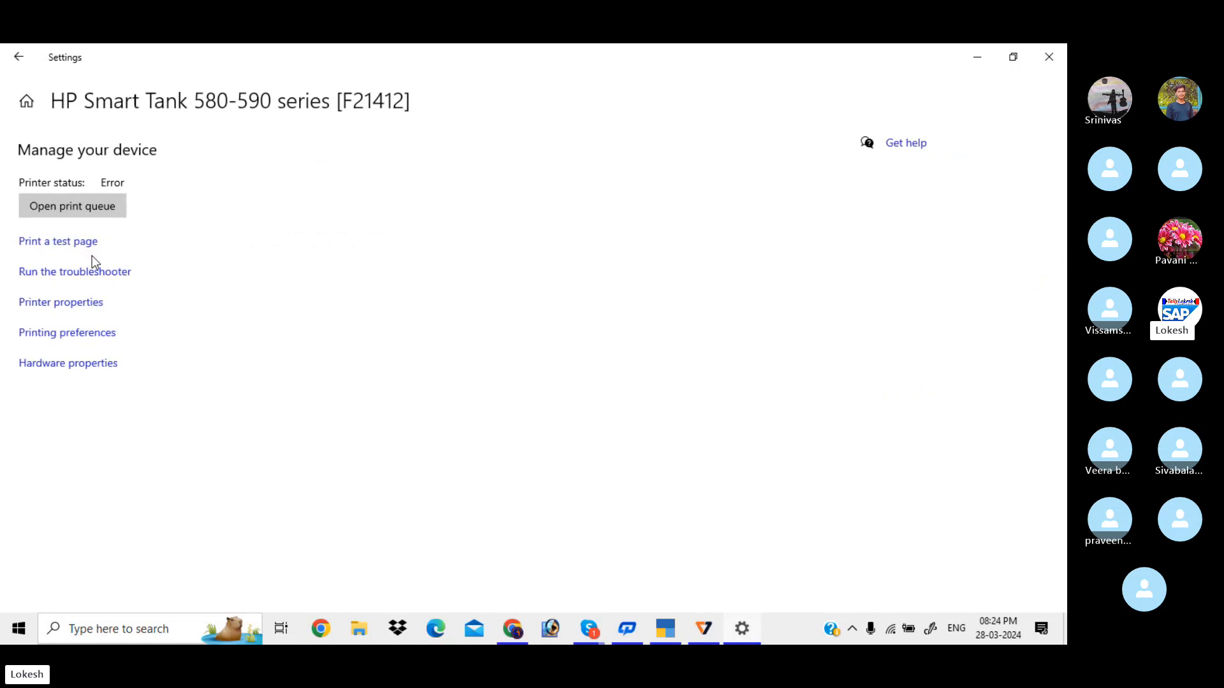
# Open the HP Smart Tank print queue and cancel the 09:20:01 and 09:01:34 jobs
pyautogui.click(99, 212)
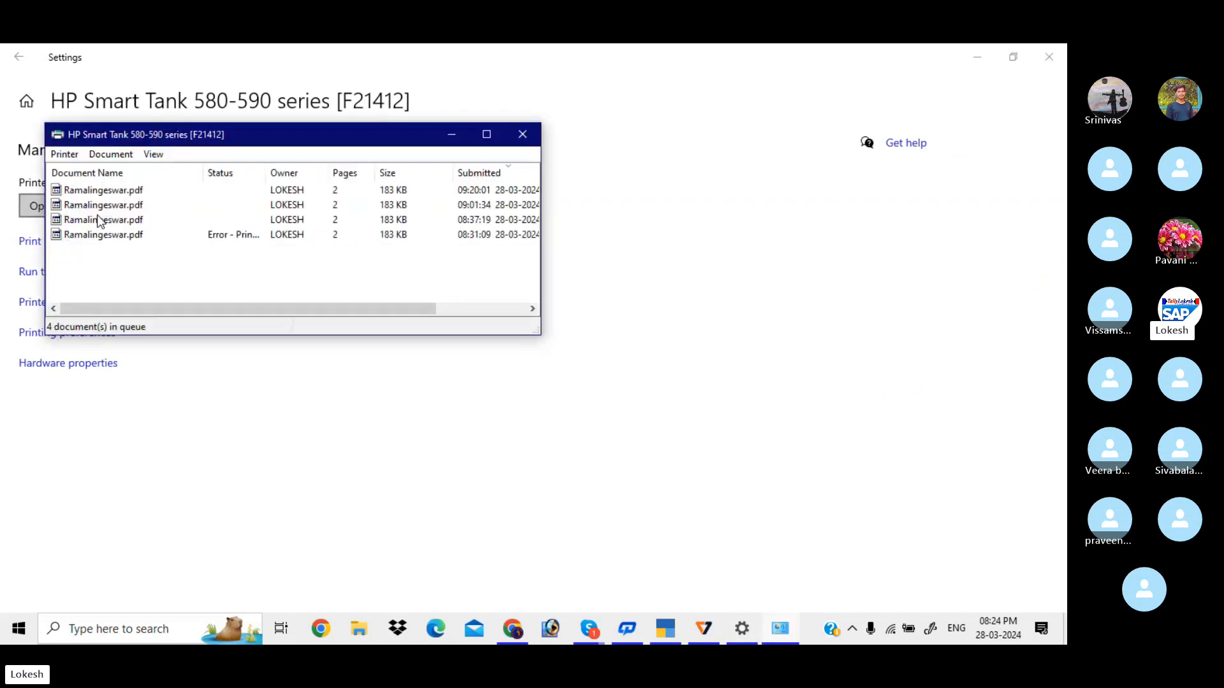
pyautogui.click(123, 193)
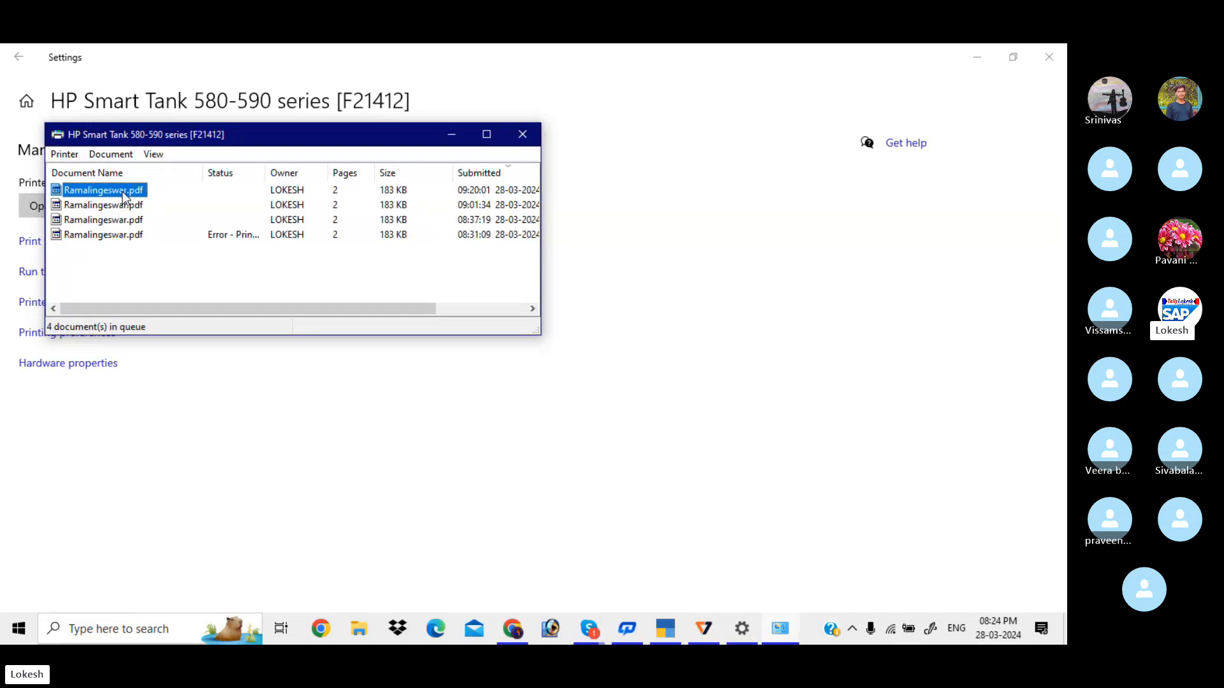
pyautogui.rightClick(123, 198)
pyautogui.click(169, 241)
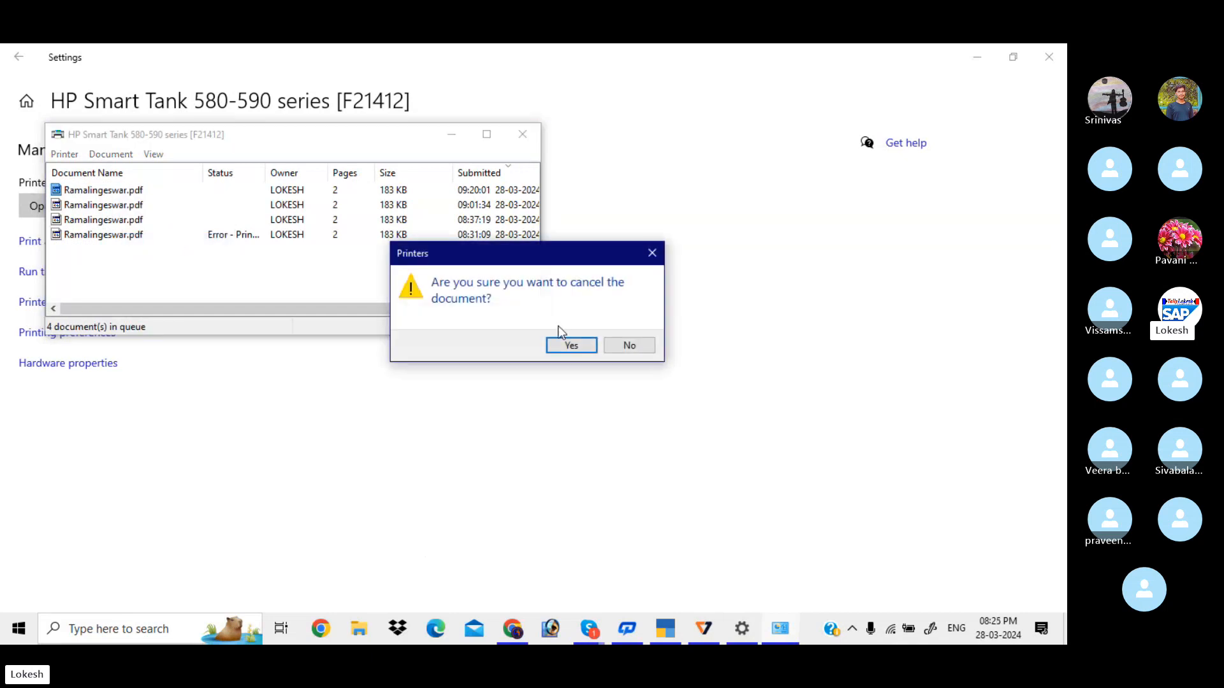
pyautogui.click(571, 346)
pyautogui.click(104, 192)
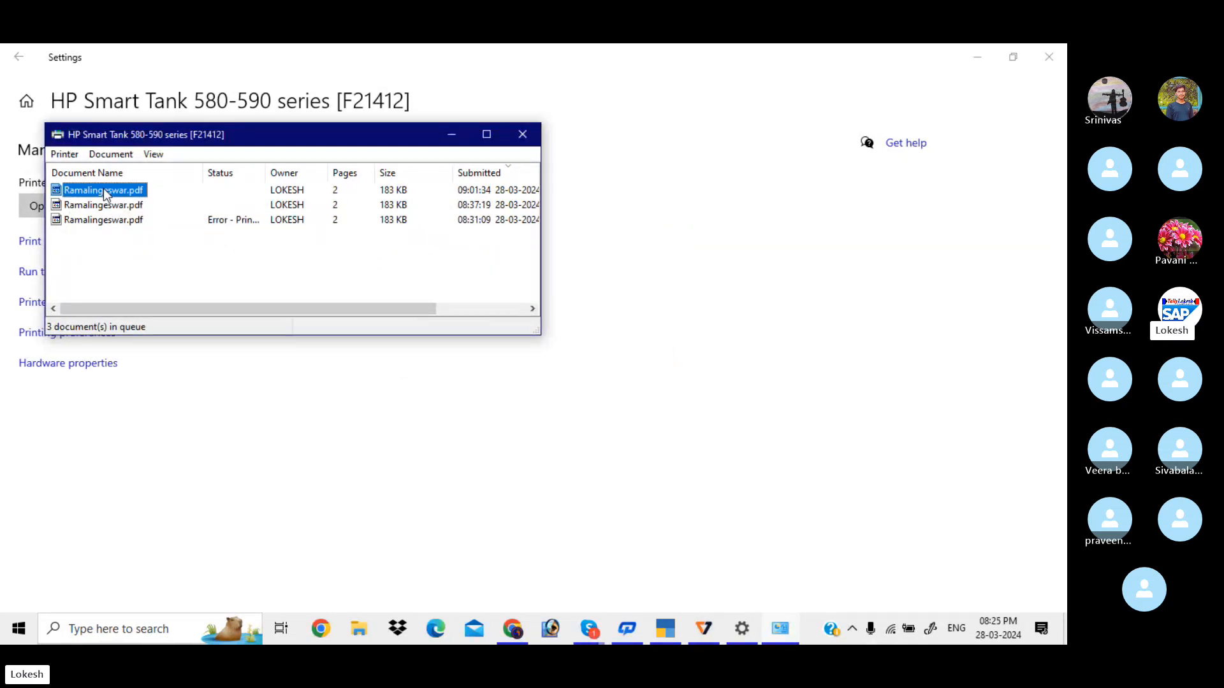
pyautogui.rightClick(104, 194)
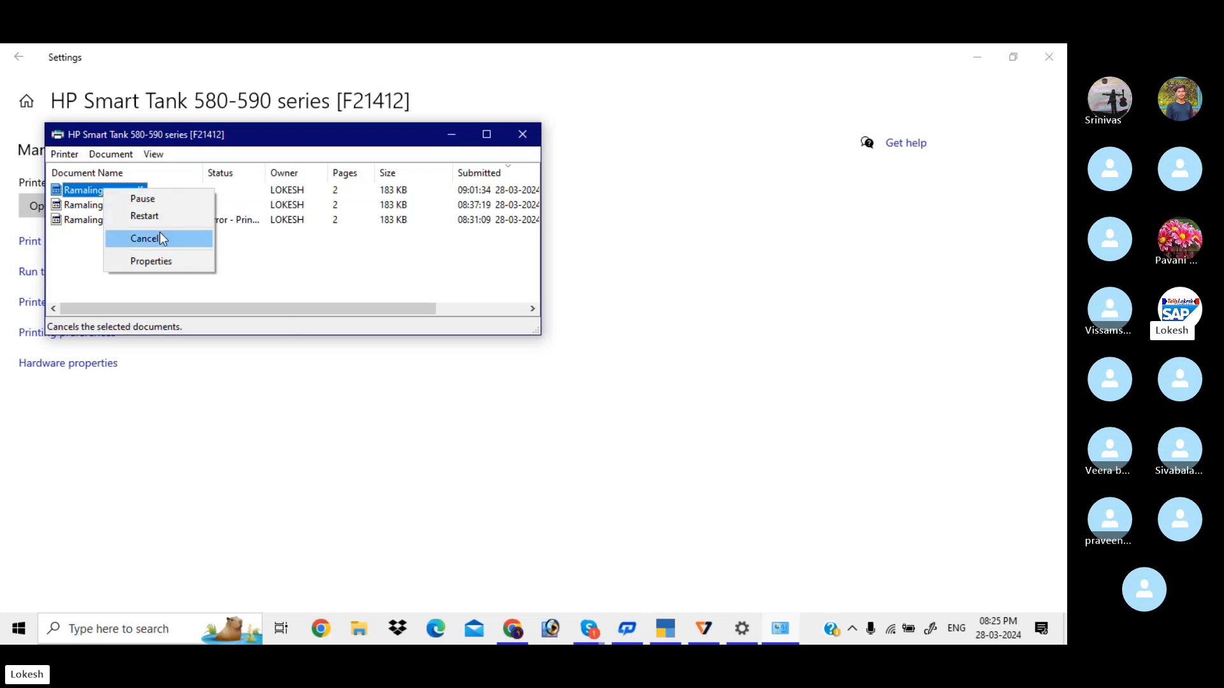
pyautogui.click(160, 238)
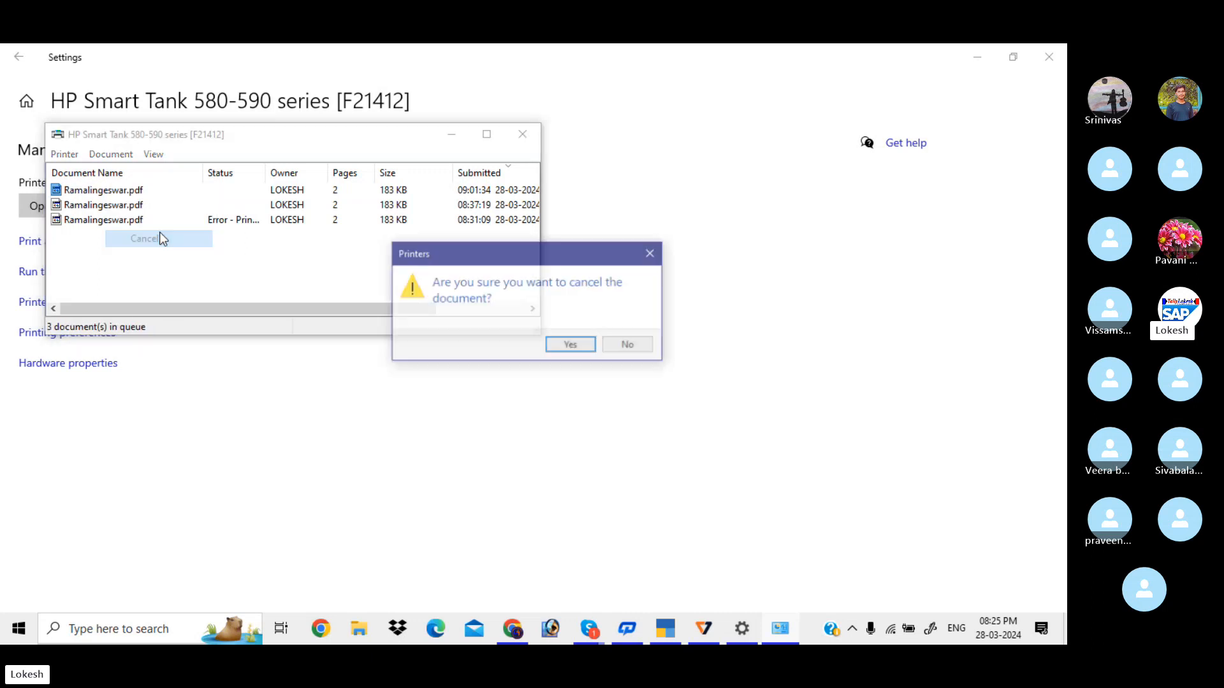
pyautogui.click(569, 344)
# Cancel the 08:37:19 job and the last remaining job, then confirm the queue is empty
pyautogui.click(116, 190)
pyautogui.rightClick(116, 190)
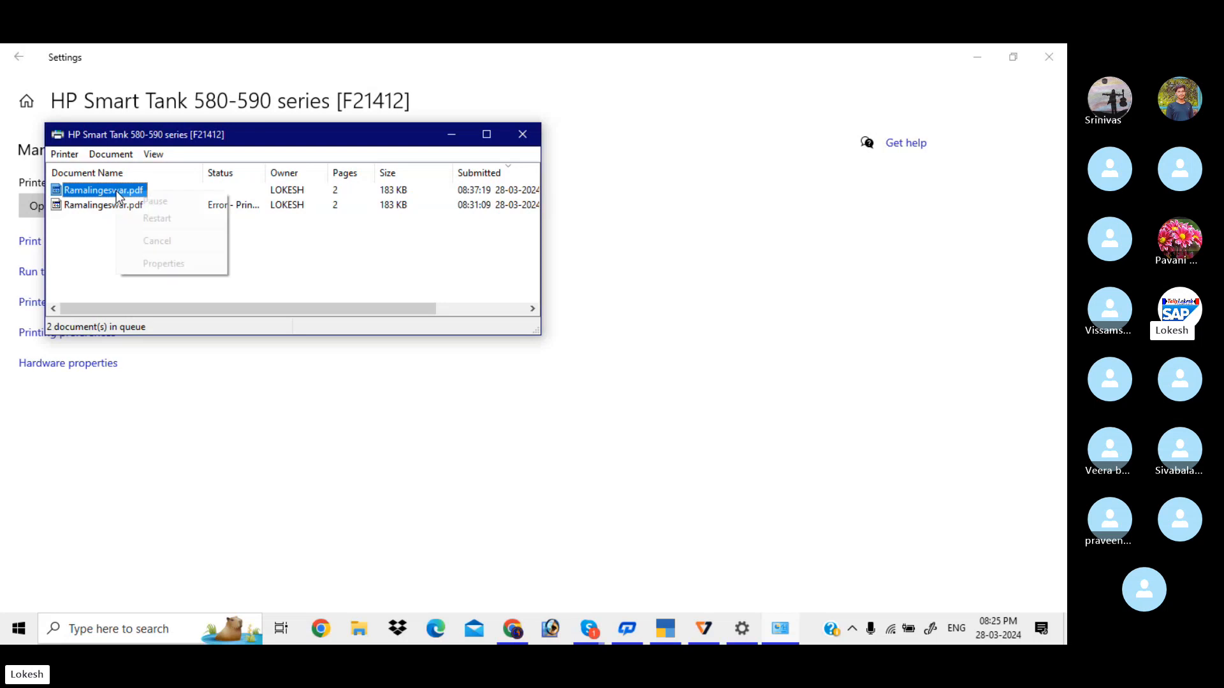
pyautogui.click(183, 241)
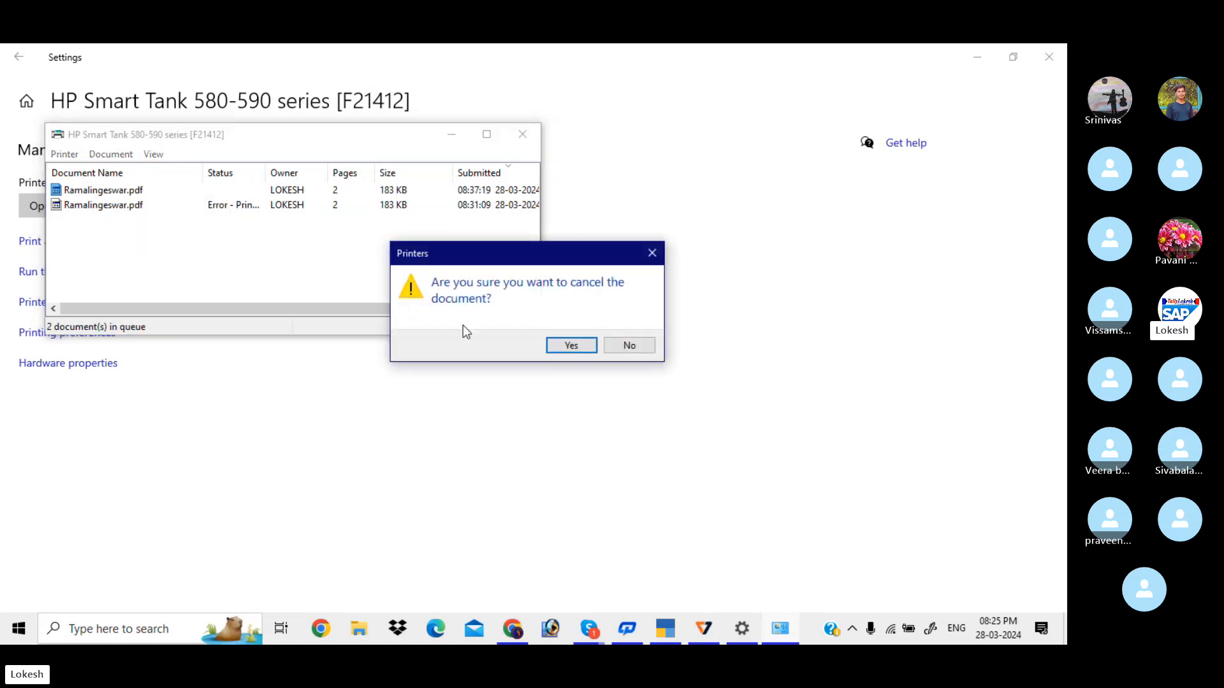
pyautogui.click(552, 347)
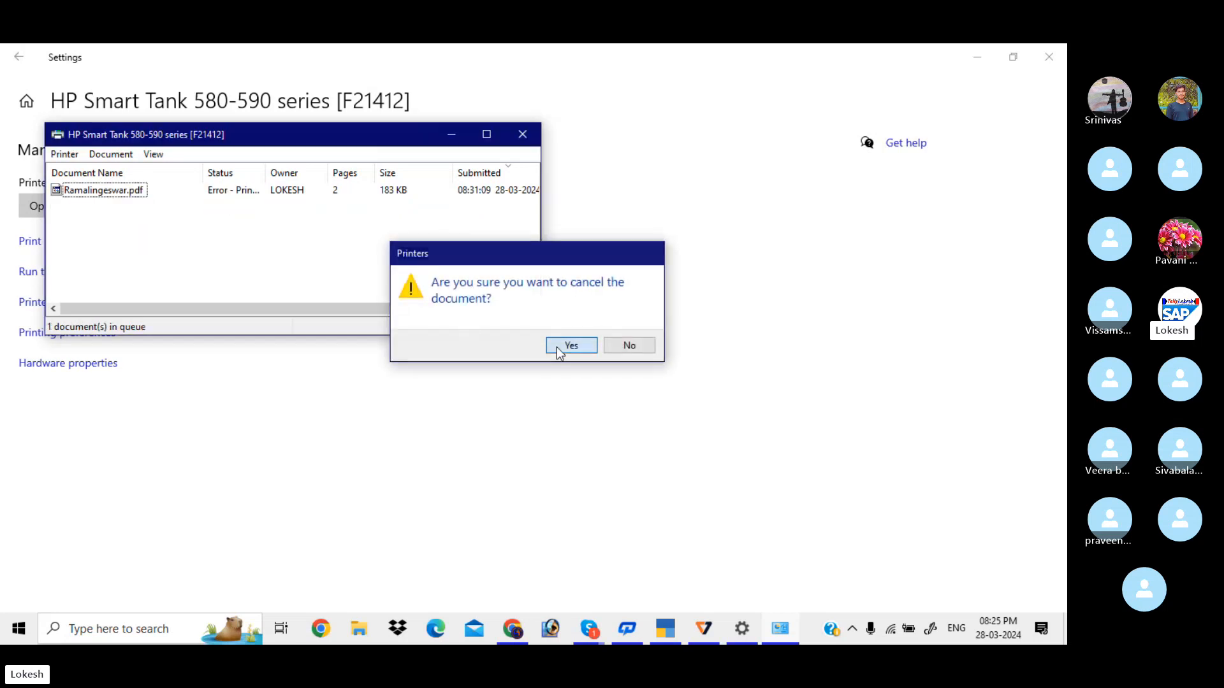
pyautogui.click(127, 192)
pyautogui.rightClick(127, 192)
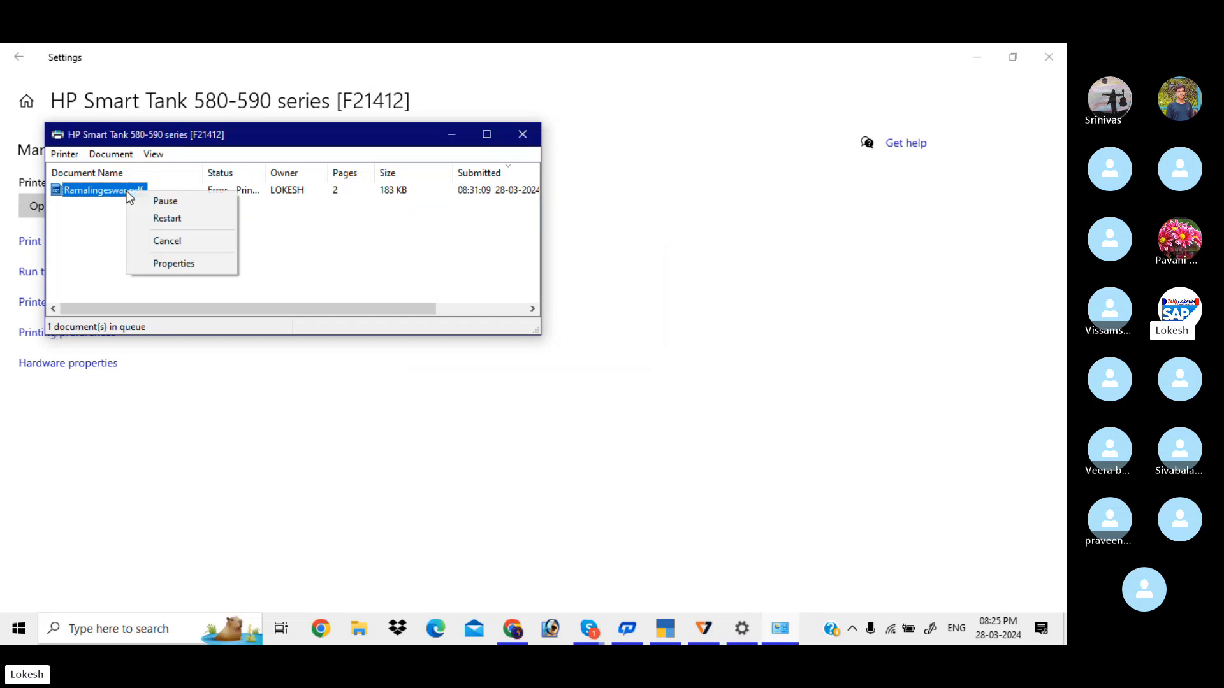
pyautogui.click(203, 242)
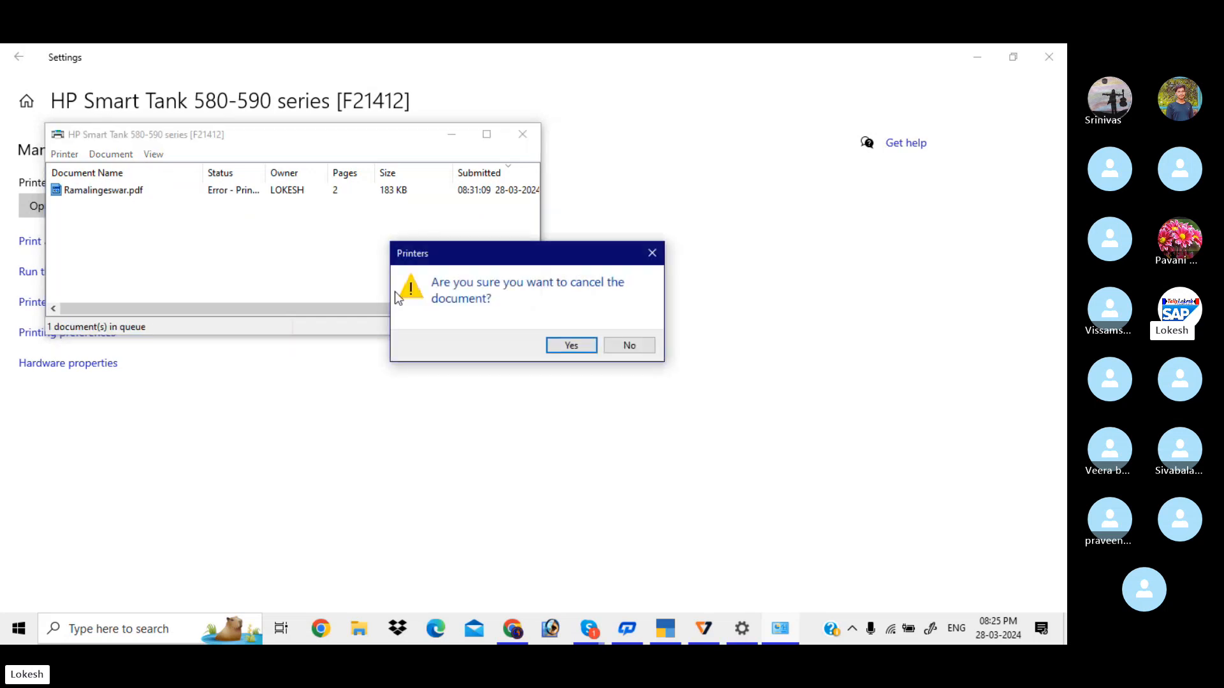
pyautogui.click(562, 346)
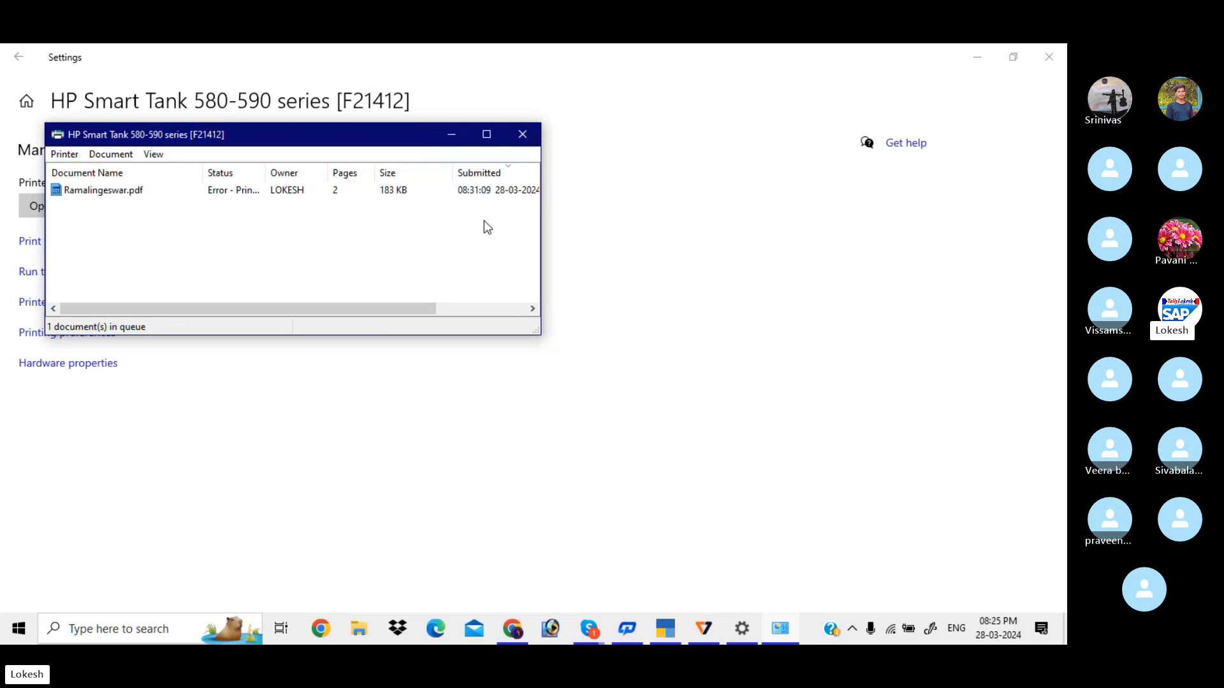
pyautogui.click(522, 136)
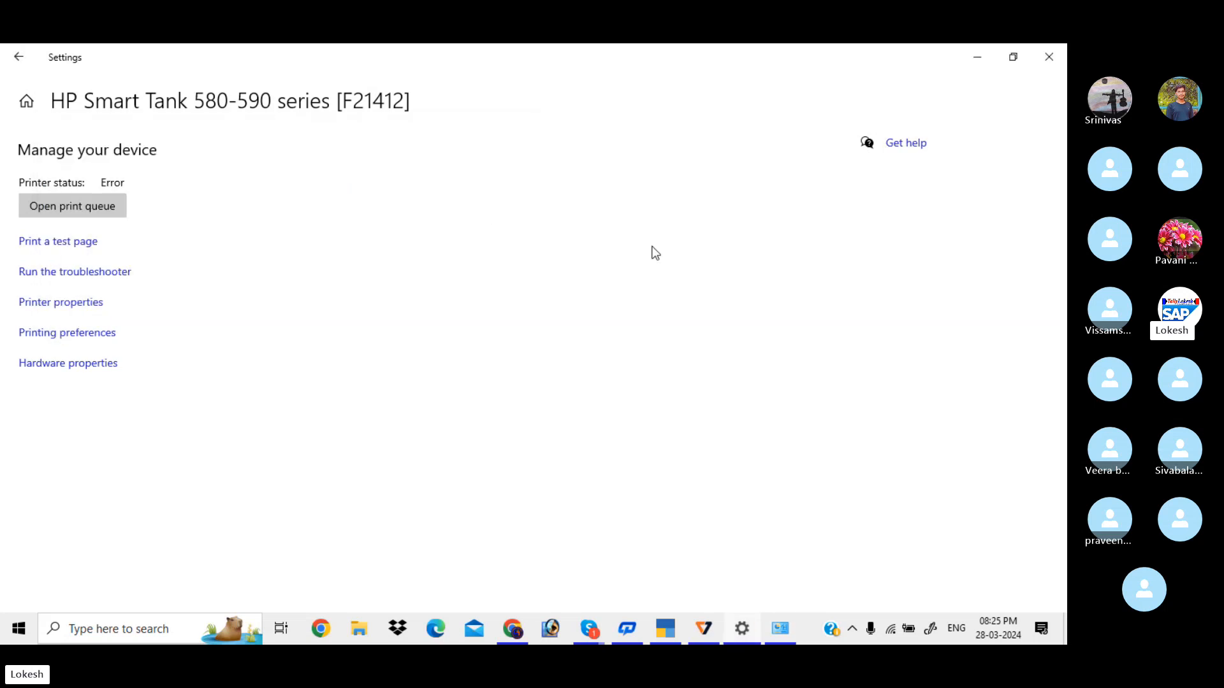
pyautogui.click(99, 213)
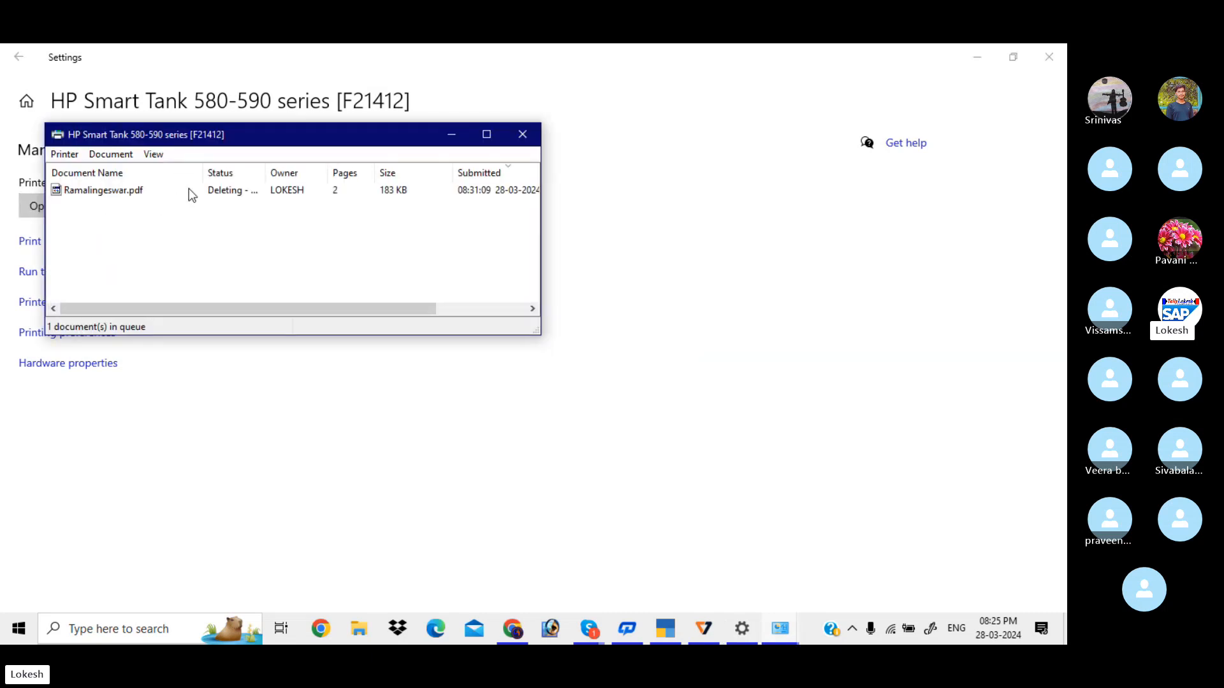
pyautogui.click(522, 134)
# Close Settings and save the Ram Merchants sales voucher, declining the e-Way Bill prompt
pyautogui.click(1048, 56)
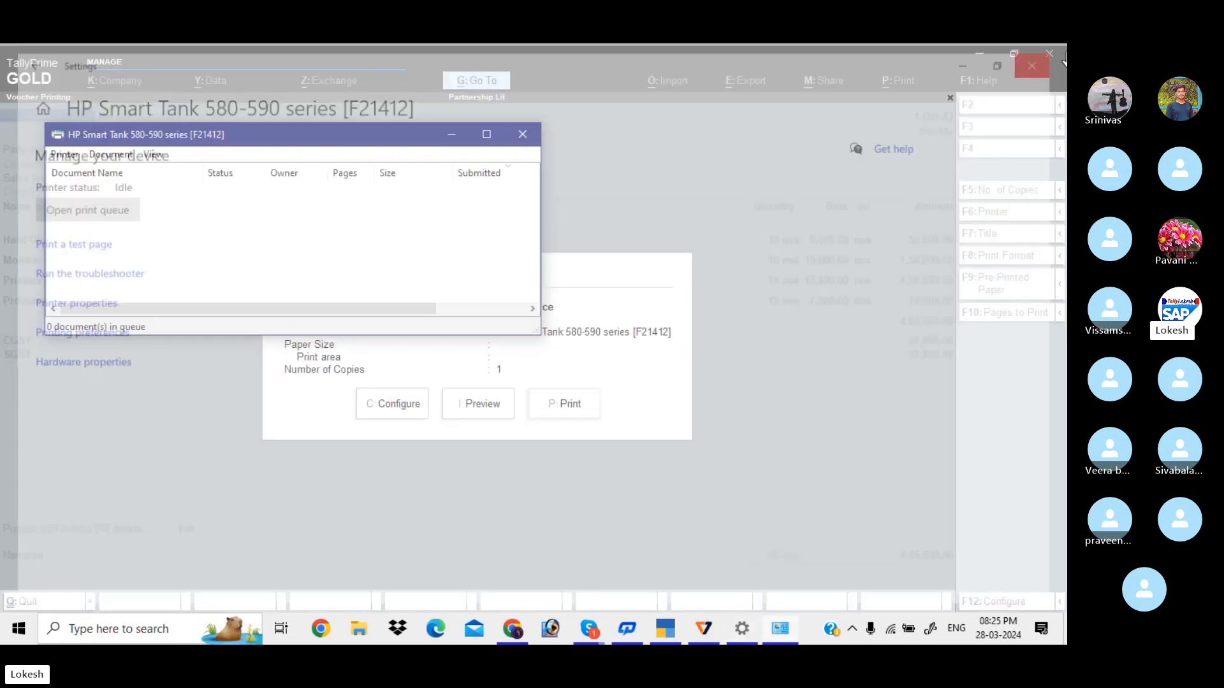
pyautogui.click(522, 134)
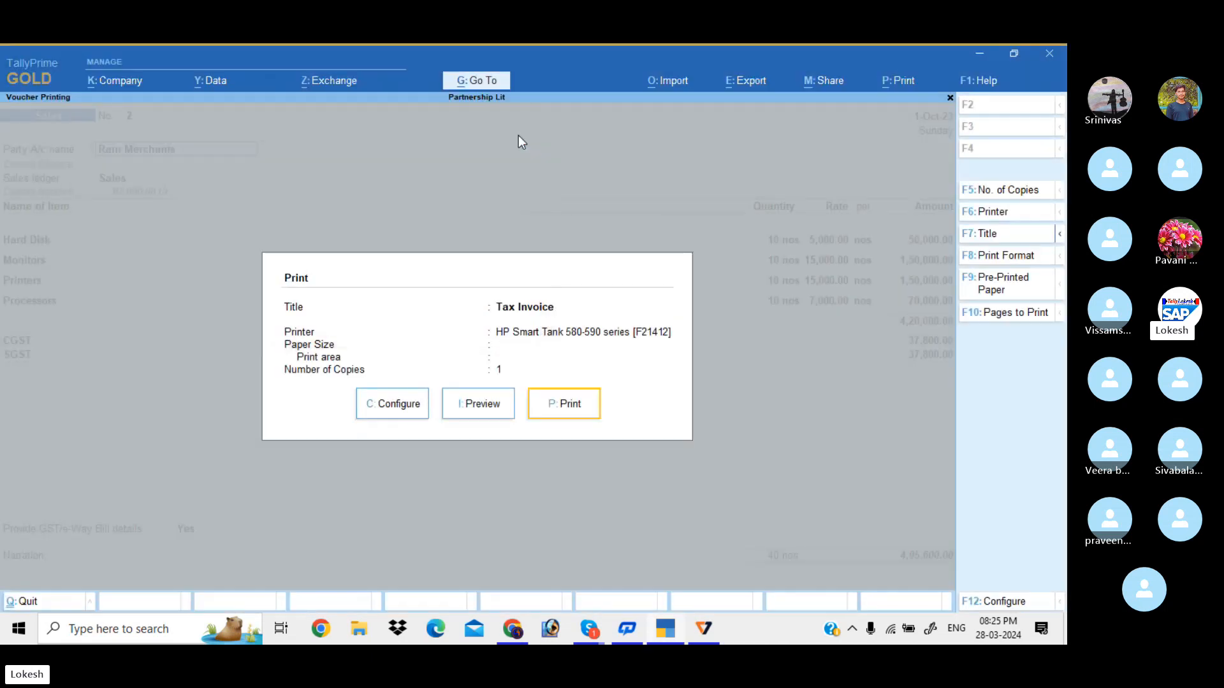
pyautogui.press('Escape')
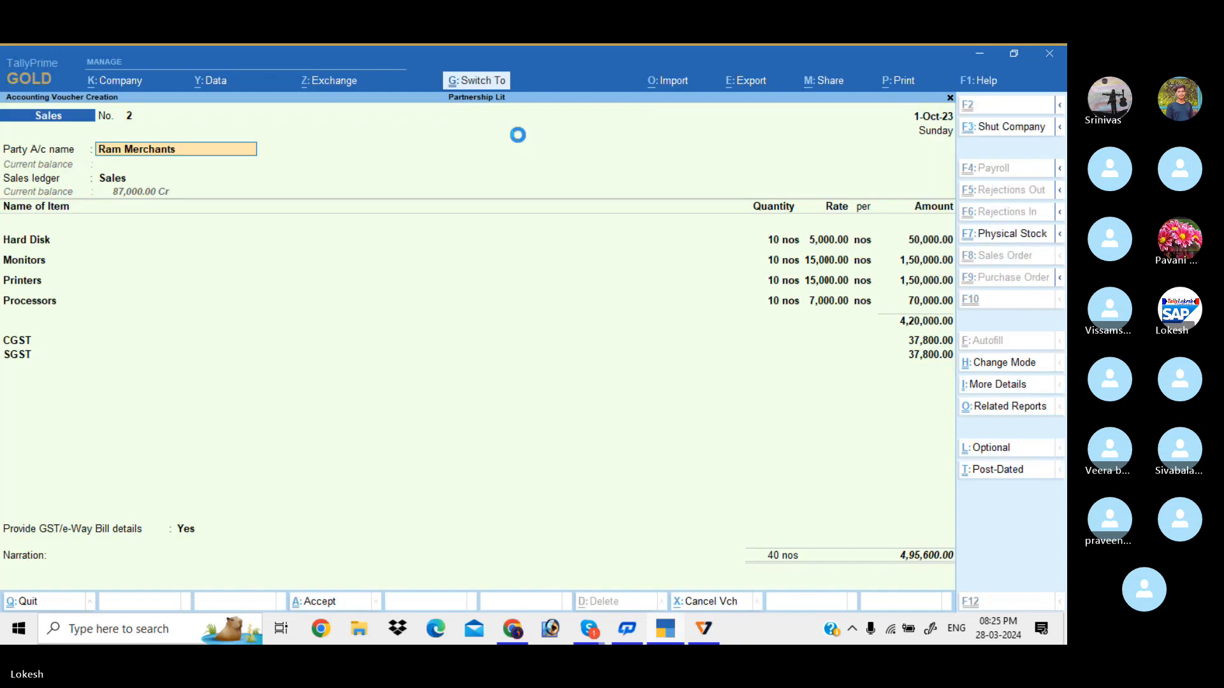
pyautogui.hotkey('ctrl', 'a')
pyautogui.press('n')
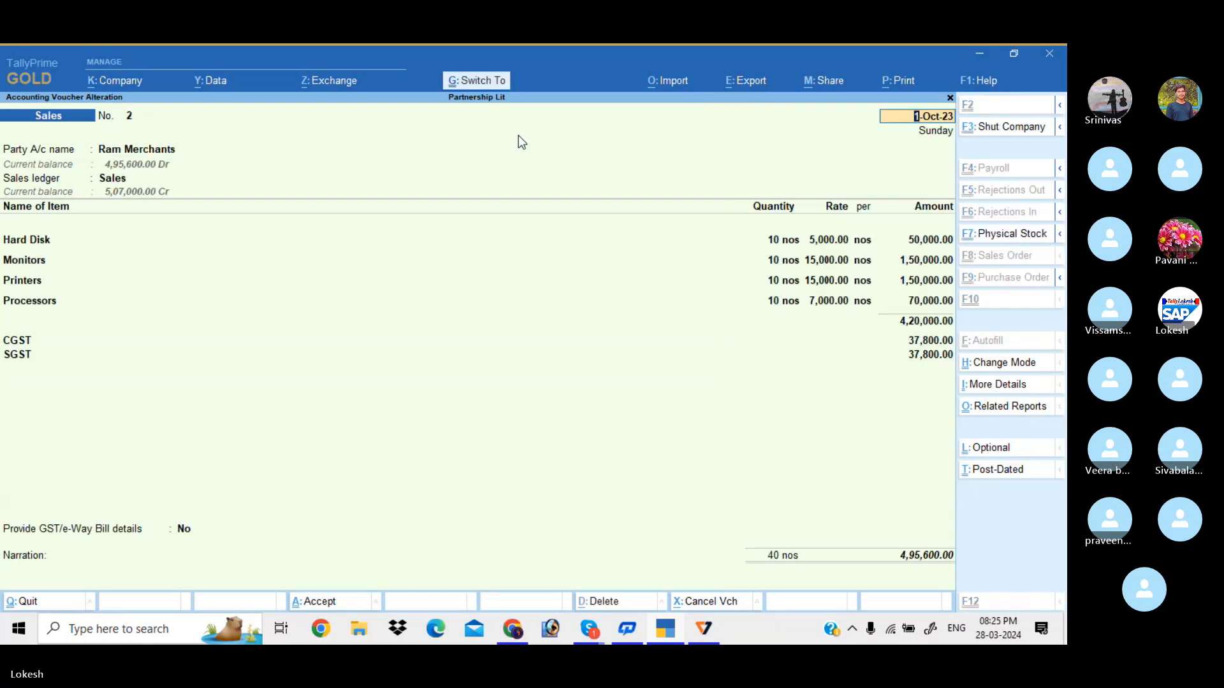
# Try previewing the invoice and dismiss the incompatible printer driver error
pyautogui.hotkey('ctrl', 'p')
pyautogui.press('Left')
pyautogui.press('Return')
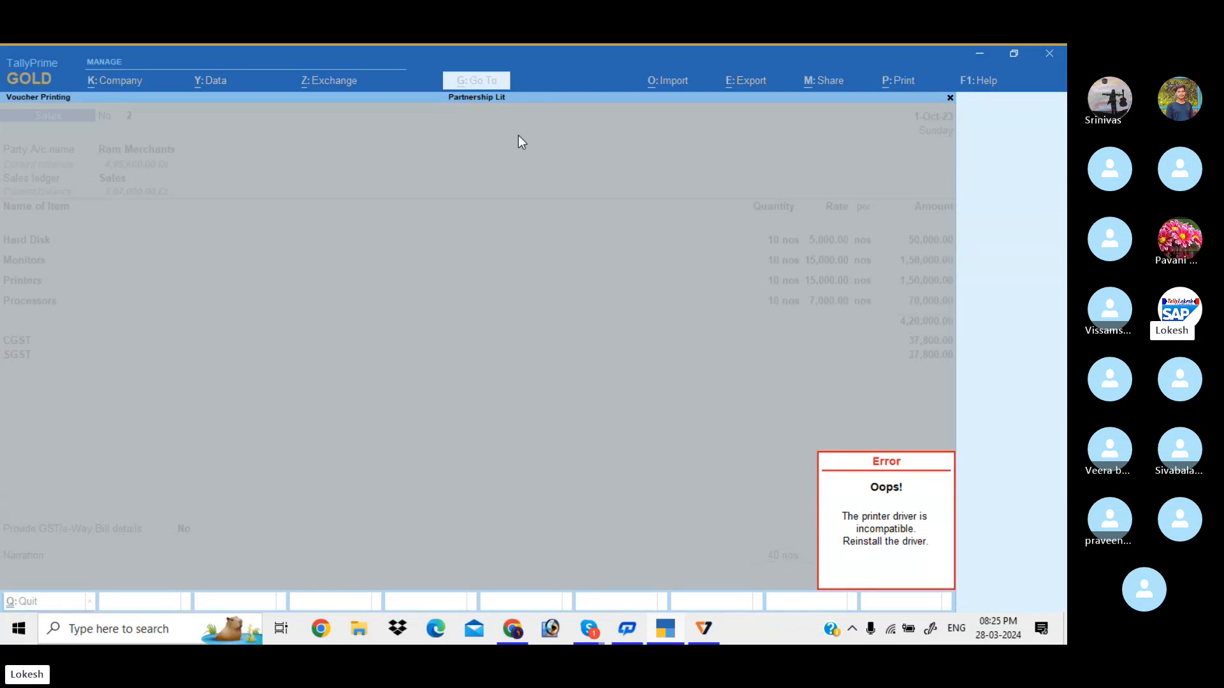
pyautogui.press('Escape')
pyautogui.press('Escape')
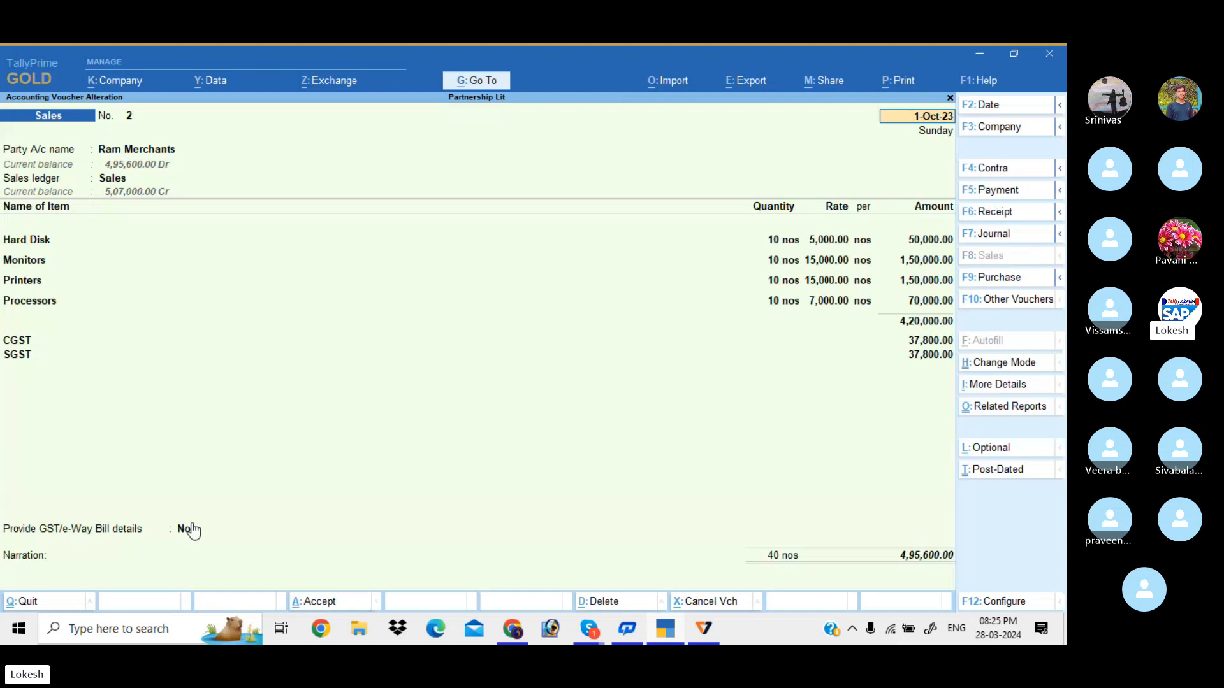
# Remove the HP Smart Tank 580-590 series device in Printers & scanners and close Settings
pyautogui.click(160, 625)
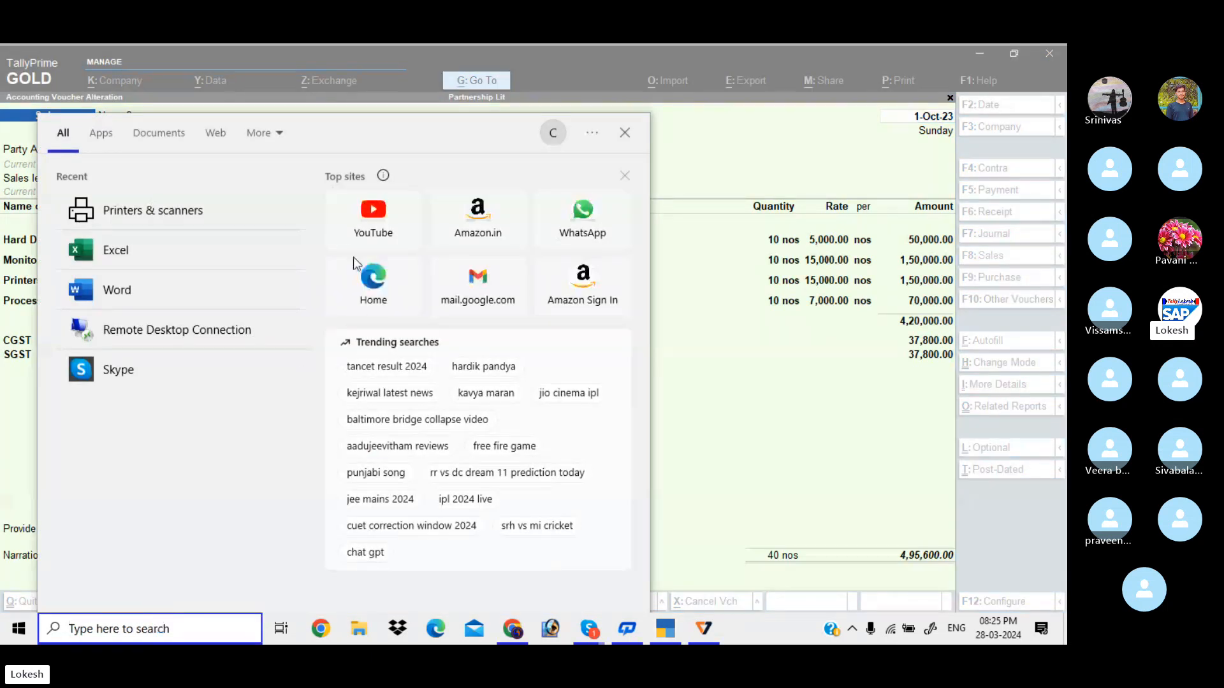
pyautogui.click(210, 216)
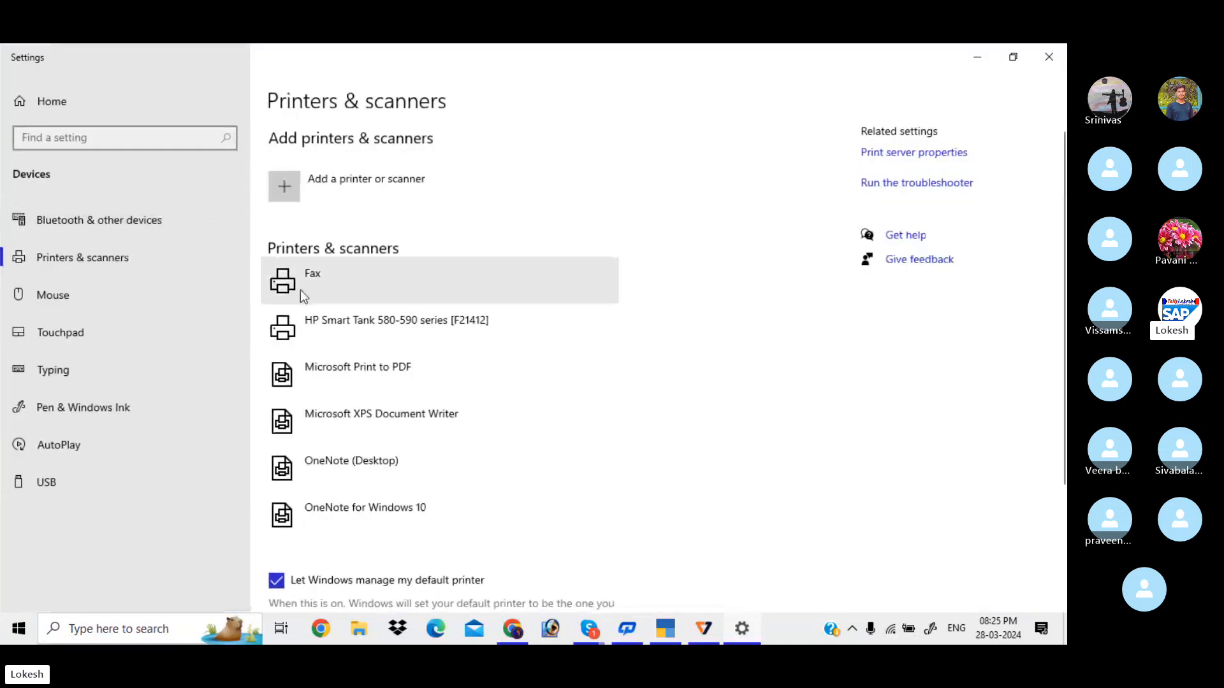
pyautogui.click(387, 331)
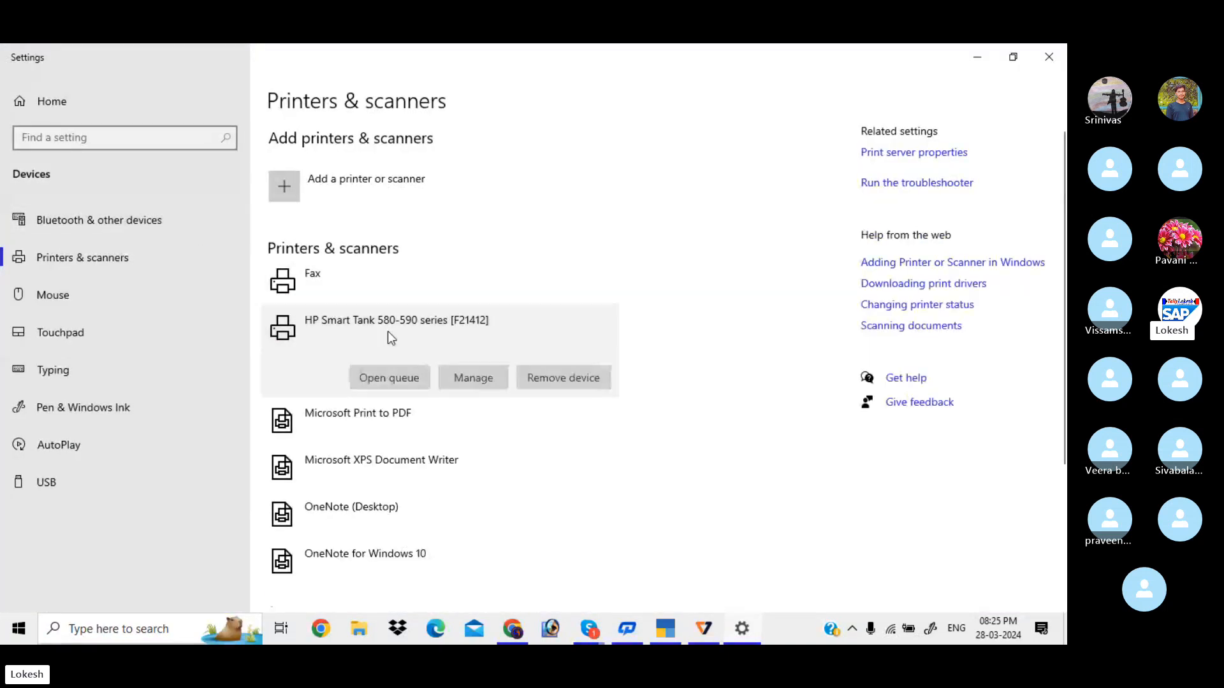
pyautogui.click(557, 377)
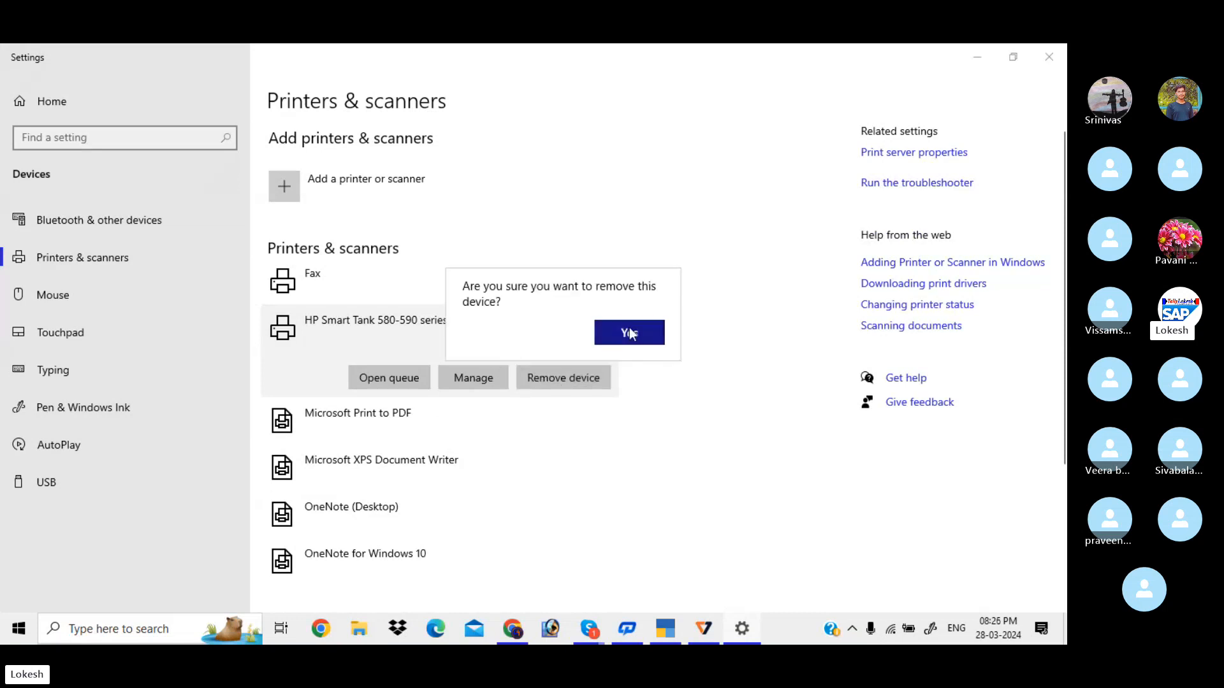
pyautogui.click(629, 333)
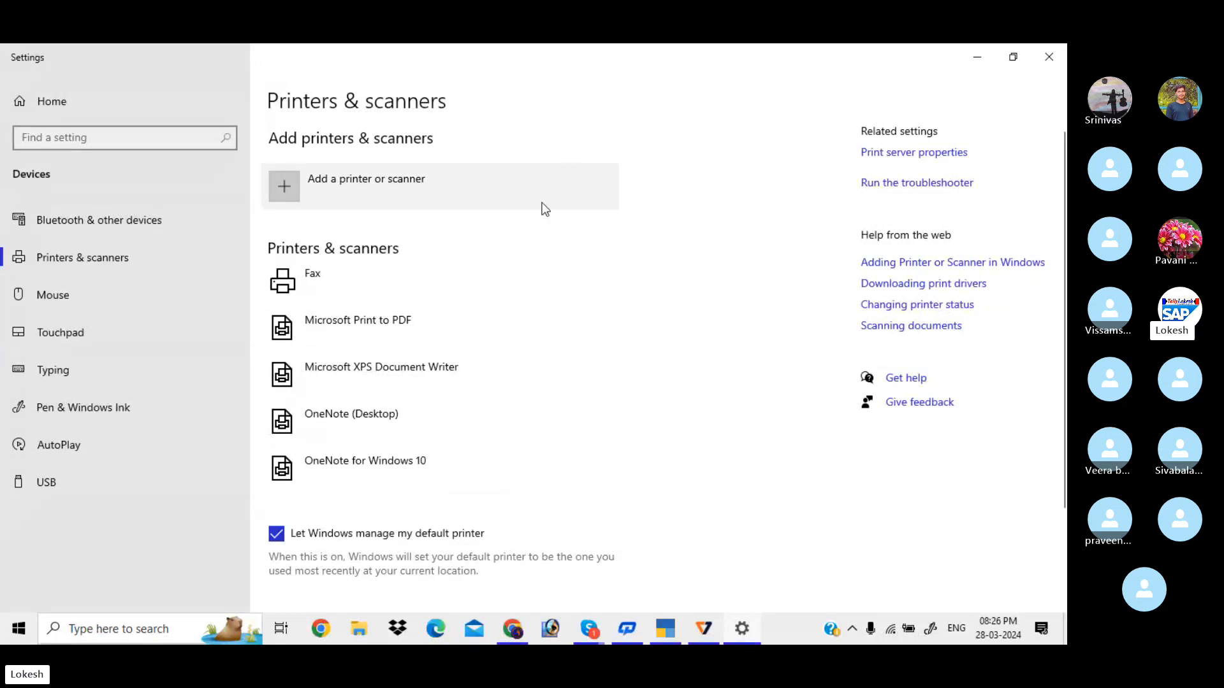
pyautogui.click(1050, 57)
# Retry the invoice preview and dismiss the printer driver error again
pyautogui.hotkey('alt', 'p')
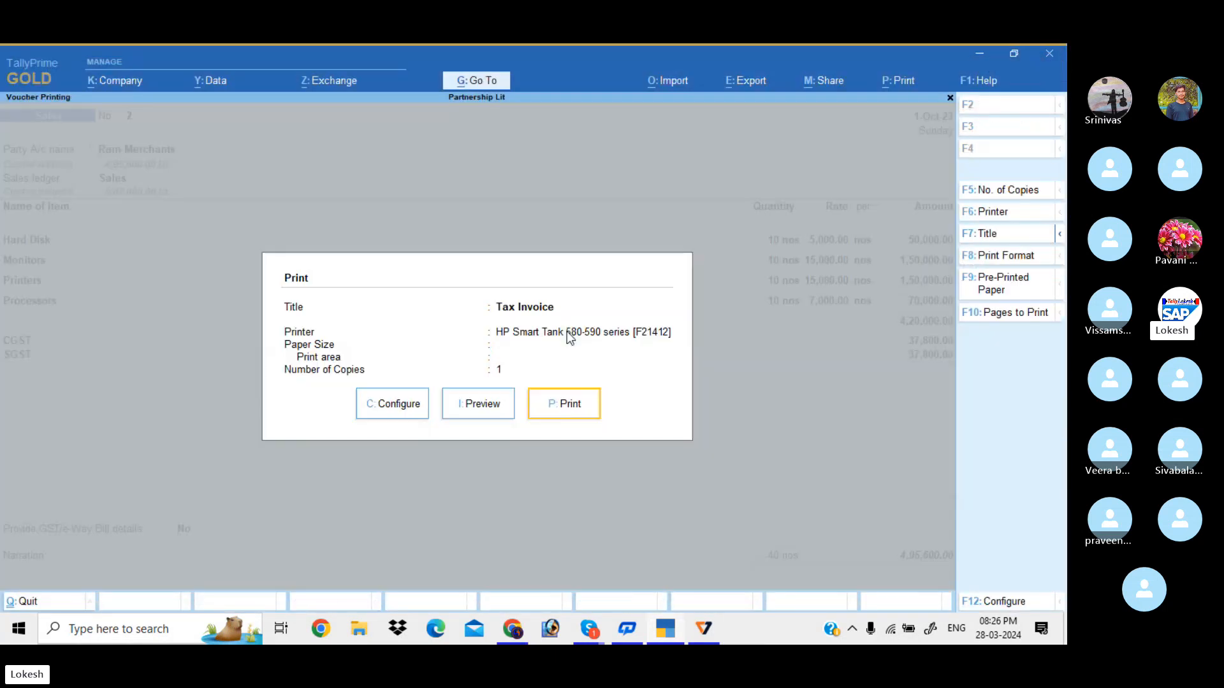
pyautogui.press('Left')
pyautogui.press('Return')
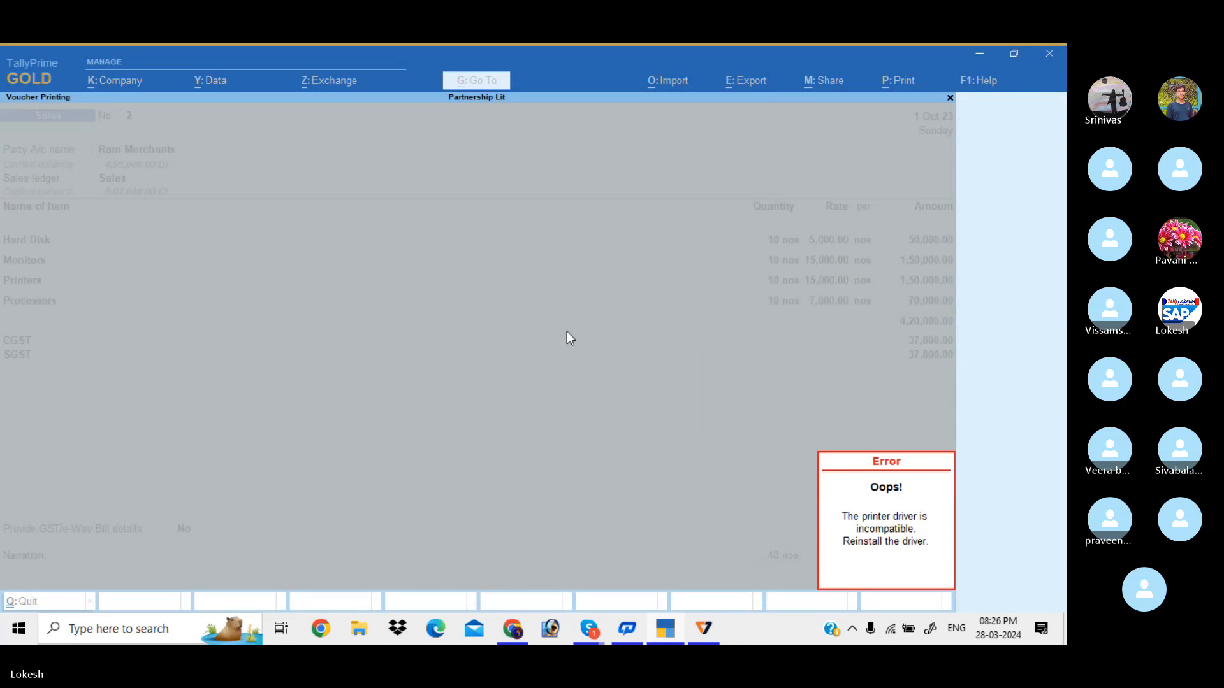
pyautogui.press('Escape')
# Leave the voucher and Gateway screens and quit TallyPrime
pyautogui.press('Escape')
pyautogui.press('Escape')
pyautogui.press('Return')
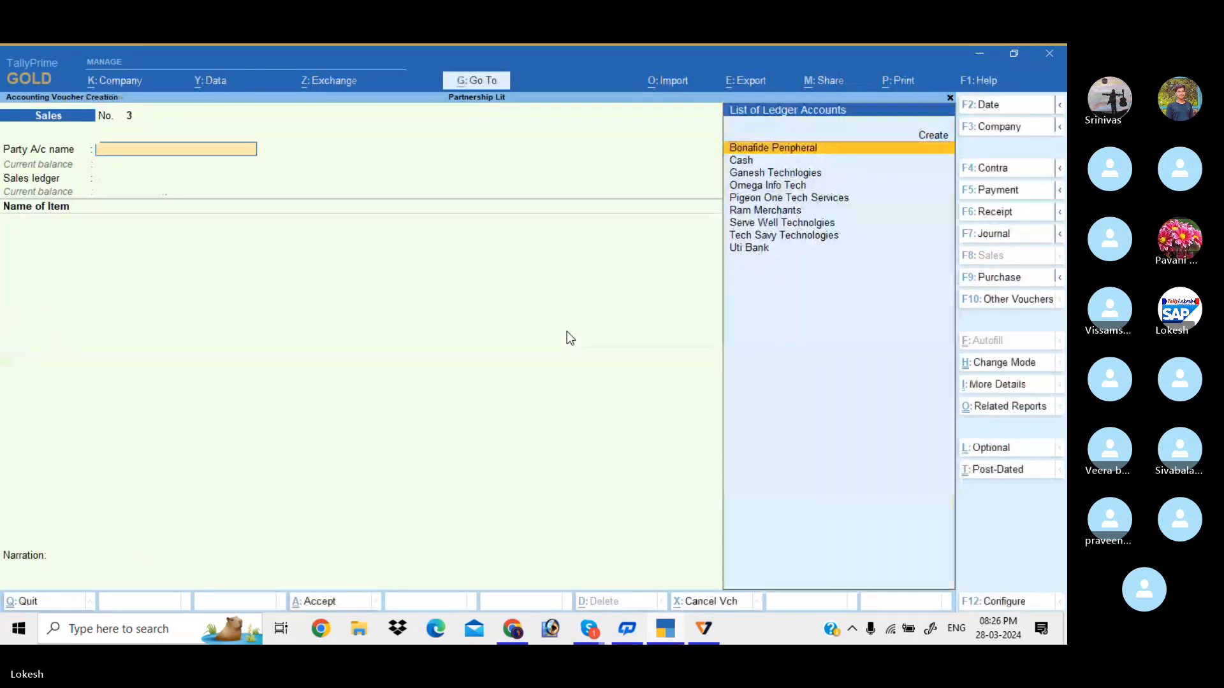
pyautogui.press('Escape')
pyautogui.press('Return')
pyautogui.press('Escape')
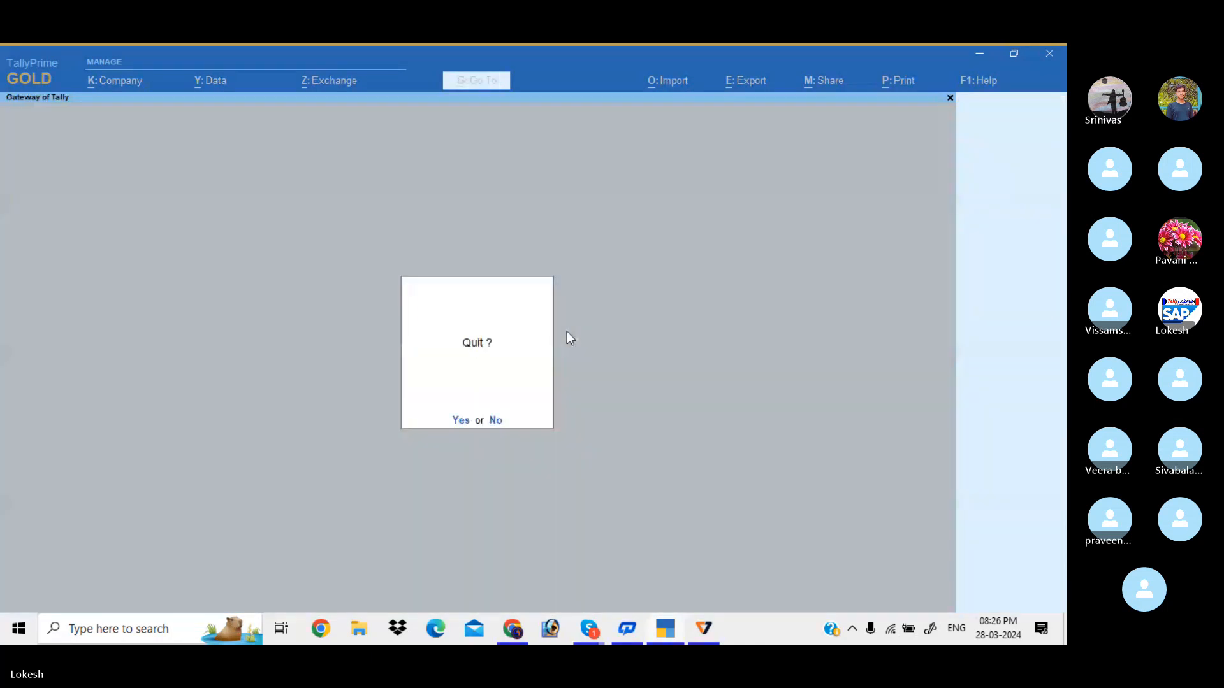
pyautogui.press('Return')
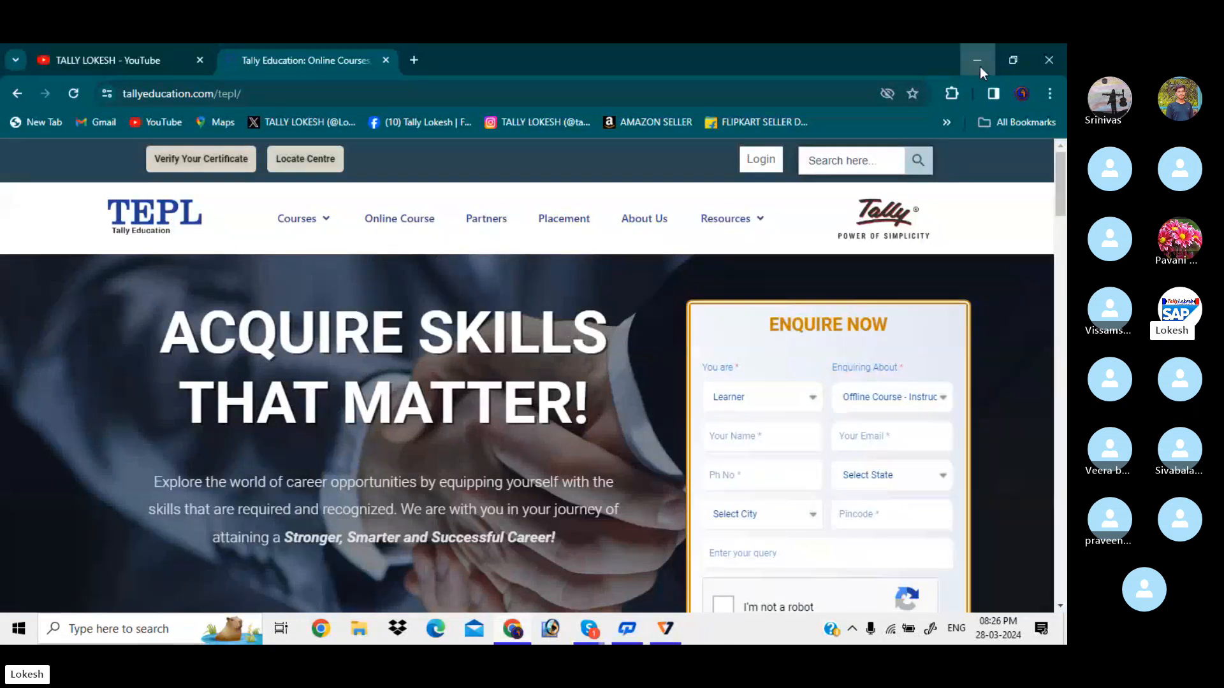
# Dismiss the antivirus reminder and launch TallyPrime from the desktop
pyautogui.click(981, 66)
pyautogui.click(359, 378)
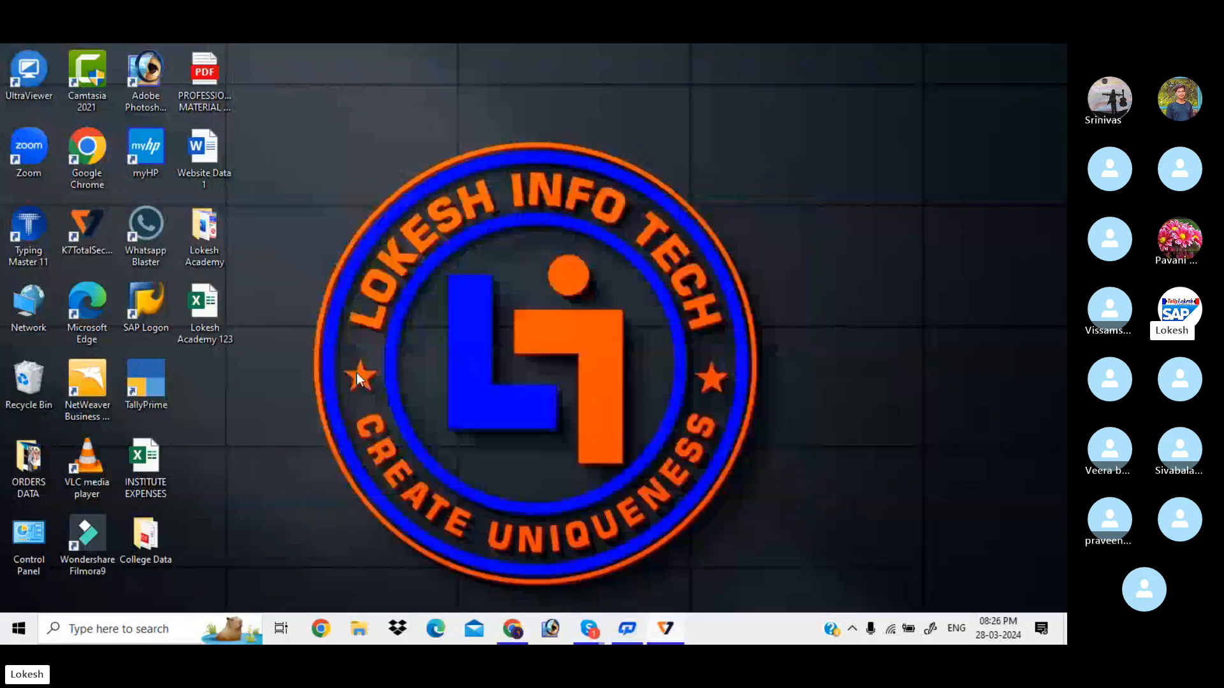
pyautogui.click(148, 389)
pyautogui.doubleClick(147, 387)
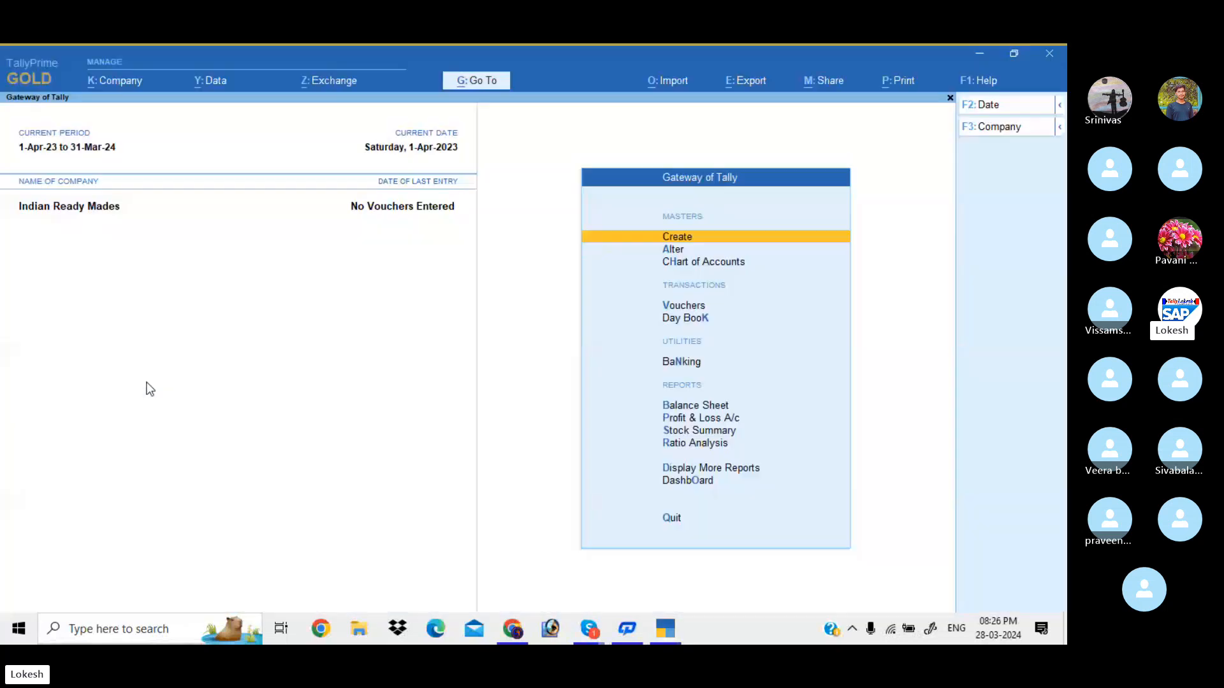
# Shut the Indian Ready Mades company and load Partnership Lit
pyautogui.click(1019, 127)
pyautogui.press('Up')
pyautogui.press('Return')
pyautogui.press('Return')
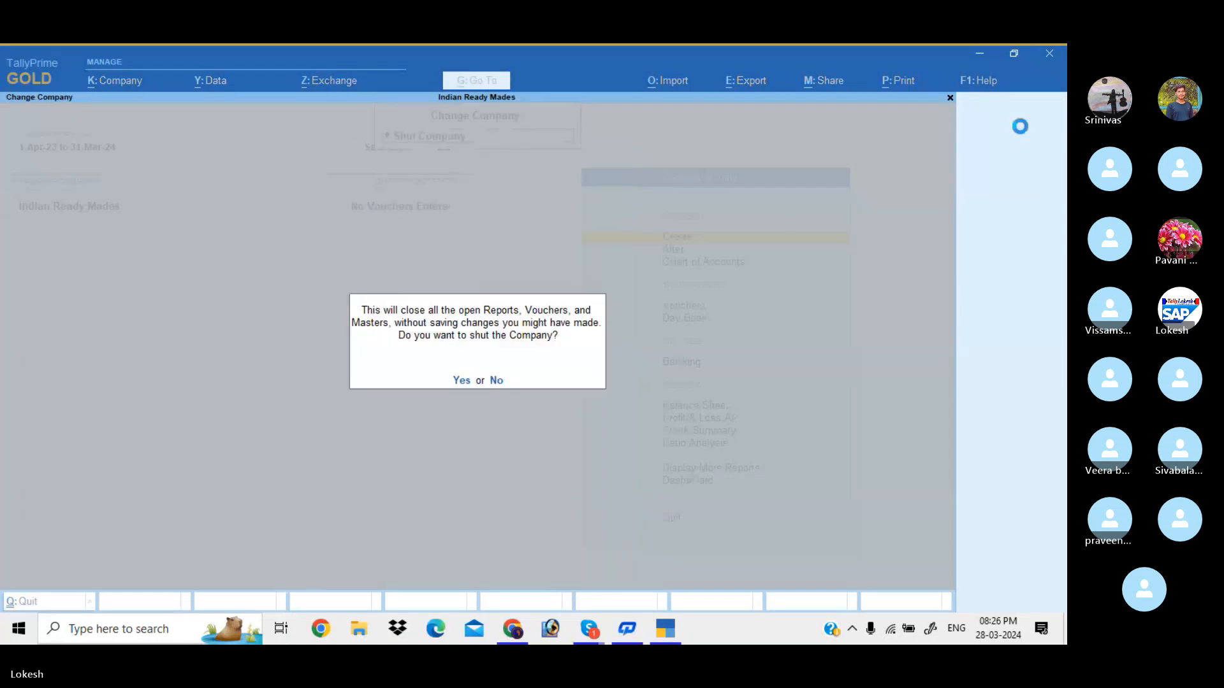
pyautogui.write('ypar')
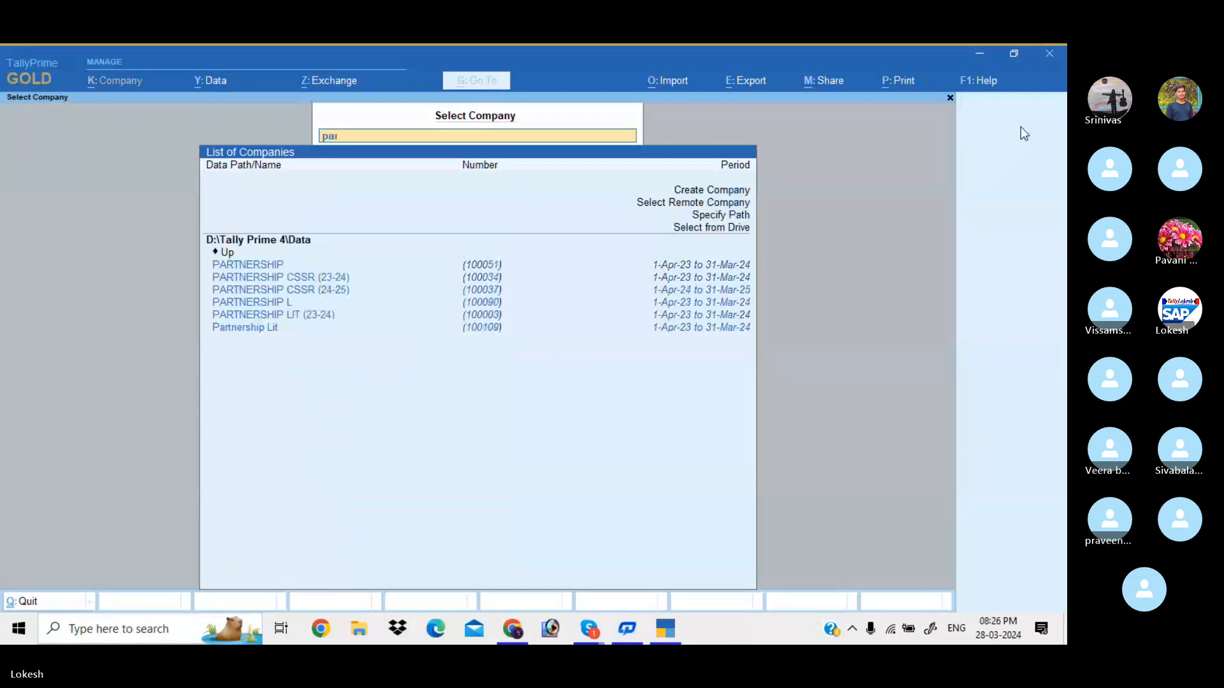
pyautogui.press('Down')
pyautogui.press('Down')
pyautogui.press('Down')
pyautogui.press('Down')
pyautogui.press('Down')
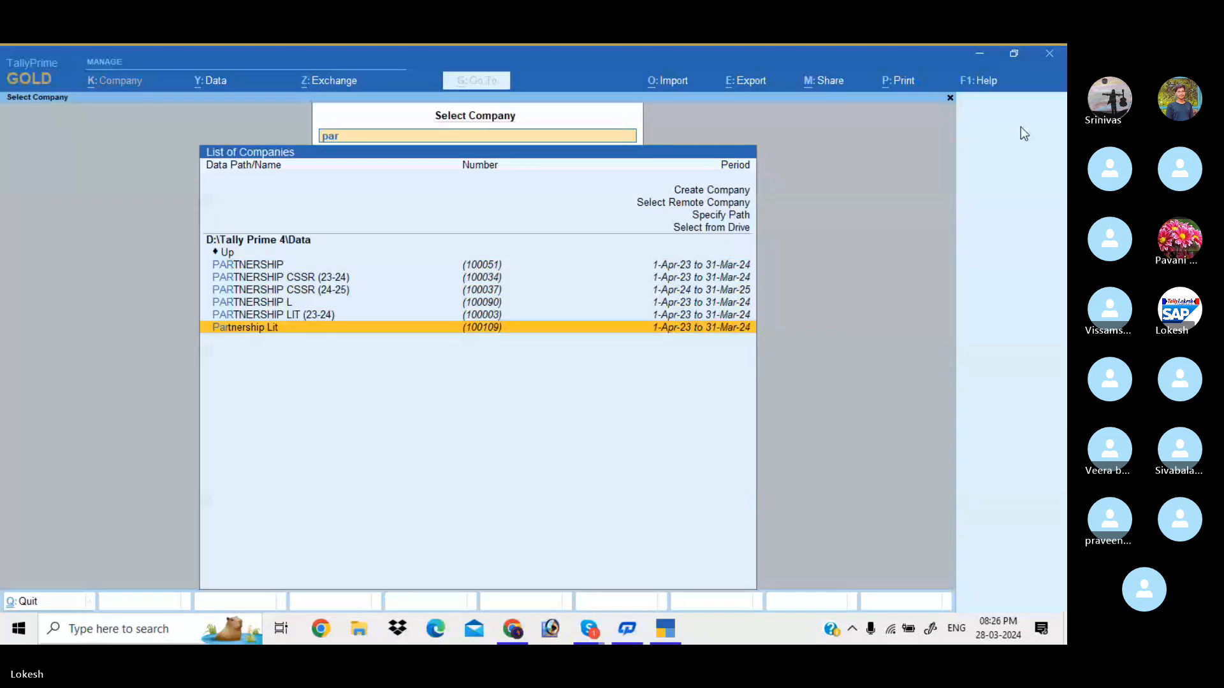
pyautogui.press('Return')
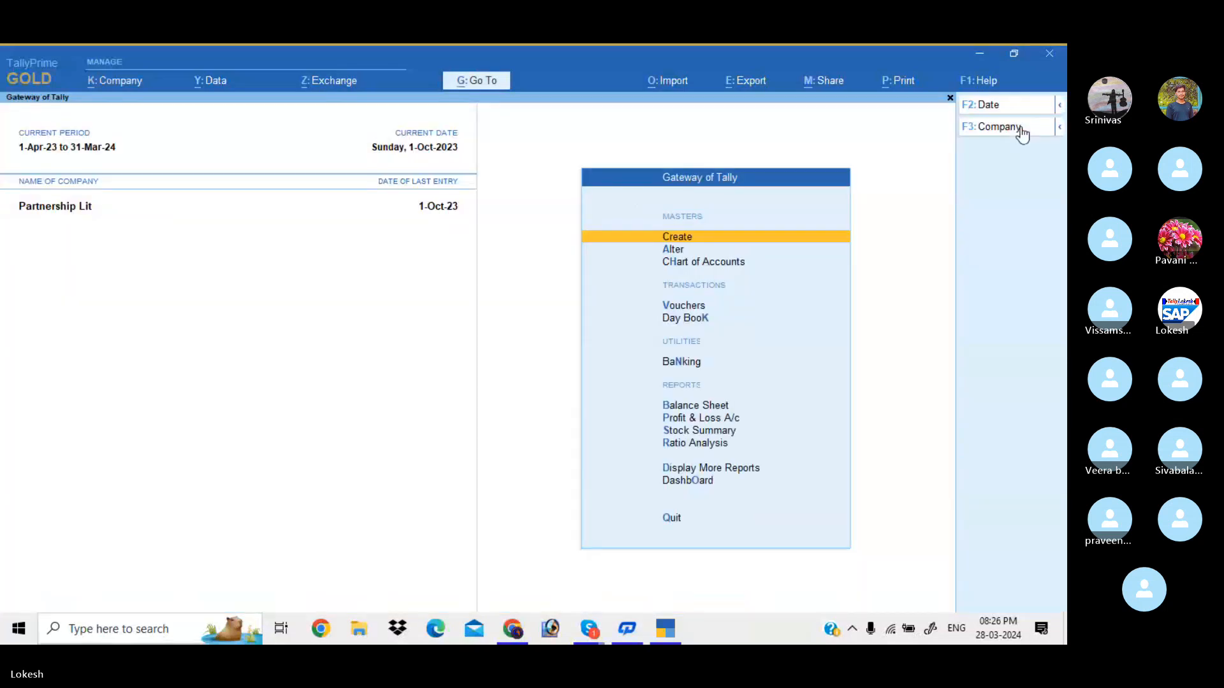
# Open the Ram Merchants sale from the Day Book and preview it as a tax invoice
pyautogui.press('d')
pyautogui.press('Down')
pyautogui.press('Return')
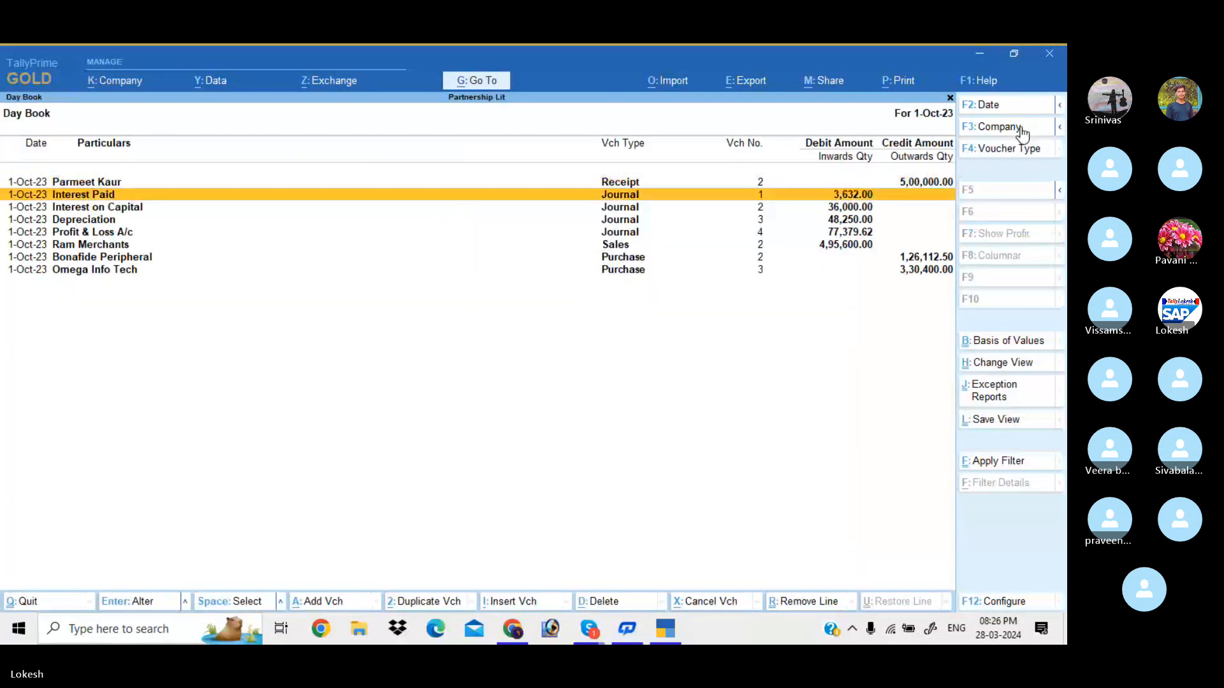
pyautogui.press('Down')
pyautogui.press('Down')
pyautogui.press('Down')
pyautogui.press('Down')
pyautogui.press('Return')
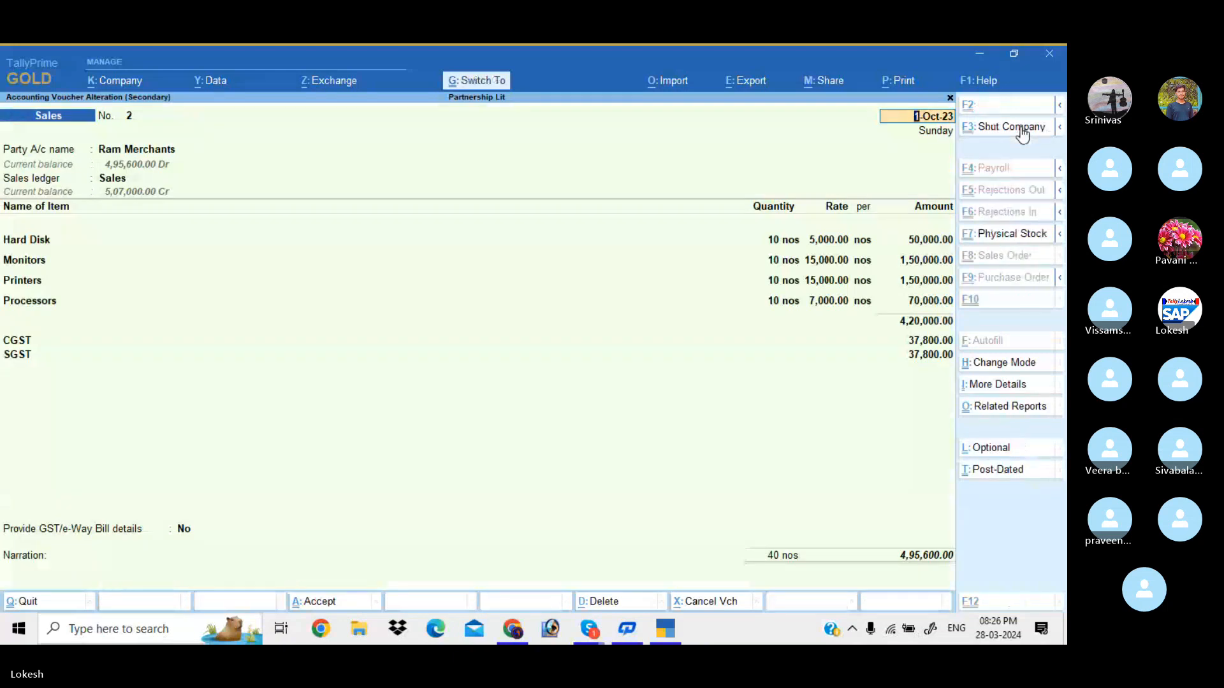
pyautogui.hotkey('alt', 'p')
pyautogui.press('i')
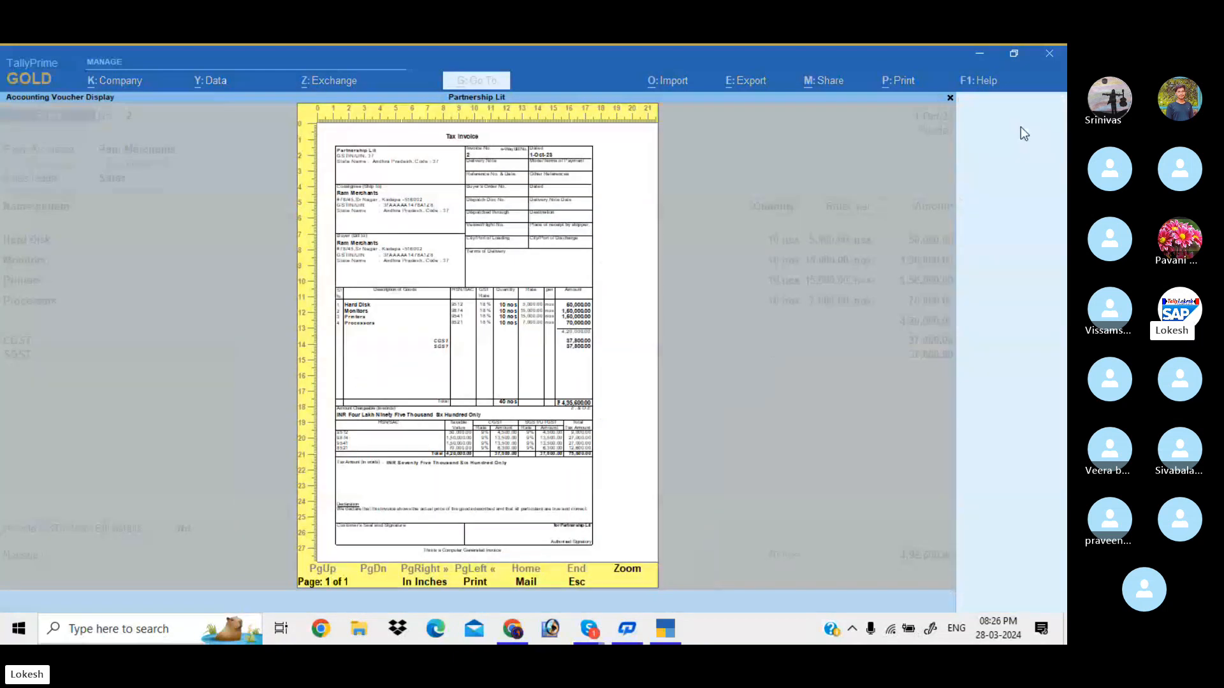
pyautogui.press('Return')
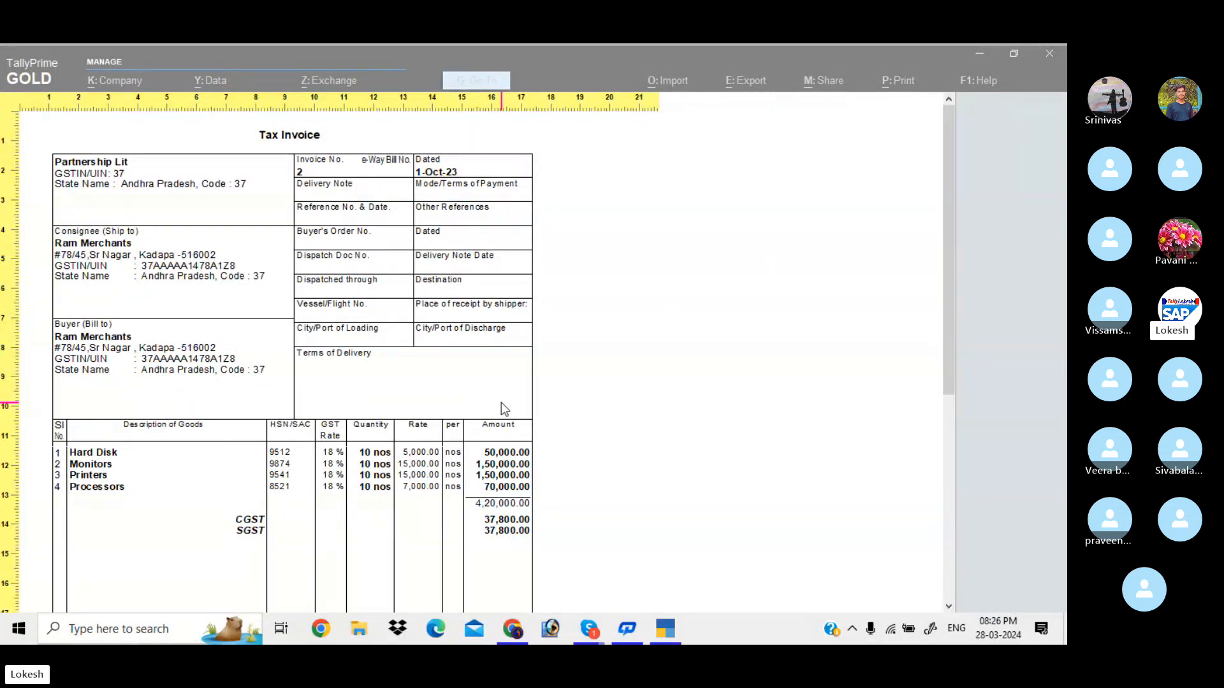
pyautogui.scroll(-5, 505, 409)
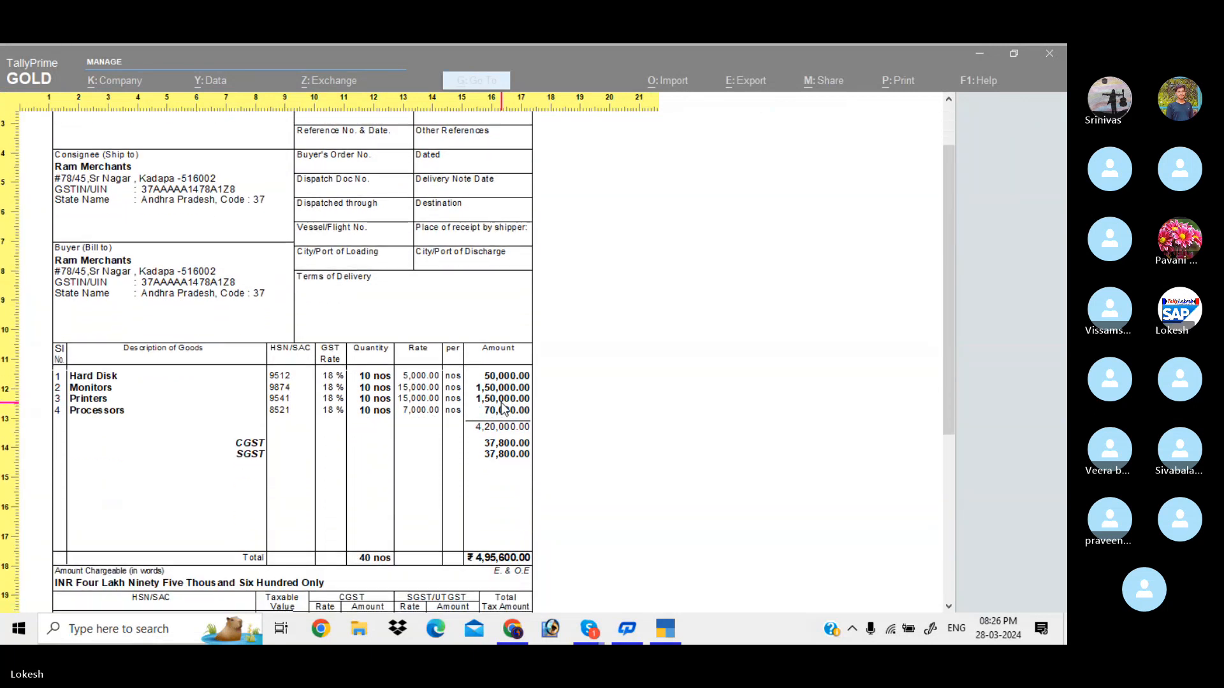
pyautogui.scroll(-5, 505, 409)
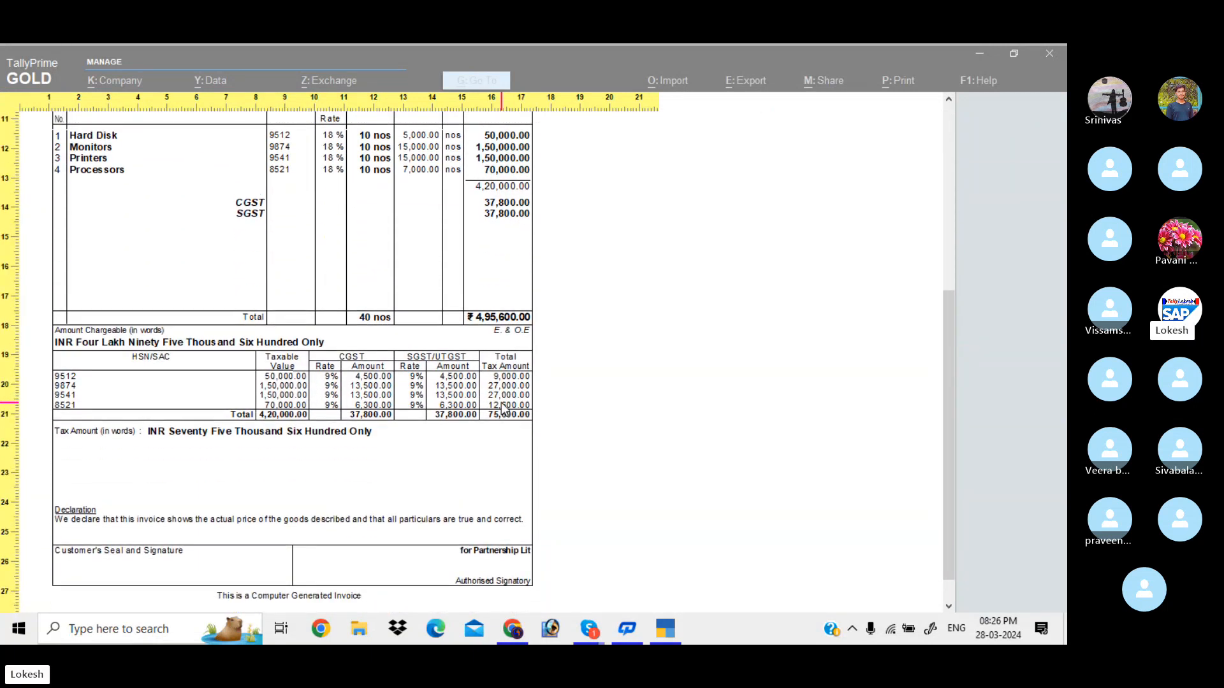
pyautogui.scroll(5, 505, 409)
pyautogui.scroll(5, 503, 408)
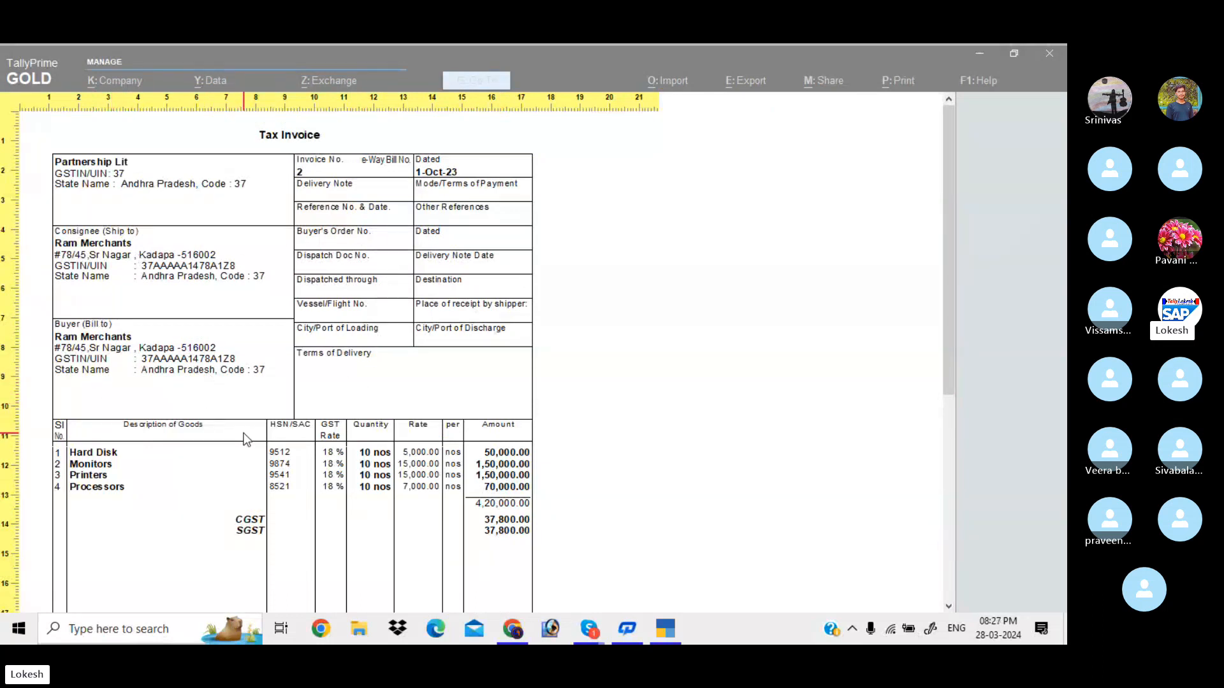
pyautogui.scroll(-10, 245, 439)
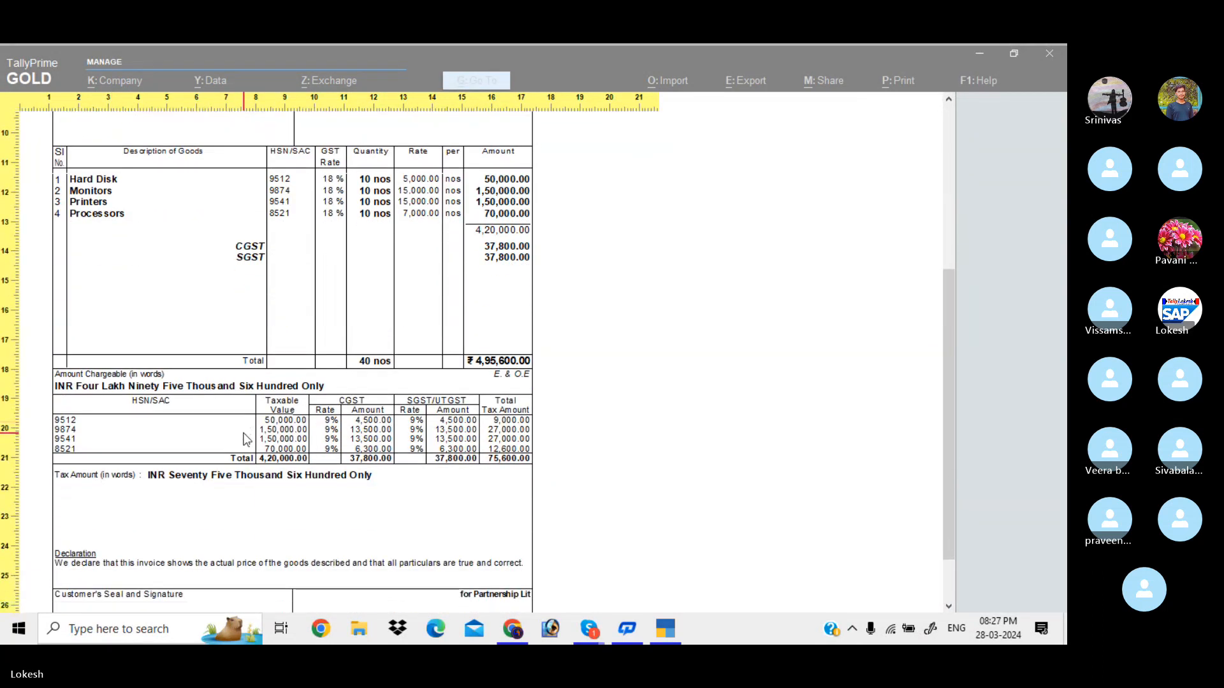
pyautogui.click(330, 448)
# Re-preview the unchanged tax invoice and scroll through it
pyautogui.press('Escape')
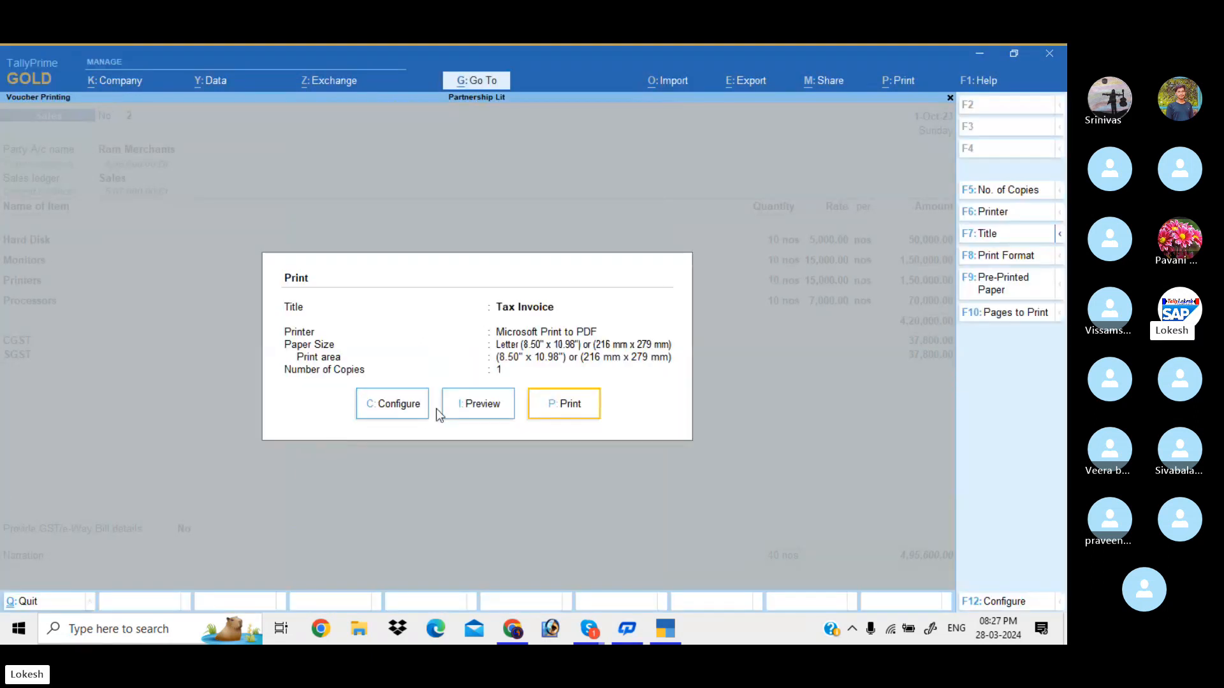
pyautogui.click(412, 413)
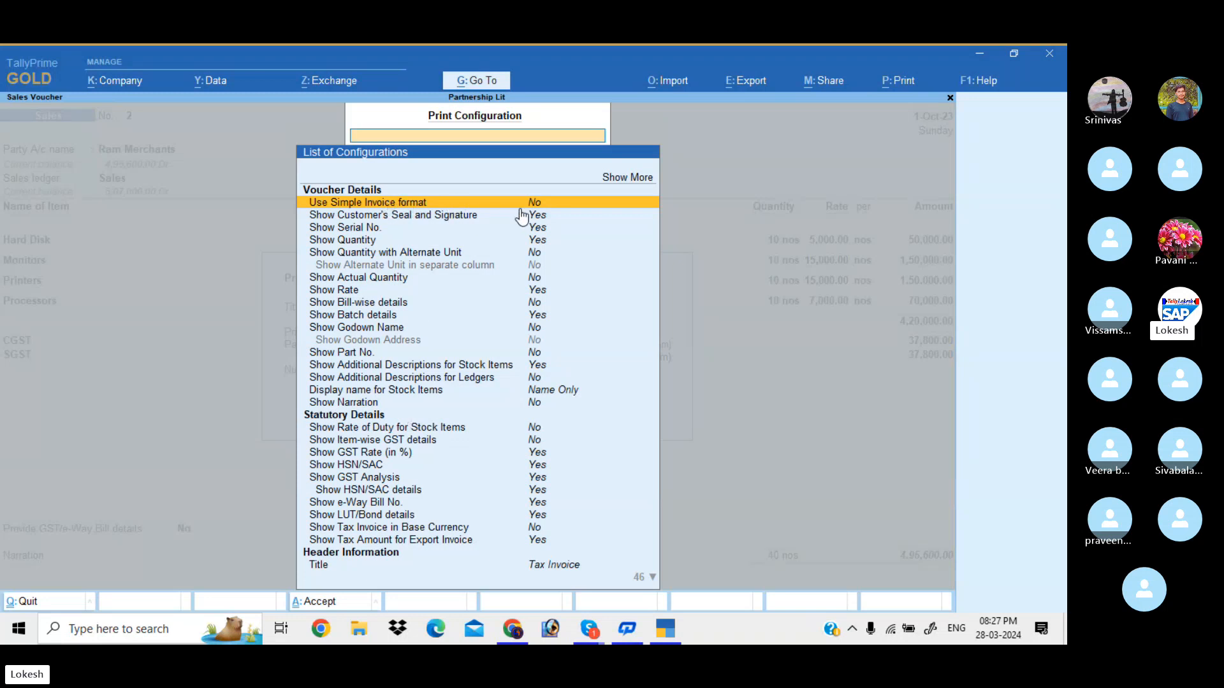
pyautogui.press('Escape')
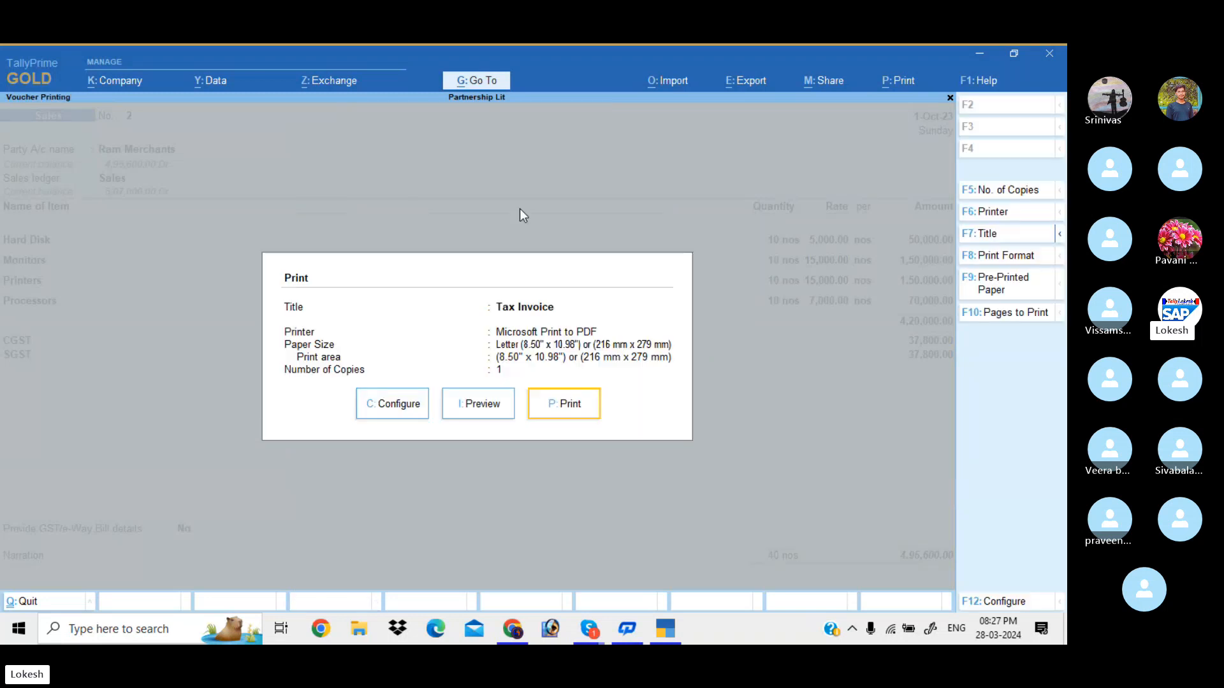
pyautogui.press('i')
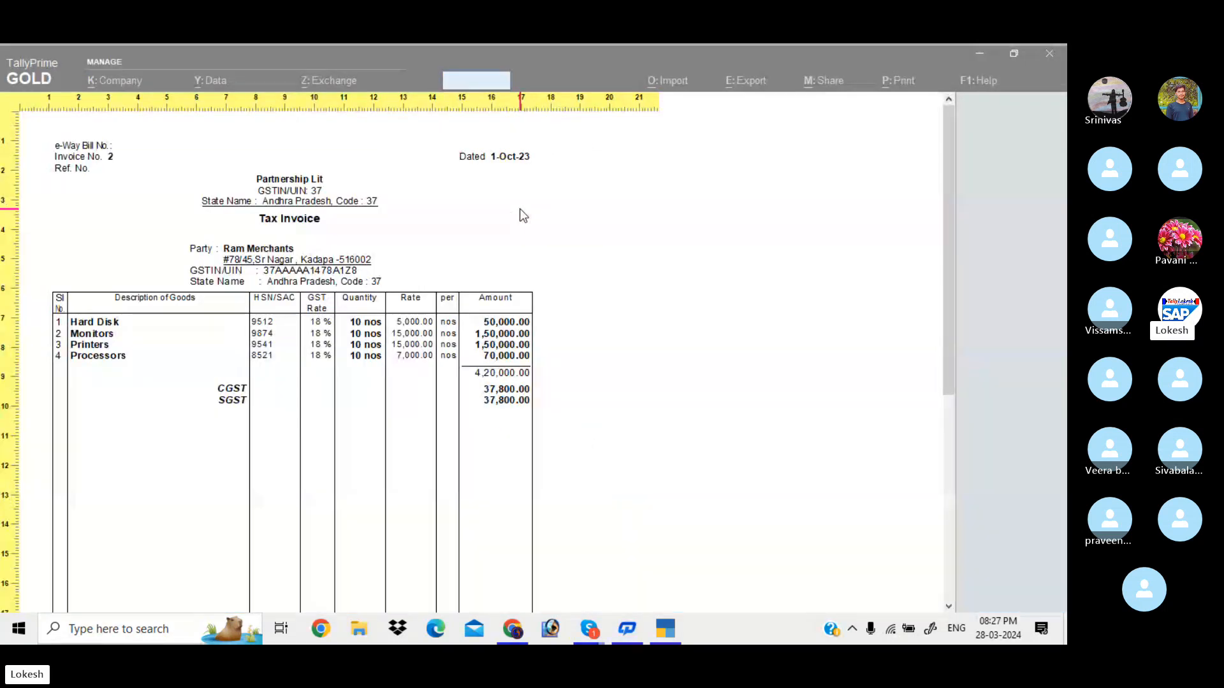
pyautogui.scroll(-2, 519, 210)
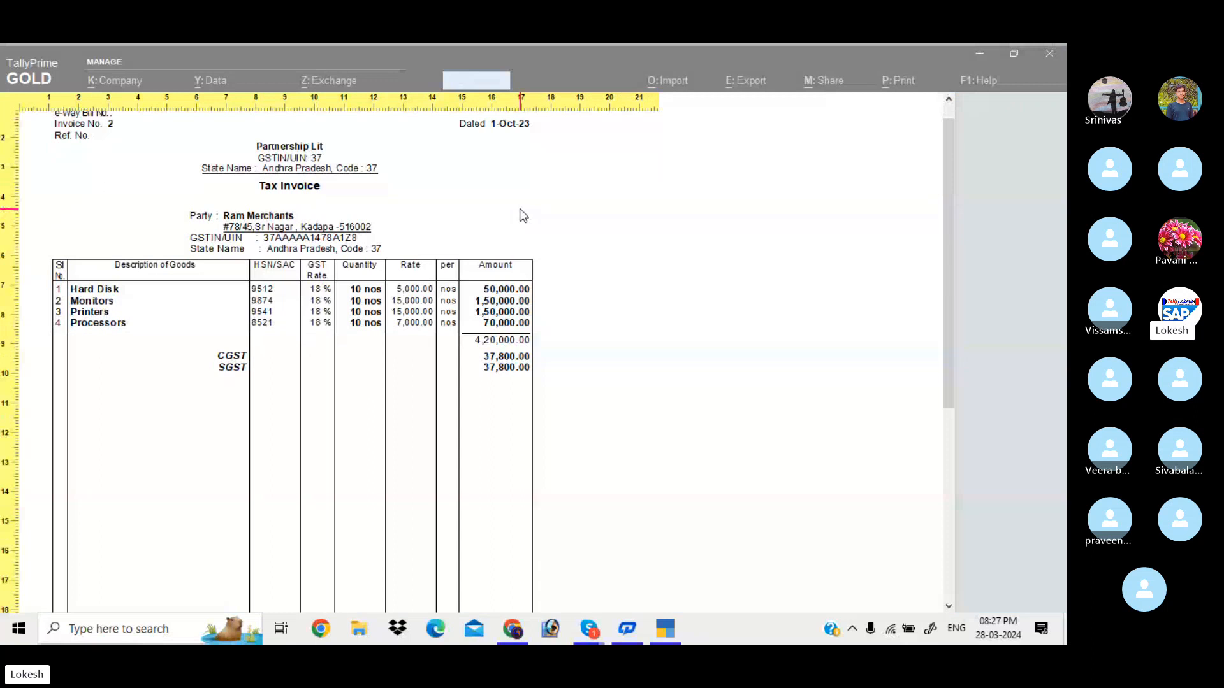
pyautogui.scroll(-10, 519, 210)
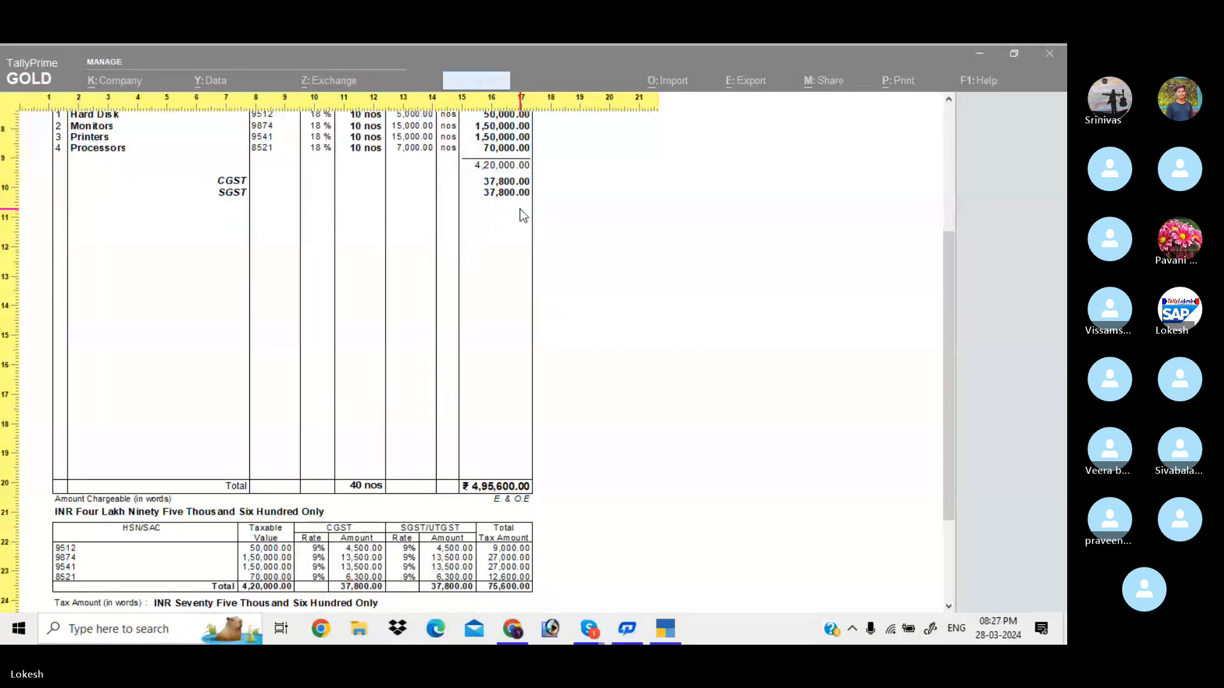
pyautogui.scroll(-7, 519, 209)
pyautogui.press('Escape')
pyautogui.press('Escape')
# Set Show Item-wise GST details to Yes in the print configuration
pyautogui.press('Left')
pyautogui.press('Left')
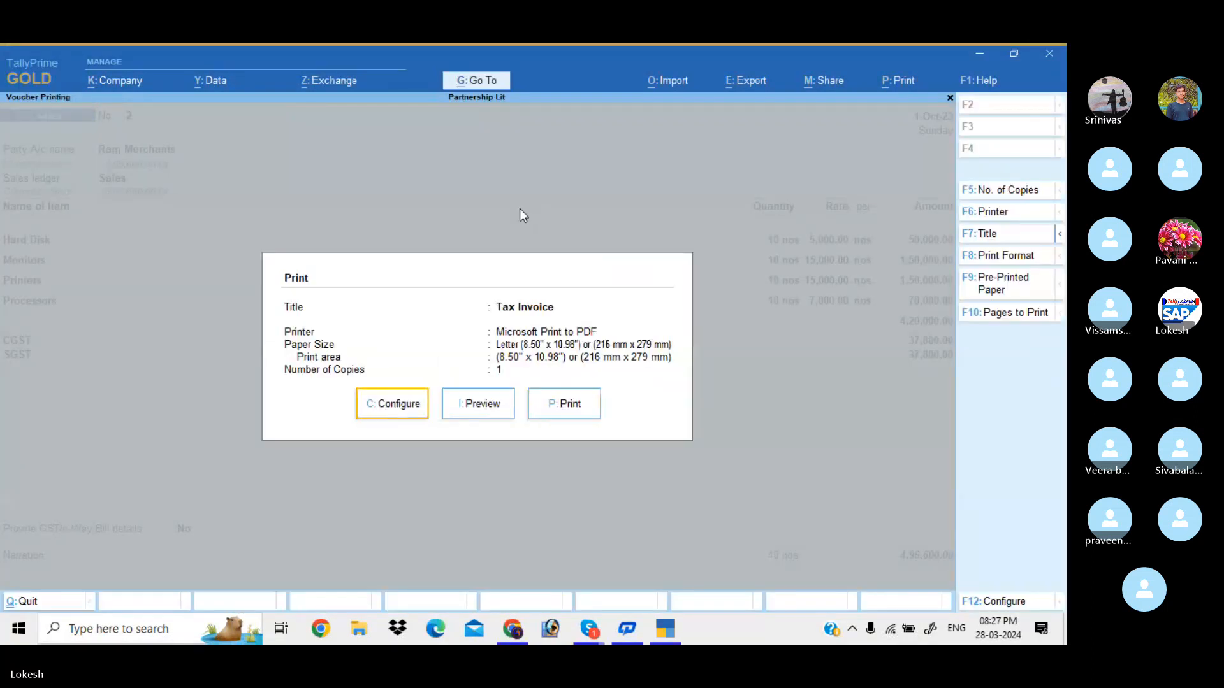
pyautogui.press('Return')
pyautogui.press('Down')
pyautogui.press('Down')
pyautogui.press('Down')
pyautogui.press('Down')
pyautogui.press('Down')
pyautogui.press('Down')
pyautogui.press('Down')
pyautogui.press('Down')
pyautogui.press('Down')
pyautogui.press('Down')
pyautogui.press('Down')
pyautogui.press('Down')
pyautogui.press('Down')
pyautogui.press('Down')
pyautogui.press('Down')
pyautogui.press('Down')
pyautogui.press('Down')
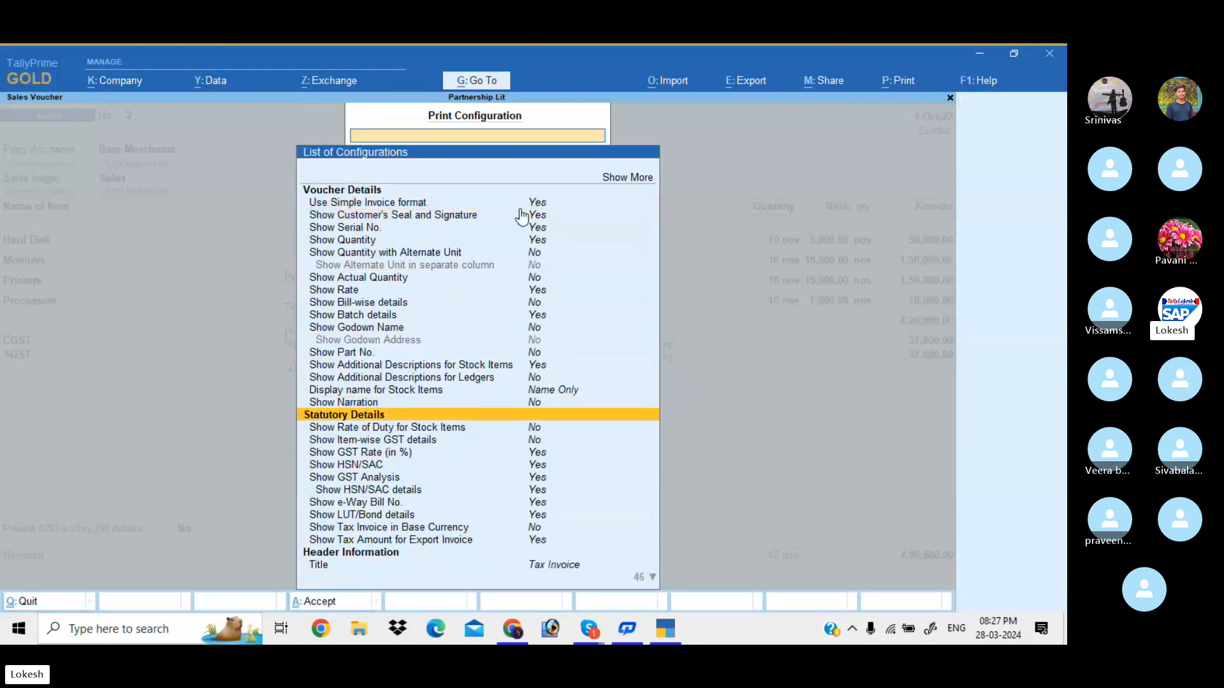
pyautogui.press('Down')
pyautogui.press('Down')
pyautogui.press('Down')
pyautogui.press('Up')
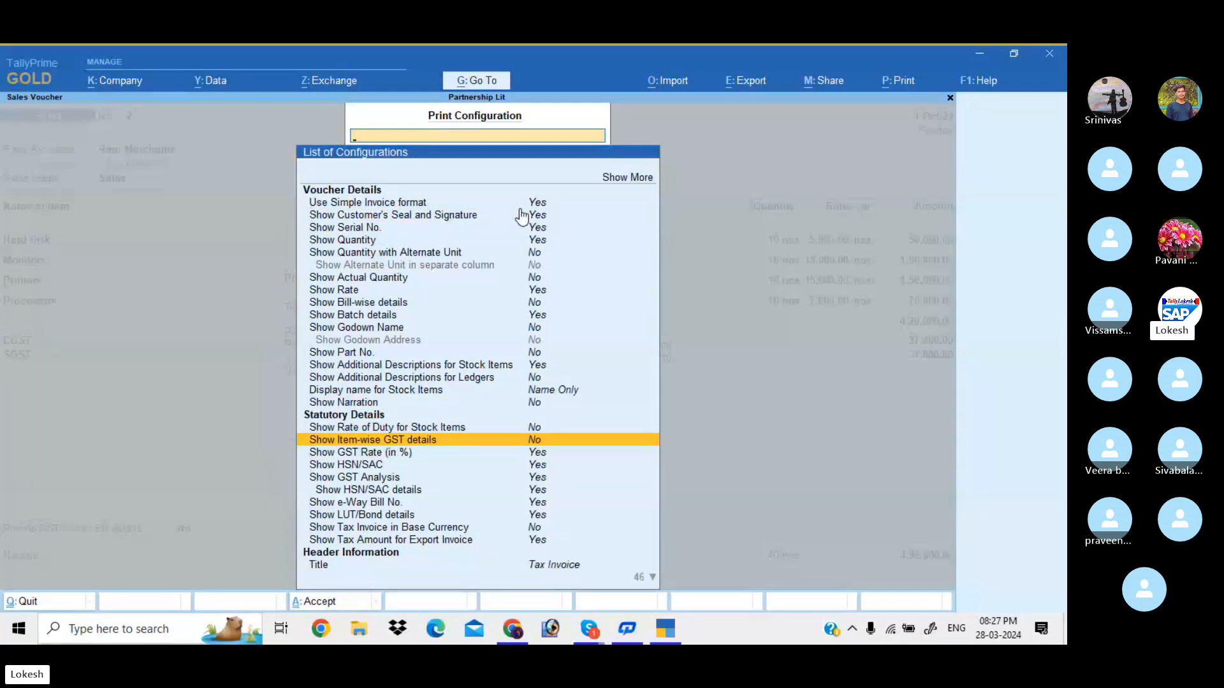
pyautogui.press('Return')
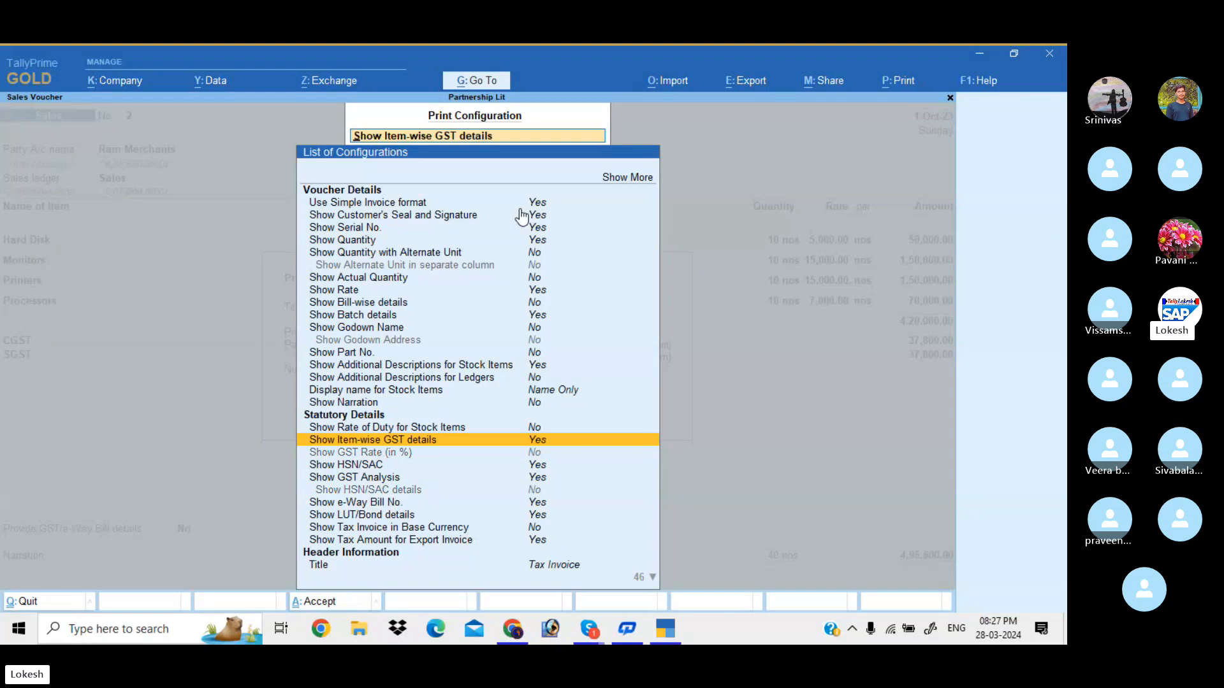
pyautogui.press('Escape')
# Preview the invoice with per-item 9% CGST and SGST, zooming in and back out
pyautogui.press('Right')
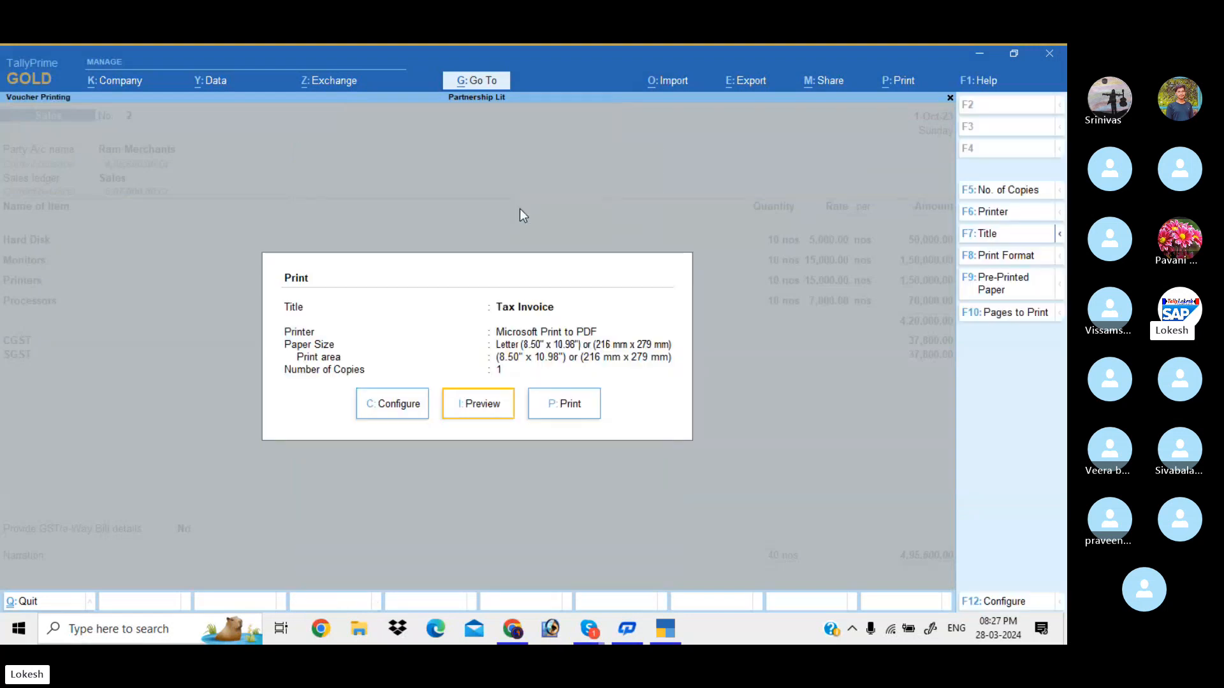
pyautogui.press('Return')
pyautogui.hotkey('alt', 'z')
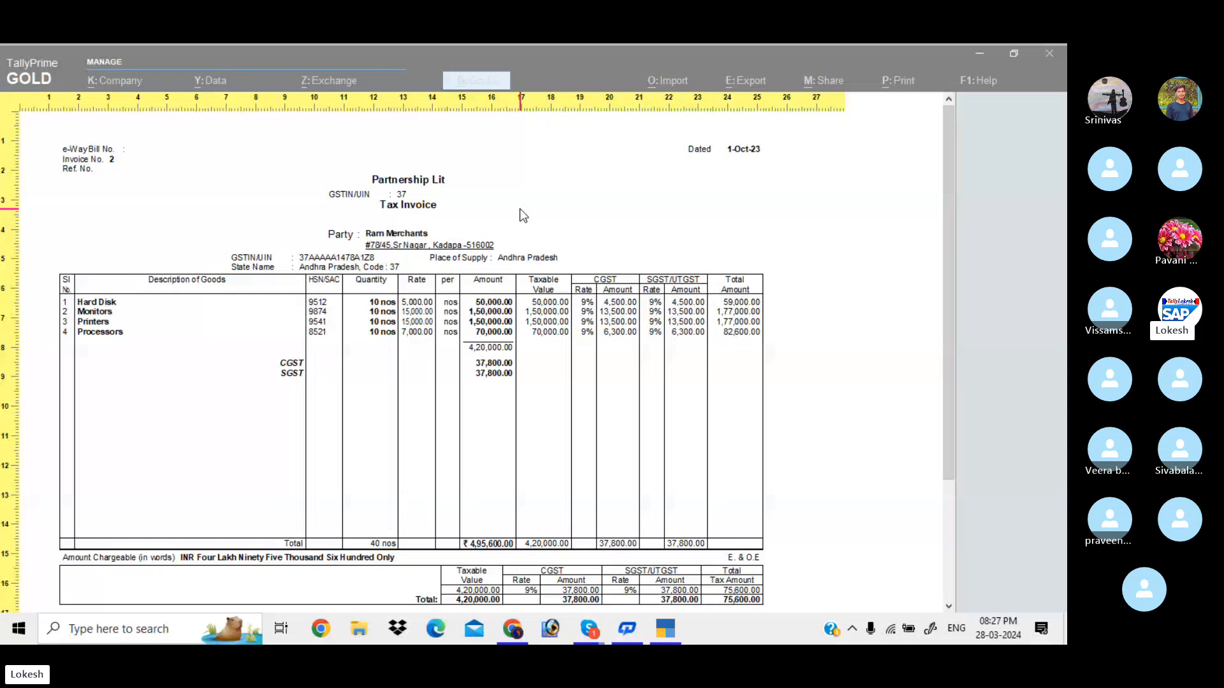
pyautogui.hotkey('alt', 'z')
# Set Use Simple Invoice format and Show Item-wise GST details both to No
pyautogui.press('Escape')
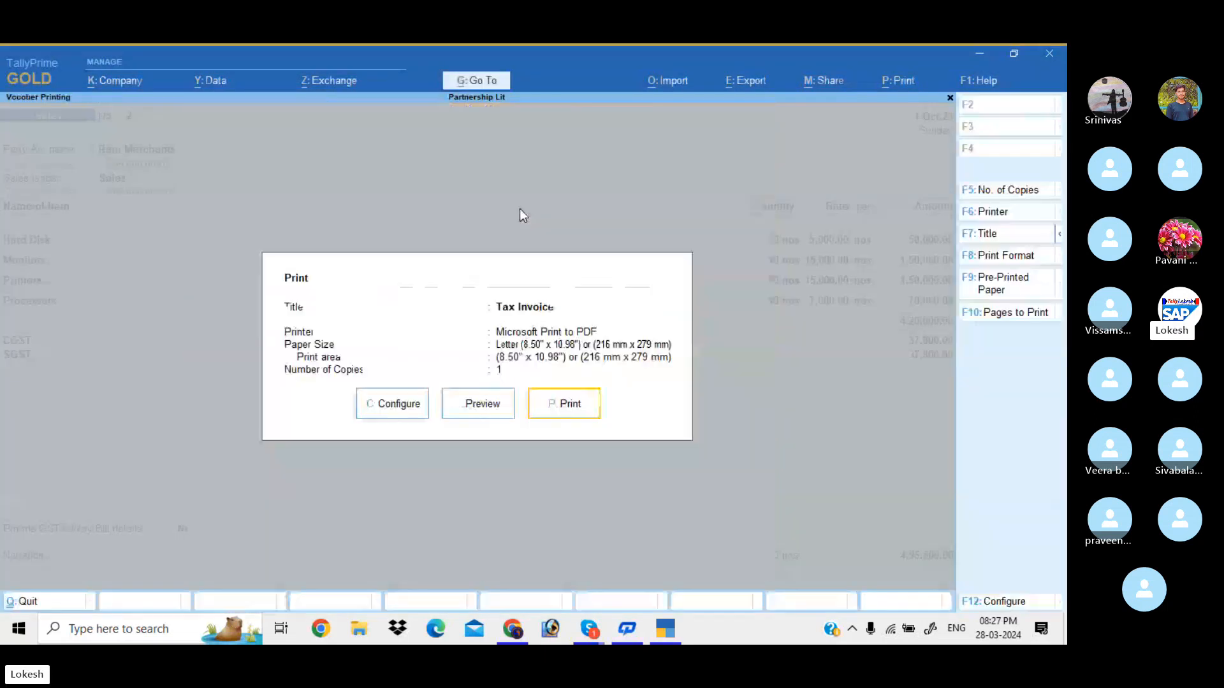
pyautogui.click(404, 402)
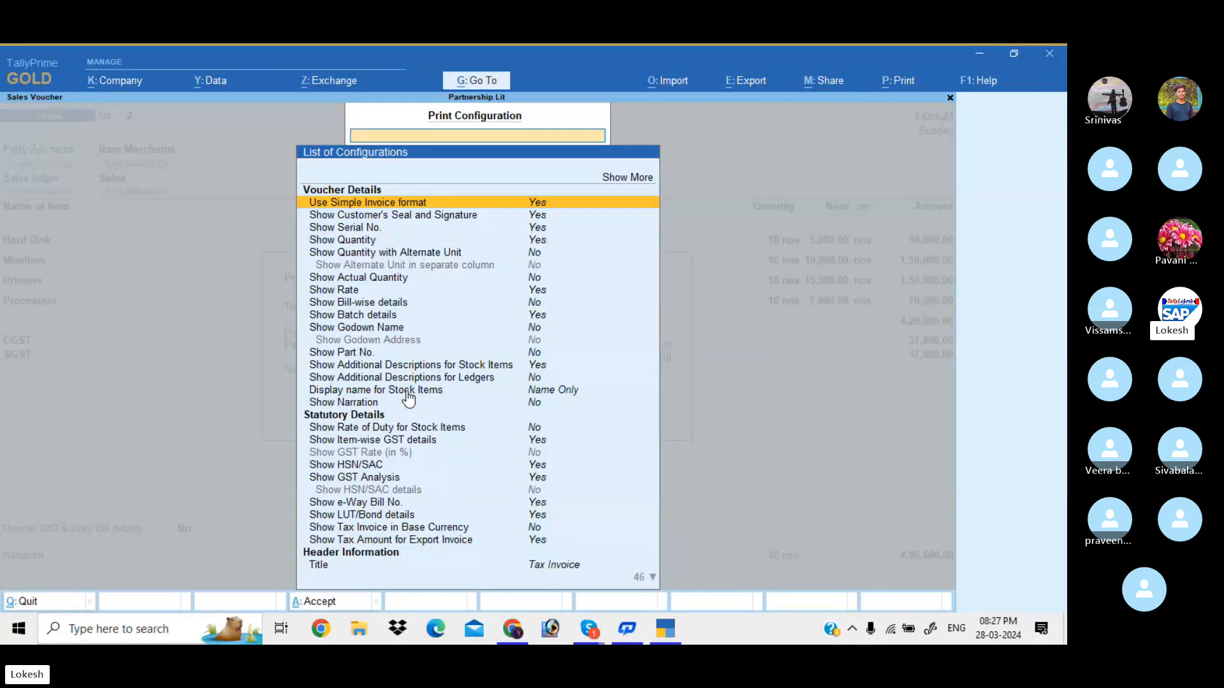
pyautogui.press('Return')
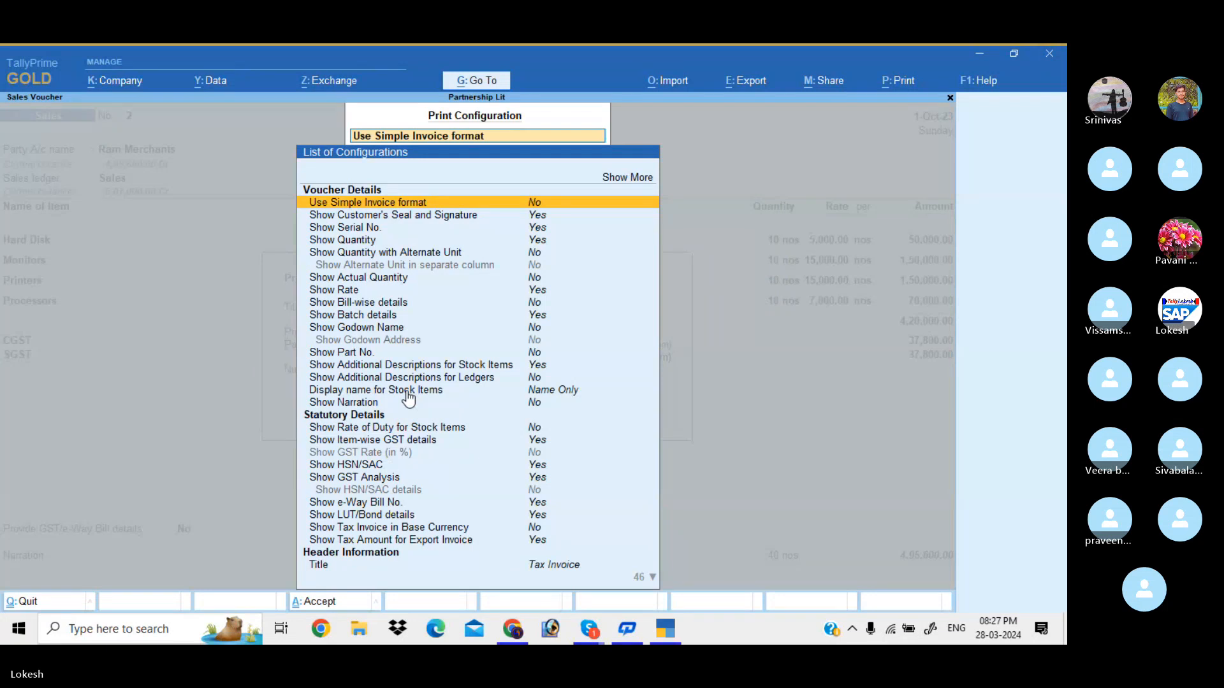
pyautogui.press('Down')
pyautogui.press('Down')
pyautogui.press('Down')
pyautogui.press('Down')
pyautogui.press('Down')
pyautogui.press('Down')
pyautogui.press('Down')
pyautogui.press('Down')
pyautogui.press('Down')
pyautogui.press('Down')
pyautogui.press('Down')
pyautogui.press('Down')
pyautogui.press('Down')
pyautogui.press('Down')
pyautogui.press('Down')
pyautogui.press('Down')
pyautogui.press('Return')
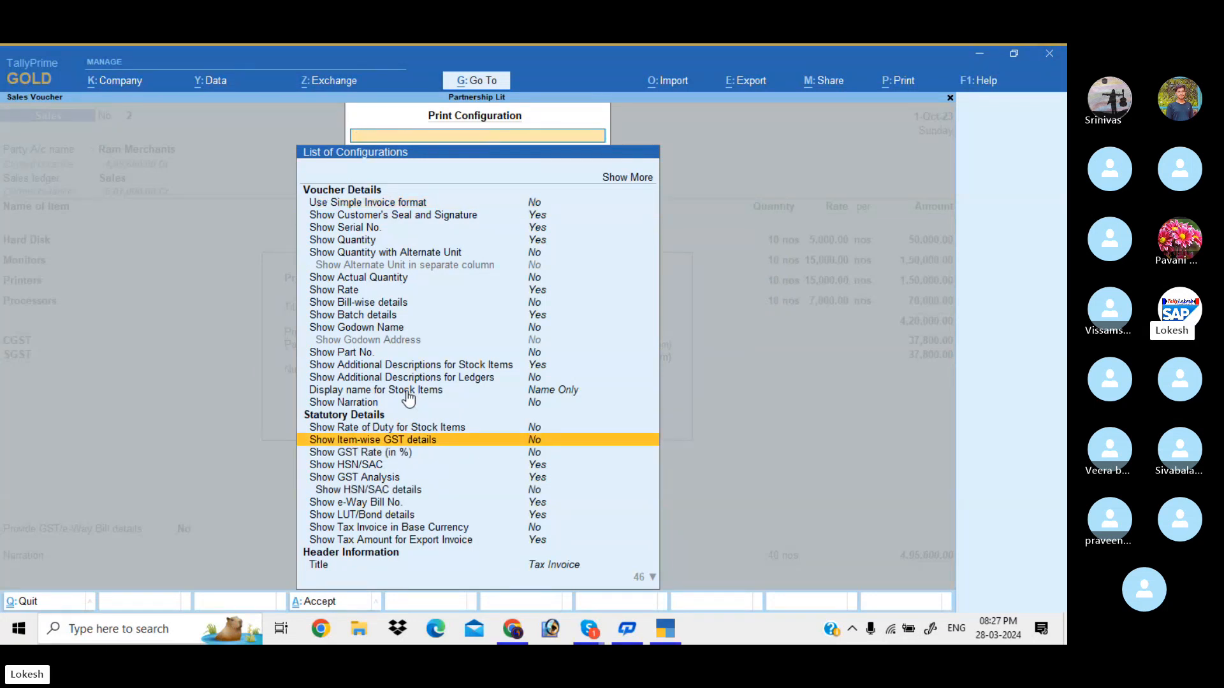
pyautogui.press('Escape')
# Preview the full Tax Invoice zoomed, checking the 4,20,000 taxable value and 75,600 tax summary
pyautogui.press('i')
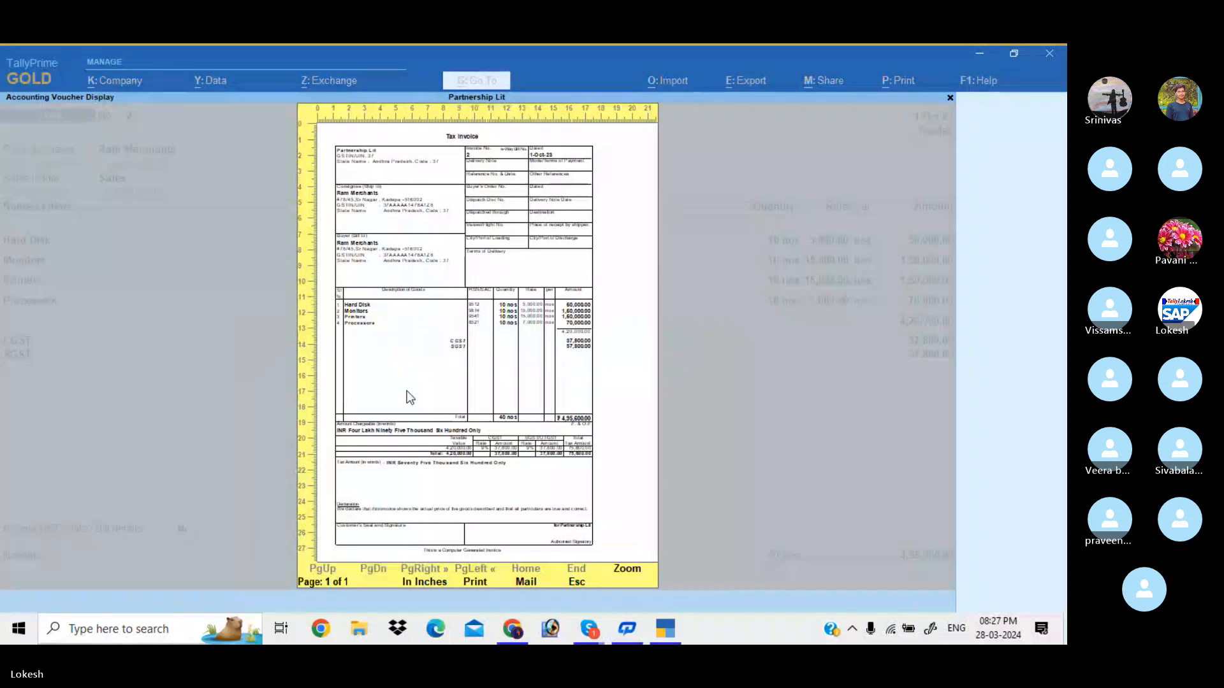
pyautogui.hotkey('alt', 'z')
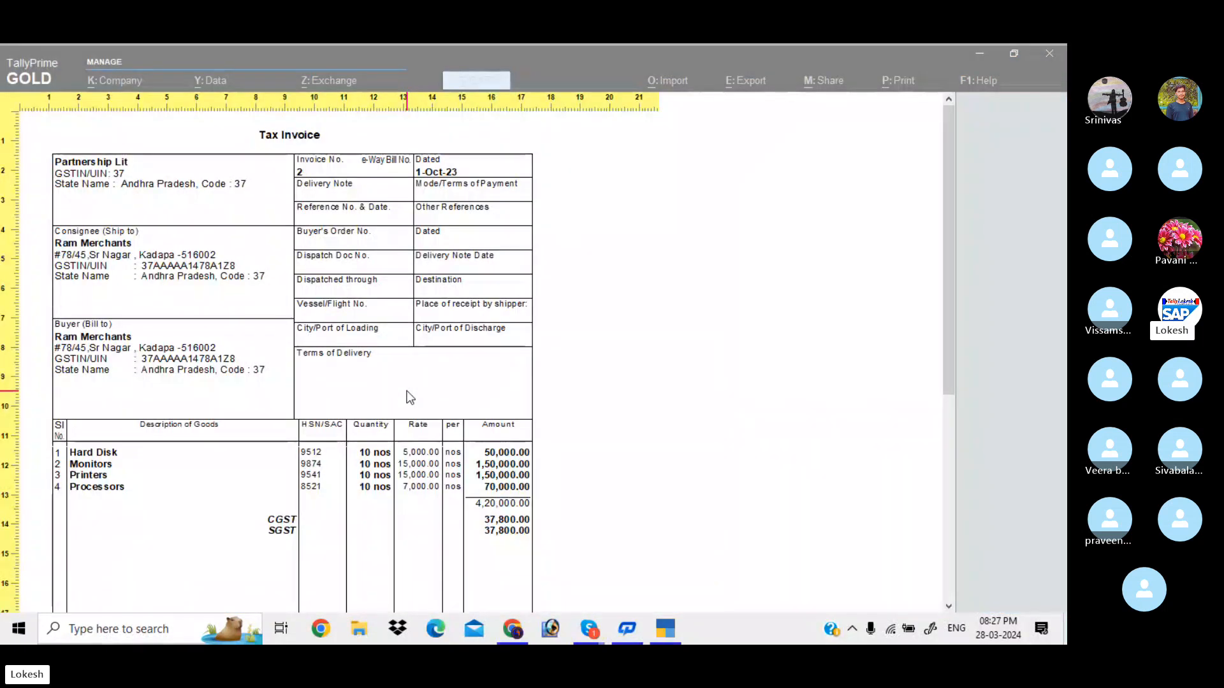
pyautogui.scroll(-5, 410, 397)
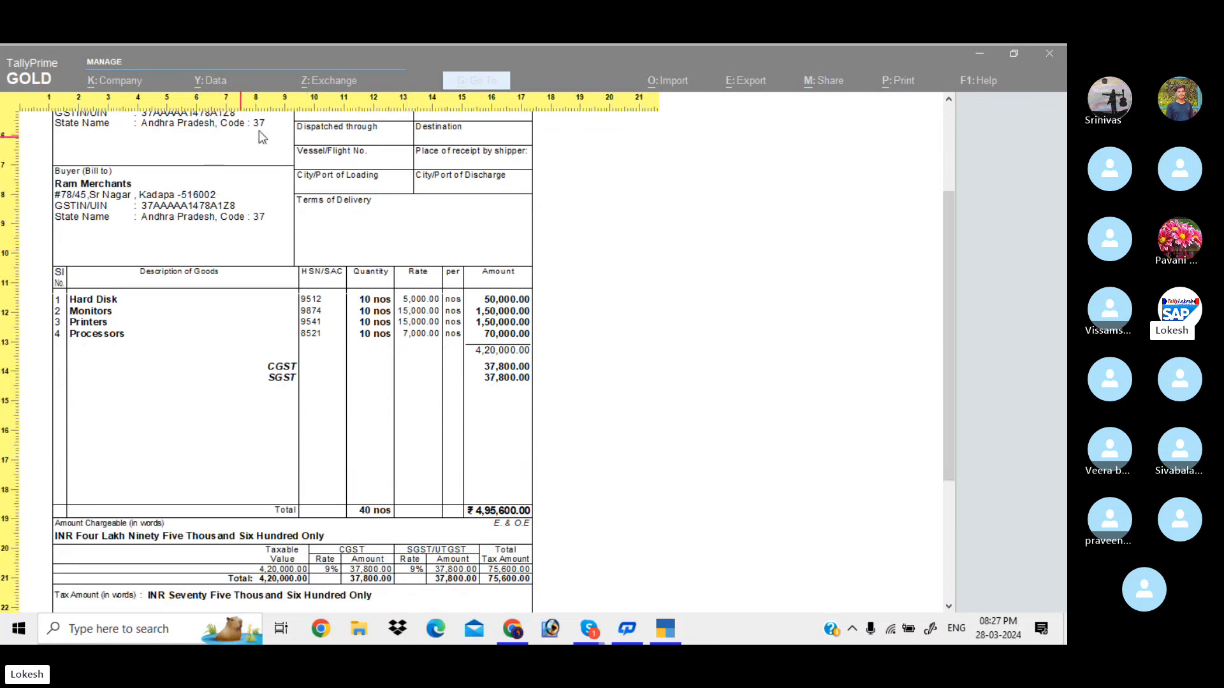
pyautogui.scroll(2, 395, 156)
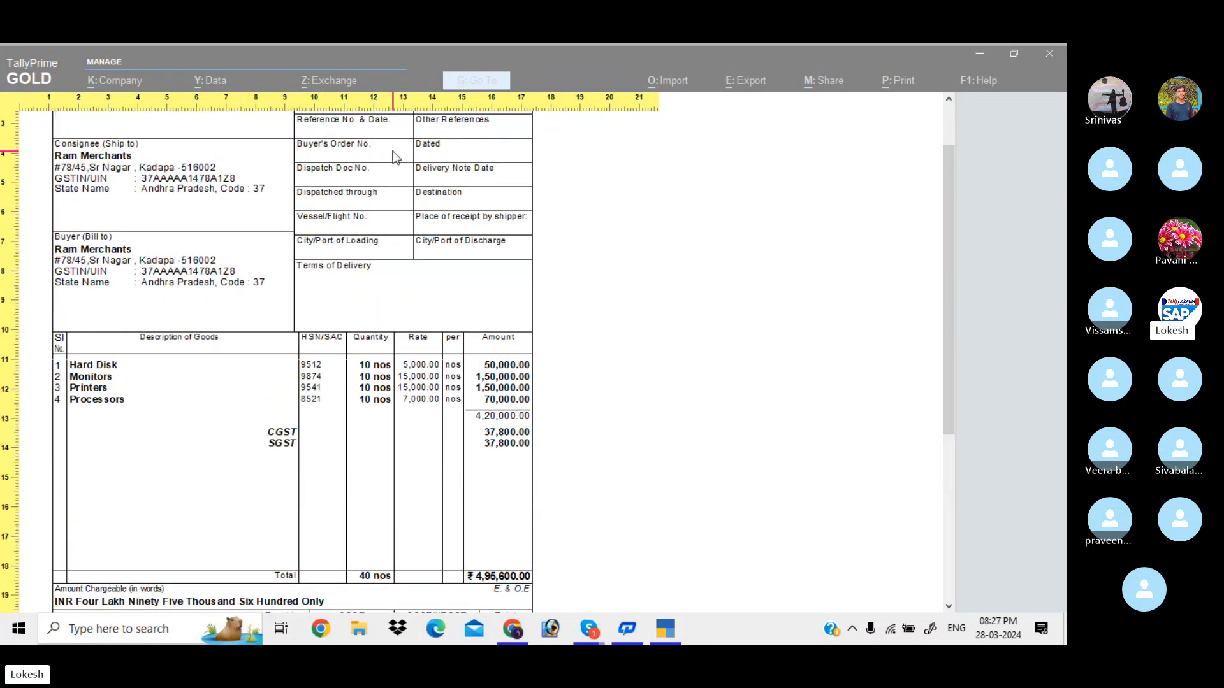
pyautogui.scroll(3, 394, 156)
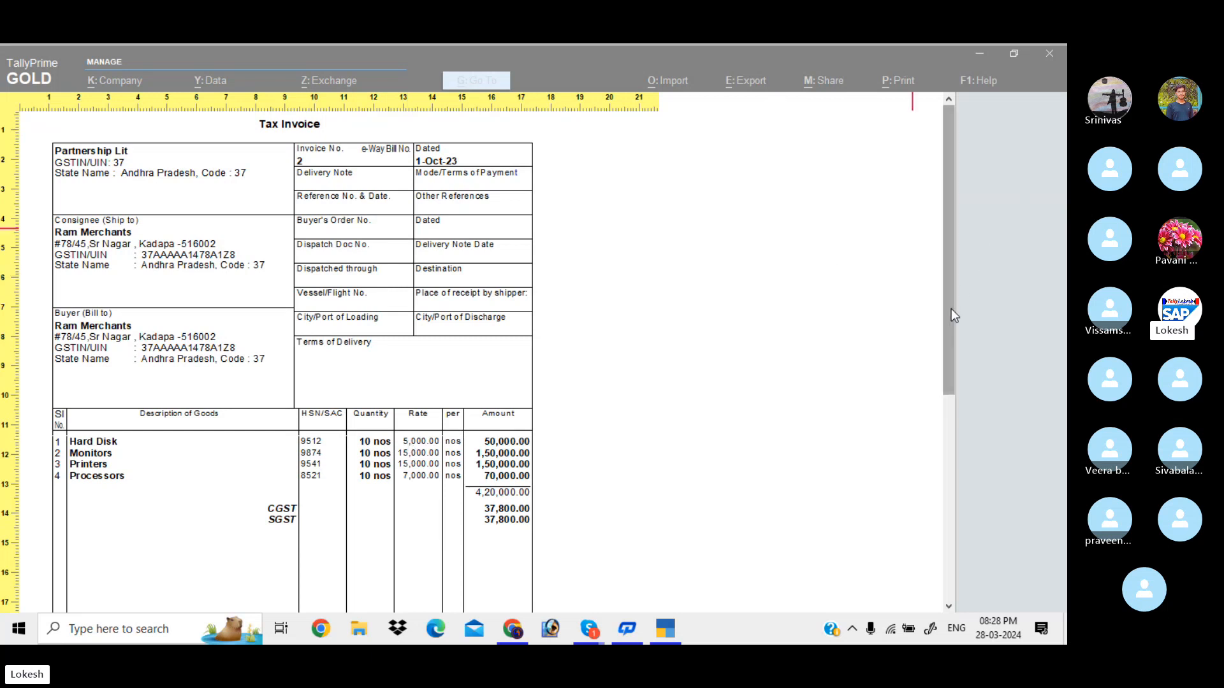
pyautogui.moveTo(951, 309); pyautogui.dragTo(947, 465)
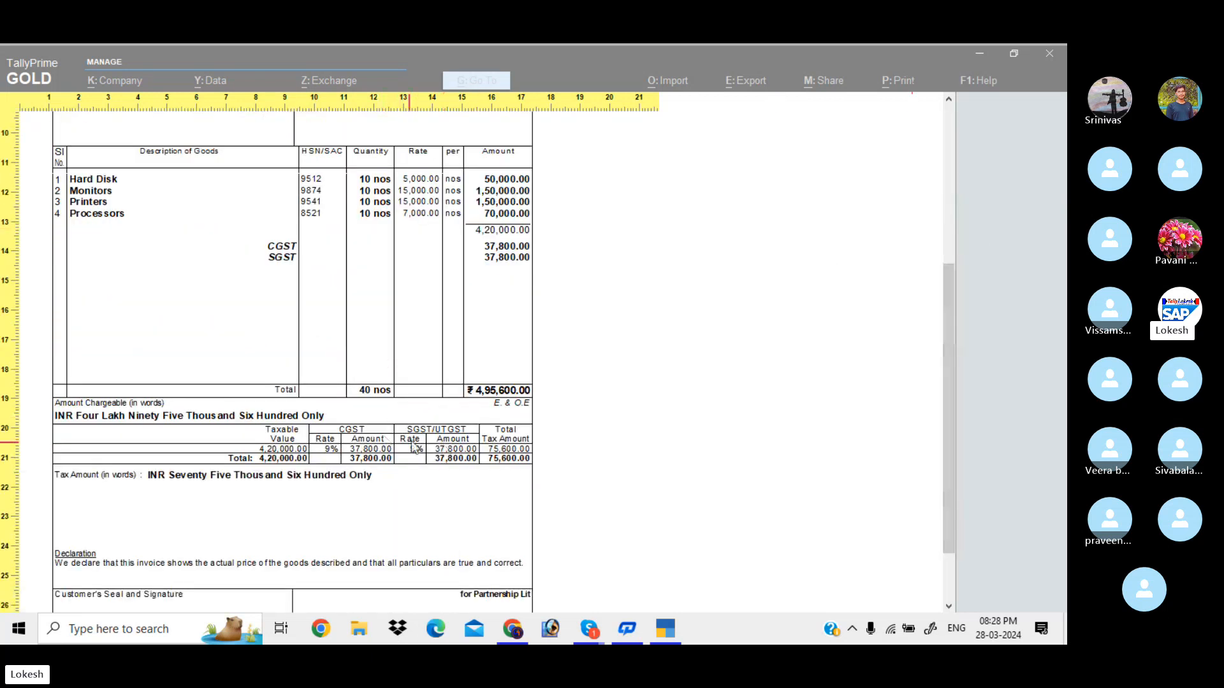
pyautogui.moveTo(946, 378); pyautogui.dragTo(947, 437)
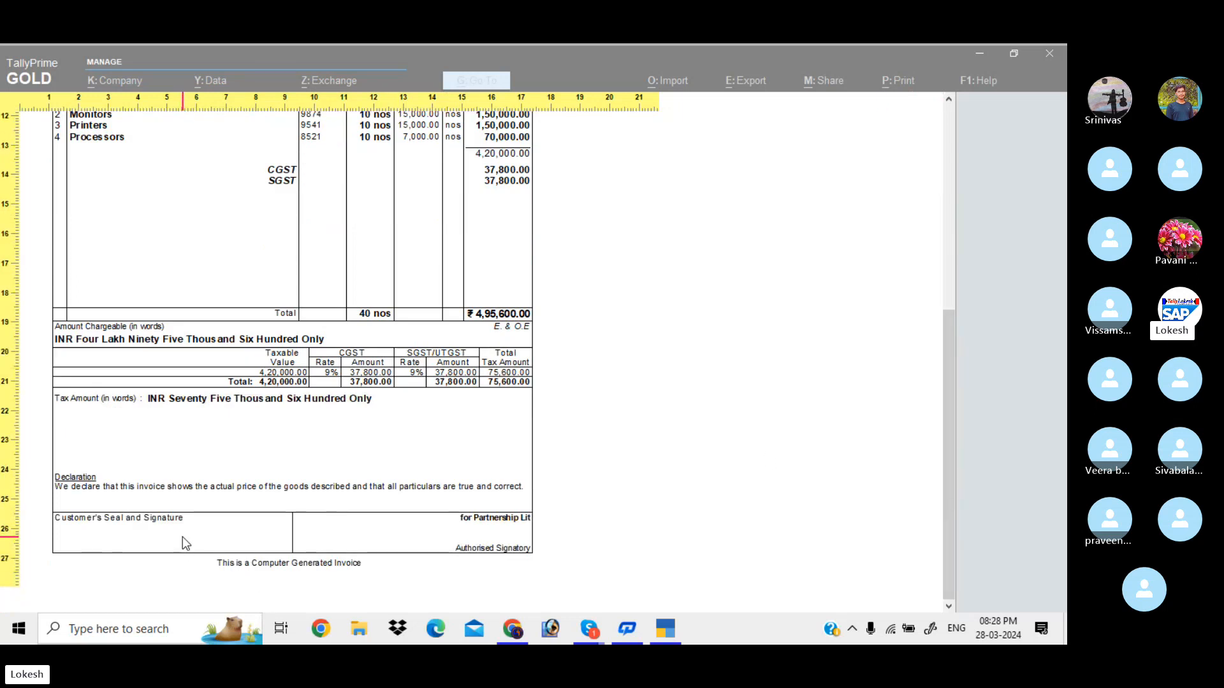
# Hide the customer's seal and signature, quantities, rates, HSN/SAC column and GST analysis
pyautogui.press('Escape')
pyautogui.press('Escape')
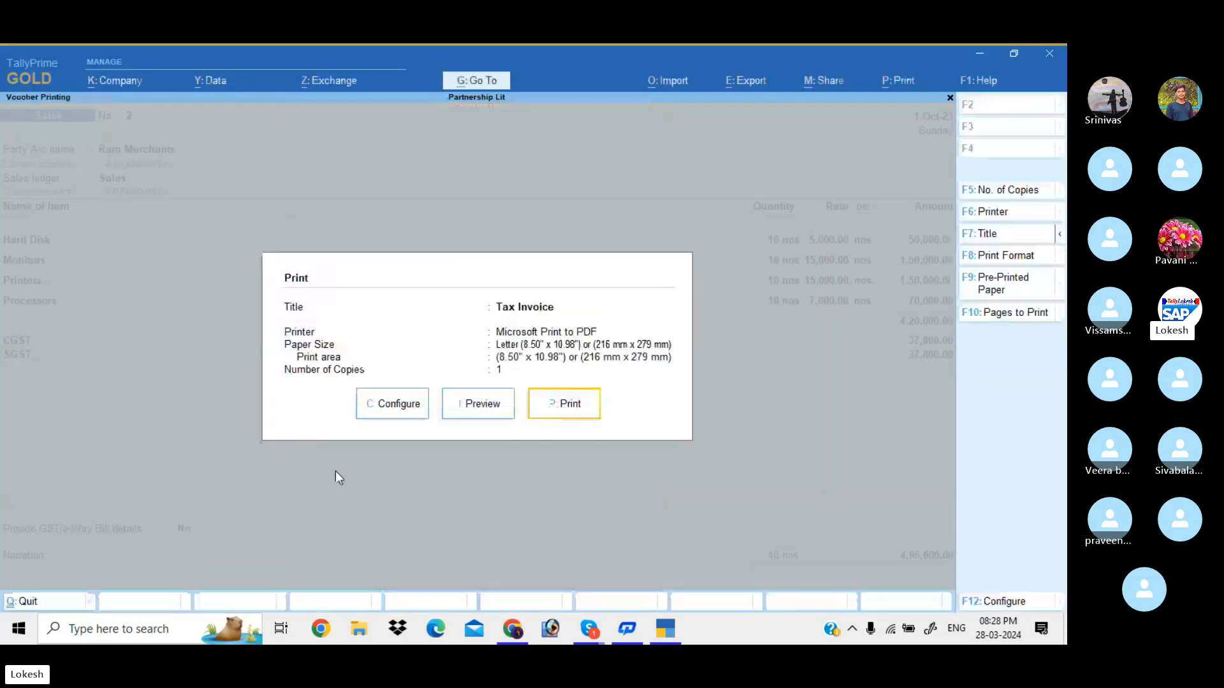
pyautogui.click(404, 411)
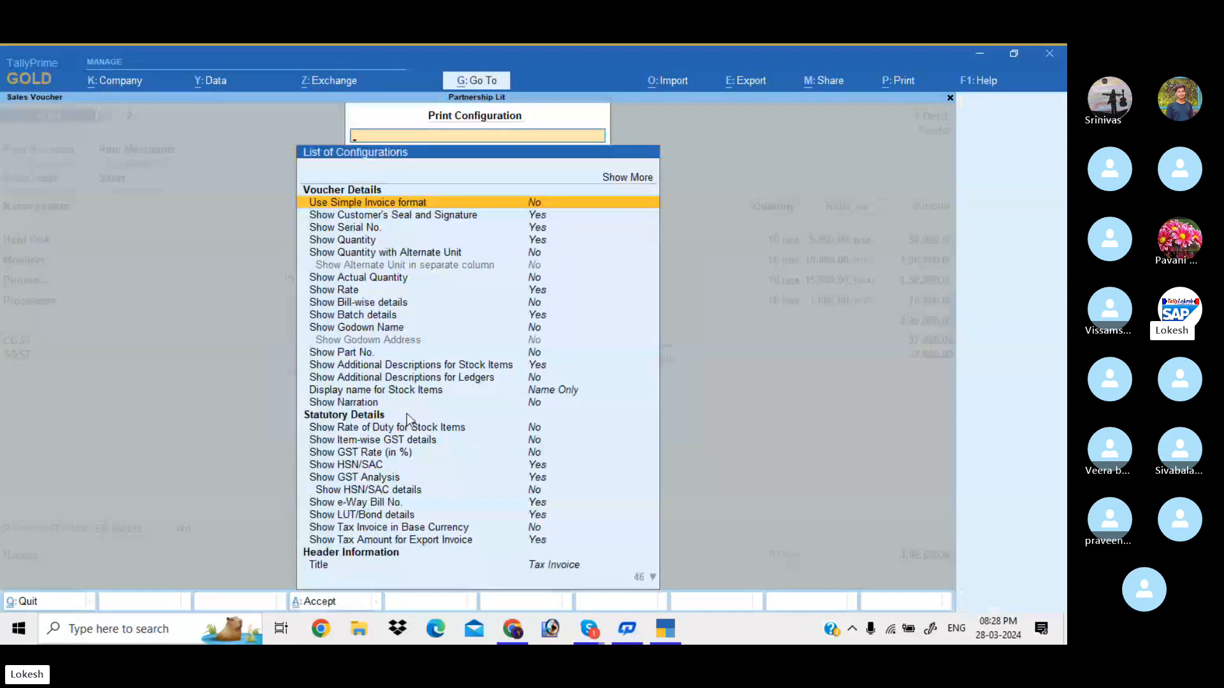
pyautogui.press('Down')
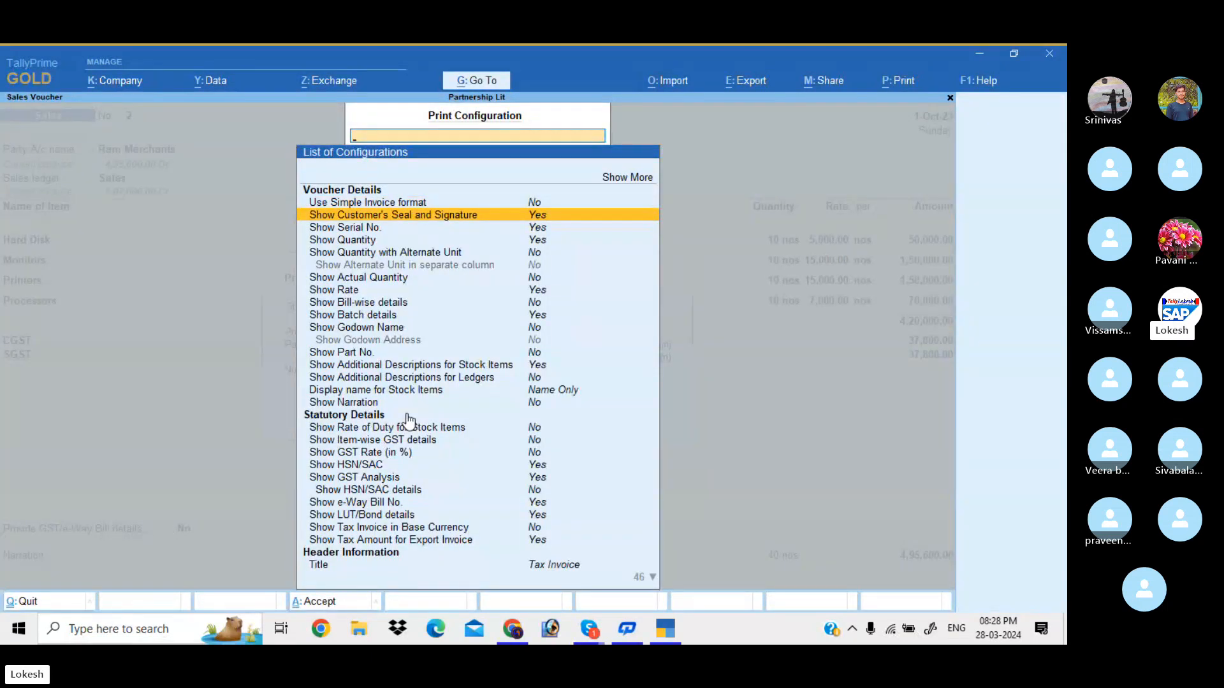
pyautogui.press('Return')
pyautogui.press('Down')
pyautogui.press('Down')
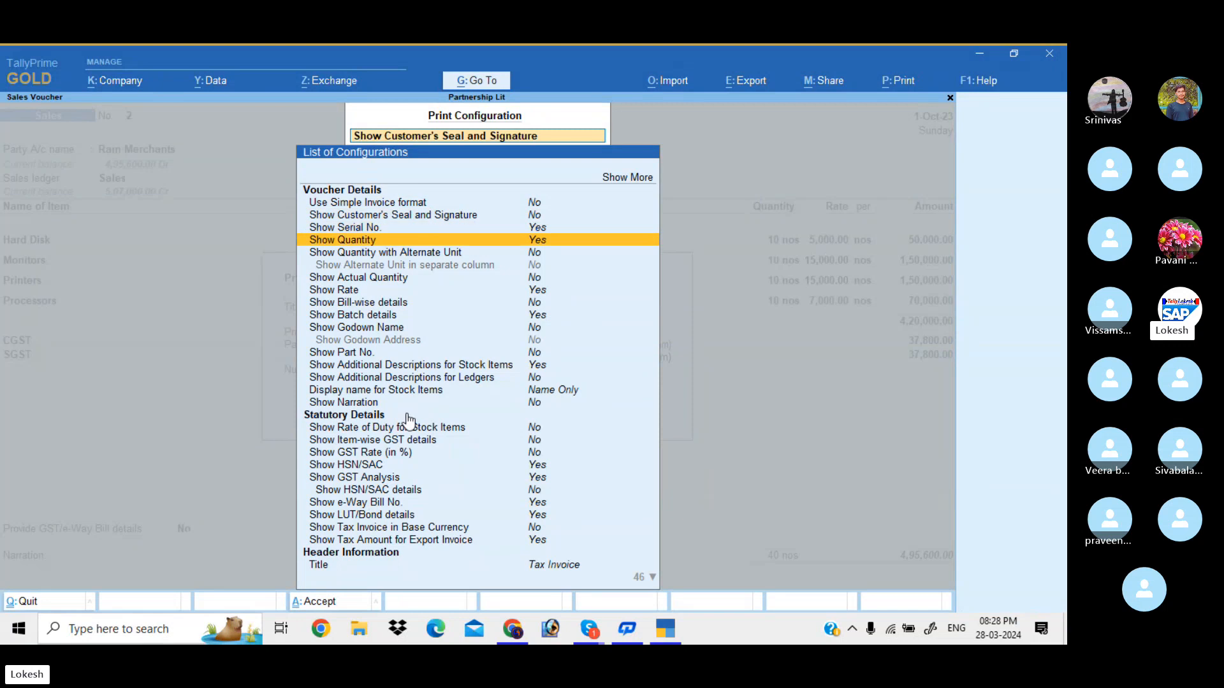
pyautogui.press('Return')
pyautogui.press('Down')
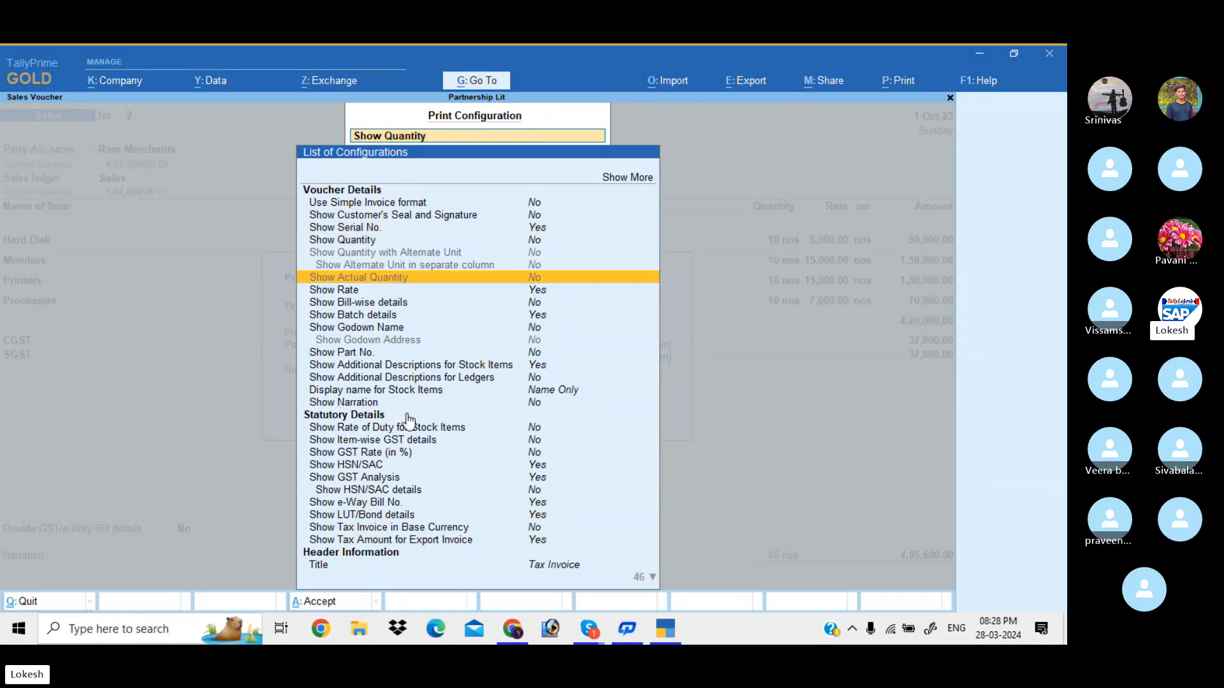
pyautogui.press('Return')
pyautogui.press('Down')
pyautogui.press('Down')
pyautogui.press('Down')
pyautogui.press('Down')
pyautogui.press('Down')
pyautogui.press('Down')
pyautogui.press('Down')
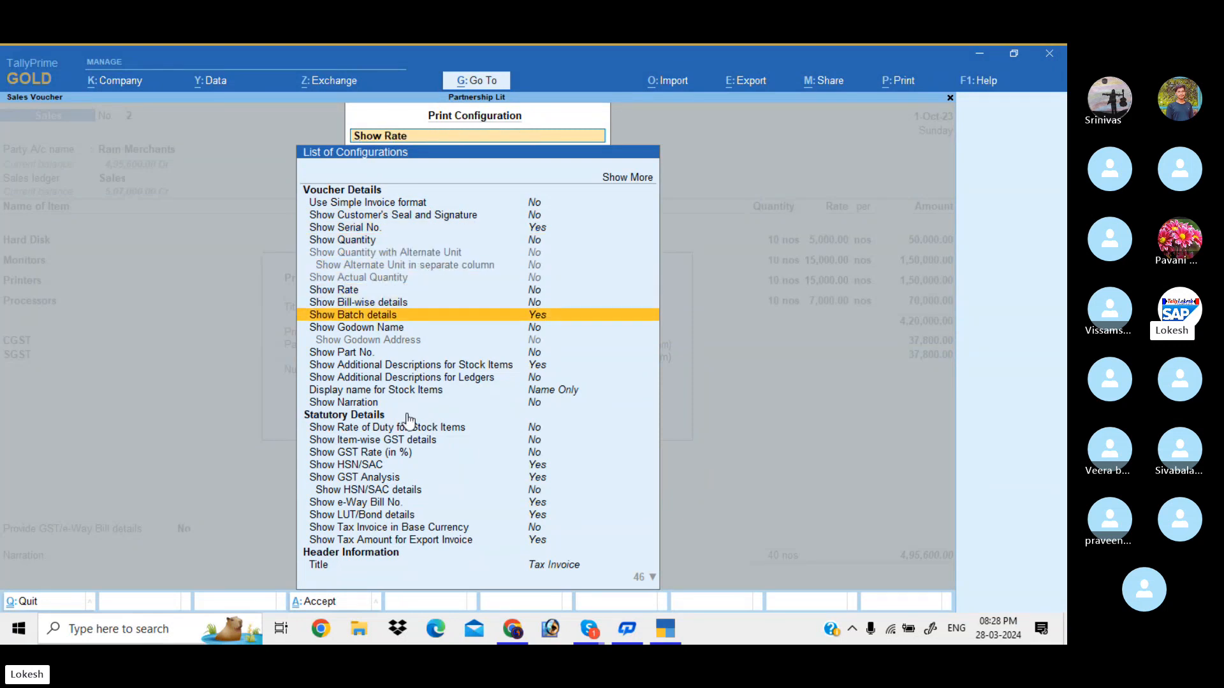
pyautogui.press('Down')
pyautogui.press('Down')
pyautogui.press('Down')
pyautogui.press('Down')
pyautogui.press('Down')
pyautogui.press('Down')
pyautogui.press('Down')
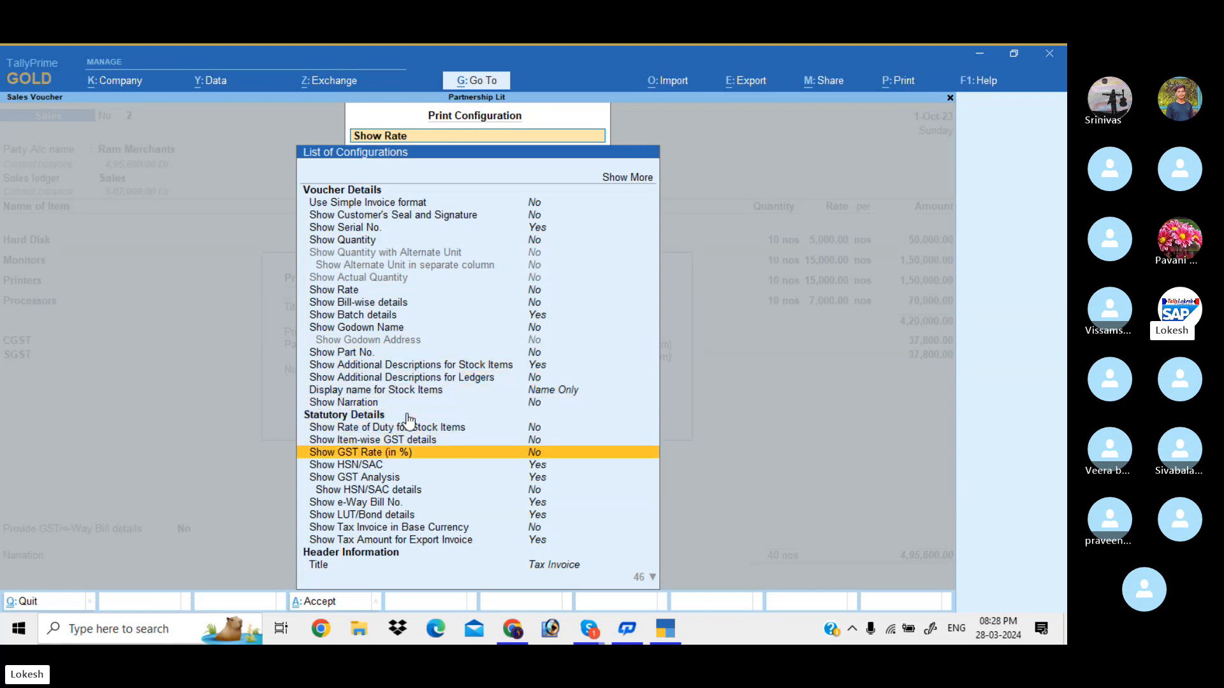
pyautogui.press('Return')
pyautogui.press('Return')
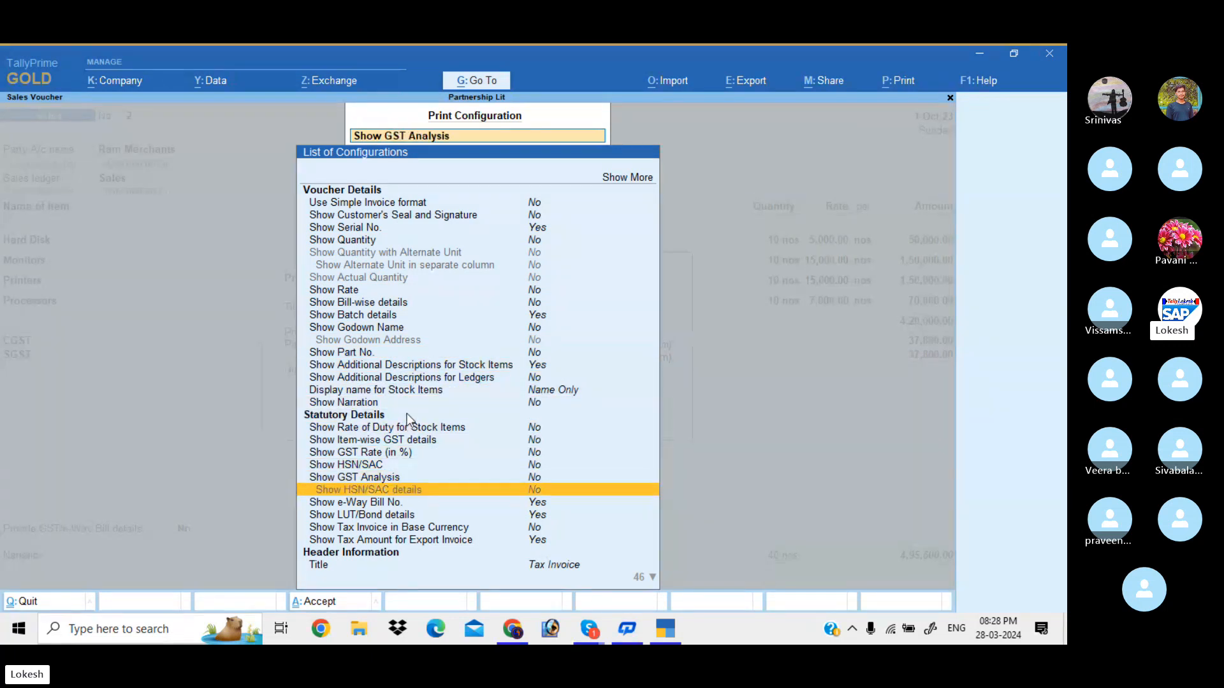
pyautogui.press('Down')
pyautogui.press('Down')
pyautogui.press('Down')
pyautogui.press('Down')
pyautogui.press('Down')
pyautogui.press('Down')
pyautogui.press('Down')
pyautogui.press('Down')
pyautogui.press('Down')
# Turn off reference number, order, dispatch and payment-terms details and accept the configuration
pyautogui.press('Down')
pyautogui.press('Down')
pyautogui.press('Down')
pyautogui.press('Down')
pyautogui.press('Down')
pyautogui.press('Down')
pyautogui.press('Down')
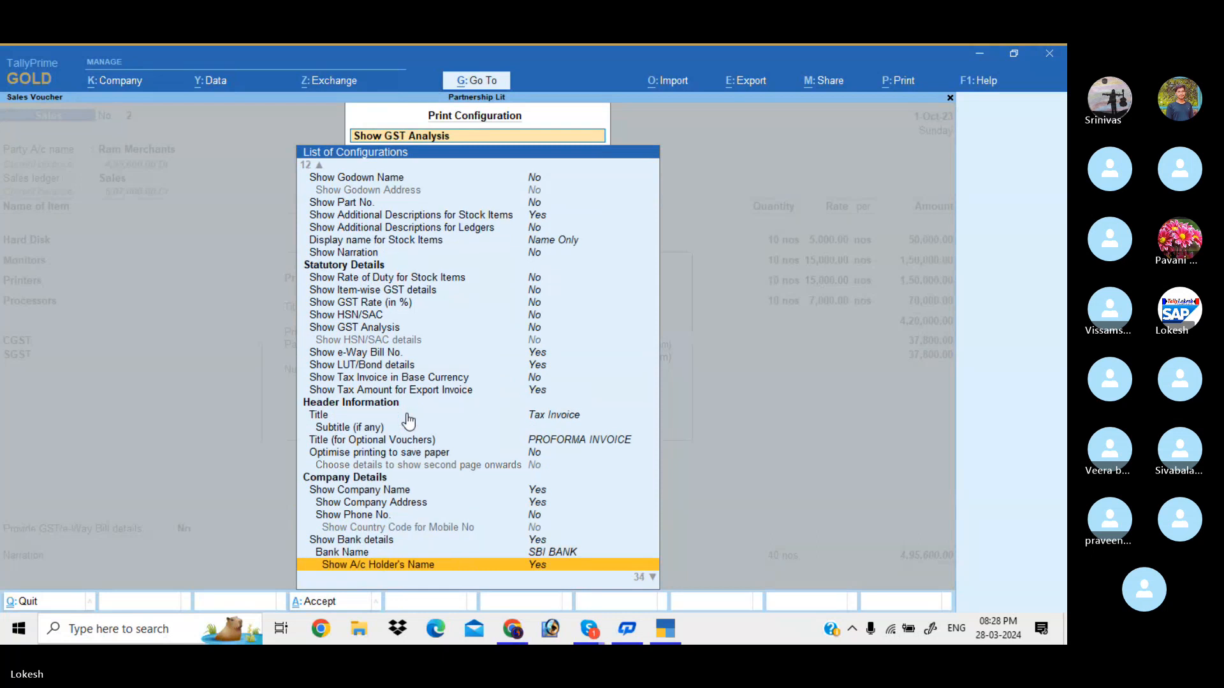
pyautogui.press('Down')
pyautogui.press('Down')
pyautogui.press('Down')
pyautogui.press('Down')
pyautogui.press('Down')
pyautogui.press('Down')
pyautogui.press('Down')
pyautogui.press('Down')
pyautogui.press('Down')
pyautogui.press('Down')
pyautogui.press('Down')
pyautogui.press('Down')
pyautogui.press('Down')
pyautogui.press('Down')
pyautogui.press('Down')
pyautogui.press('Down')
pyautogui.press('Down')
pyautogui.press('Down')
pyautogui.press('Down')
pyautogui.press('Down')
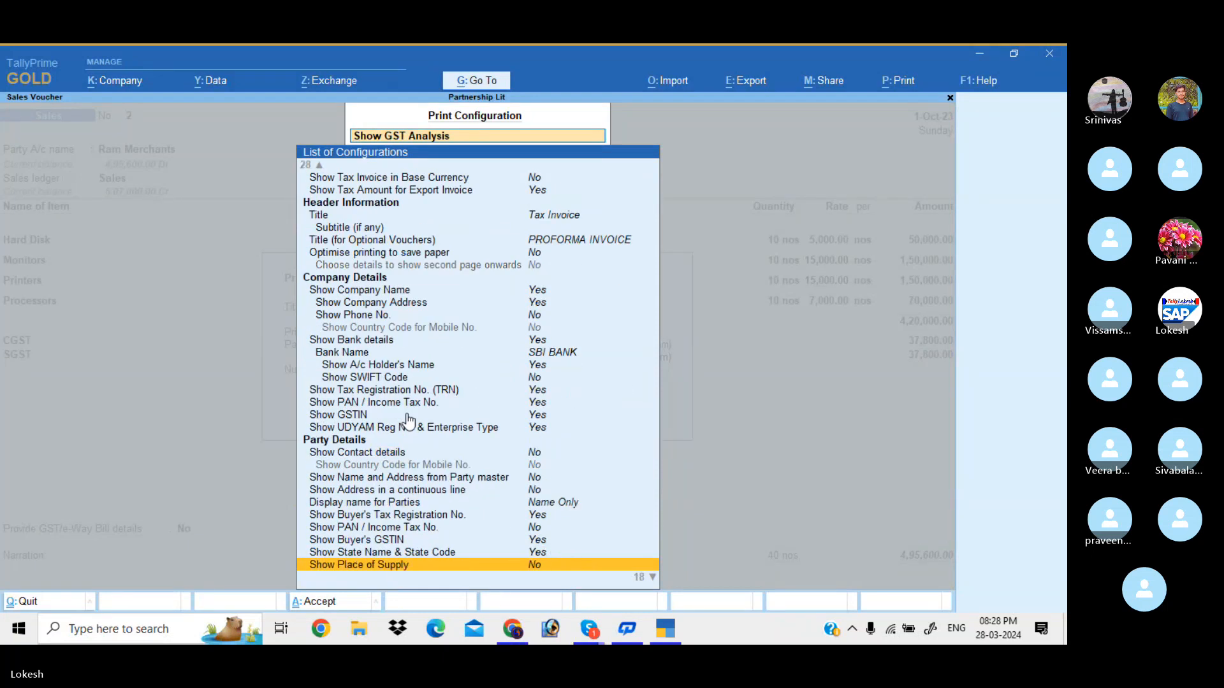
pyautogui.press('Down')
pyautogui.press('Down')
pyautogui.press('Down')
pyautogui.press('Down')
pyautogui.press('Down')
pyautogui.press('Down')
pyautogui.press('Down')
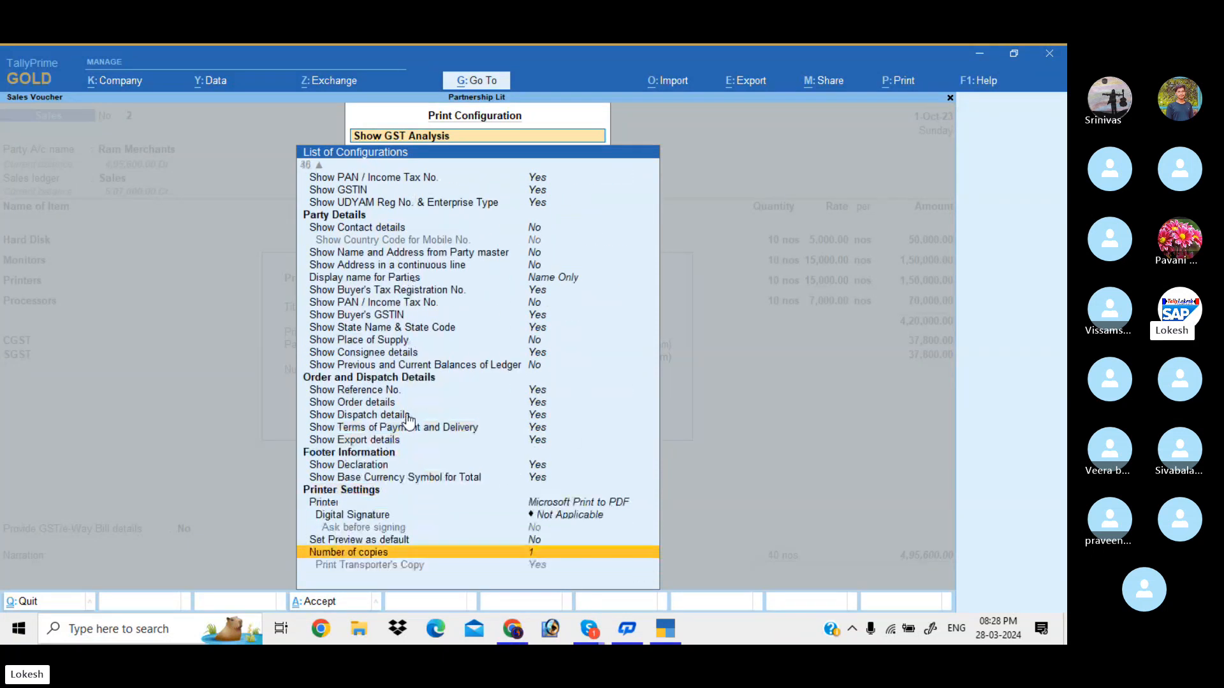
pyautogui.press('Up')
pyautogui.press('Up')
pyautogui.press('Up')
pyautogui.press('Up')
pyautogui.press('Up')
pyautogui.press('Up')
pyautogui.press('Up')
pyautogui.press('Up')
pyautogui.press('Up')
pyautogui.press('Up')
pyautogui.press('Up')
pyautogui.press('Up')
pyautogui.press('Up')
pyautogui.press('Down')
pyautogui.press('Return')
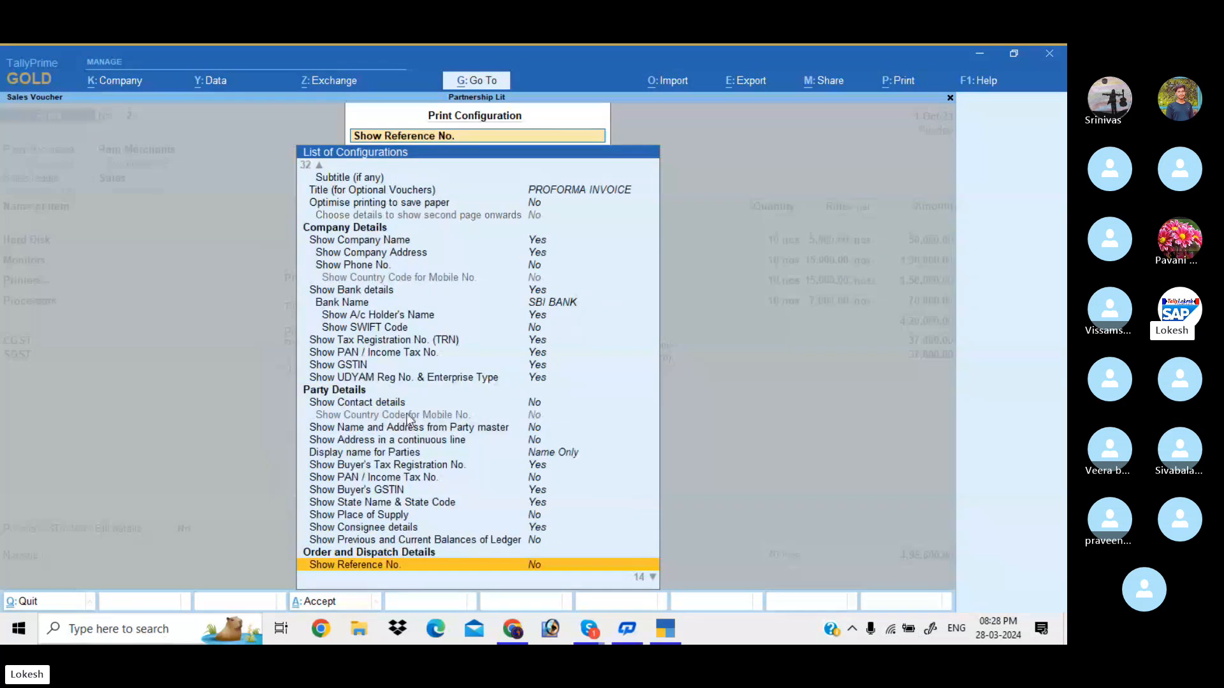
pyautogui.press('Down')
pyautogui.press('Down')
pyautogui.press('Down')
pyautogui.press('Down')
pyautogui.press('Down')
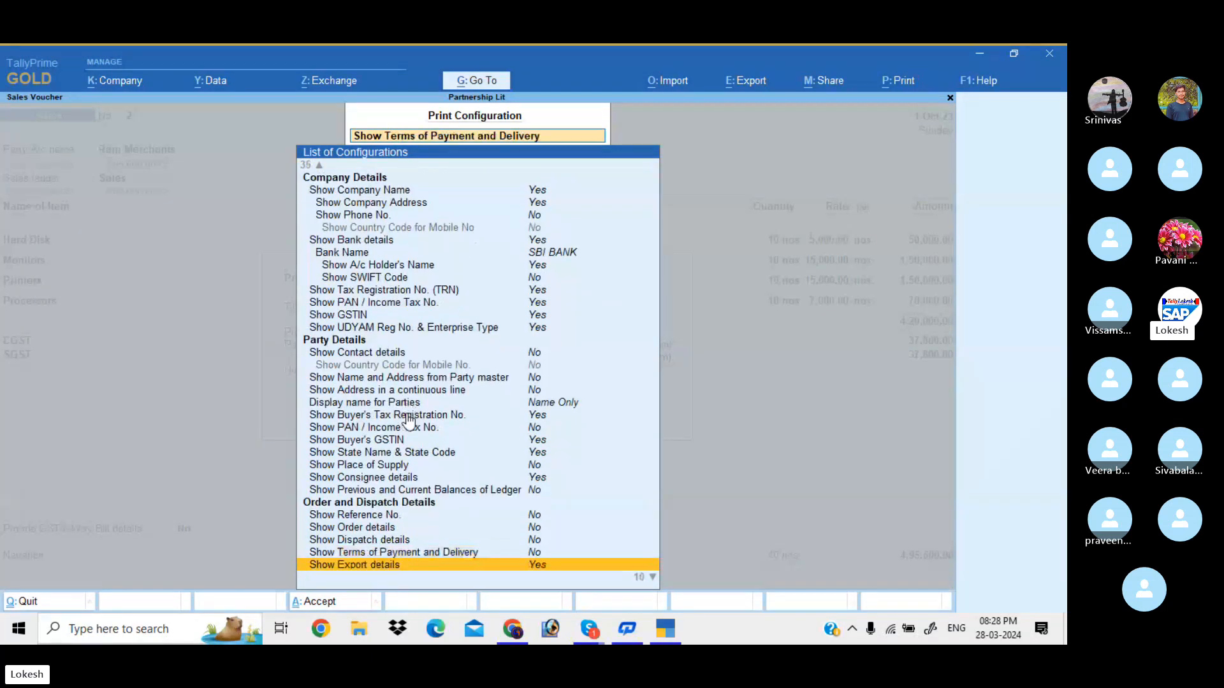
pyautogui.press('Up')
pyautogui.press('Escape')
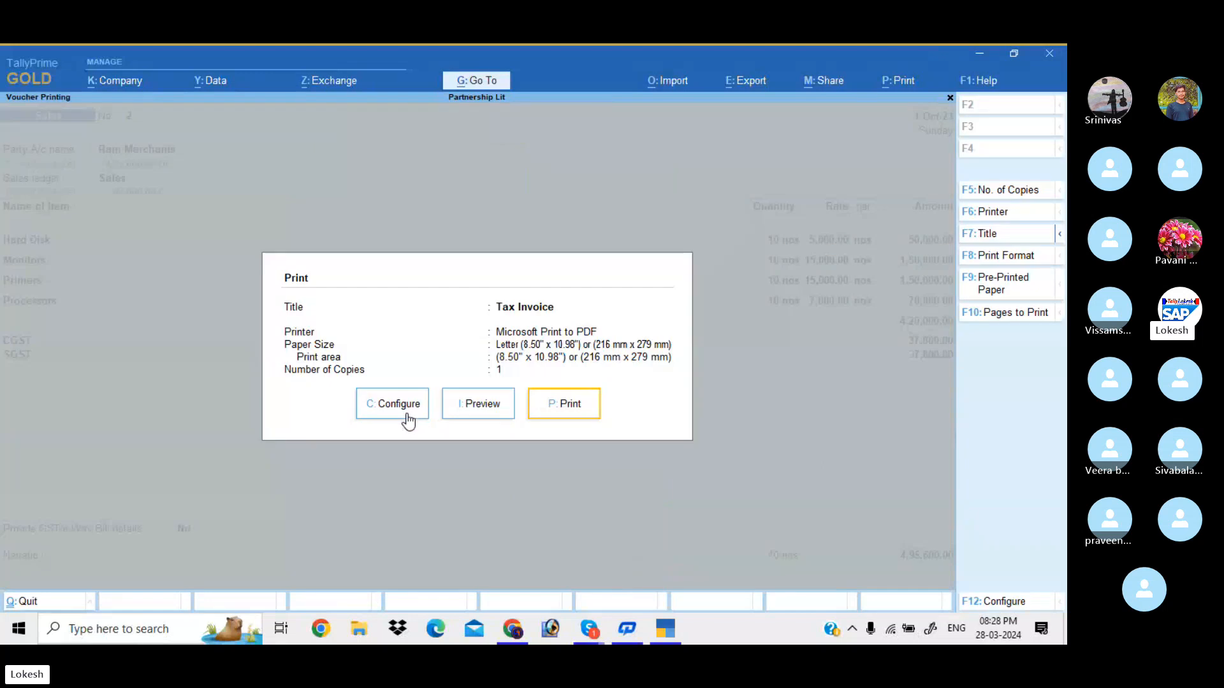
# Preview the compact amount-only Tax Invoice totalling 4,95,600, then return to print options
pyautogui.press('i')
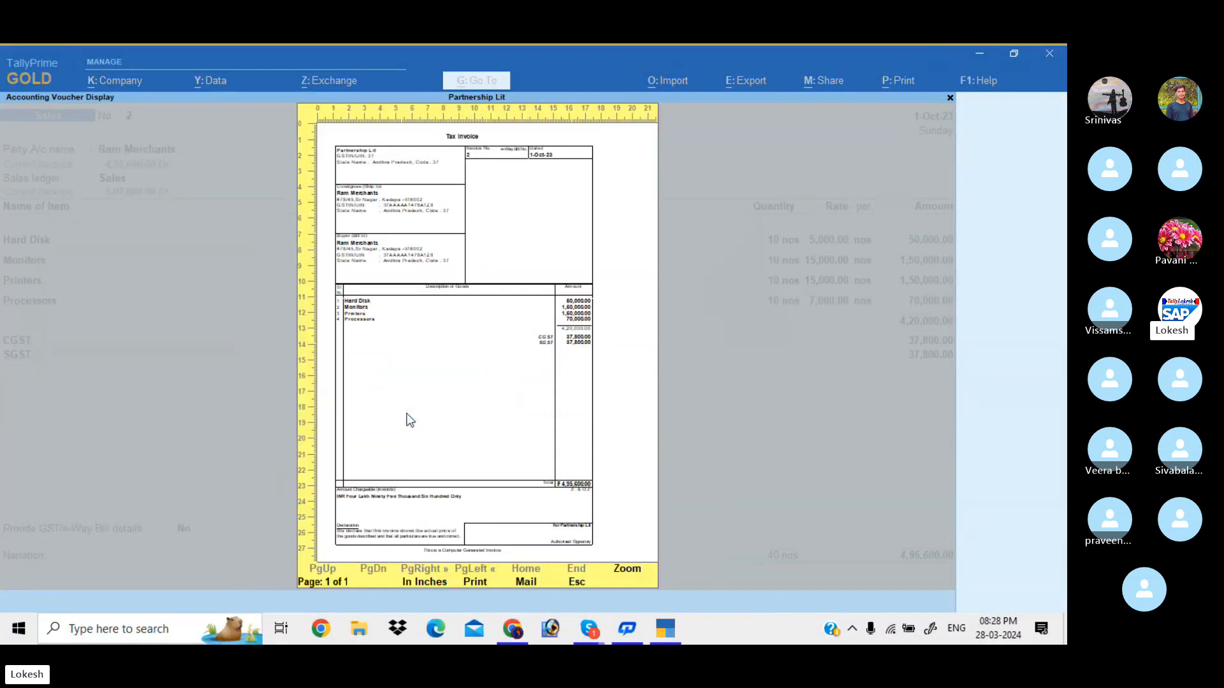
pyautogui.press('Return')
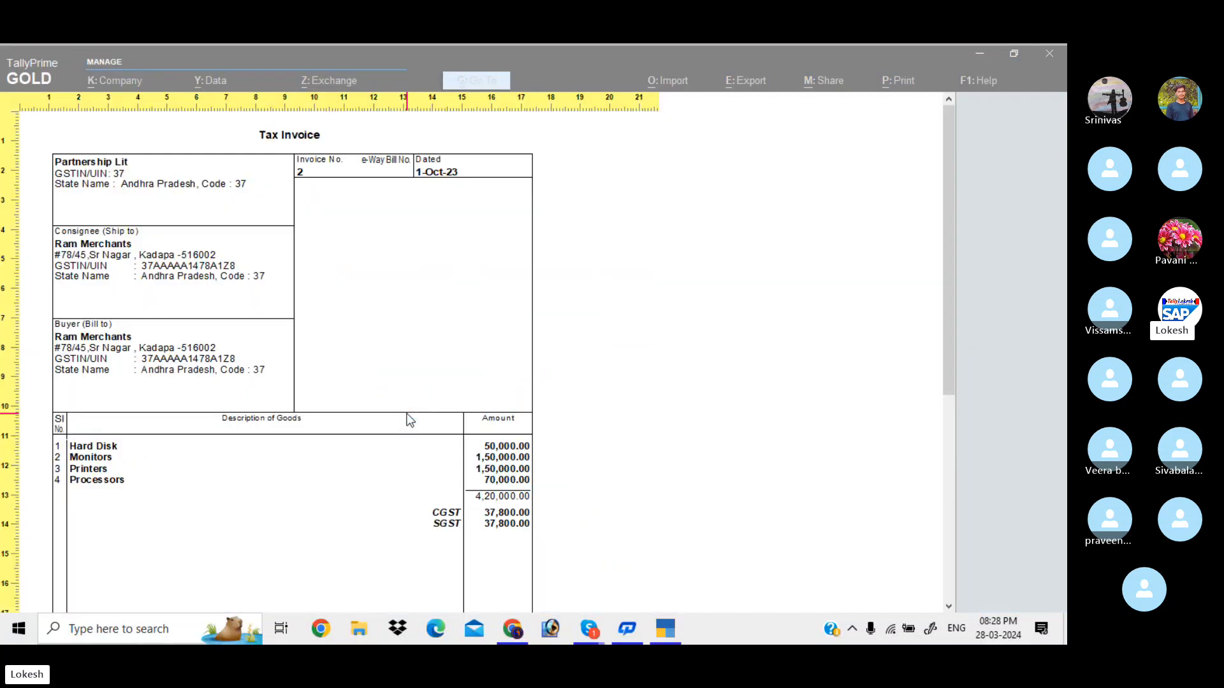
pyautogui.scroll(-10, 409, 420)
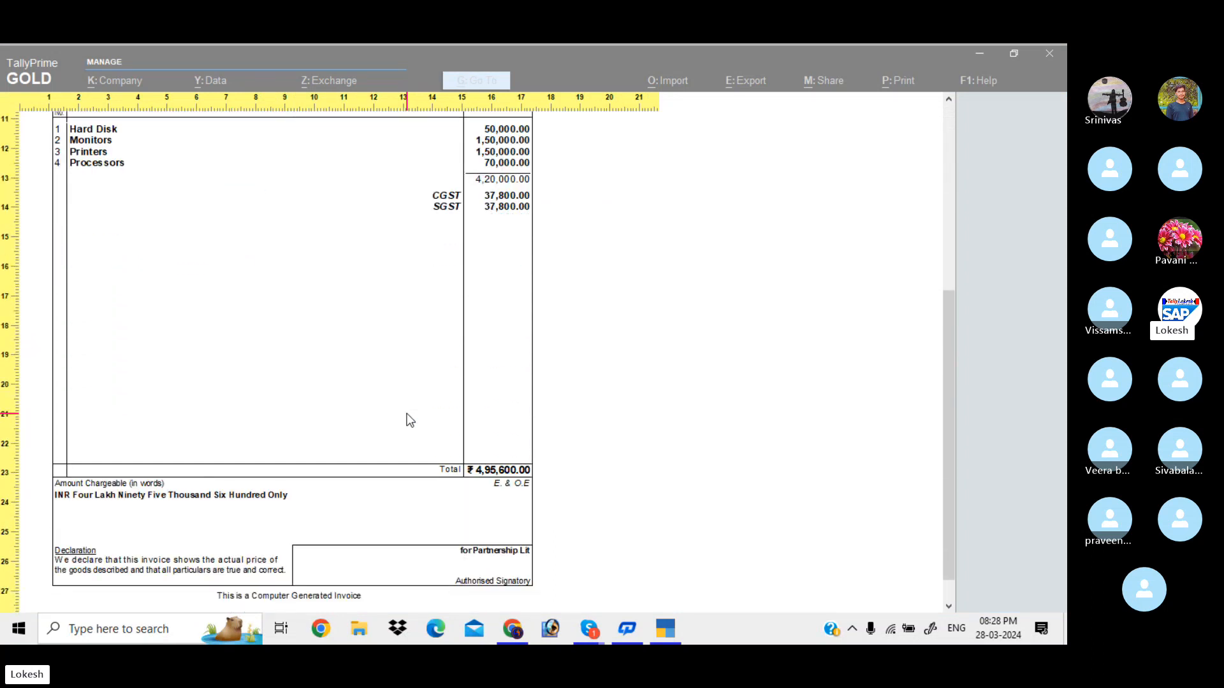
pyautogui.scroll(-1, 410, 420)
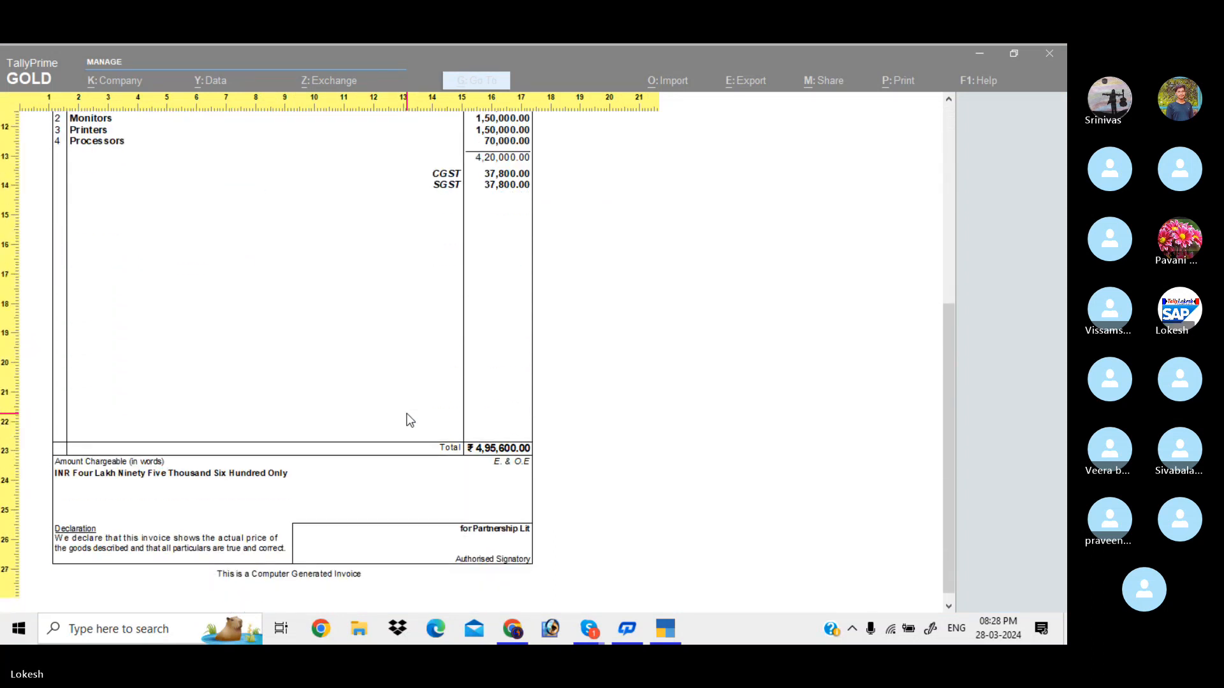
pyautogui.scroll(11, 409, 420)
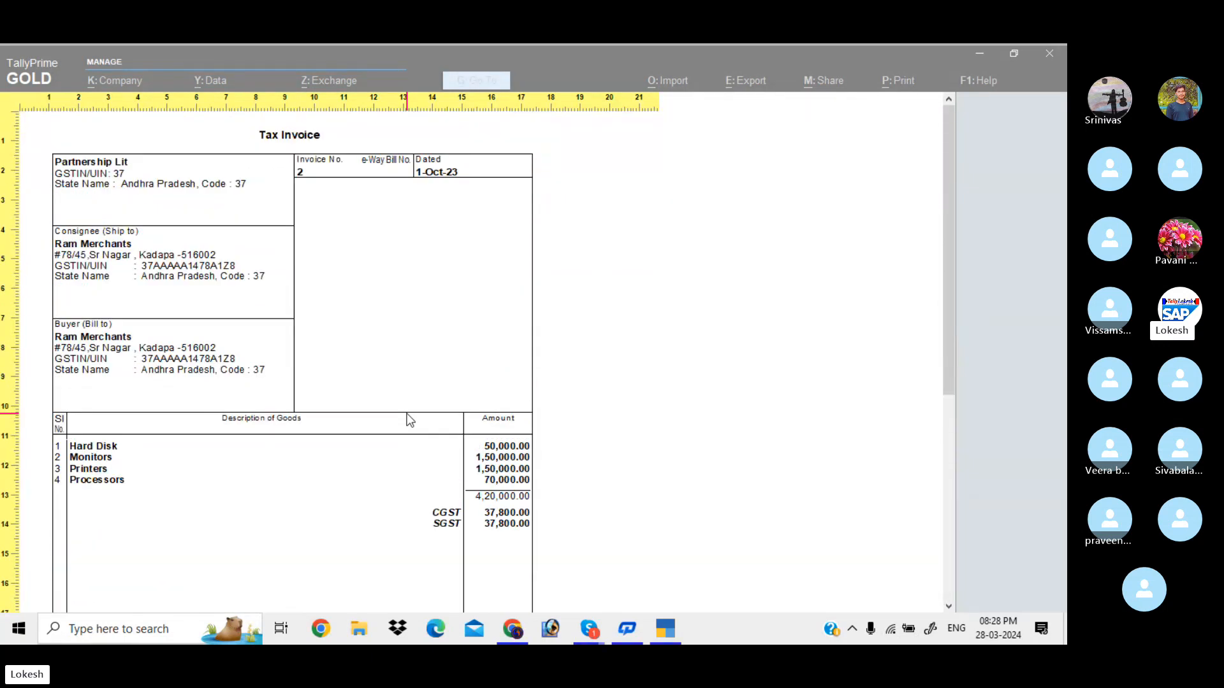
pyautogui.press('Escape')
pyautogui.press('Escape')
pyautogui.press('Left')
pyautogui.press('Left')
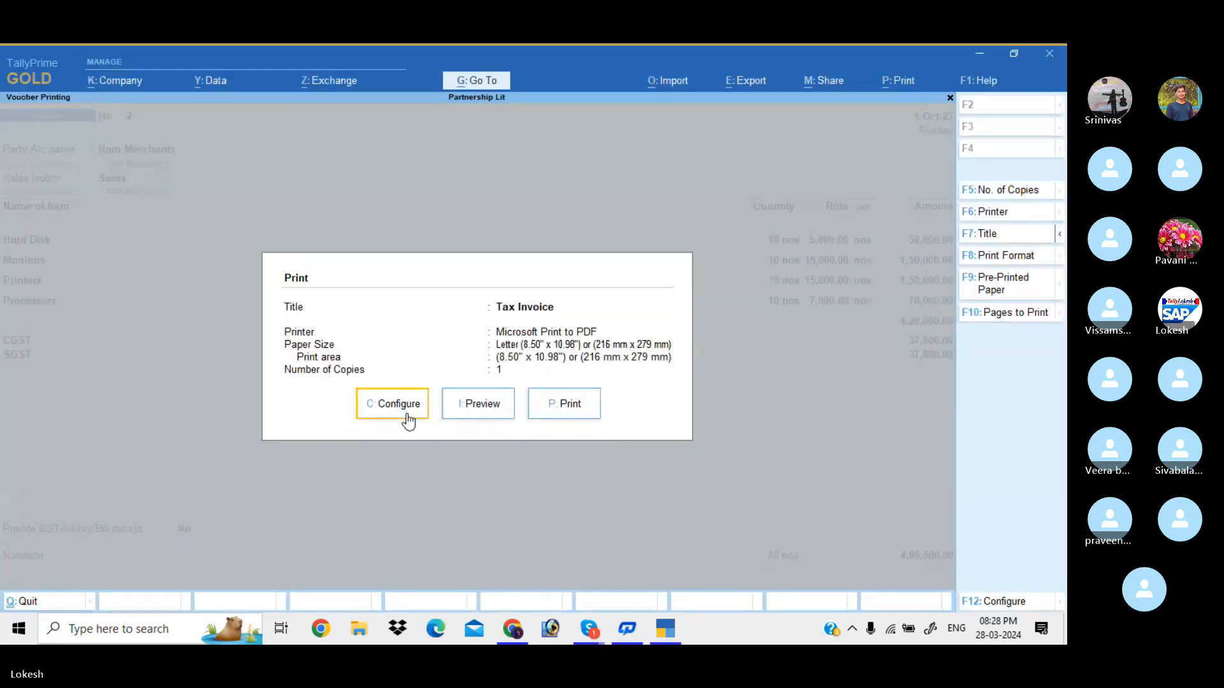
# Set Show Consignee details to No and check the invoice preview without the consignee block
pyautogui.press('Return')
pyautogui.press('Down')
pyautogui.press('Down')
pyautogui.press('Down')
pyautogui.press('Down')
pyautogui.press('Down')
pyautogui.press('Down')
pyautogui.press('Down')
pyautogui.press('Down')
pyautogui.press('Down')
pyautogui.press('Down')
pyautogui.press('Down')
pyautogui.press('Down')
pyautogui.press('Down')
pyautogui.press('Down')
pyautogui.press('Down')
pyautogui.press('Down')
pyautogui.press('Down')
pyautogui.press('Down')
pyautogui.press('Down')
pyautogui.press('Down')
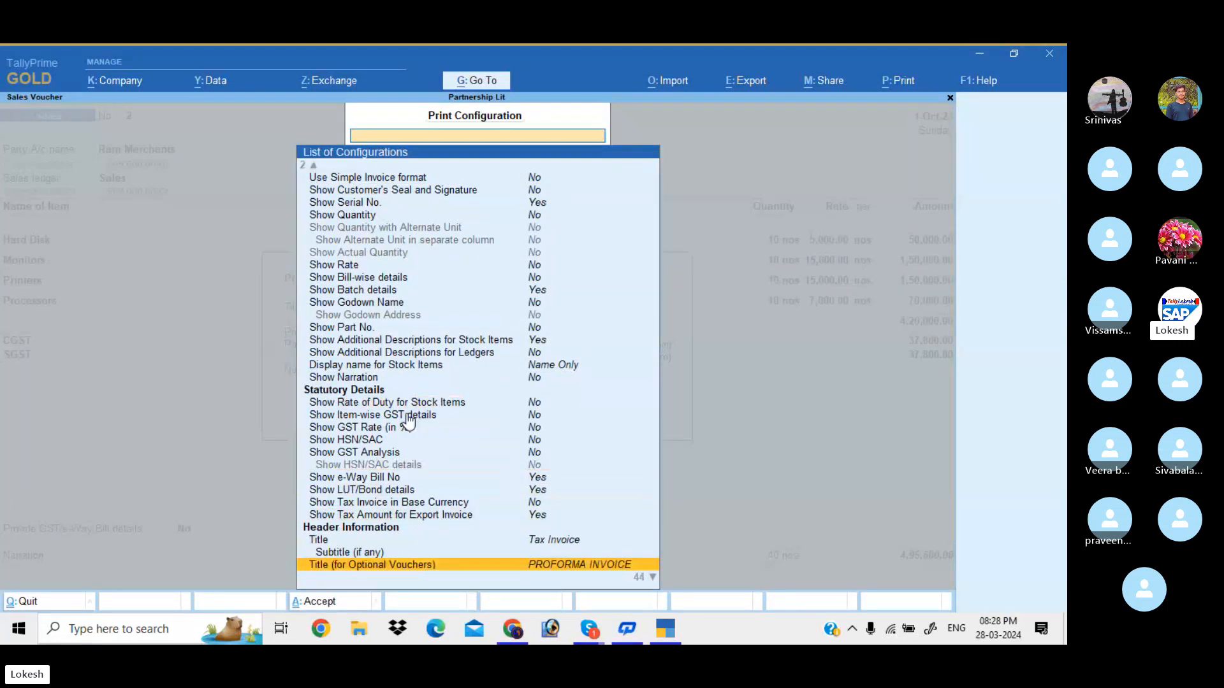
pyautogui.press('Down')
pyautogui.press('Down')
pyautogui.press('Down')
pyautogui.press('Down')
pyautogui.press('Down')
pyautogui.press('Down')
pyautogui.press('Down')
pyautogui.press('Down')
pyautogui.press('Down')
pyautogui.press('Down')
pyautogui.press('Down')
pyautogui.press('Down')
pyautogui.press('Down')
pyautogui.press('Down')
pyautogui.press('Down')
pyautogui.press('Down')
pyautogui.press('Down')
pyautogui.press('Down')
pyautogui.press('Down')
pyautogui.press('Down')
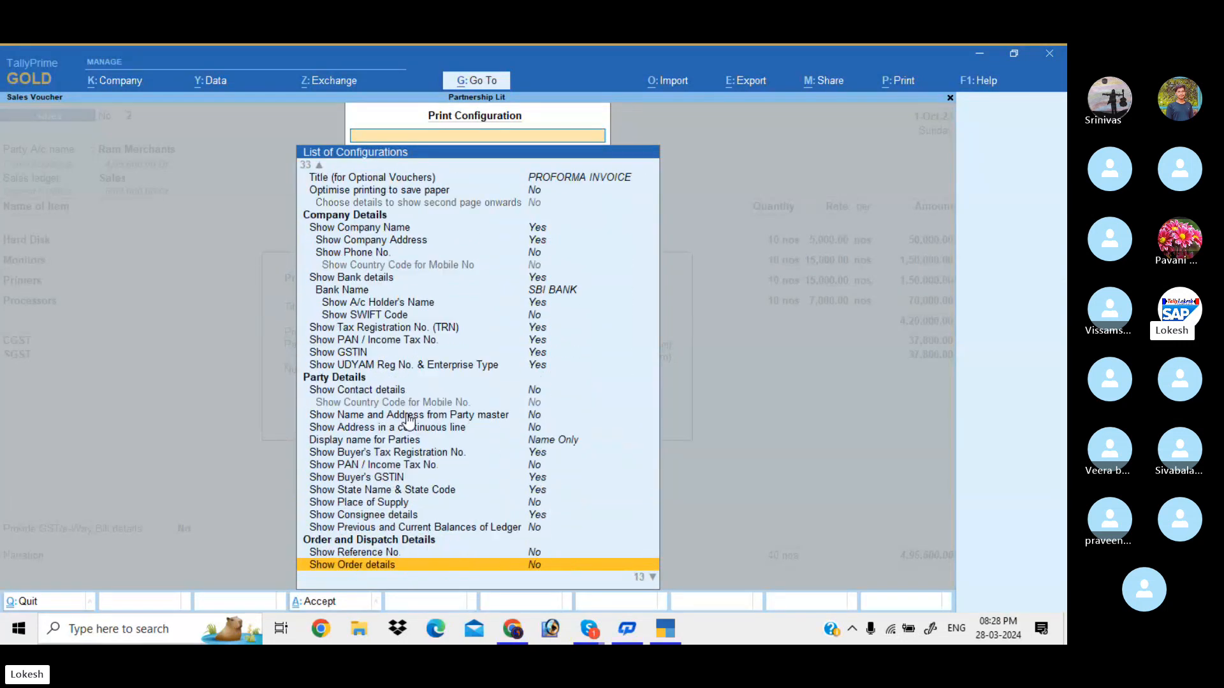
pyautogui.press('Down')
pyautogui.press('Down')
pyautogui.press('Up')
pyautogui.press('Up')
pyautogui.press('Up')
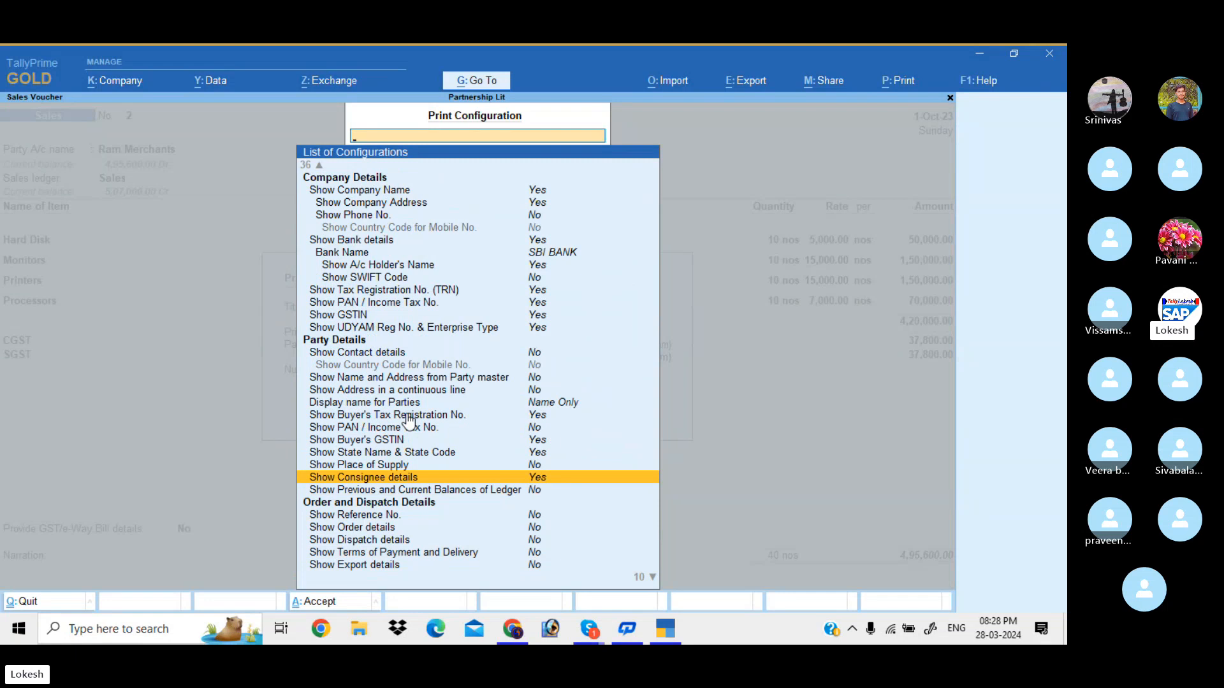
pyautogui.press('Return')
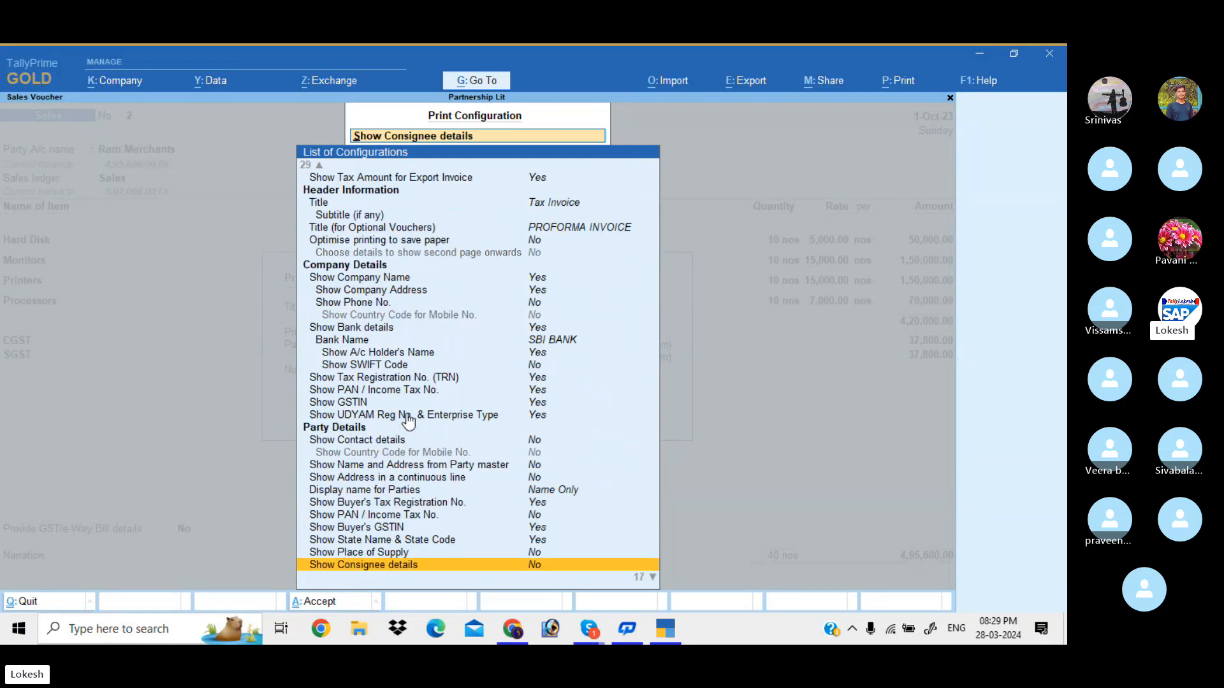
pyautogui.hotkey('ctrl', 'a')
pyautogui.press('i')
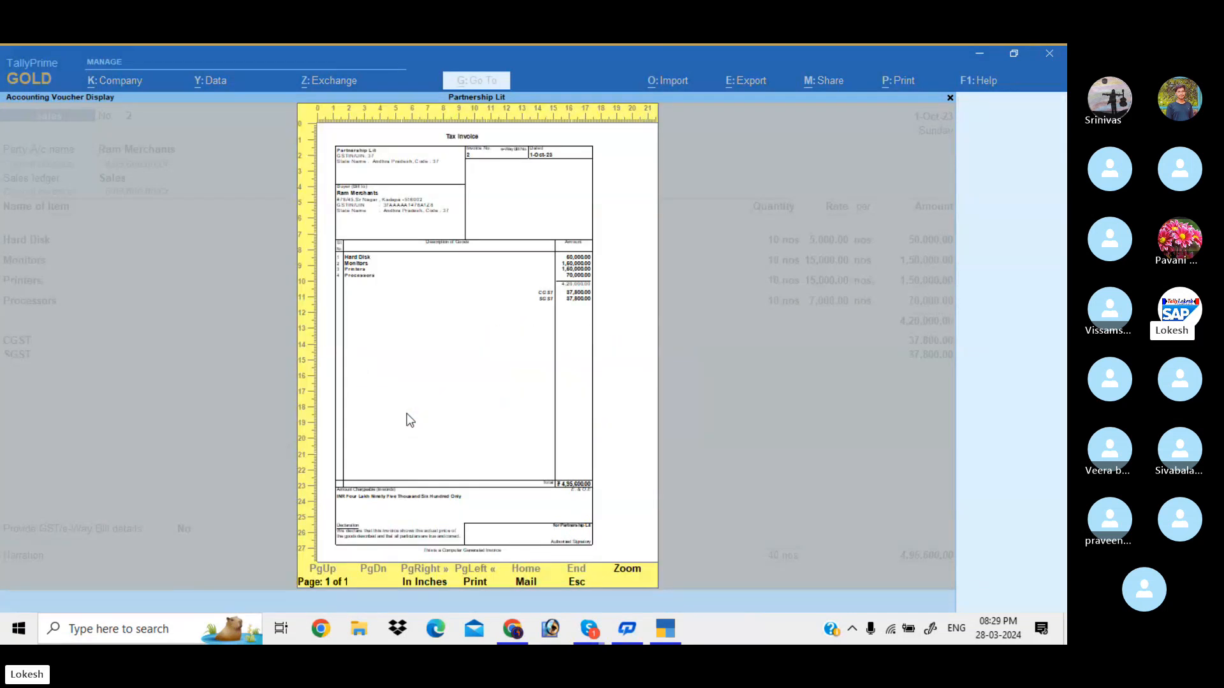
pyautogui.click(407, 414)
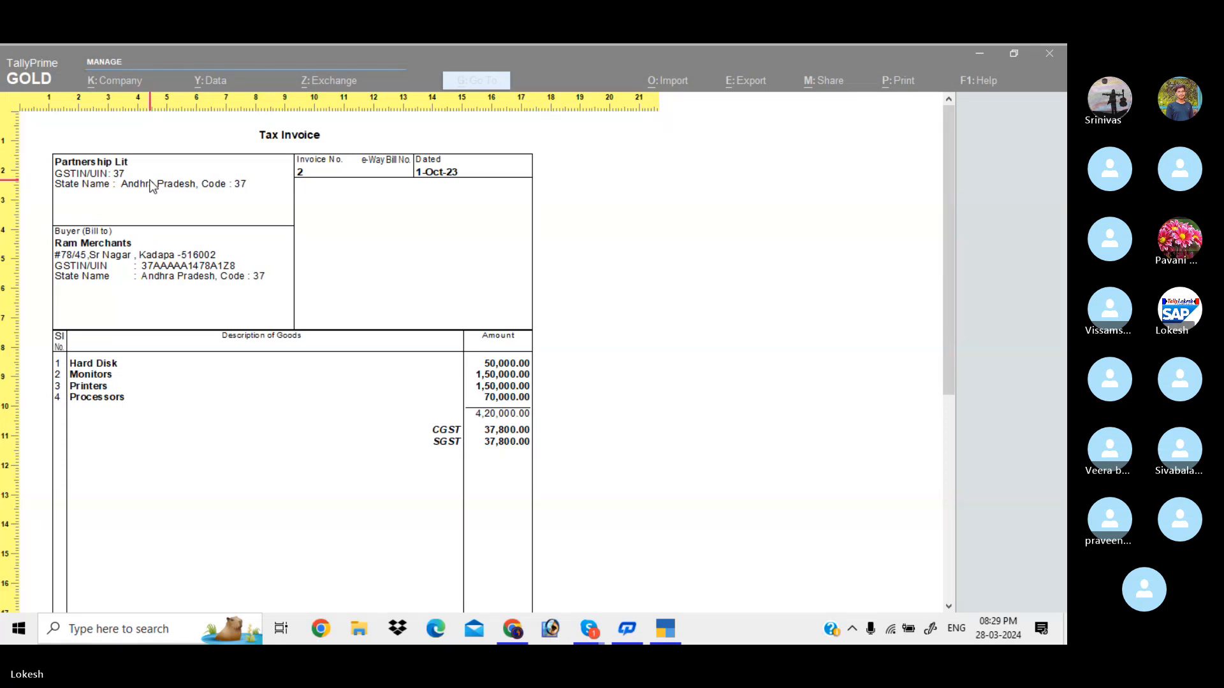
pyautogui.press('Escape')
pyautogui.press('Escape')
# Set Show Company Name to No and confirm the blank seller block in preview
pyautogui.press('c')
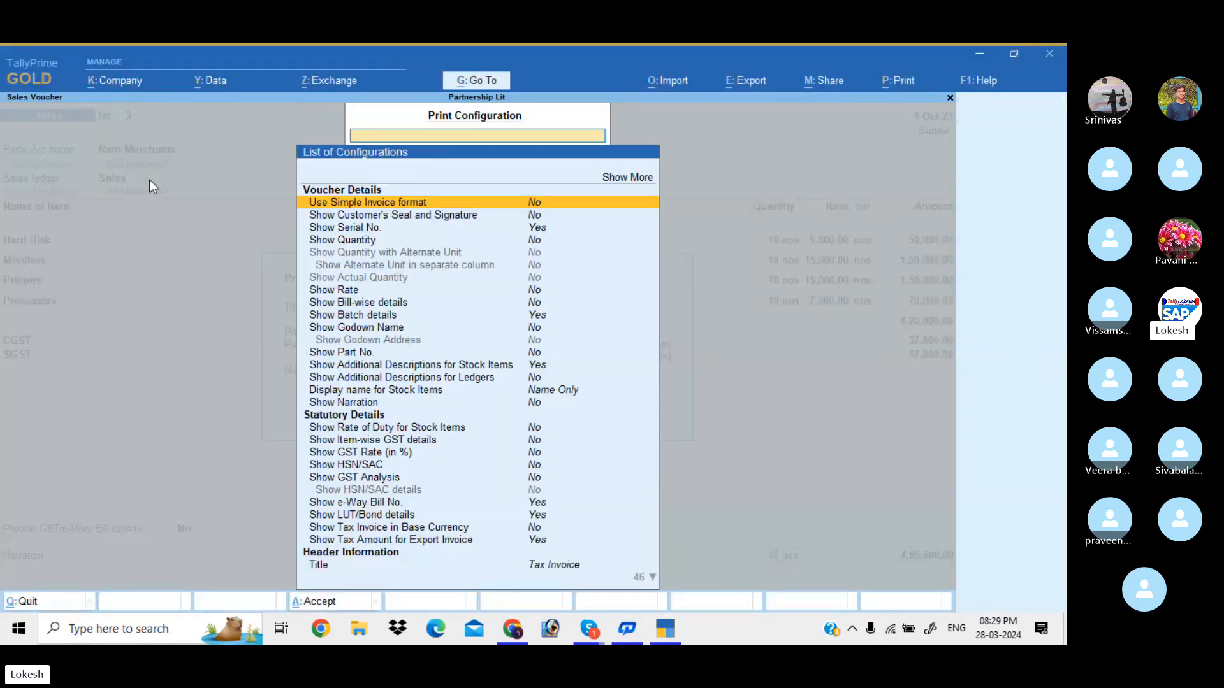
pyautogui.press('Down')
pyautogui.press('Down')
pyautogui.press('Down')
pyautogui.press('Down')
pyautogui.press('Down')
pyautogui.press('Down')
pyautogui.press('Down')
pyautogui.press('Down')
pyautogui.press('Down')
pyautogui.press('Down')
pyautogui.press('Down')
pyautogui.press('Down')
pyautogui.press('Down')
pyautogui.press('Down')
pyautogui.press('Down')
pyautogui.press('Down')
pyautogui.press('Down')
pyautogui.press('Down')
pyautogui.press('Down')
pyautogui.press('Down')
pyautogui.press('Down')
pyautogui.press('Down')
pyautogui.press('Down')
pyautogui.press('Down')
pyautogui.press('Down')
pyautogui.press('Down')
pyautogui.press('Down')
pyautogui.press('Down')
pyautogui.press('Down')
pyautogui.press('Down')
pyautogui.press('Down')
pyautogui.press('Down')
pyautogui.press('Down')
pyautogui.press('Down')
pyautogui.press('Down')
pyautogui.press('Down')
pyautogui.press('Down')
pyautogui.press('Down')
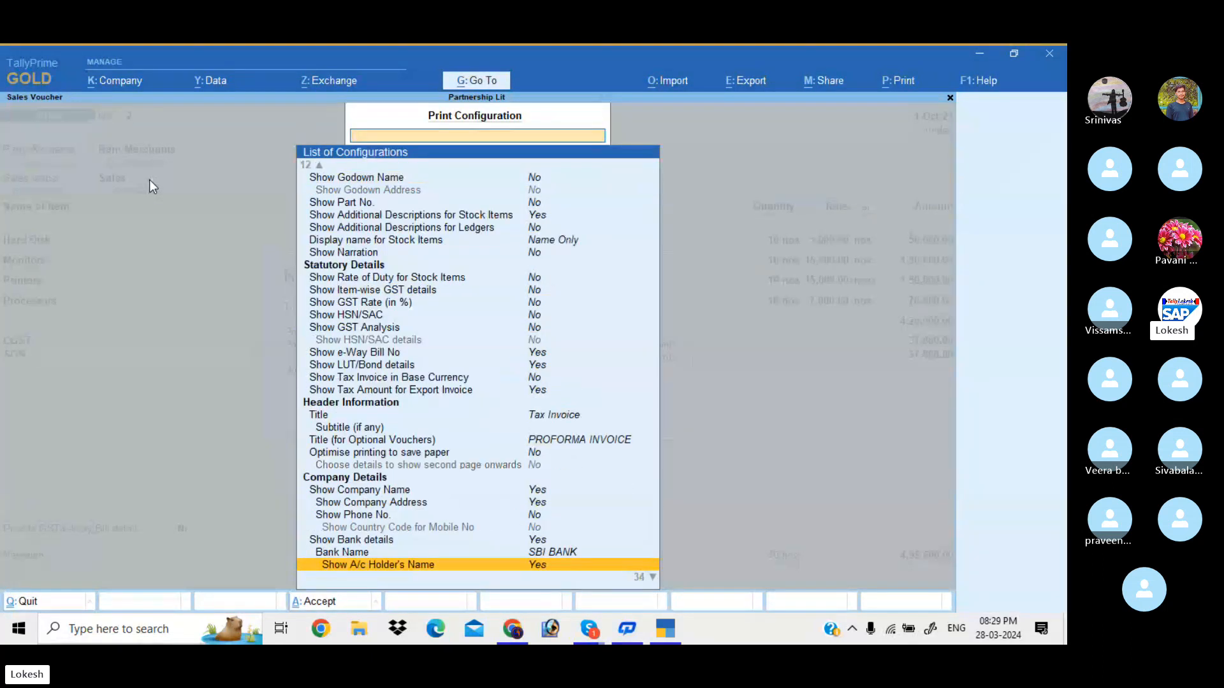
pyautogui.press('Up')
pyautogui.press('Up')
pyautogui.press('Up')
pyautogui.press('Up')
pyautogui.press('Up')
pyautogui.press('Up')
pyautogui.press('Up')
pyautogui.press('Up')
pyautogui.press('Up')
pyautogui.press('Up')
pyautogui.press('Up')
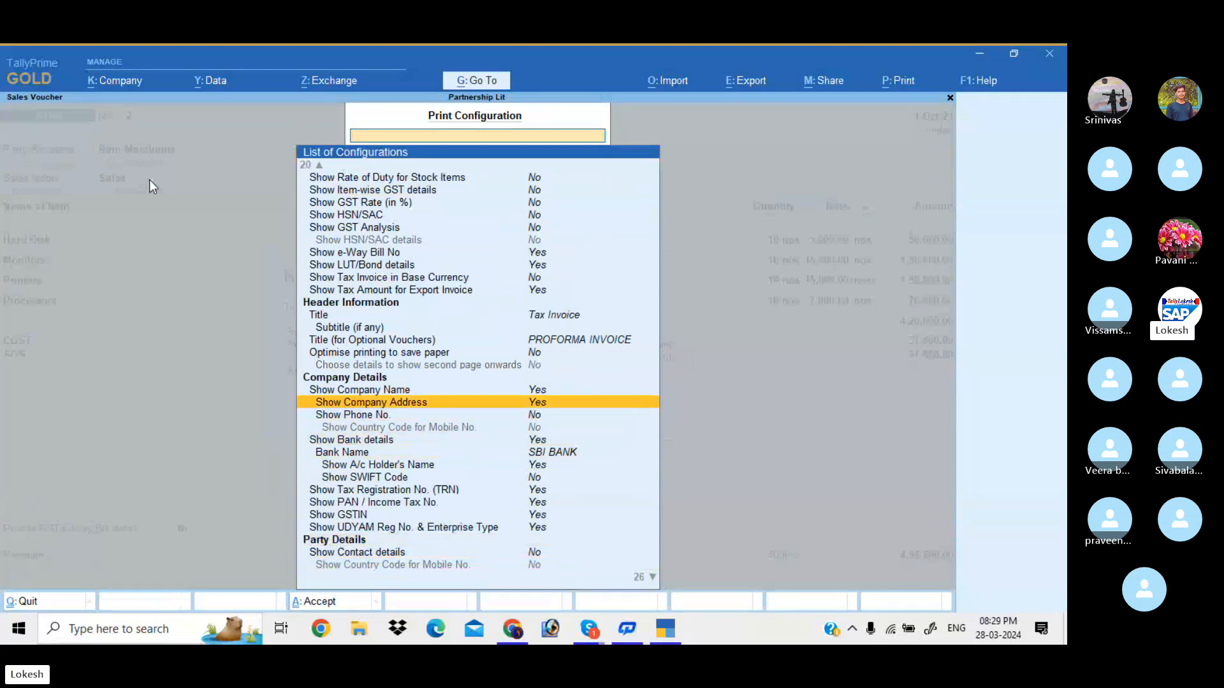
pyautogui.press('Return')
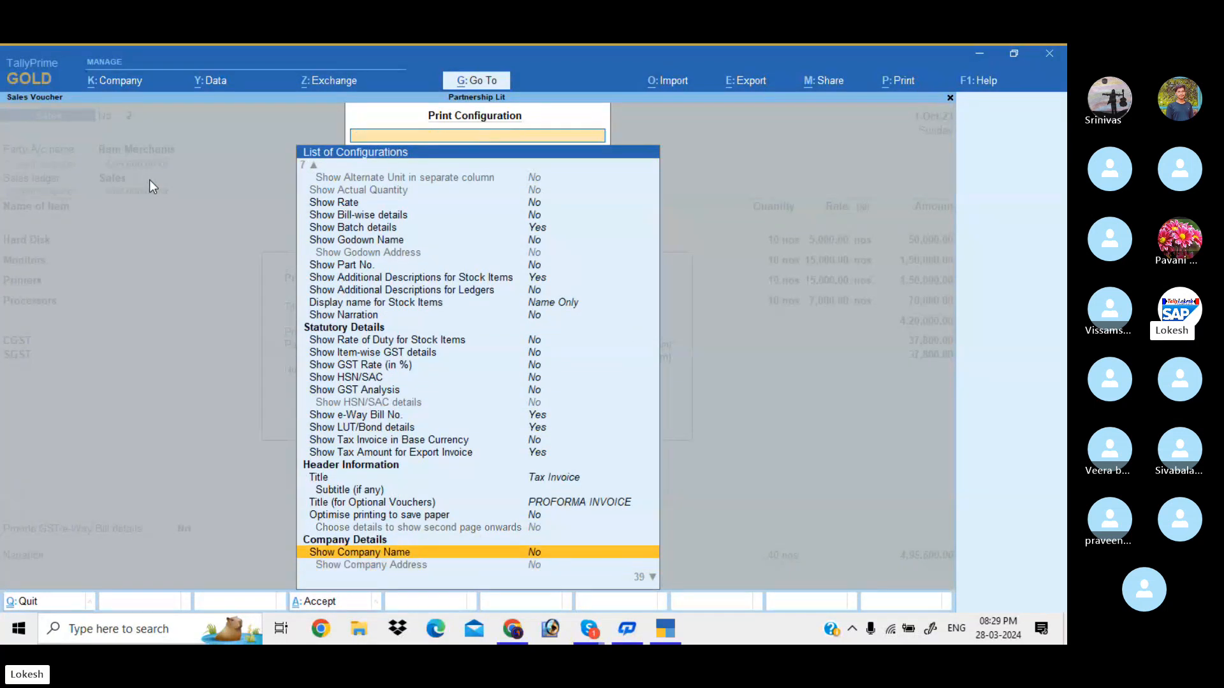
pyautogui.hotkey('ctrl', 'a')
pyautogui.press('i')
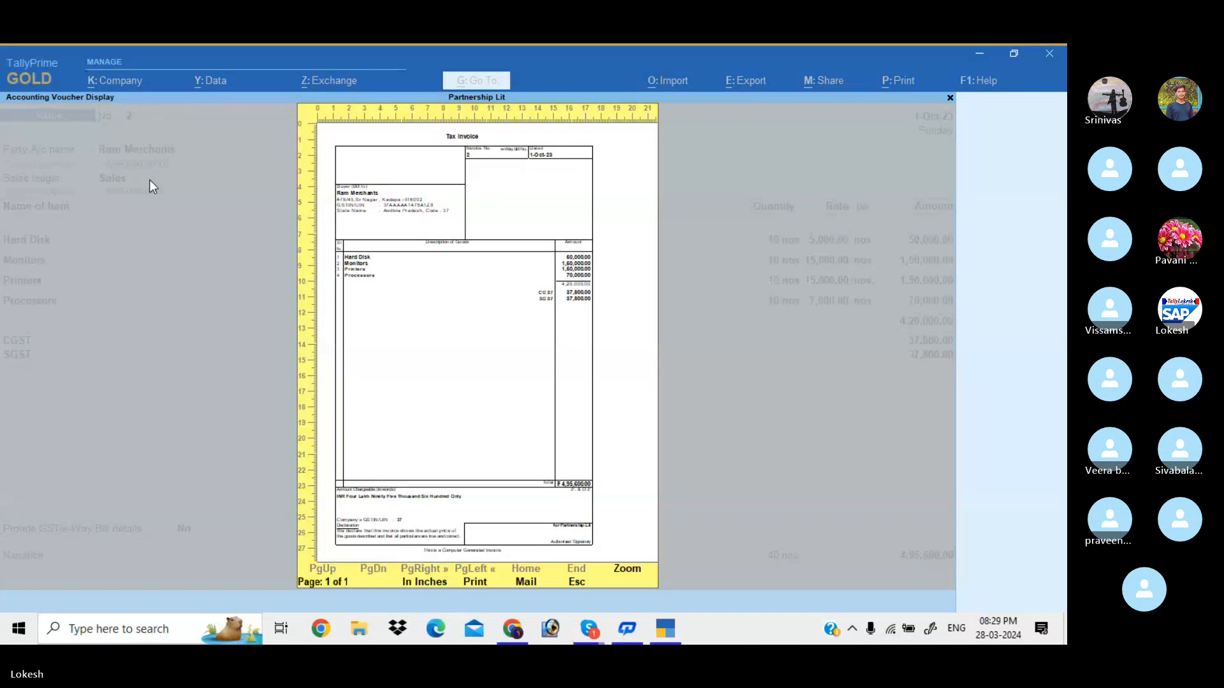
pyautogui.hotkey('alt', 'z')
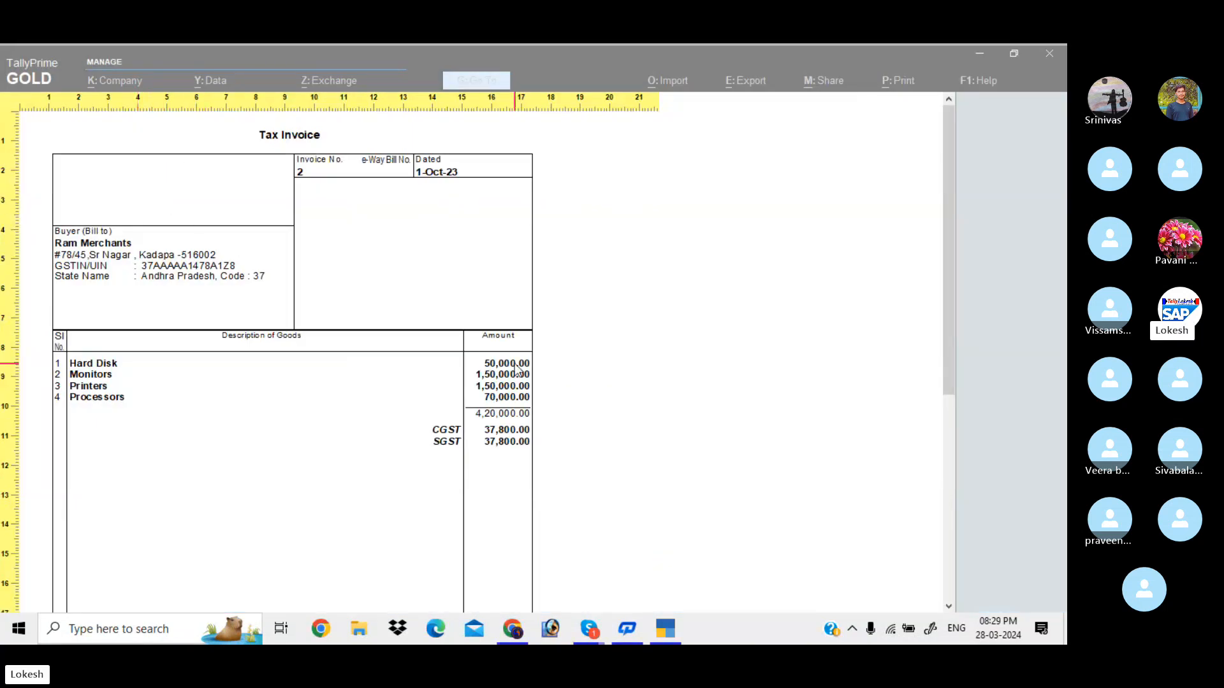
pyautogui.press('Escape')
pyautogui.press('Left')
pyautogui.press('Left')
pyautogui.press('Return')
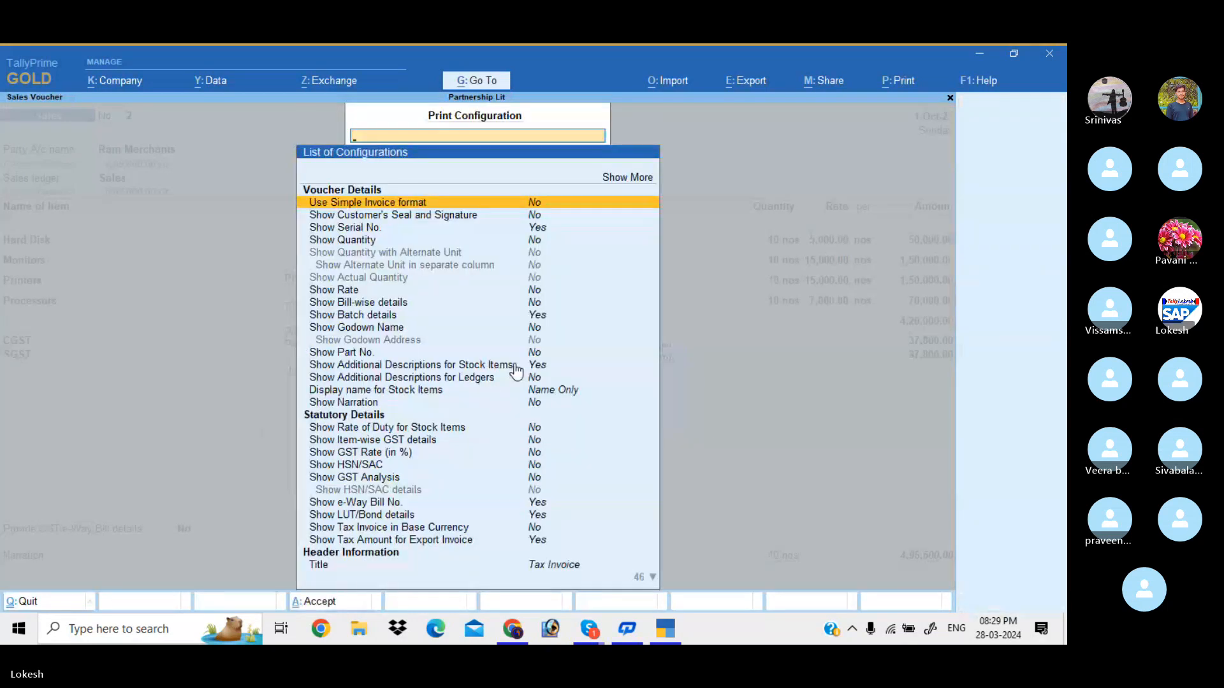
# Turn quantity, rate, GST analysis, HSN/SAC and customer's seal and signature back on
pyautogui.press('Down')
pyautogui.press('Down')
pyautogui.press('Down')
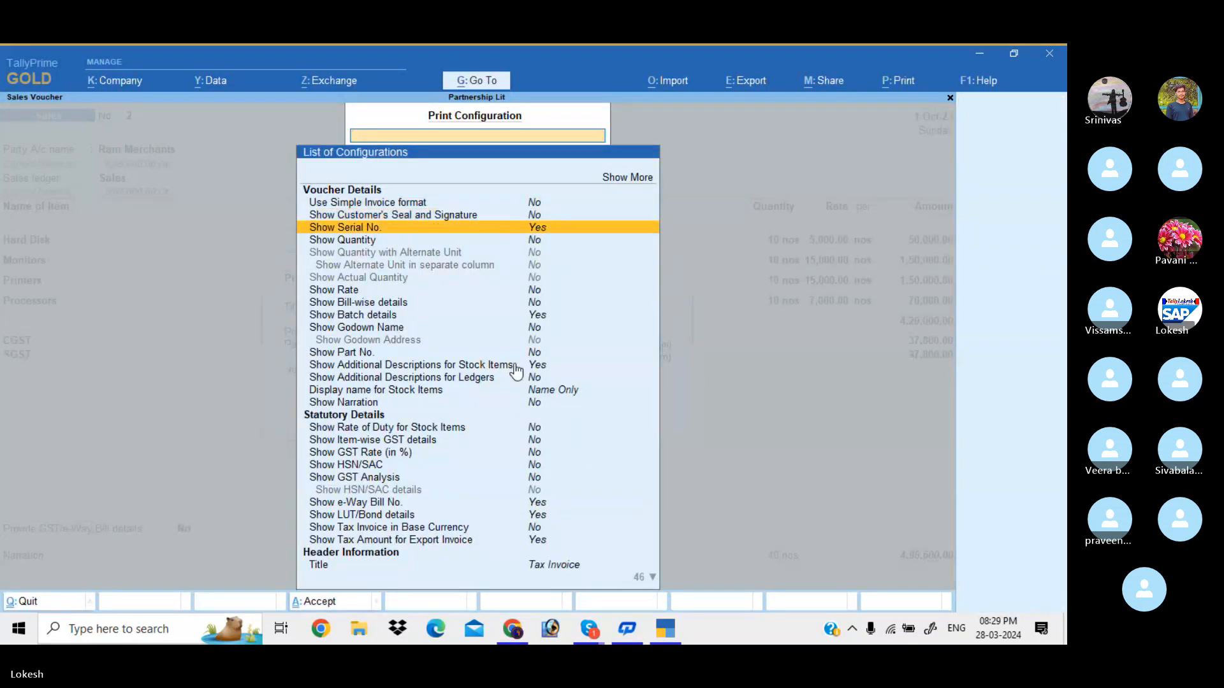
pyautogui.press('Return')
pyautogui.press('Down')
pyautogui.press('Down')
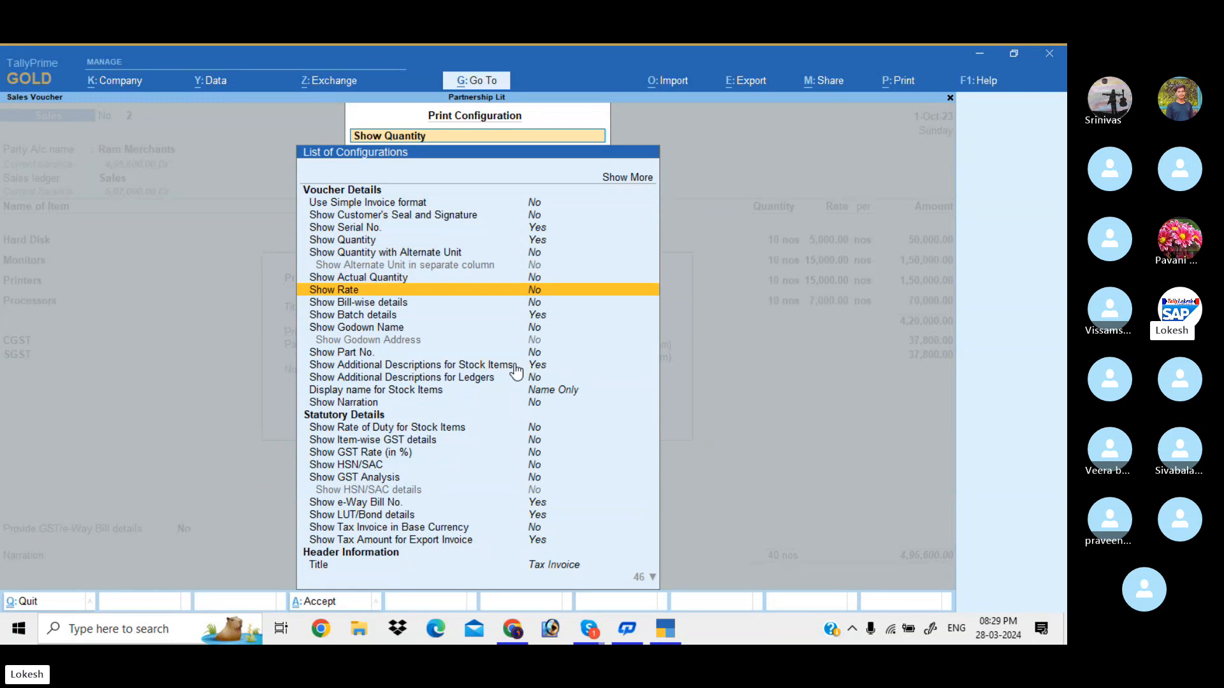
pyautogui.press('Return')
pyautogui.press('Down')
pyautogui.press('Down')
pyautogui.press('Down')
pyautogui.press('Down')
pyautogui.press('Down')
pyautogui.press('Down')
pyautogui.press('Down')
pyautogui.press('Down')
pyautogui.press('Down')
pyautogui.press('Down')
pyautogui.press('Down')
pyautogui.press('Down')
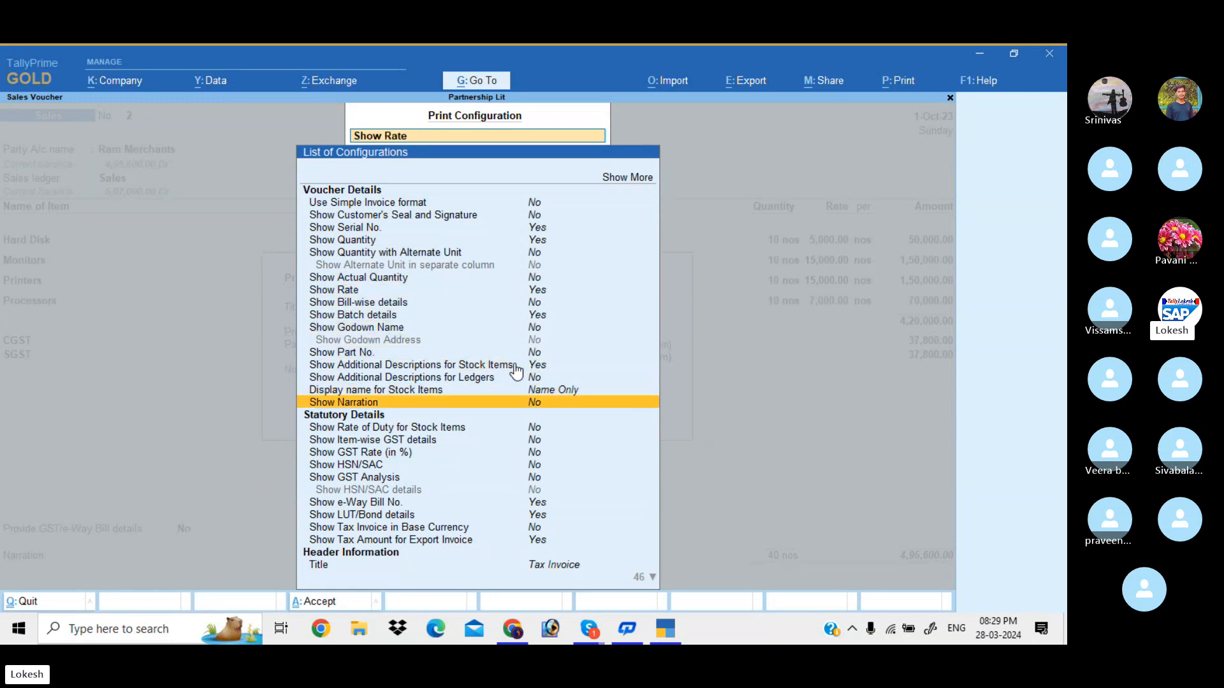
pyautogui.press('Return')
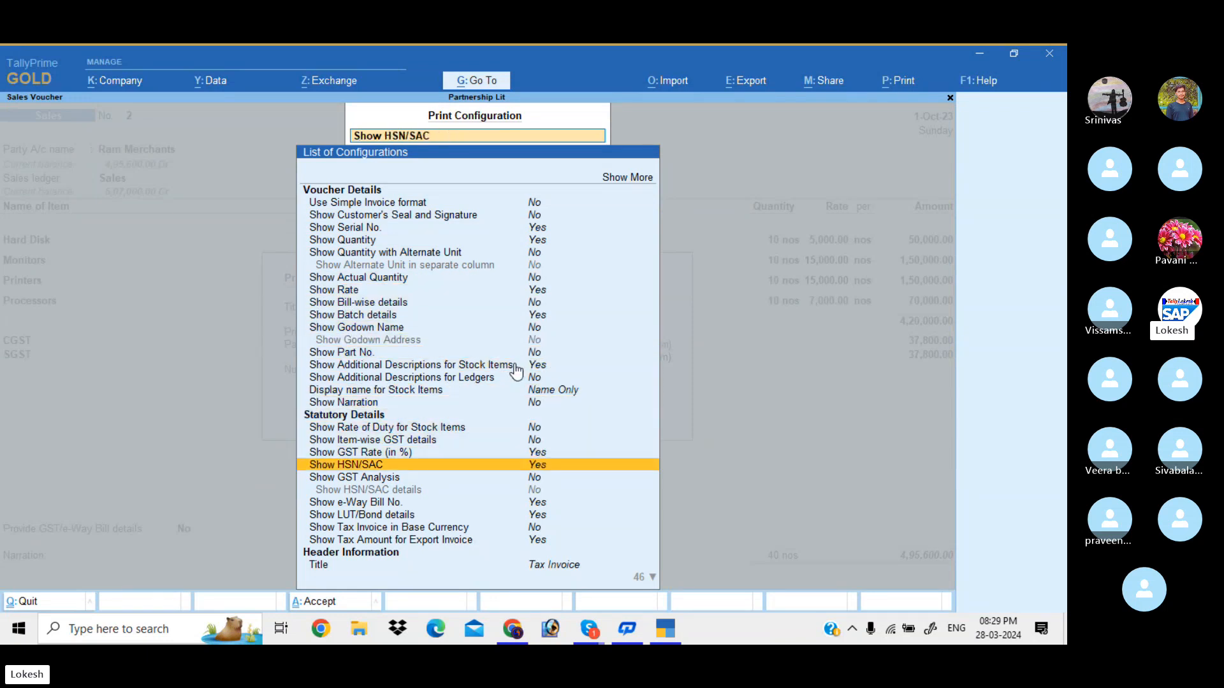
pyautogui.press('Down')
pyautogui.press('Return')
pyautogui.press('Return')
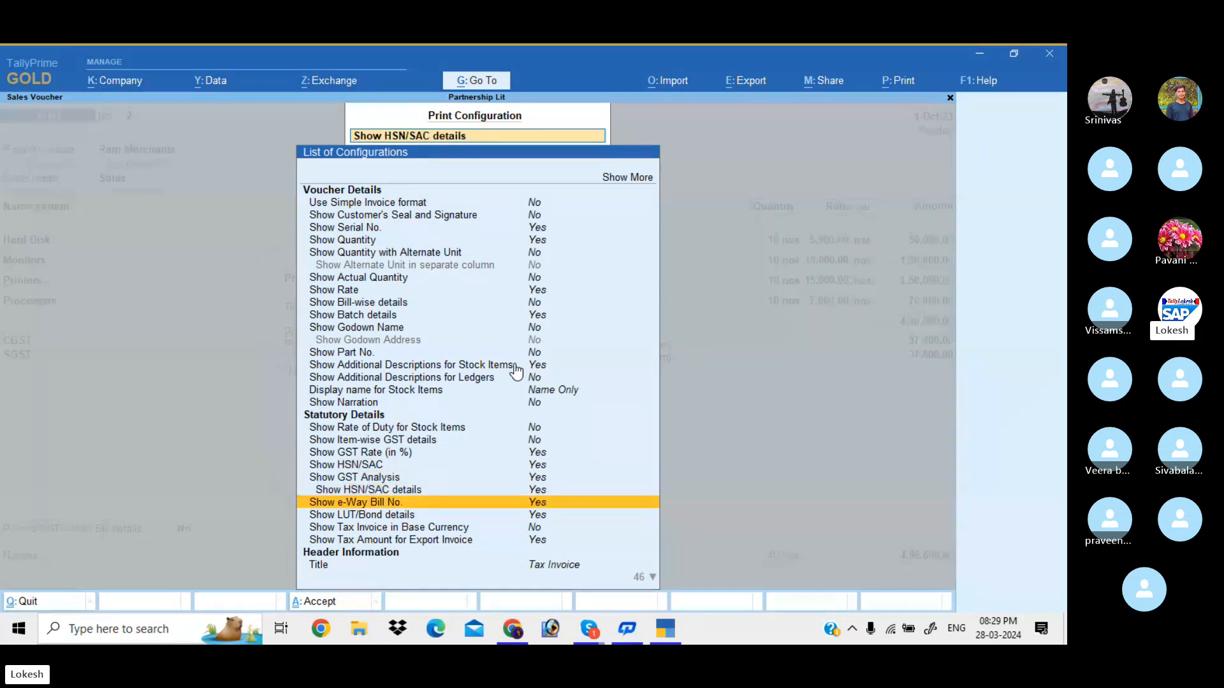
pyautogui.press('Up')
pyautogui.press('Up')
pyautogui.press('Up')
pyautogui.press('Up')
pyautogui.press('Up')
pyautogui.press('Up')
pyautogui.press('Up')
pyautogui.press('Up')
pyautogui.press('Up')
pyautogui.press('Up')
pyautogui.press('Up')
pyautogui.press('Up')
pyautogui.press('Up')
pyautogui.press('Up')
pyautogui.press('Up')
pyautogui.press('Up')
pyautogui.press('Up')
pyautogui.press('Up')
pyautogui.press('Up')
pyautogui.press('Up')
pyautogui.press('Return')
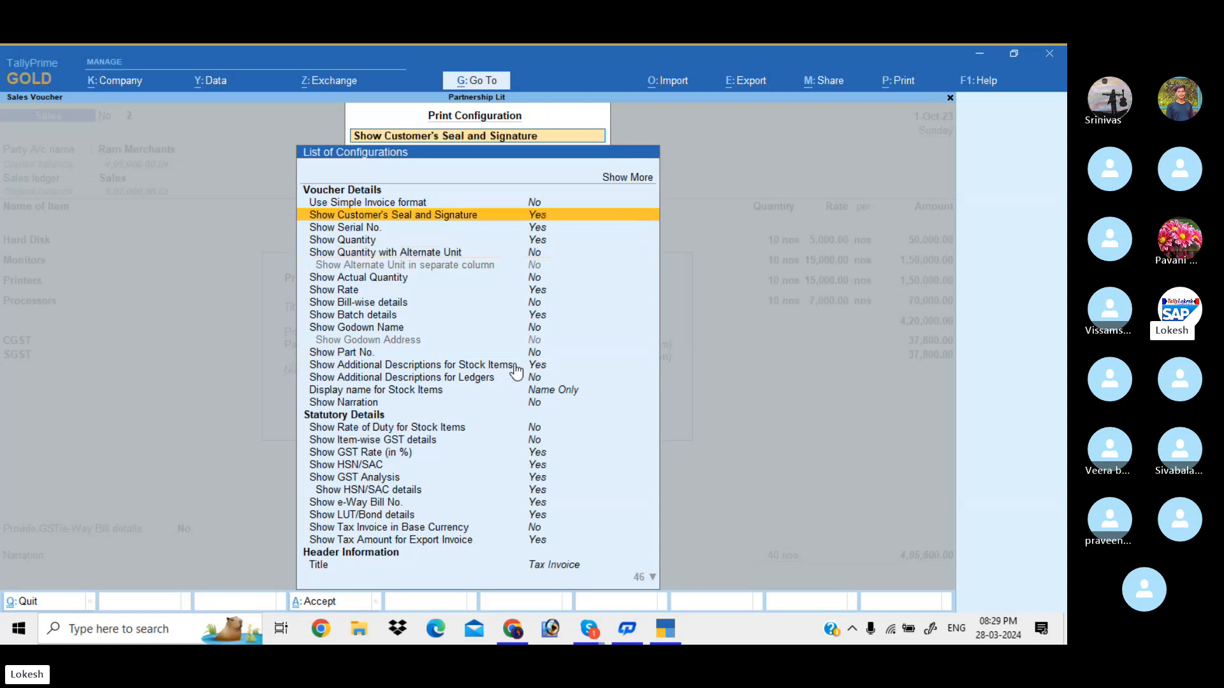
pyautogui.press('Escape')
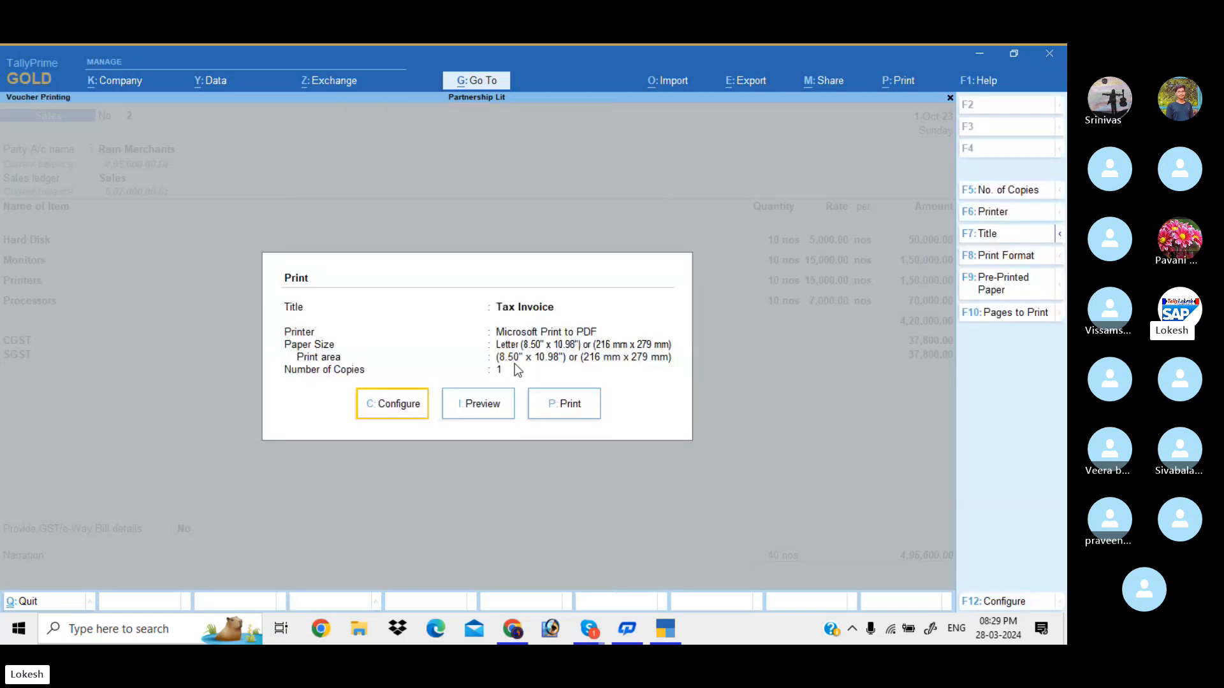
# Preview the enlarged invoice and scroll down to the tax summary, declaration and signature block
pyautogui.press('Right')
pyautogui.press('Return')
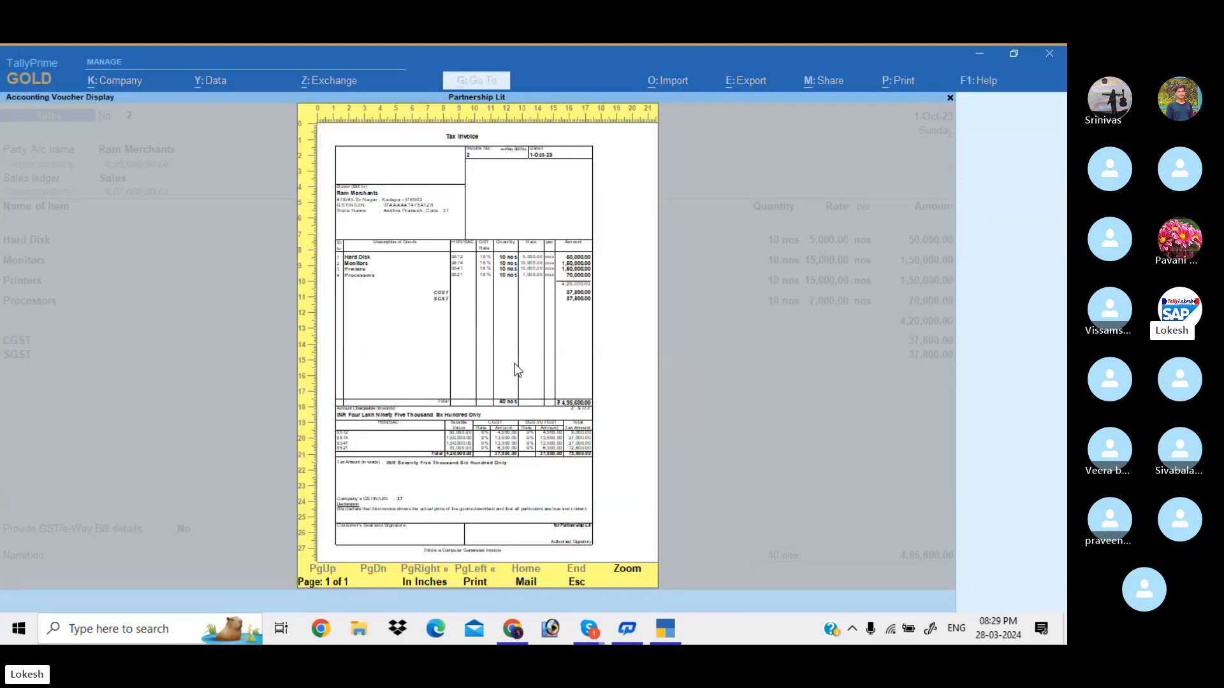
pyautogui.click(514, 364)
pyautogui.scroll(-2, 517, 369)
pyautogui.scroll(-4, 516, 368)
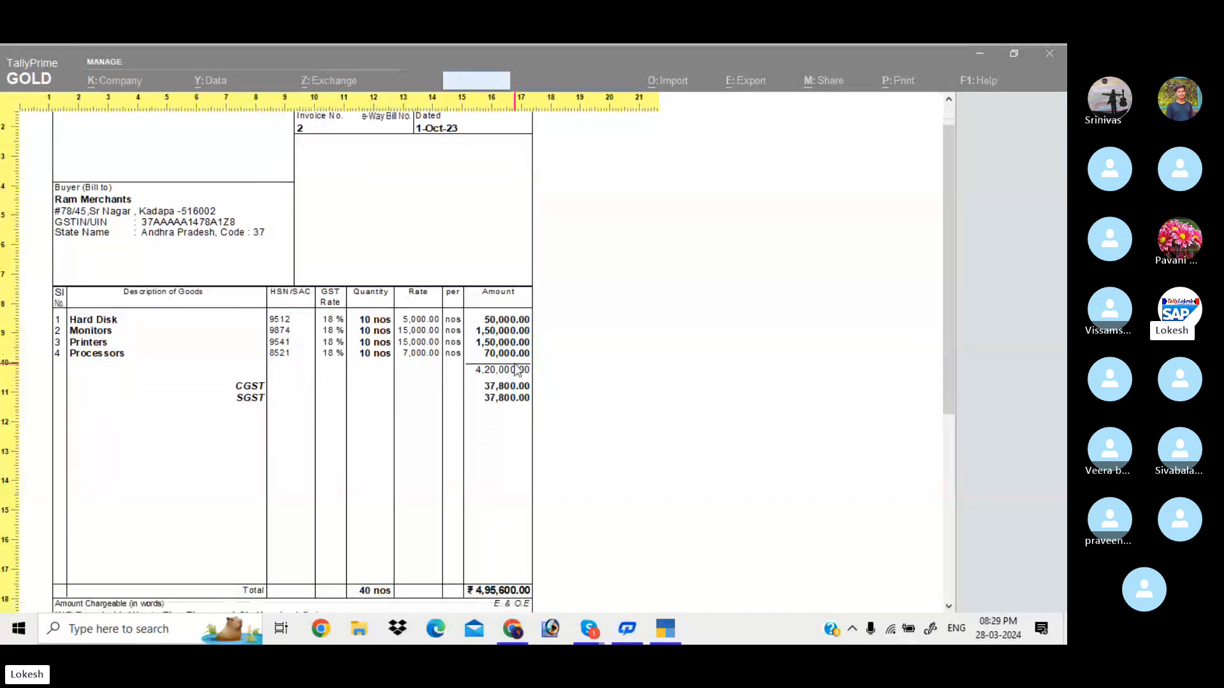
pyautogui.scroll(-3, 517, 368)
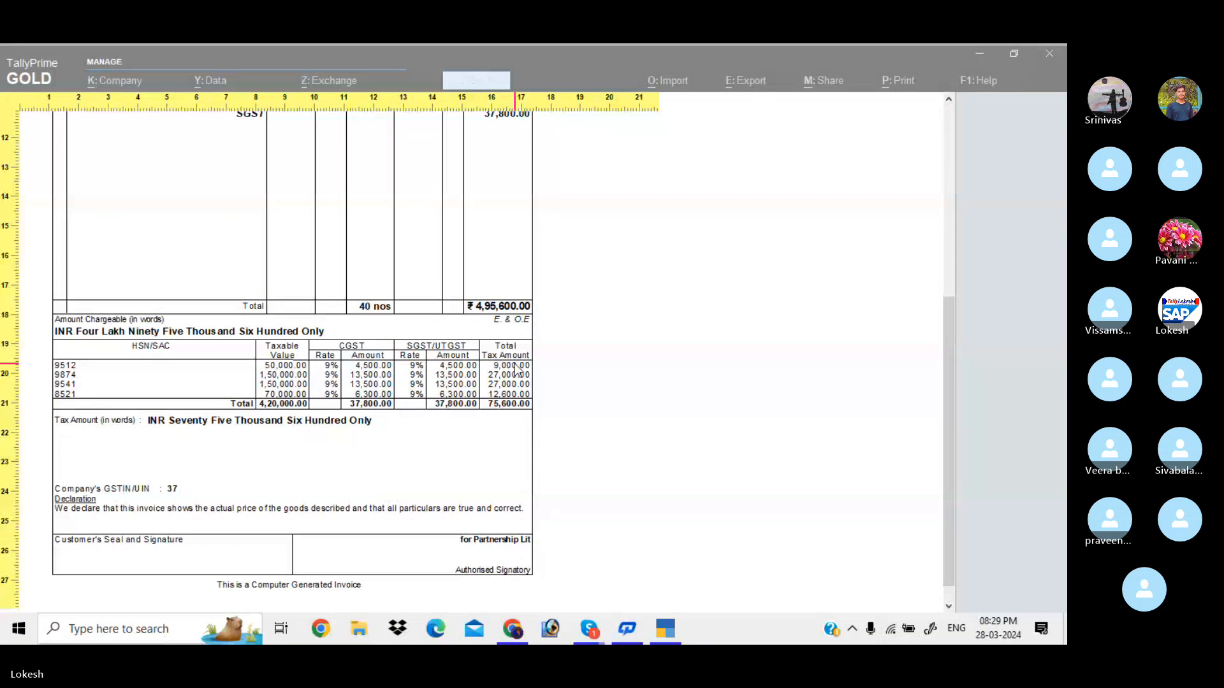
# Set Show Company Name and Show Company Address to Yes and preview Partnership Lit's restored header
pyautogui.press('Escape')
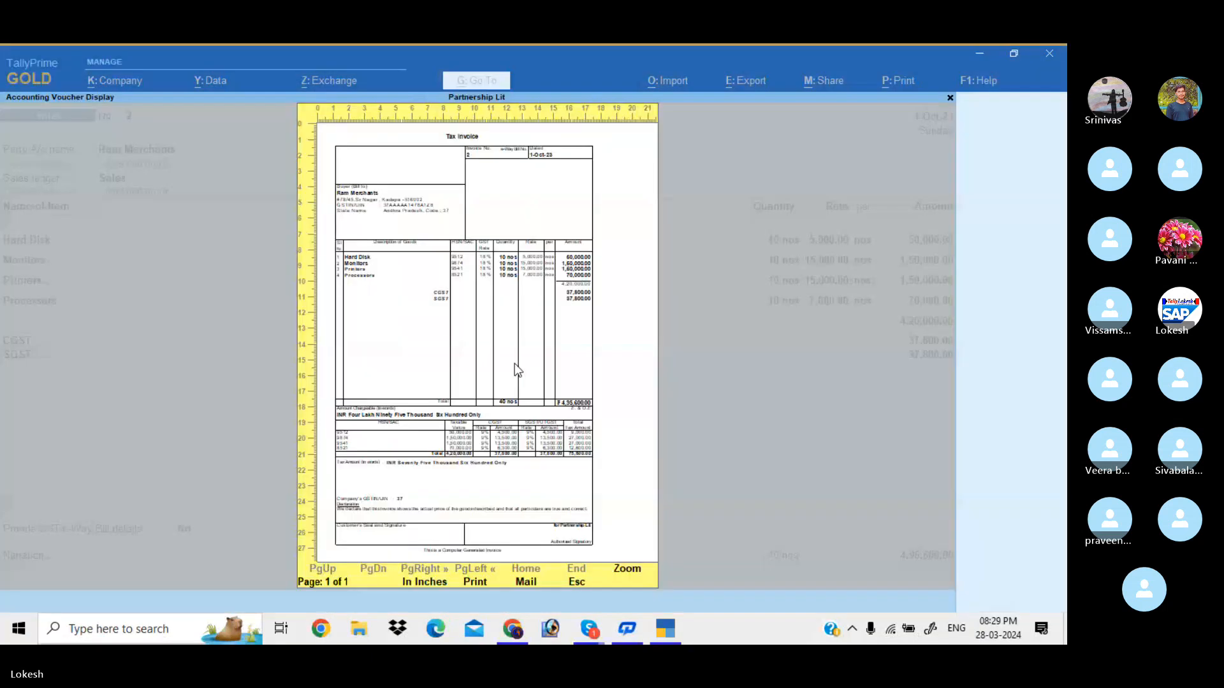
pyautogui.press('Escape')
pyautogui.press('Left')
pyautogui.press('Left')
pyautogui.press('Return')
pyautogui.press('Down')
pyautogui.press('Down')
pyautogui.press('Down')
pyautogui.press('Down')
pyautogui.press('Down')
pyautogui.press('Down')
pyautogui.press('Down')
pyautogui.press('Down')
pyautogui.press('Down')
pyautogui.press('Down')
pyautogui.press('Down')
pyautogui.press('Down')
pyautogui.press('Down')
pyautogui.press('Down')
pyautogui.press('Down')
pyautogui.press('Down')
pyautogui.press('Down')
pyautogui.press('Down')
pyautogui.press('Down')
pyautogui.press('Down')
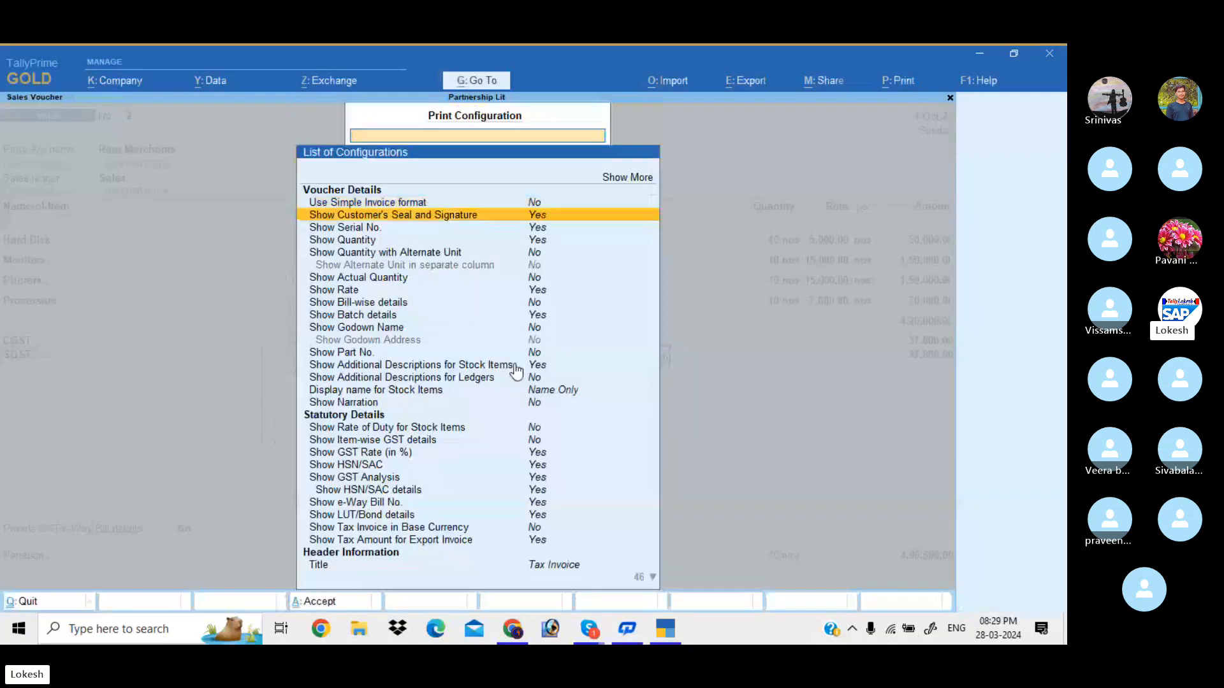
pyautogui.press('Up')
pyautogui.press('Up')
pyautogui.press('Up')
pyautogui.press('Up')
pyautogui.press('Up')
pyautogui.press('Up')
pyautogui.press('Up')
pyautogui.press('Up')
pyautogui.press('Up')
pyautogui.press('Up')
pyautogui.press('Up')
pyautogui.press('Up')
pyautogui.press('Up')
pyautogui.press('Up')
pyautogui.press('Up')
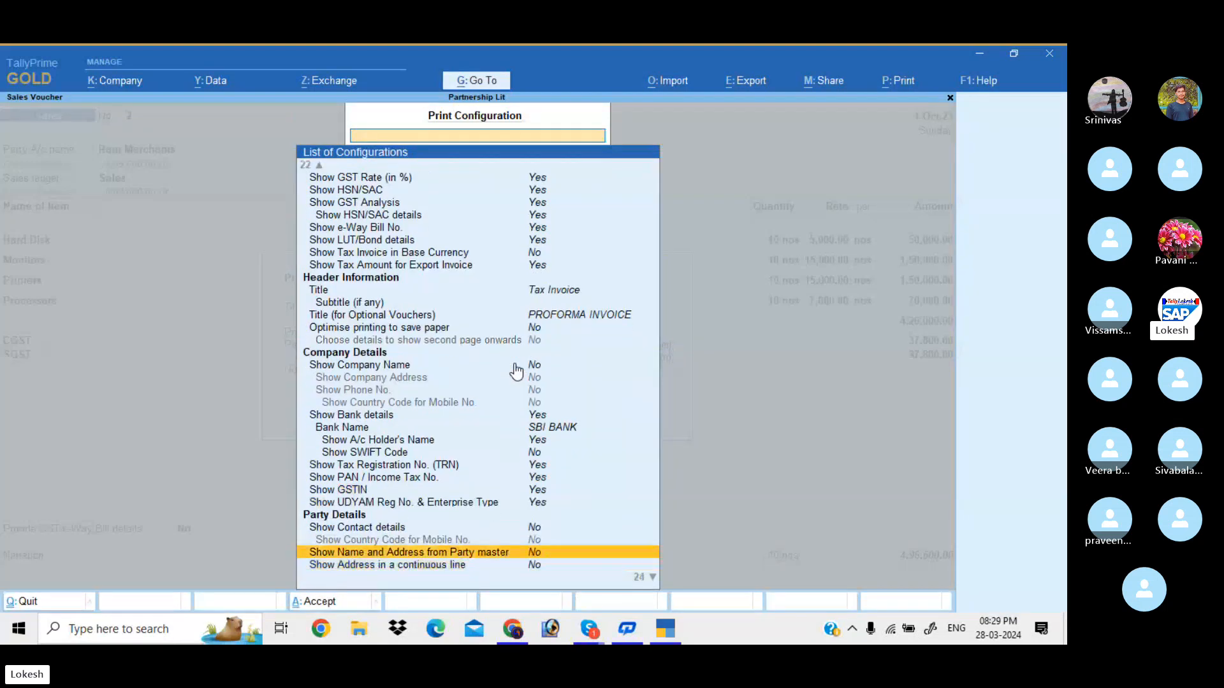
pyautogui.press('Return')
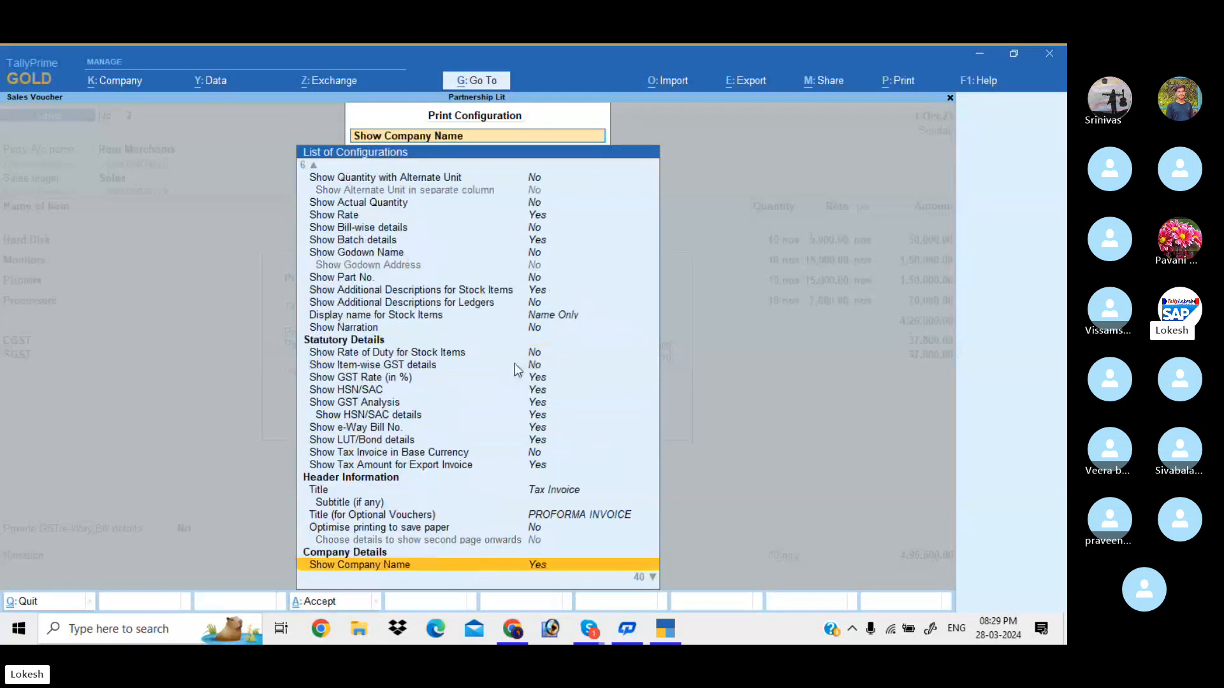
pyautogui.press('Down')
pyautogui.press('Return')
pyautogui.hotkey('ctrl', 'a')
pyautogui.press('i')
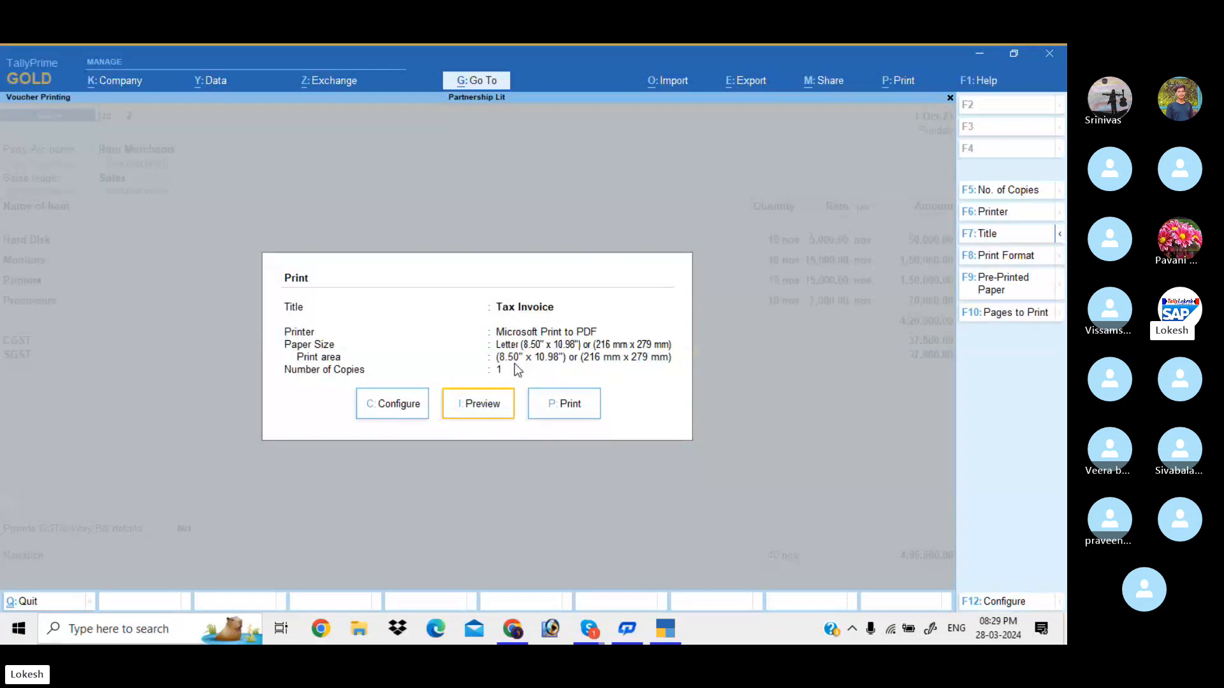
pyautogui.click(514, 363)
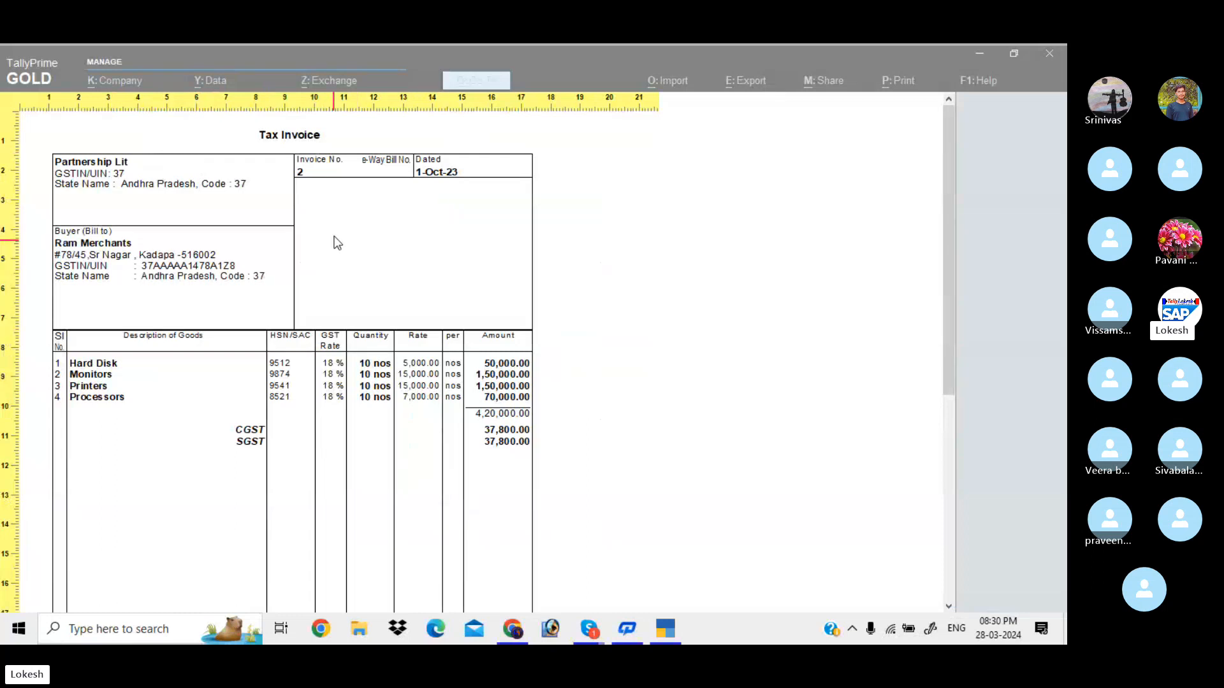
# Enable reference number, order, dispatch, payment terms and export detail boxes in the print configuration
pyautogui.press('Escape')
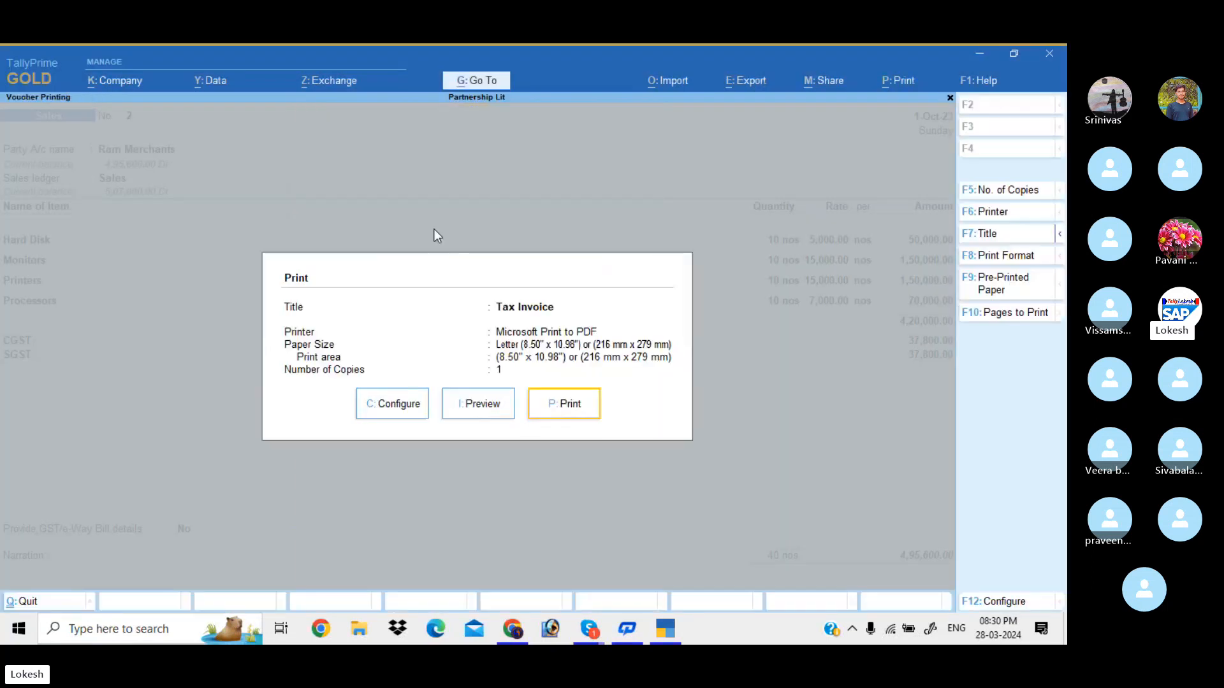
pyautogui.press('Left')
pyautogui.press('Left')
pyautogui.press('Return')
pyautogui.press('Down')
pyautogui.press('Down')
pyautogui.press('Down')
pyautogui.press('Down')
pyautogui.press('Down')
pyautogui.press('Down')
pyautogui.press('Down')
pyautogui.press('Down')
pyautogui.press('Down')
pyautogui.press('Down')
pyautogui.press('Down')
pyautogui.press('Down')
pyautogui.press('Down')
pyautogui.press('Down')
pyautogui.press('Down')
pyautogui.press('Down')
pyautogui.press('Down')
pyautogui.press('Down')
pyautogui.press('Down')
pyautogui.press('Down')
pyautogui.press('Down')
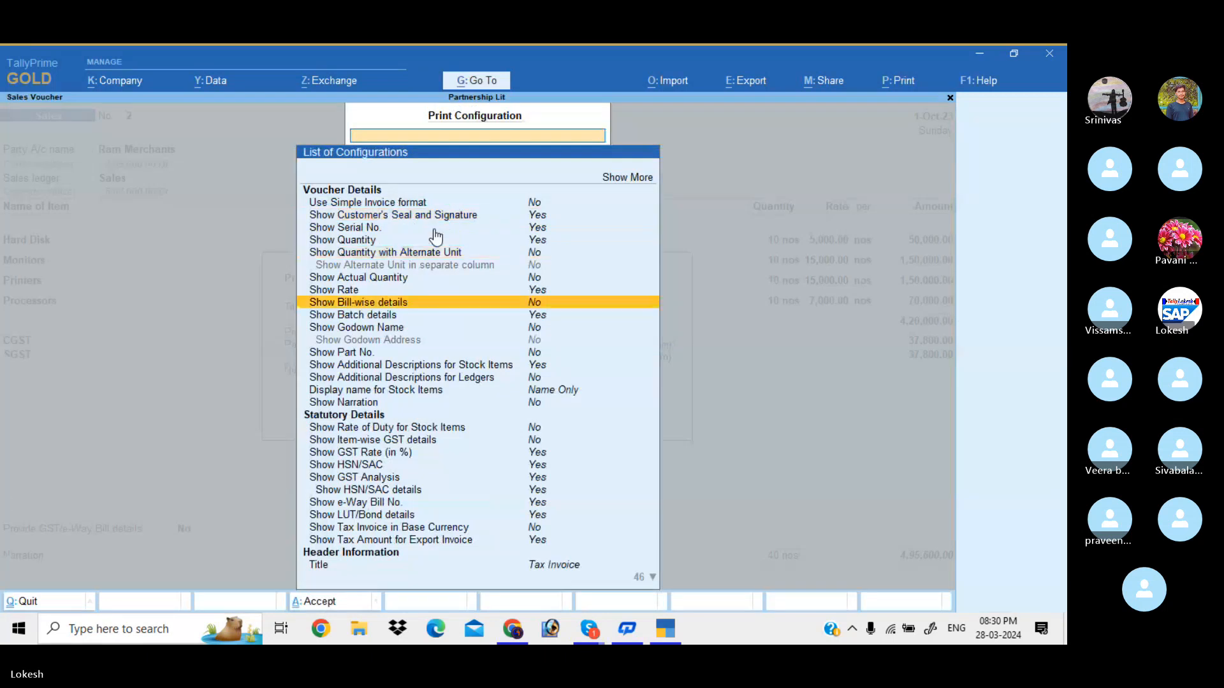
pyautogui.press('pagedown')
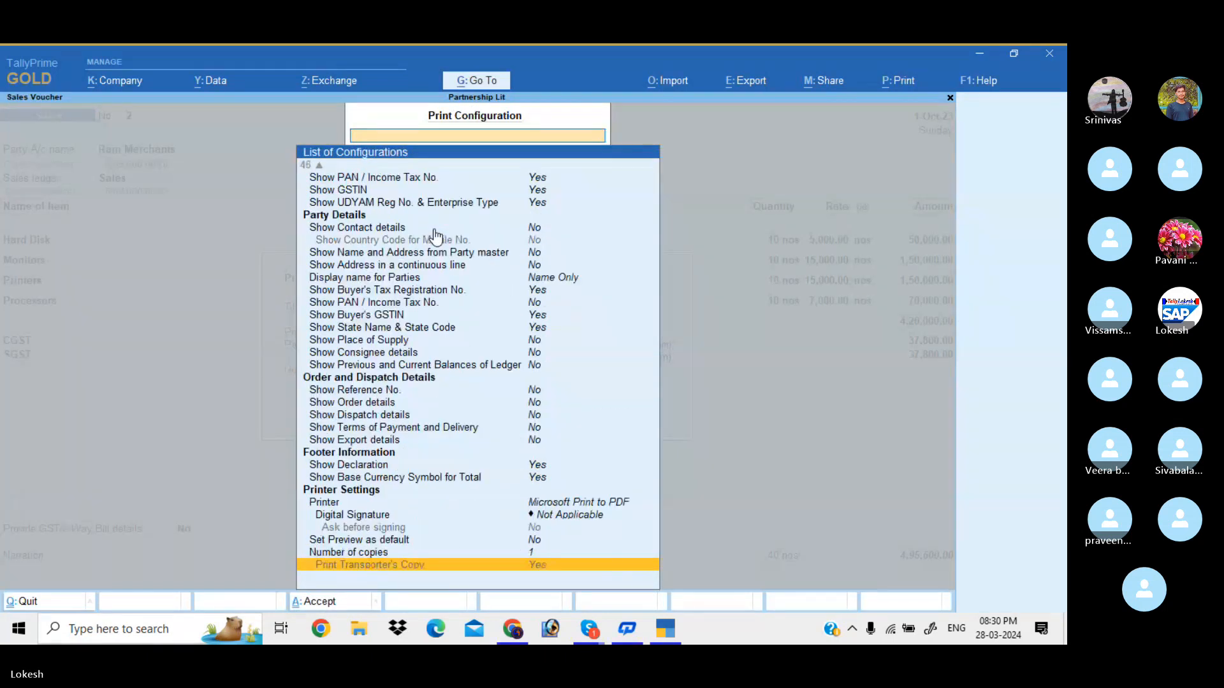
pyautogui.press('Up')
pyautogui.press('Up')
pyautogui.press('Up')
pyautogui.press('Up')
pyautogui.press('Up')
pyautogui.press('Up')
pyautogui.press('Up')
pyautogui.press('Up')
pyautogui.press('Up')
pyautogui.press('Up')
pyautogui.press('Up')
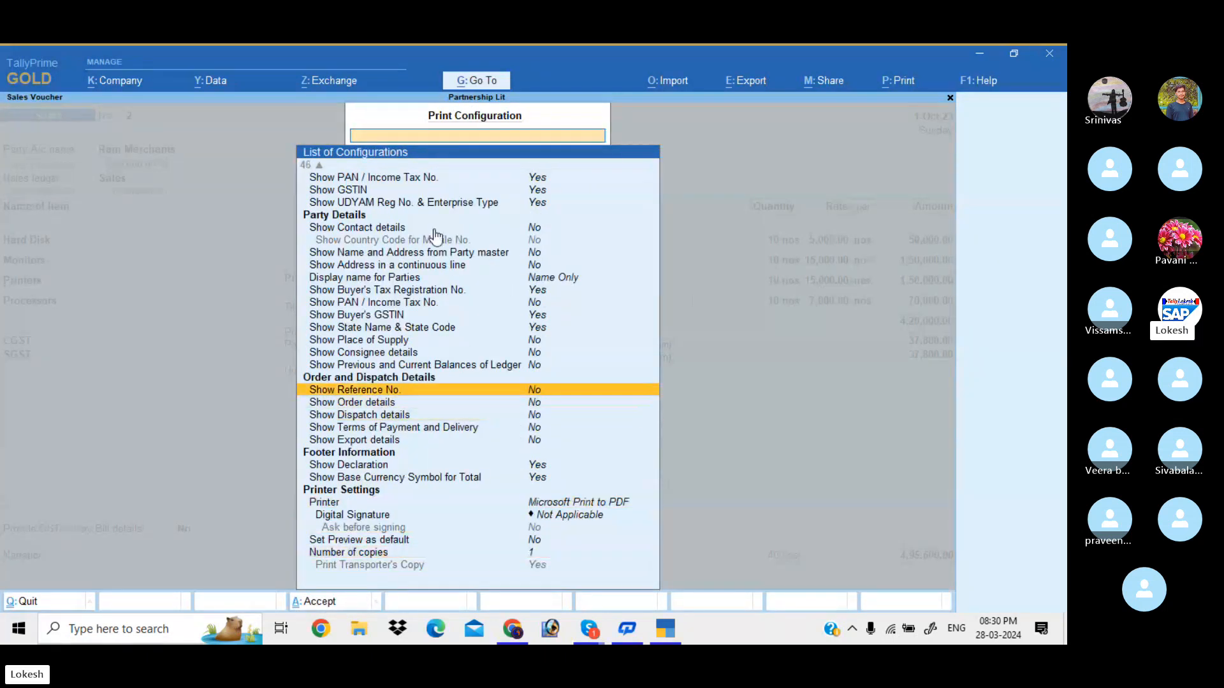
pyautogui.press('Return')
pyautogui.press('Return')
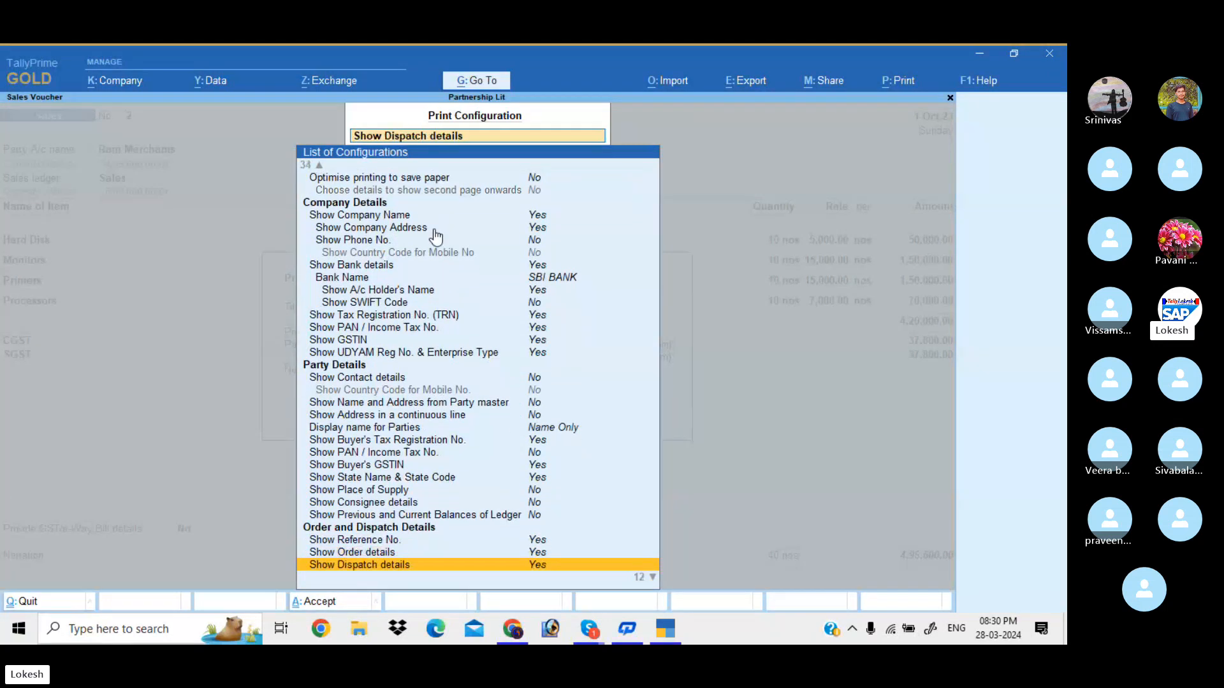
pyautogui.press('Return')
pyautogui.press('Return')
pyautogui.press('Return')
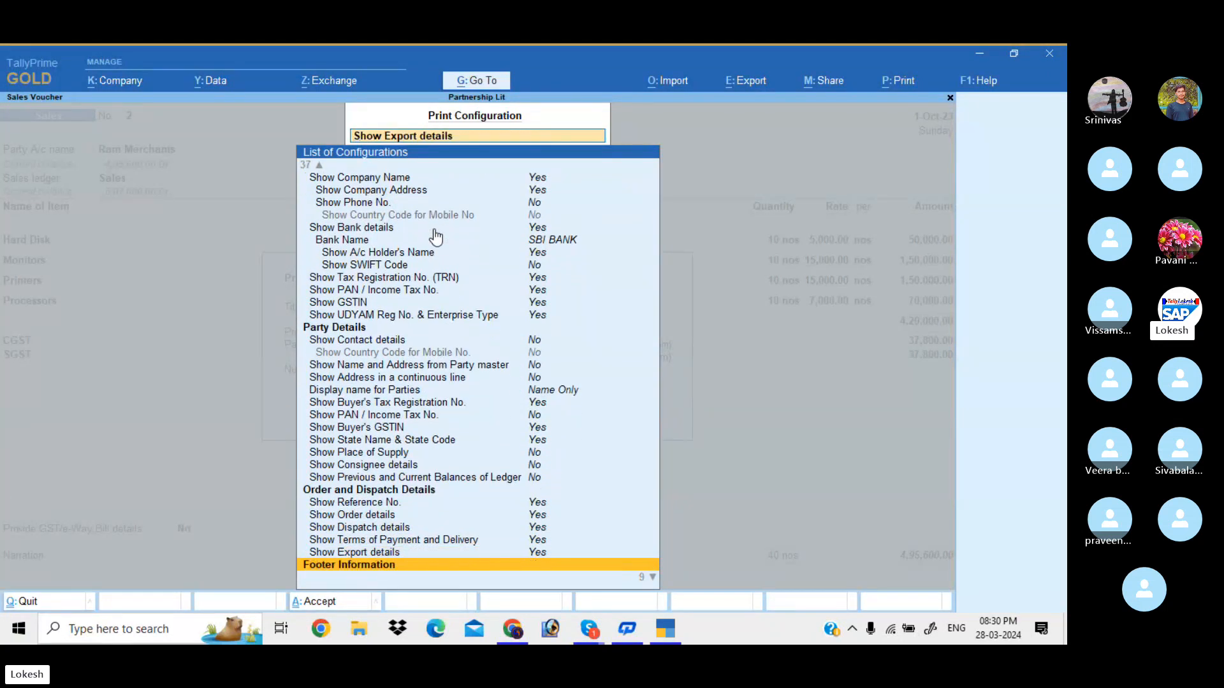
pyautogui.hotkey('ctrl', 'a')
# Preview the enlarged invoice, then go back to Sales voucher No. 2 in alteration
pyautogui.press('i')
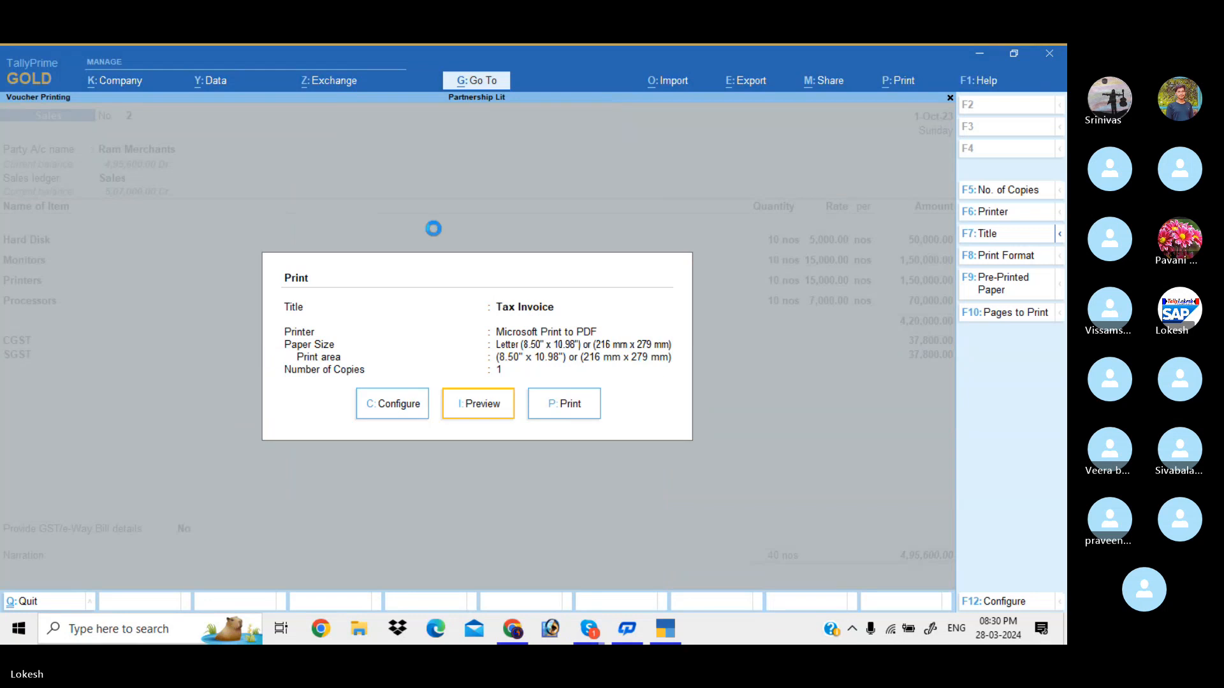
pyautogui.press('Return')
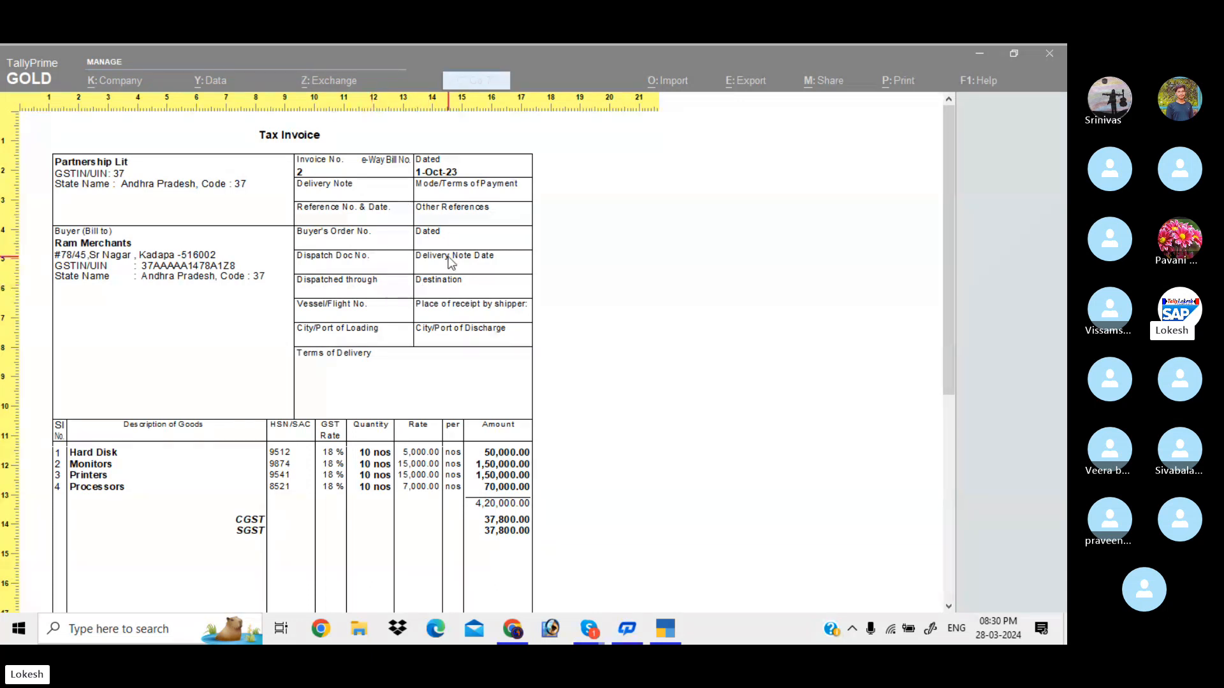
pyautogui.press('Escape')
pyautogui.press('Escape')
pyautogui.press('Escape')
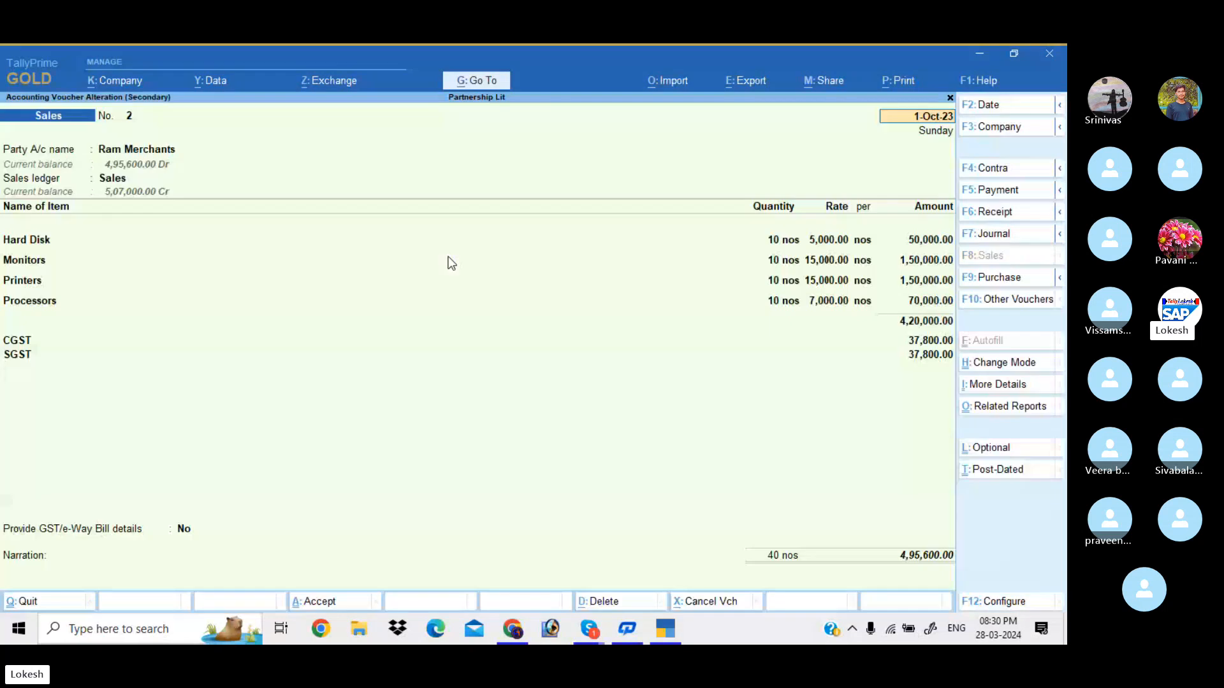
# Enter delivery note 789, dispatch doc 745, dispatched By Truck to destination Nellore
pyautogui.click(170, 151)
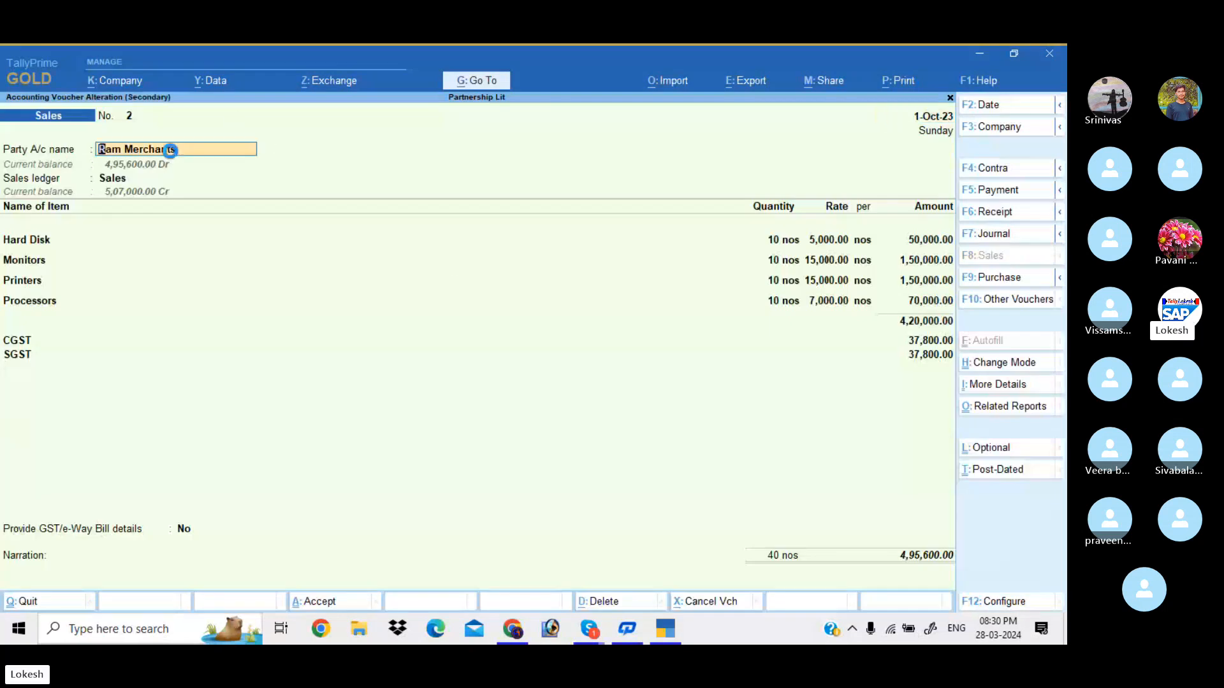
pyautogui.press('Return')
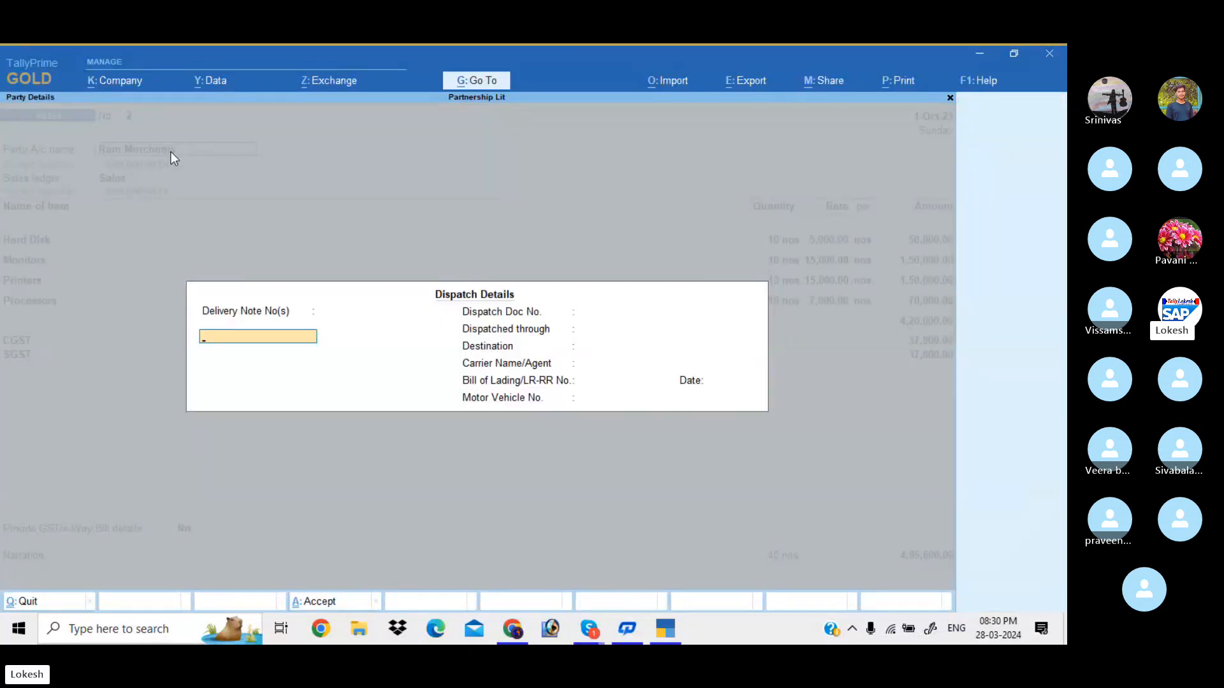
pyautogui.write('789')
pyautogui.press('Return')
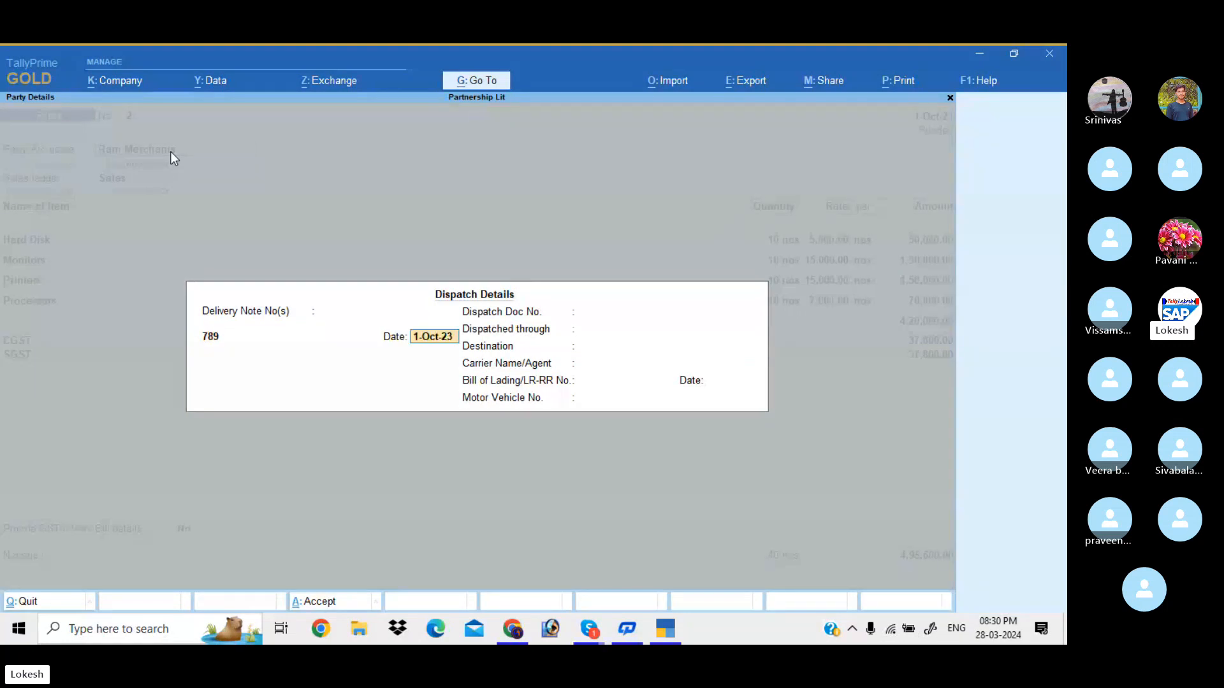
pyautogui.press('Return')
pyautogui.write('745')
pyautogui.press('Return')
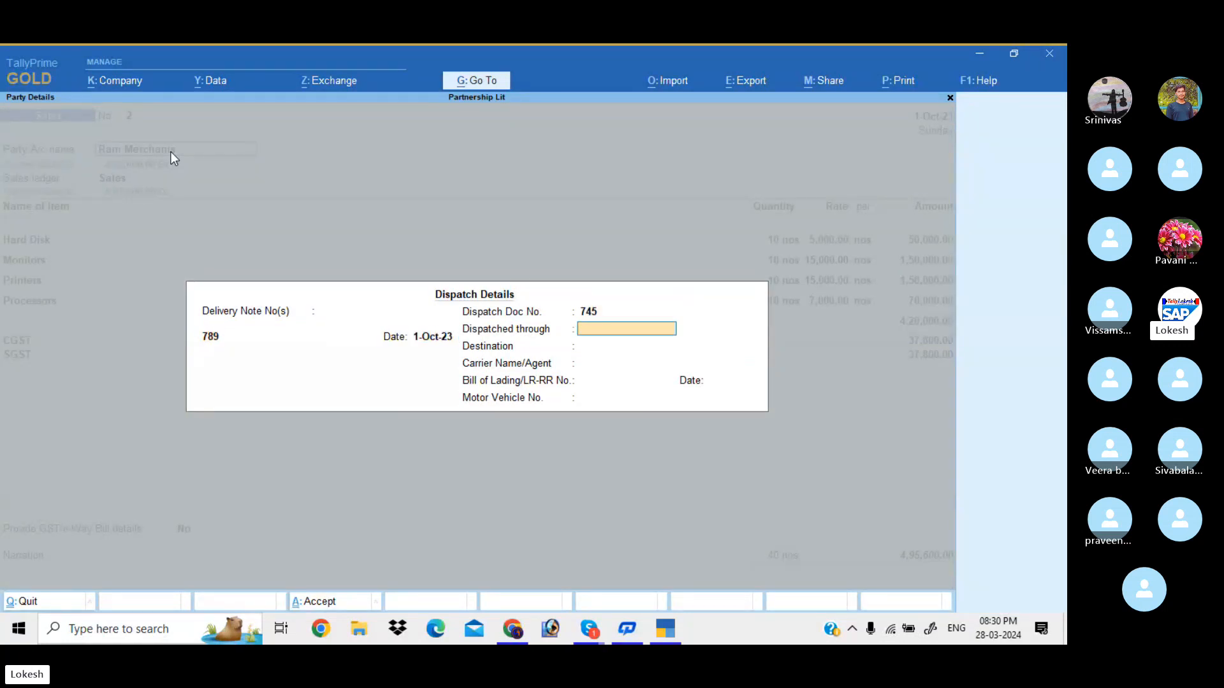
pyautogui.write('By Truck')
pyautogui.press('Return')
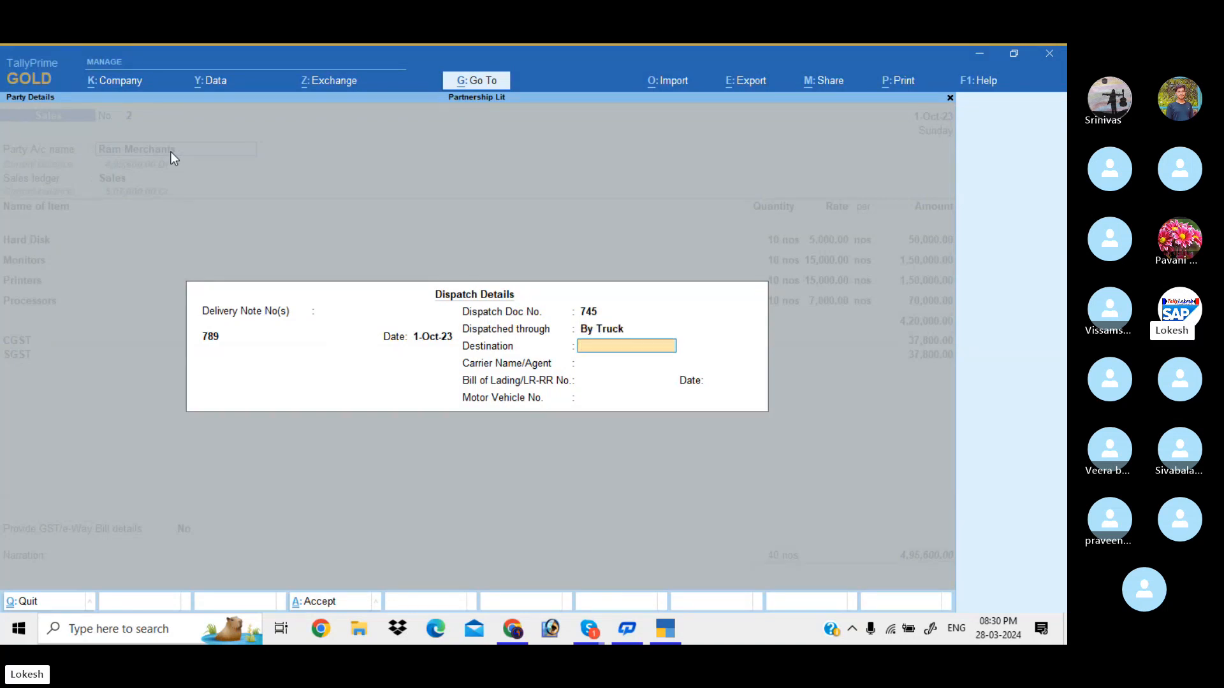
pyautogui.write('Nellore')
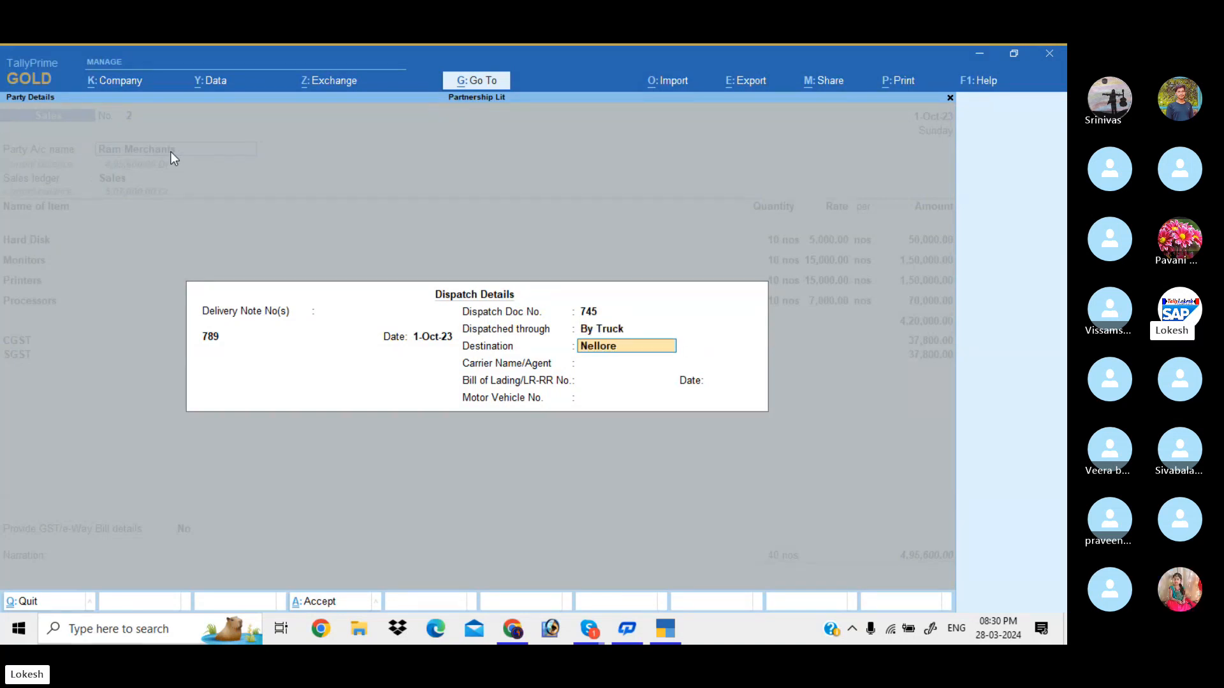
pyautogui.press('Return')
# Fill in the carrier agent's name, bill of lading 741555 dated 1-10, and the vehicle number
pyautogui.write('Mr')
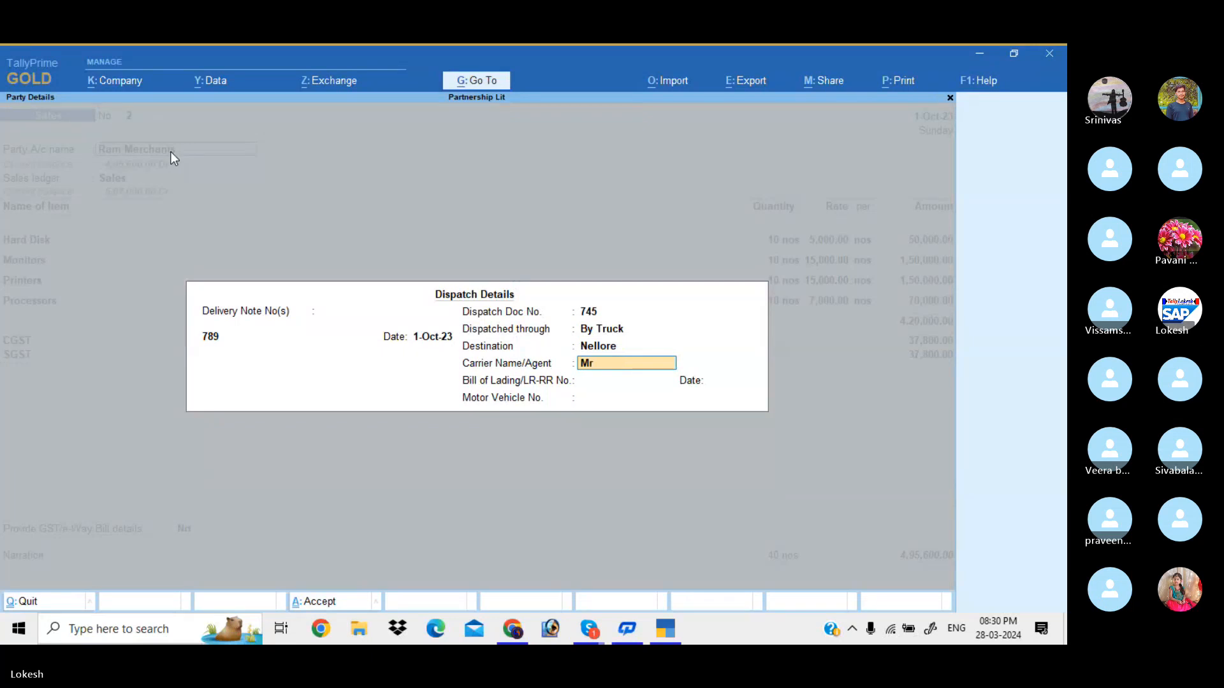
pyautogui.write('.R')
pyautogui.write('am')
pyautogui.press('Return')
pyautogui.write('741')
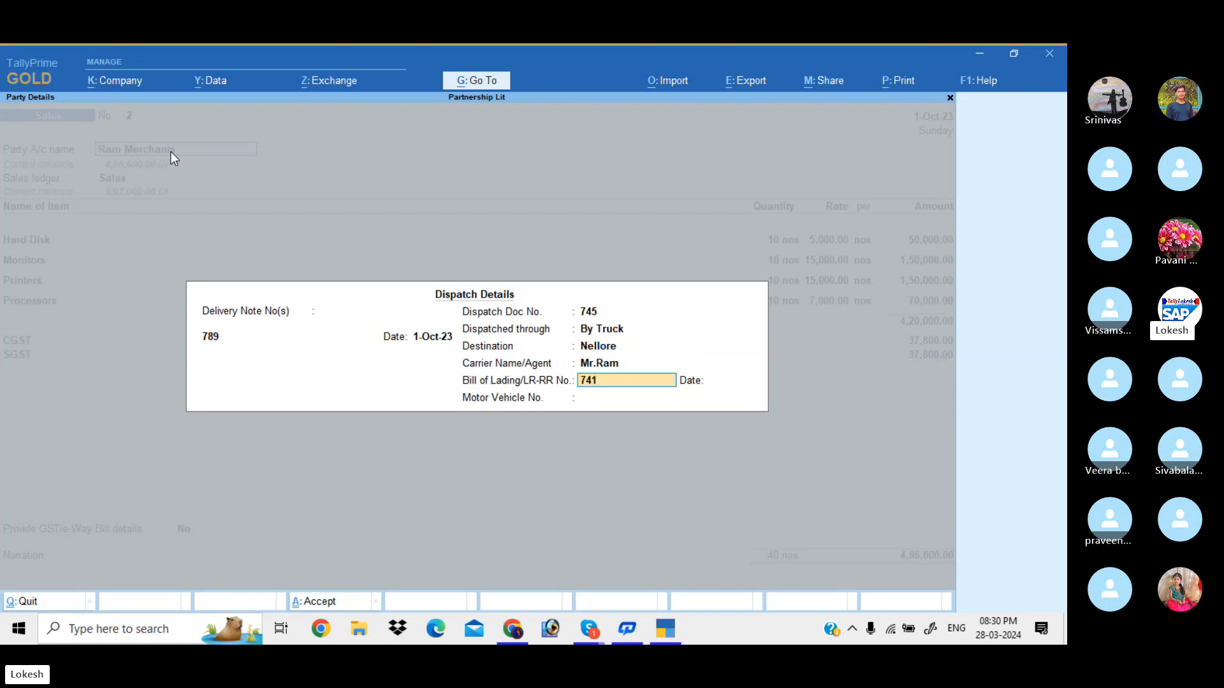
pyautogui.write('555')
pyautogui.press('Return')
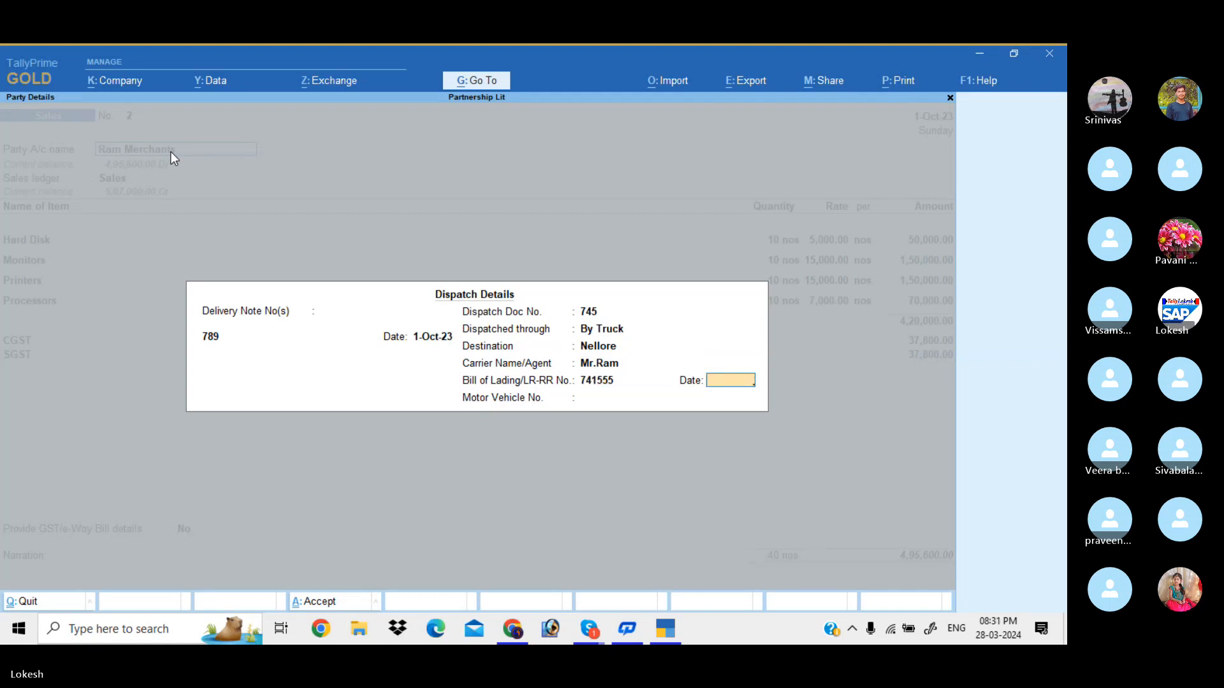
pyautogui.write('1-10')
pyautogui.press('Return')
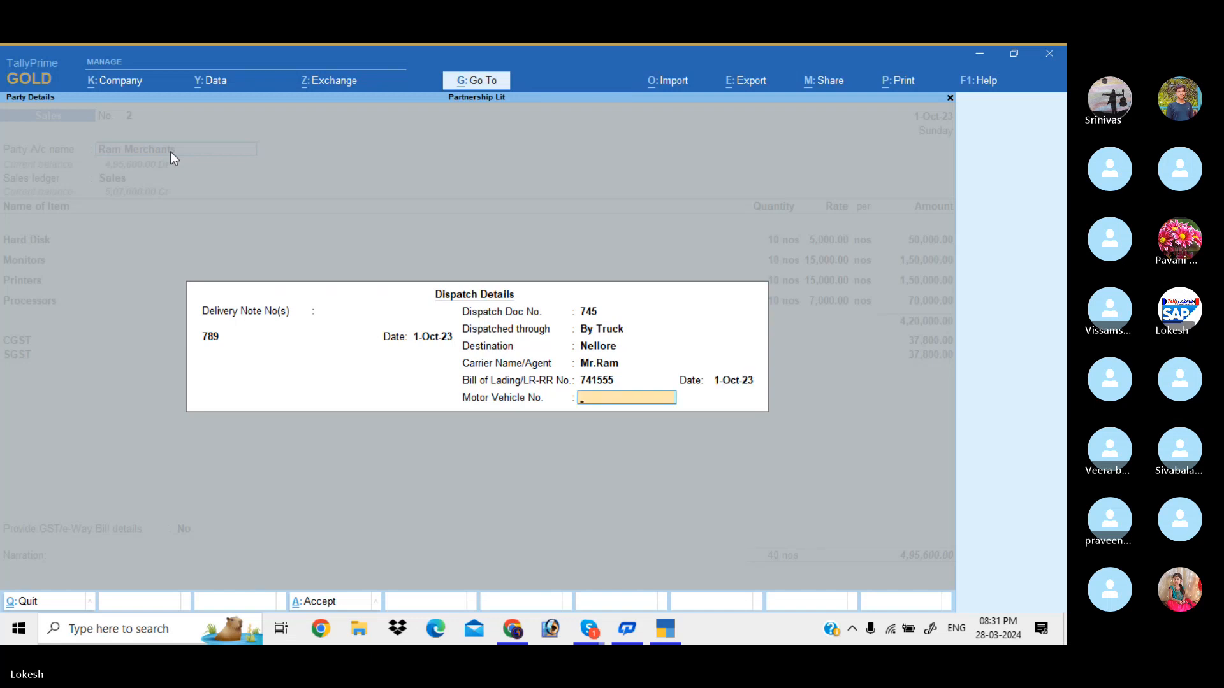
pyautogui.write('Ap74555')
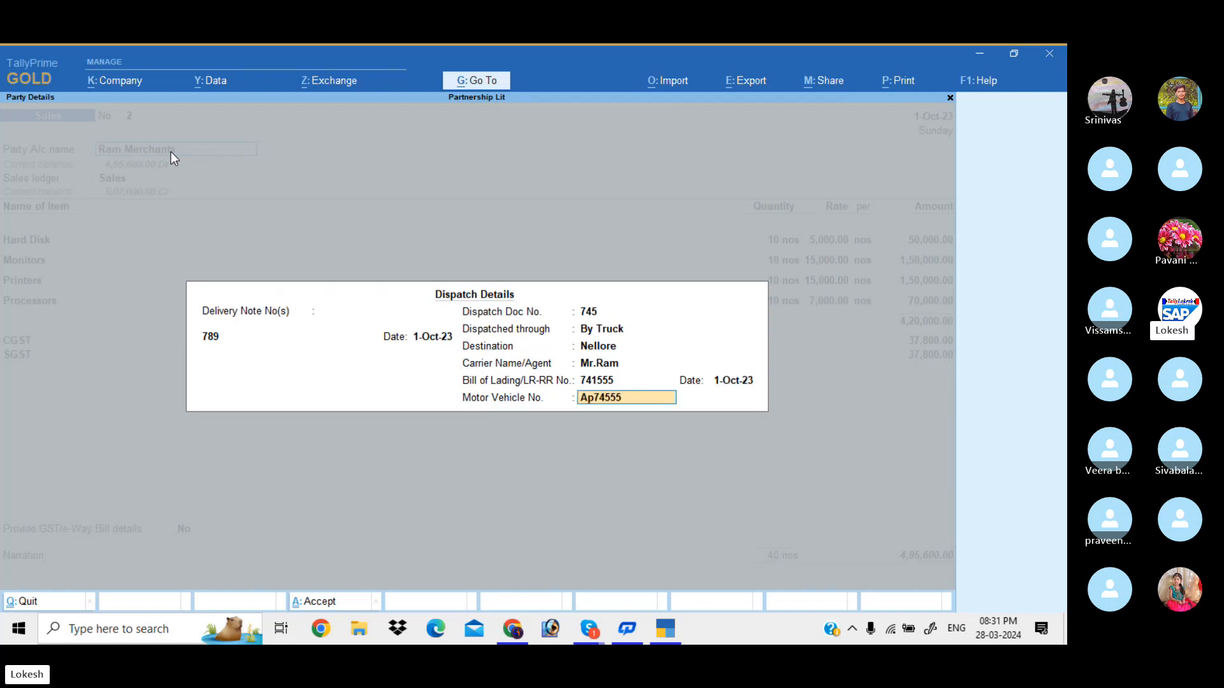
pyautogui.press('Return')
pyautogui.press('Return')
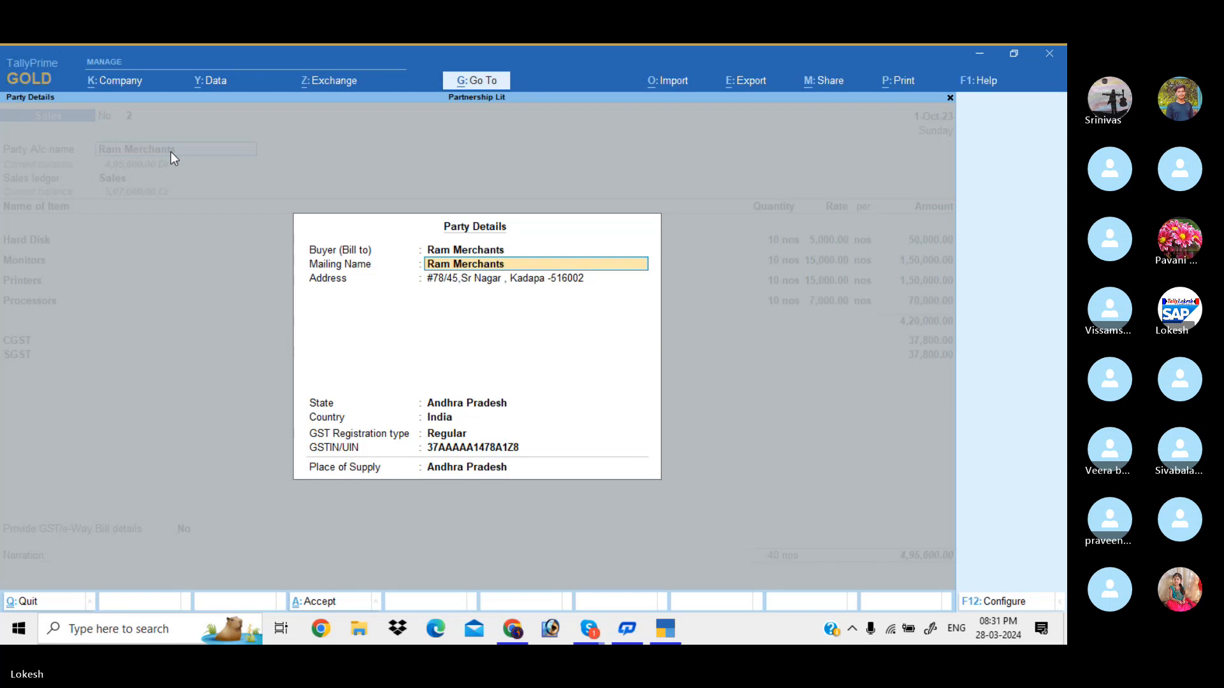
# Accept the party details, then preview the Tax Invoice enlarged and drag down to the tax summary and signature block
pyautogui.hotkey('ctrl', 'a')
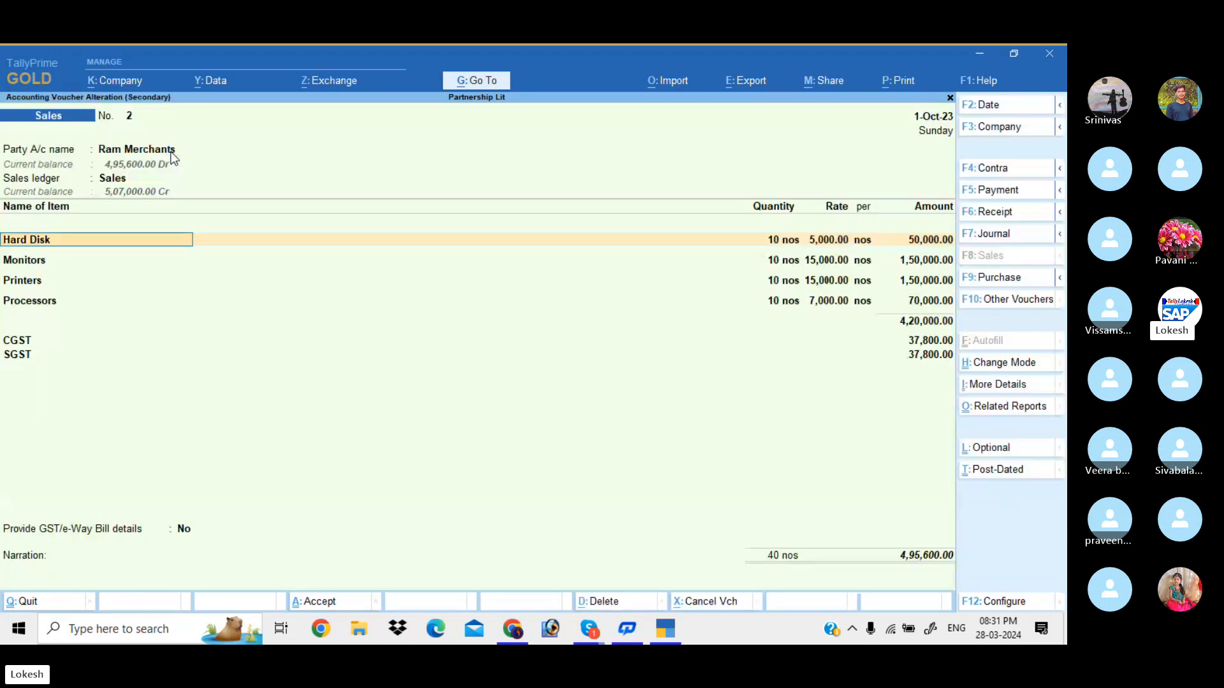
pyautogui.hotkey('ctrl', 'p')
pyautogui.press('i')
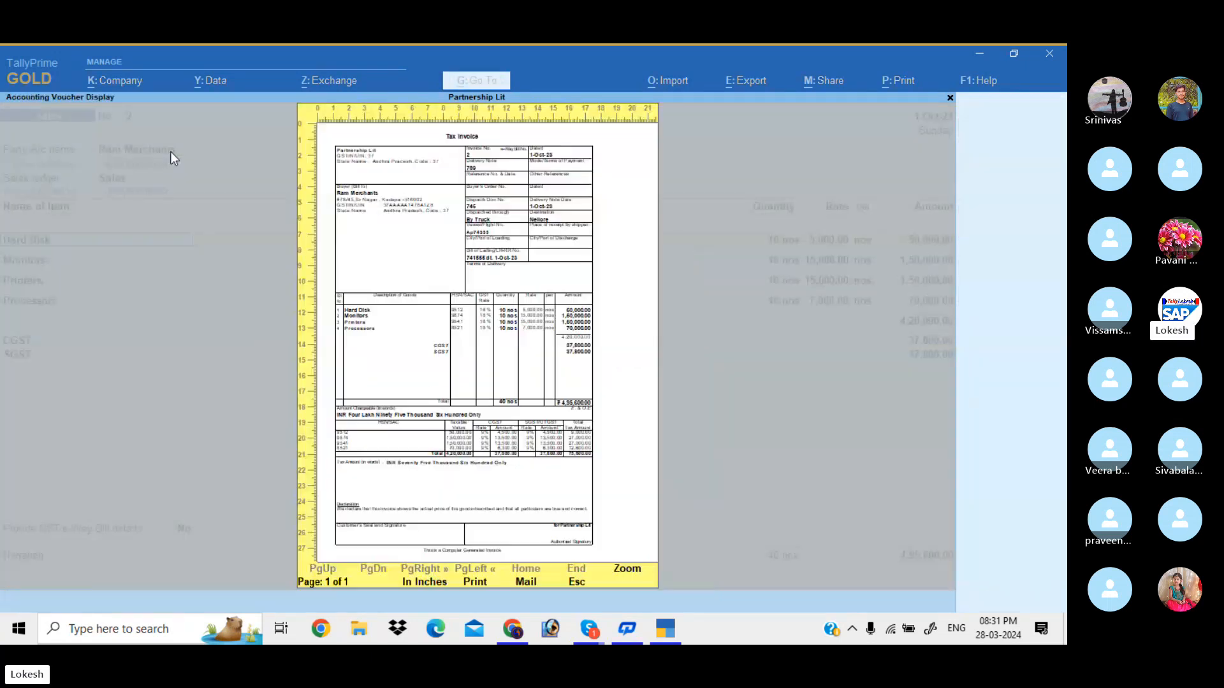
pyautogui.hotkey('alt', 'z')
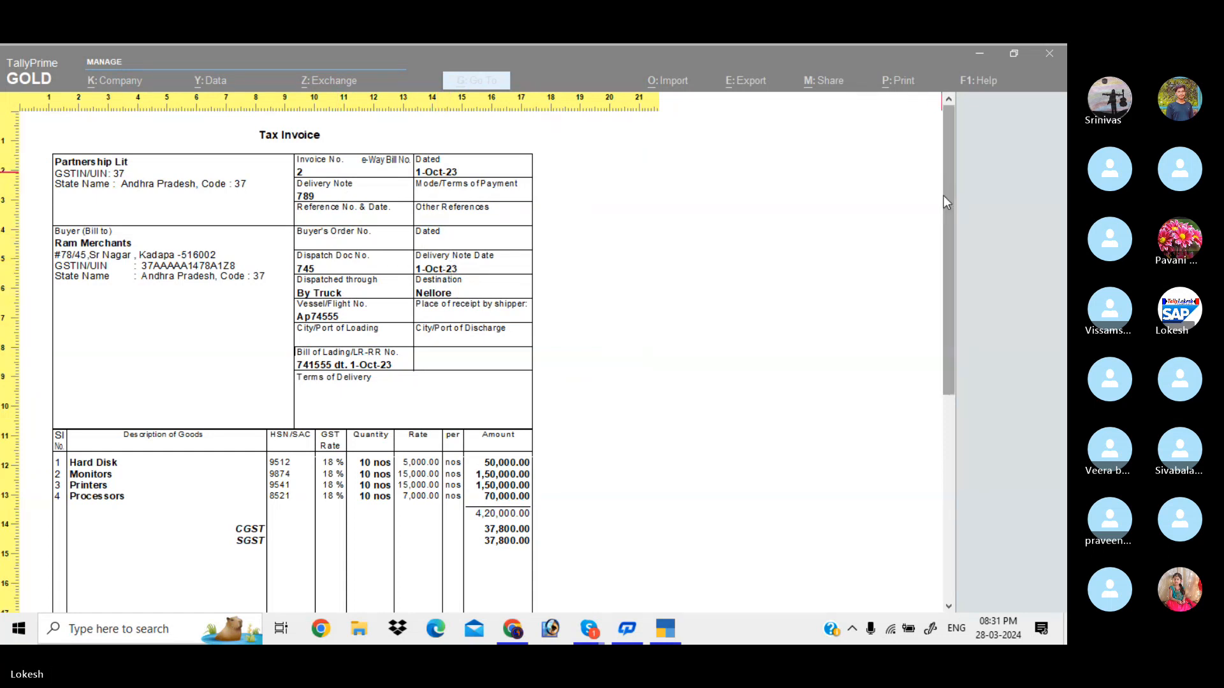
pyautogui.moveTo(946, 197); pyautogui.dragTo(943, 470)
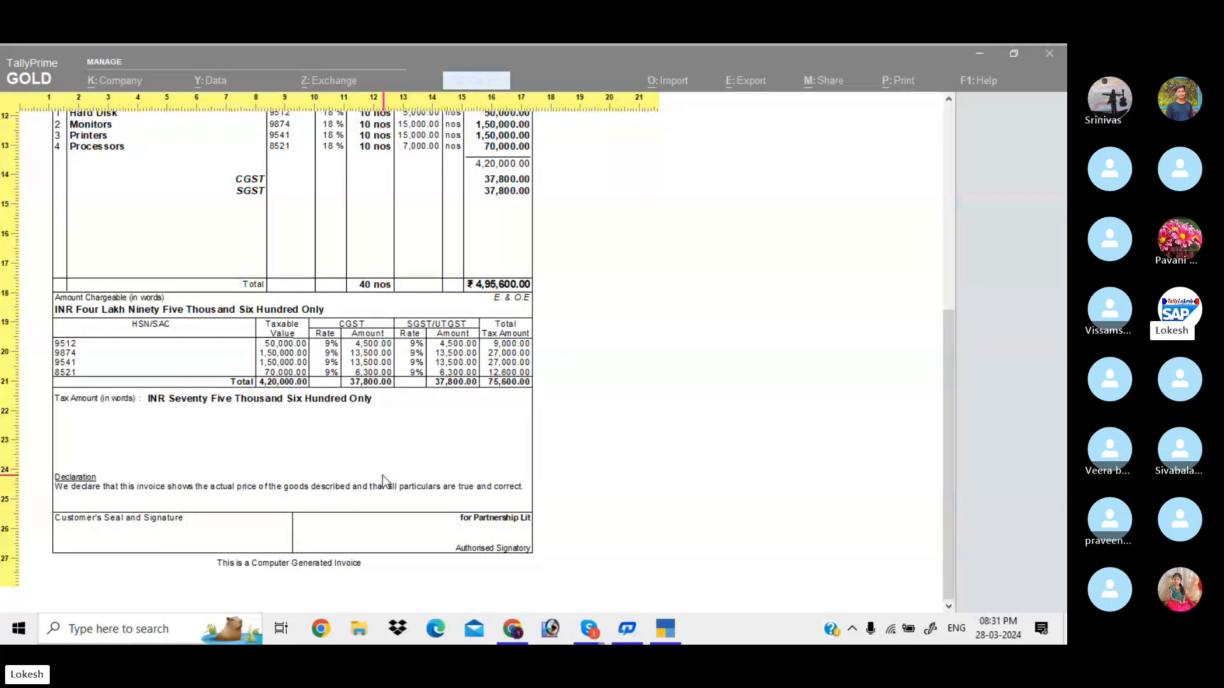
# Leave the preview and start a new ledger named Hdfc Bank under Bank Accounts
pyautogui.press('Escape')
pyautogui.press('Escape')
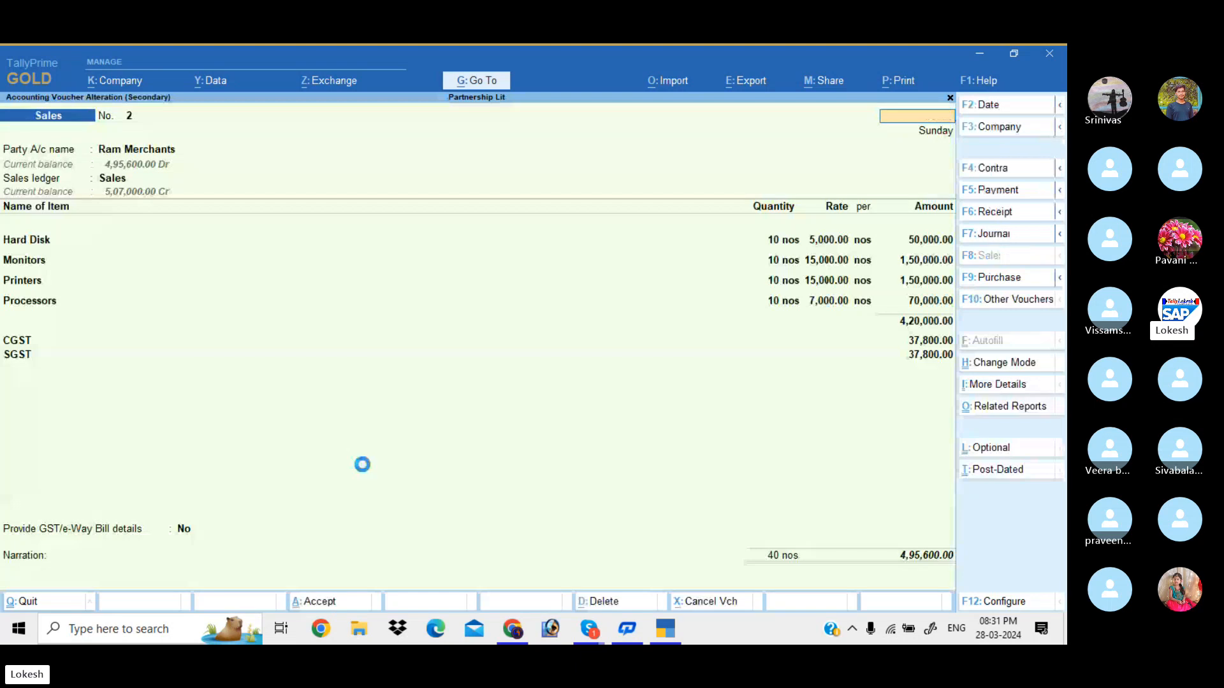
pyautogui.press('Escape')
pyautogui.press('Escape')
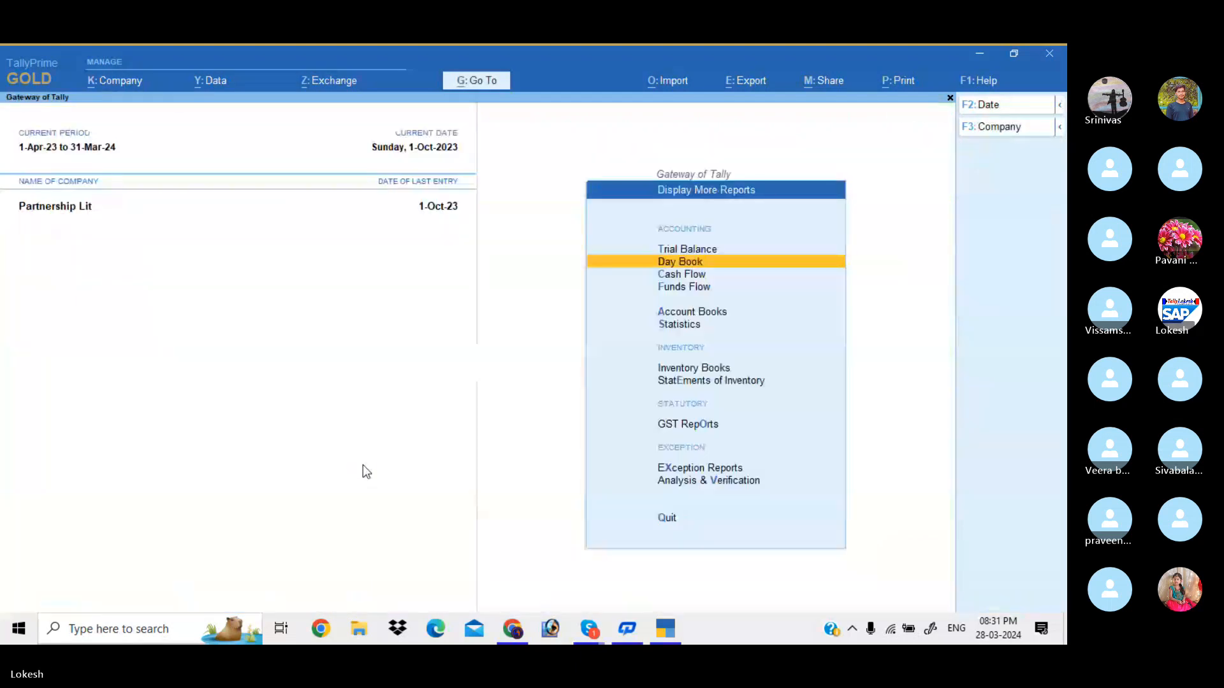
pyautogui.press('Escape')
pyautogui.press('Up')
pyautogui.press('Down')
pyautogui.press('Down')
pyautogui.press('Down')
pyautogui.press('Down')
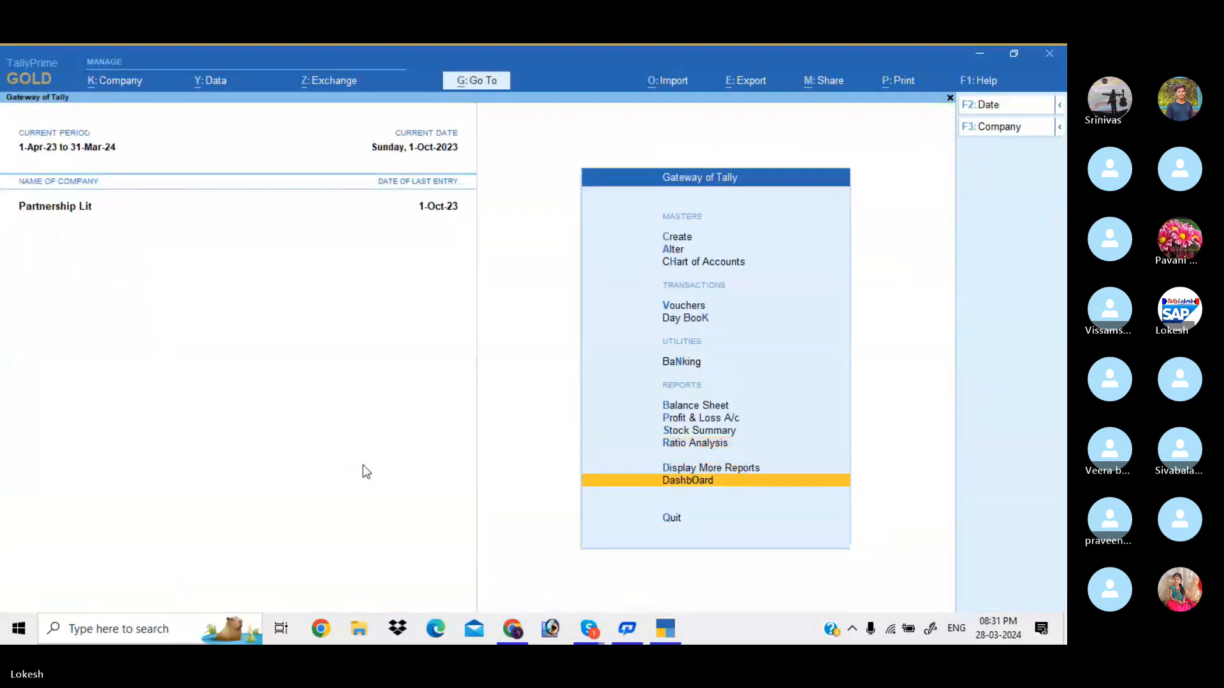
pyautogui.press('Return')
pyautogui.press('Down')
pyautogui.press('Return')
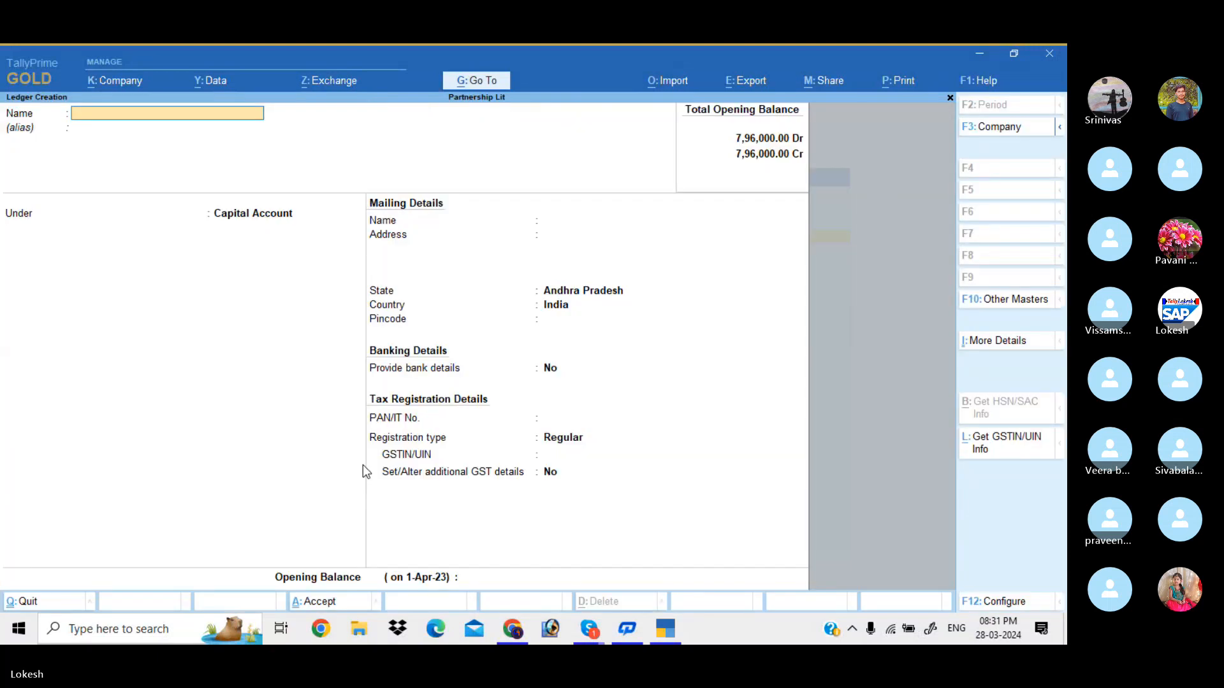
pyautogui.write('Hdfc b')
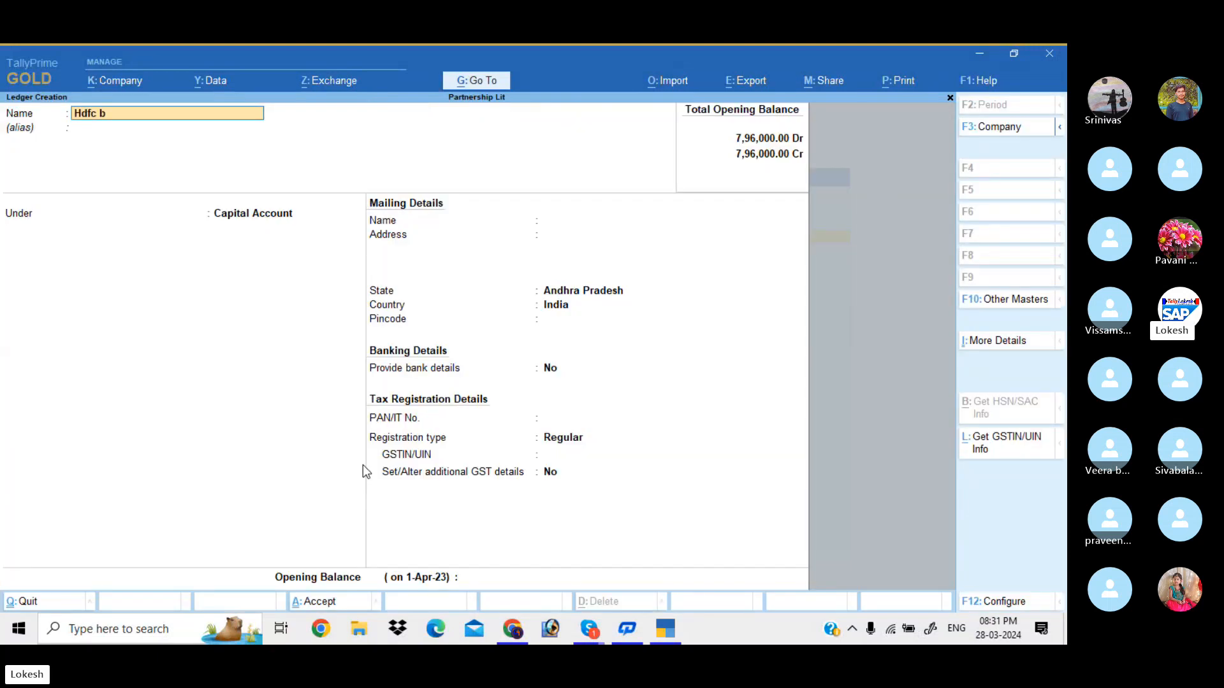
pyautogui.write('ank')
pyautogui.press('Return')
pyautogui.write('ba')
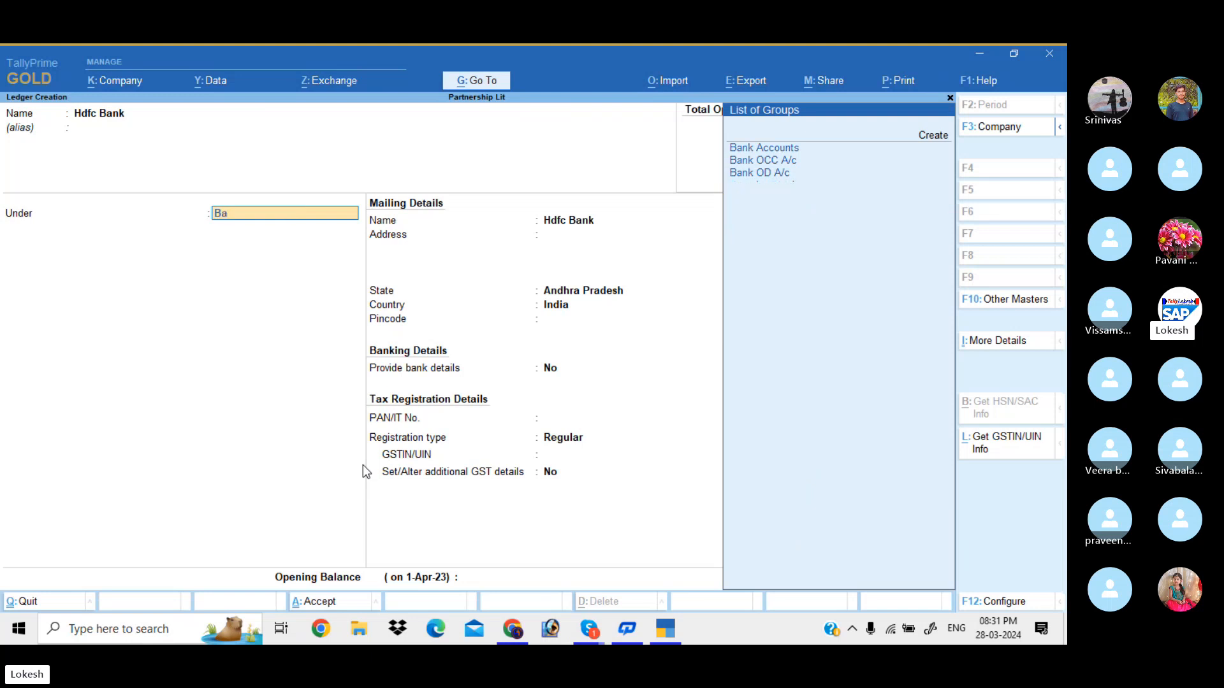
pyautogui.press('Return')
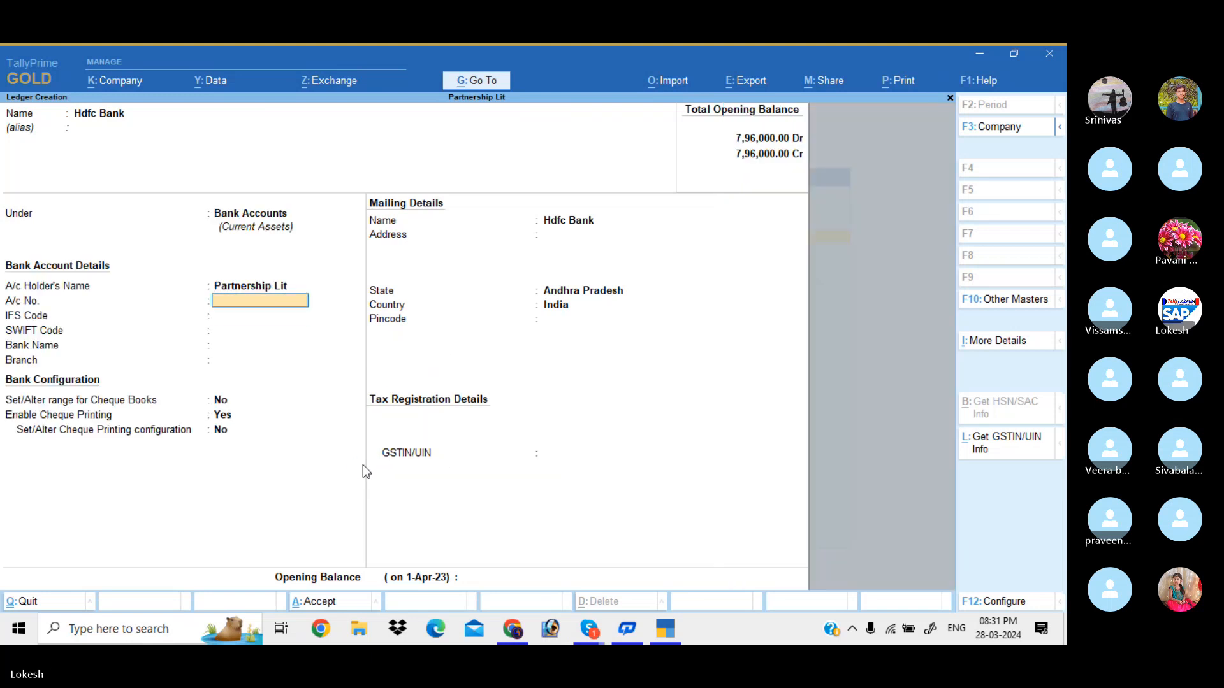
# Enter the account number, IFS HDFC741852, SWIFT 7418596 and branch Kadapa, then save the ledger
pyautogui.write('7418529635')
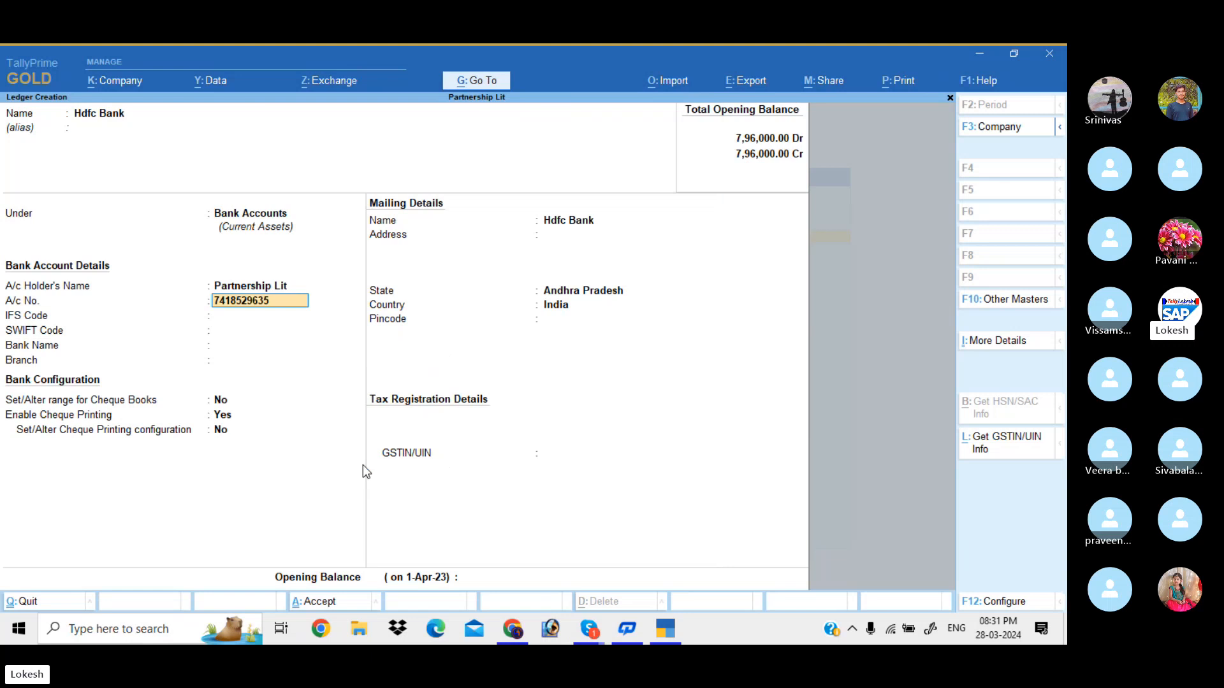
pyautogui.press('Return')
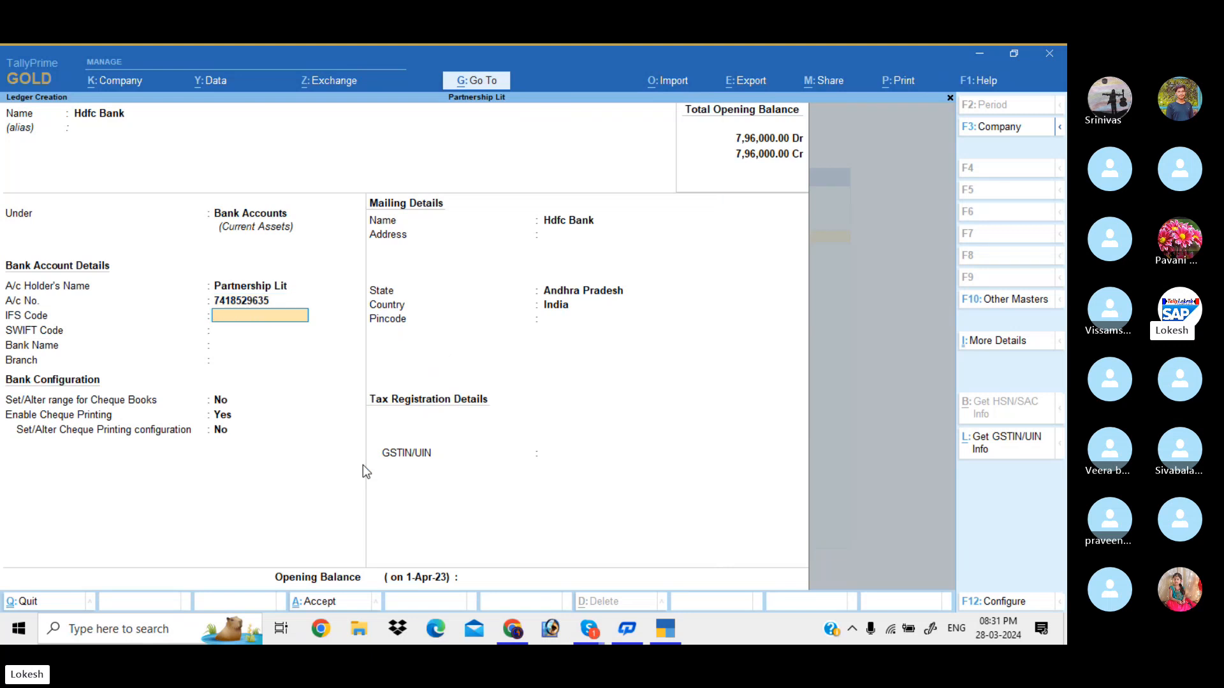
pyautogui.write('HDFC741852')
pyautogui.press('Return')
pyautogui.press('Return')
pyautogui.write('74')
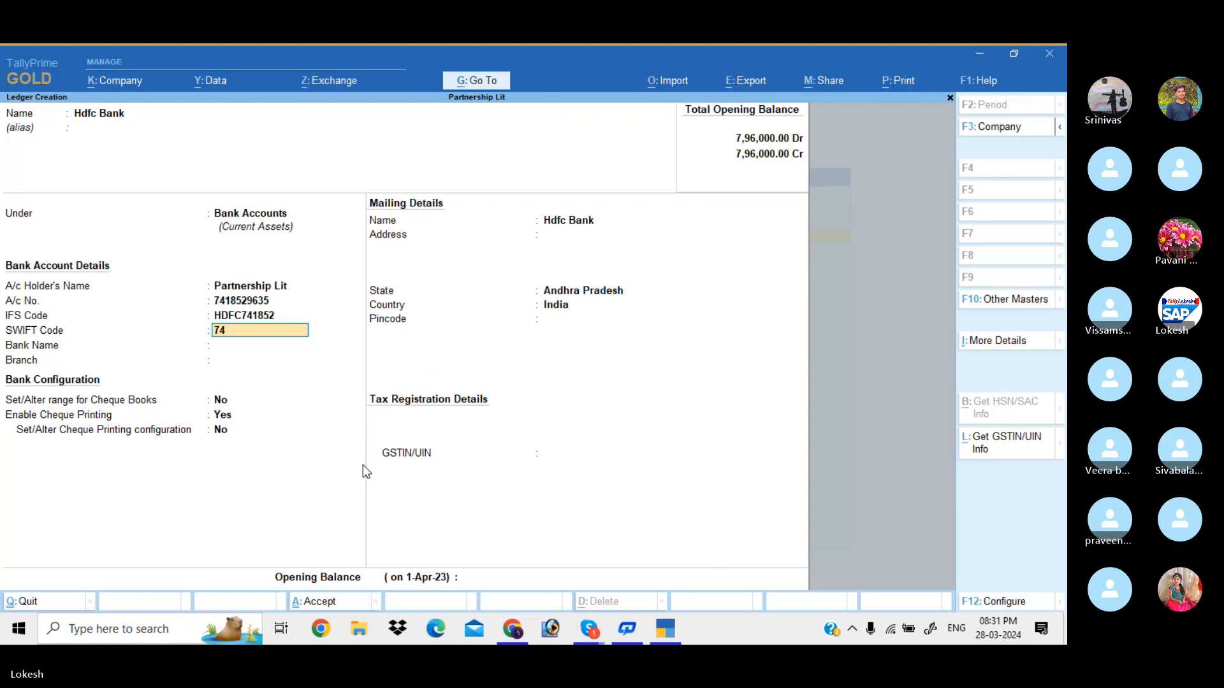
pyautogui.write('18596')
pyautogui.press('Return')
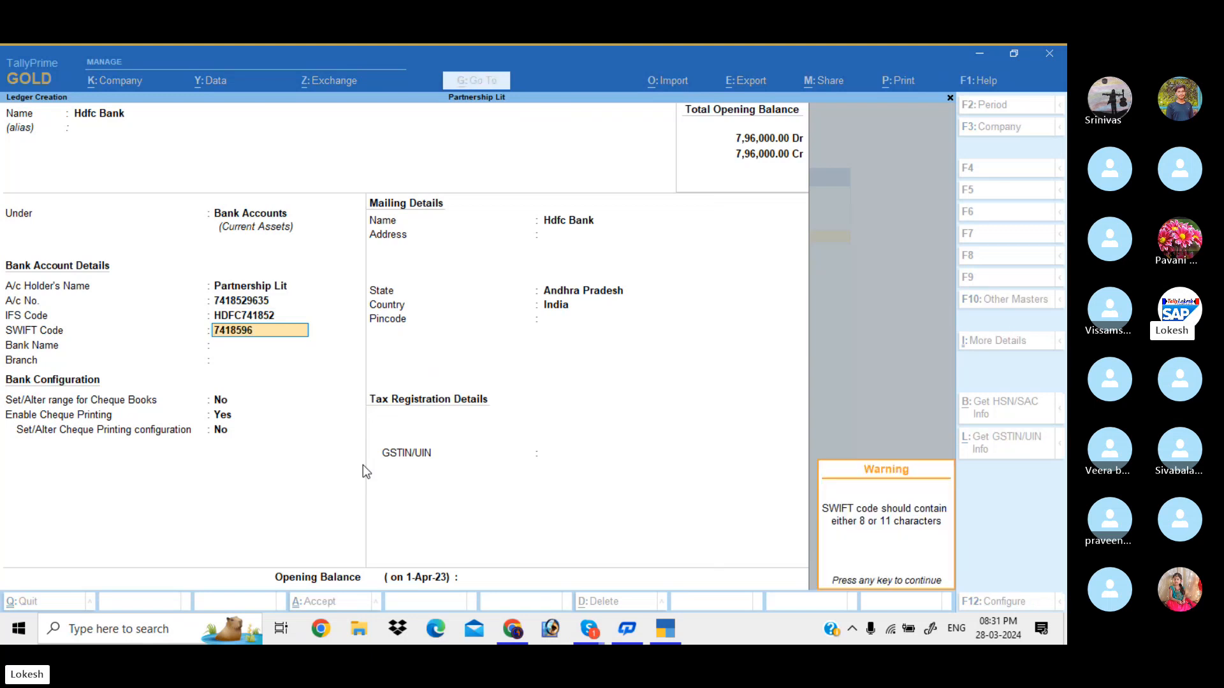
pyautogui.press('Return')
pyautogui.press('Return')
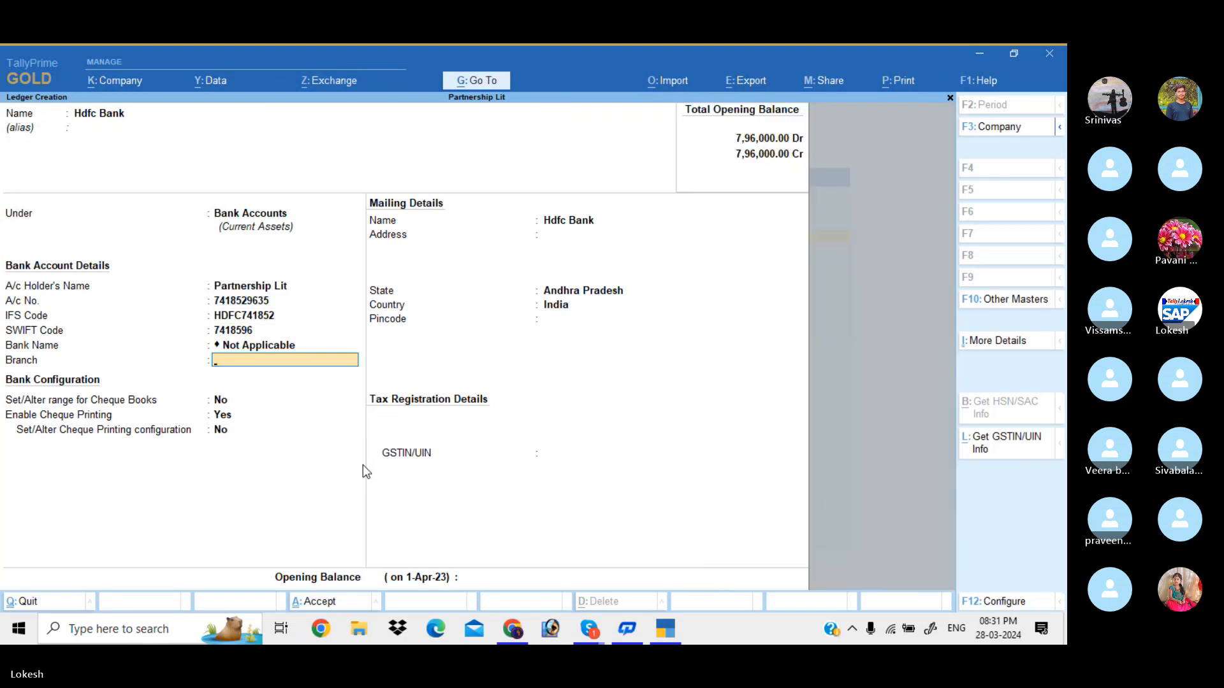
pyautogui.write('Kadapa')
pyautogui.press('Return')
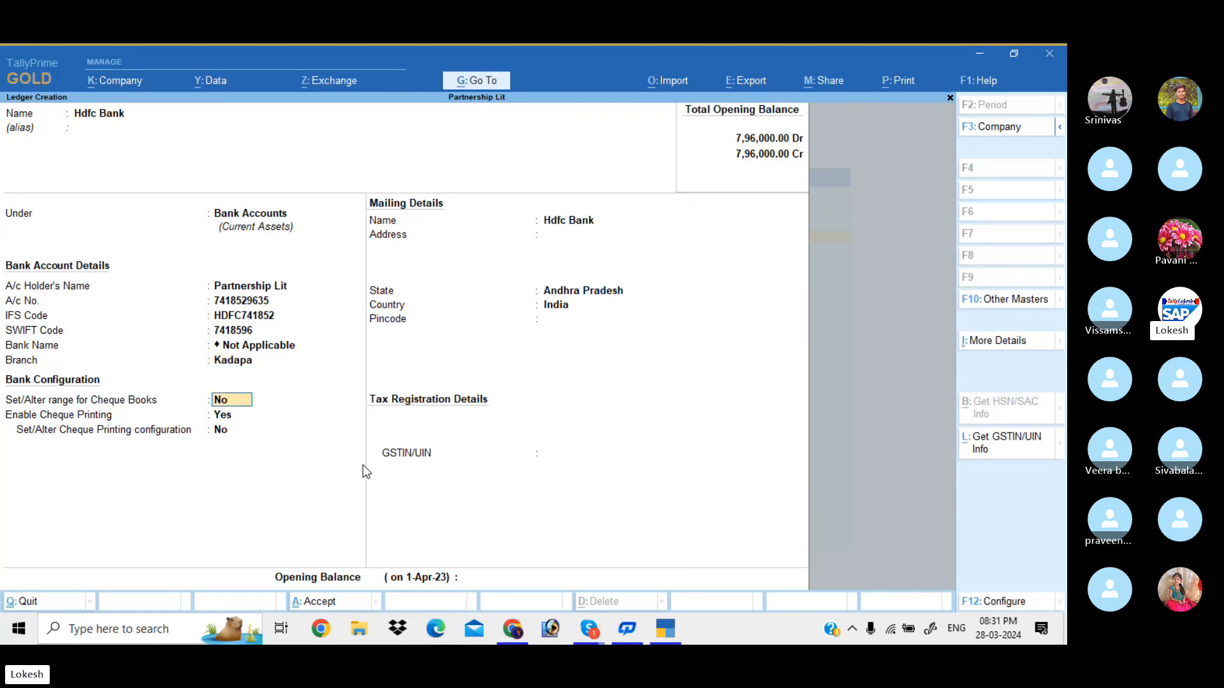
pyautogui.hotkey('ctrl', 'a')
# Quit the blank new ledger form and return to the Gateway of Tally
pyautogui.press('Escape')
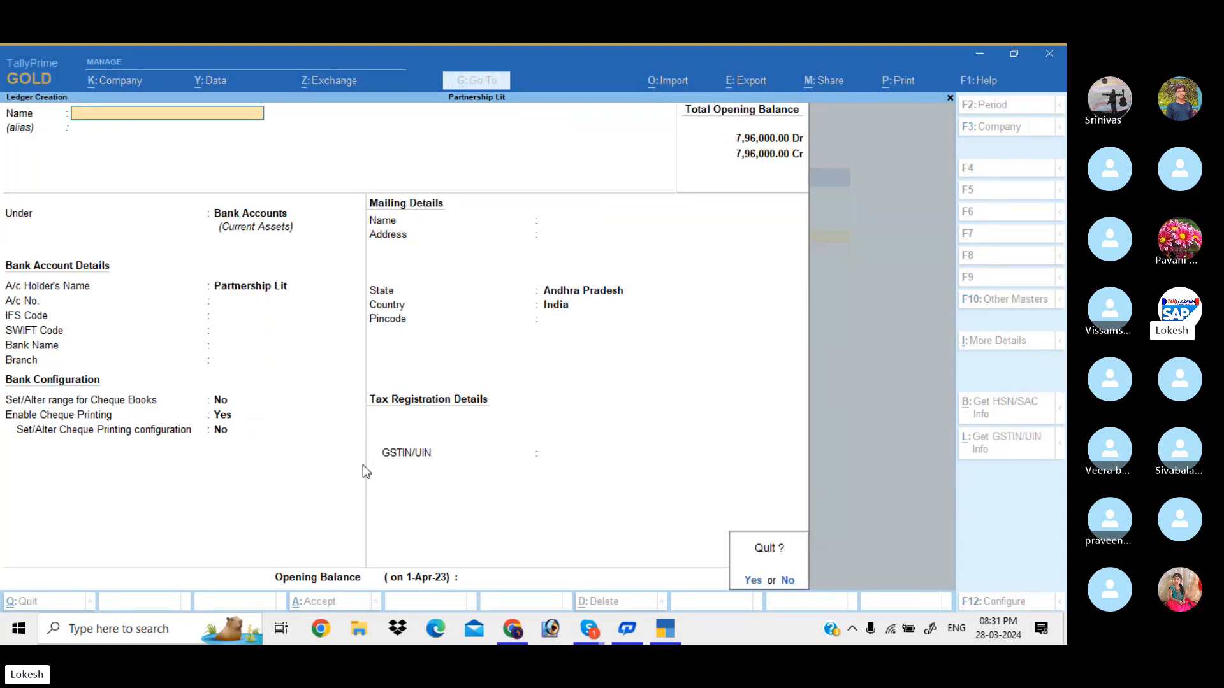
pyautogui.press('y')
pyautogui.press('Escape')
pyautogui.press('Down')
pyautogui.press('Down')
# Open the Ram Merchants sales voucher and set the invoice's printed Bank Name to Hdfc Bank
pyautogui.press('Down')
pyautogui.press('Down')
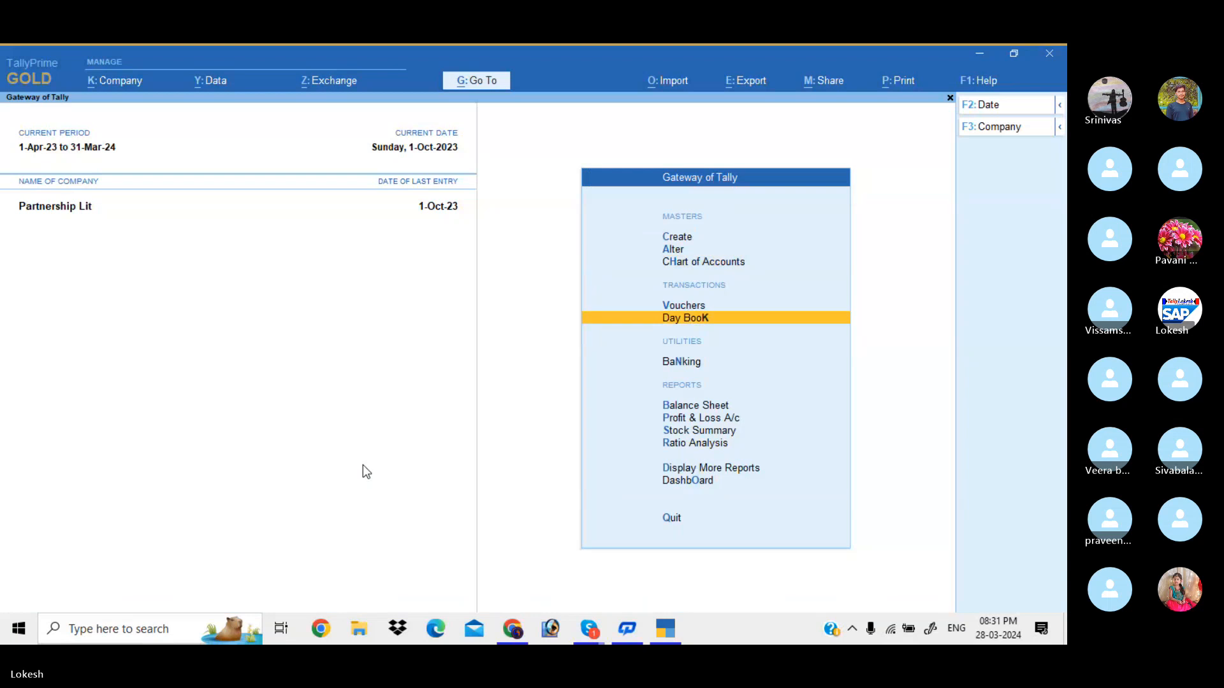
pyautogui.press('Return')
pyautogui.press('Down')
pyautogui.press('Down')
pyautogui.press('Down')
pyautogui.press('Down')
pyautogui.press('Down')
pyautogui.press('Return')
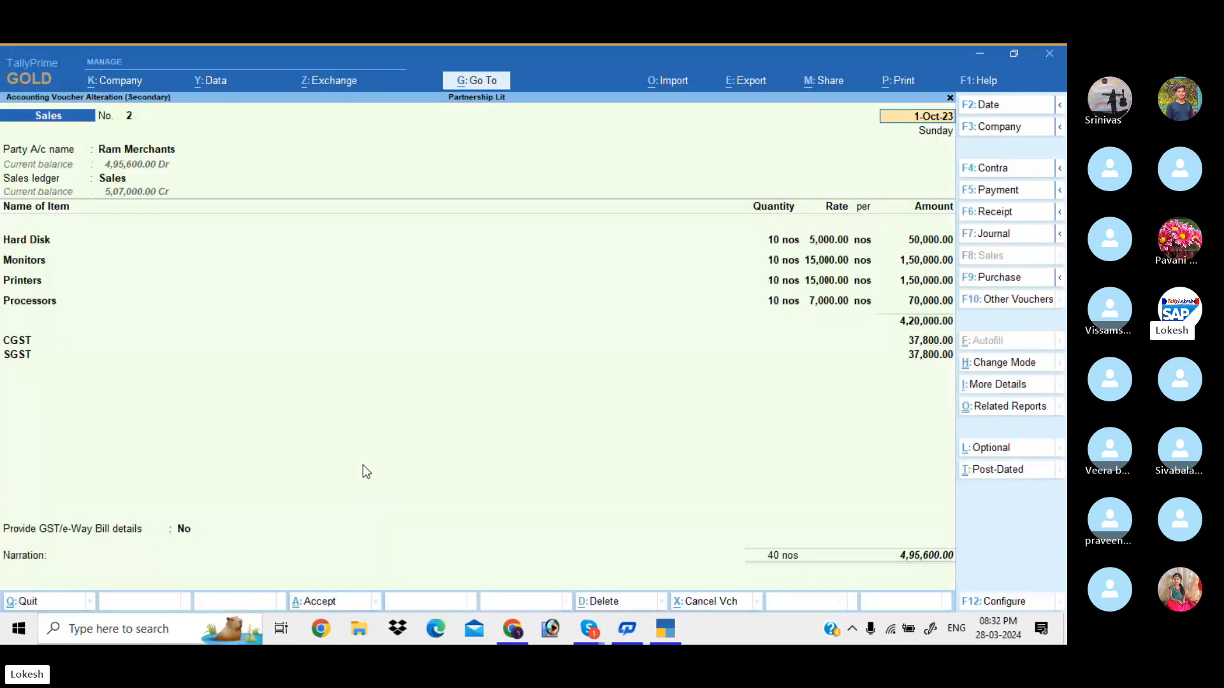
pyautogui.hotkey('ctrl', 'p')
pyautogui.press('c')
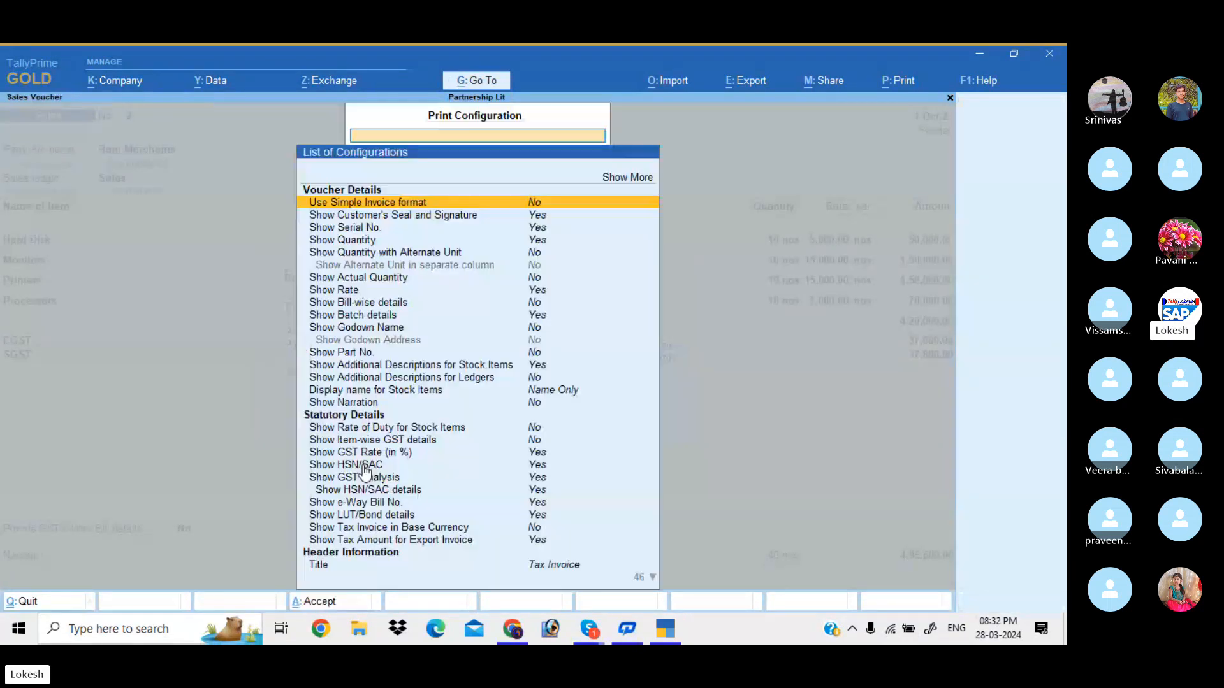
pyautogui.press('Down')
pyautogui.press('Down')
pyautogui.press('Down')
pyautogui.press('Down')
pyautogui.press('Down')
pyautogui.press('Down')
pyautogui.press('Down')
pyautogui.press('Down')
pyautogui.press('Down')
pyautogui.press('Down')
pyautogui.press('Down')
pyautogui.press('Down')
pyautogui.press('Down')
pyautogui.press('Down')
pyautogui.press('Down')
pyautogui.press('Down')
pyautogui.press('Down')
pyautogui.press('Down')
pyautogui.press('Down')
pyautogui.press('Down')
pyautogui.press('Down')
pyautogui.press('Down')
pyautogui.press('Down')
pyautogui.press('Down')
pyautogui.press('Down')
pyautogui.press('Down')
pyautogui.press('Down')
pyautogui.press('Down')
pyautogui.press('Down')
pyautogui.press('Down')
pyautogui.press('Down')
pyautogui.press('Down')
pyautogui.press('Down')
pyautogui.press('Down')
pyautogui.press('Down')
pyautogui.press('Down')
pyautogui.press('Down')
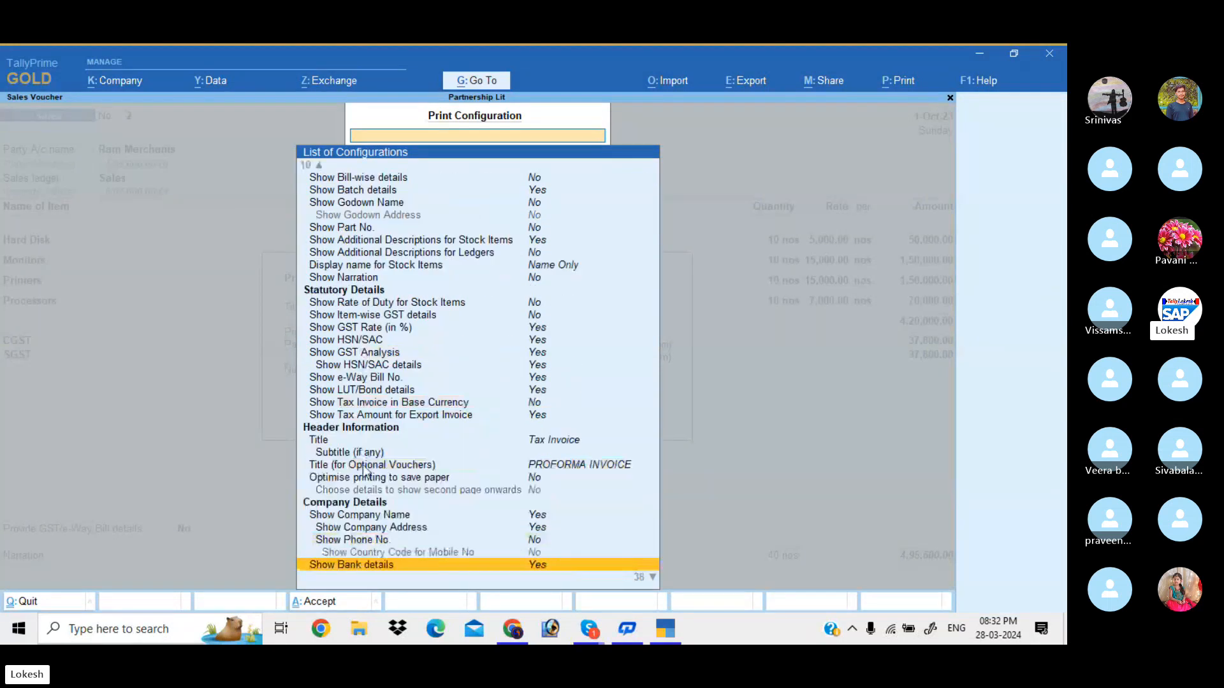
pyautogui.press('Up')
pyautogui.press('Up')
pyautogui.press('Up')
pyautogui.press('Up')
pyautogui.press('Up')
pyautogui.press('Up')
pyautogui.press('Up')
pyautogui.press('Up')
pyautogui.press('Up')
pyautogui.press('Up')
pyautogui.press('Up')
pyautogui.press('Up')
pyautogui.press('Up')
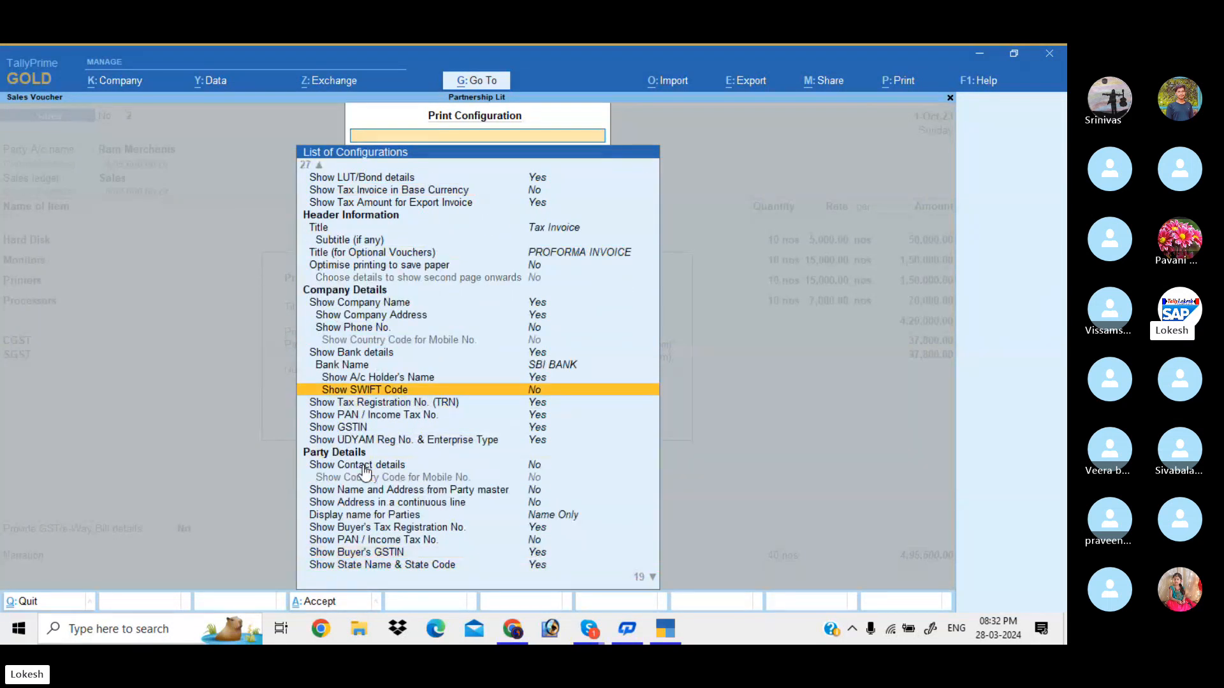
pyautogui.press('Return')
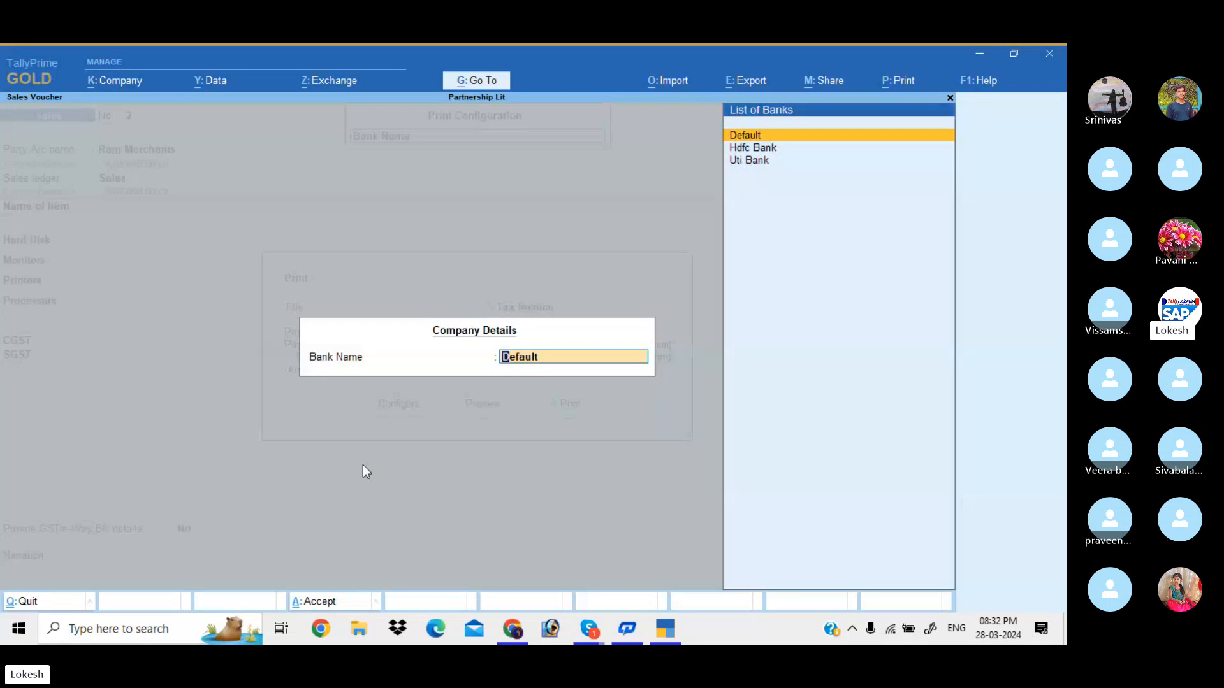
pyautogui.press('Down')
pyautogui.press('Return')
pyautogui.press('Down')
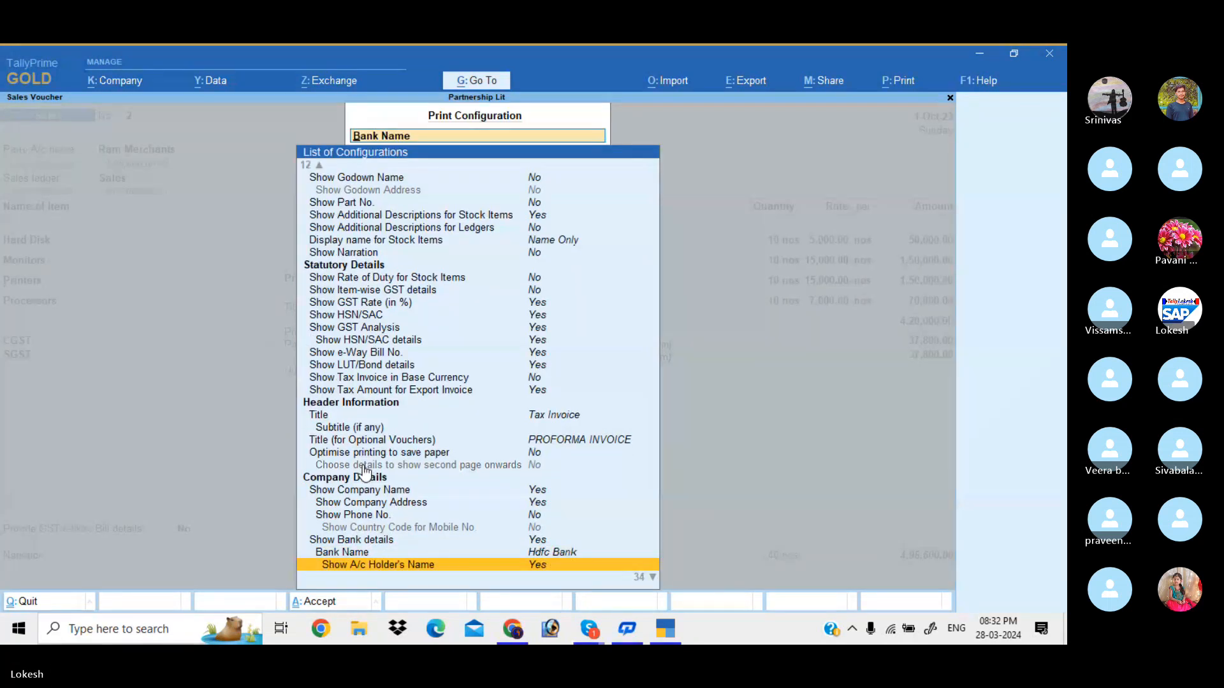
pyautogui.hotkey('ctrl', 'a')
# Preview the Tax Invoice zoomed in and scroll down to check the Hdfc Bank details
pyautogui.press('Return')
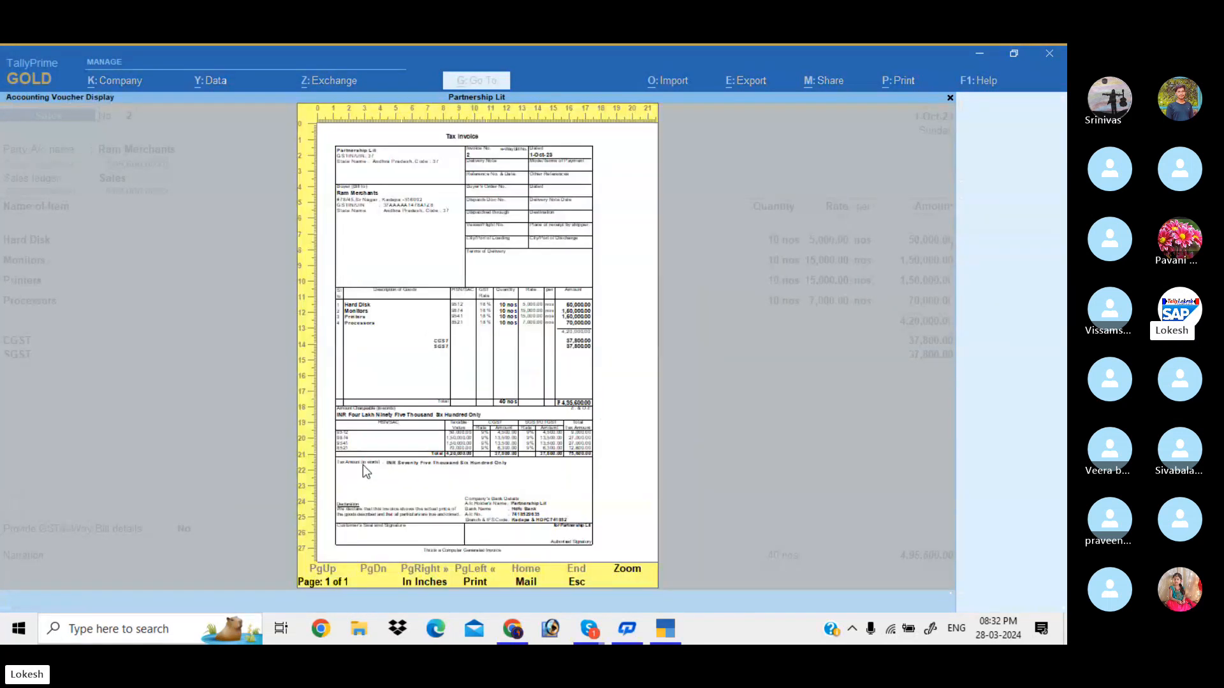
pyautogui.click(362, 464)
pyautogui.scroll(-5, 362, 465)
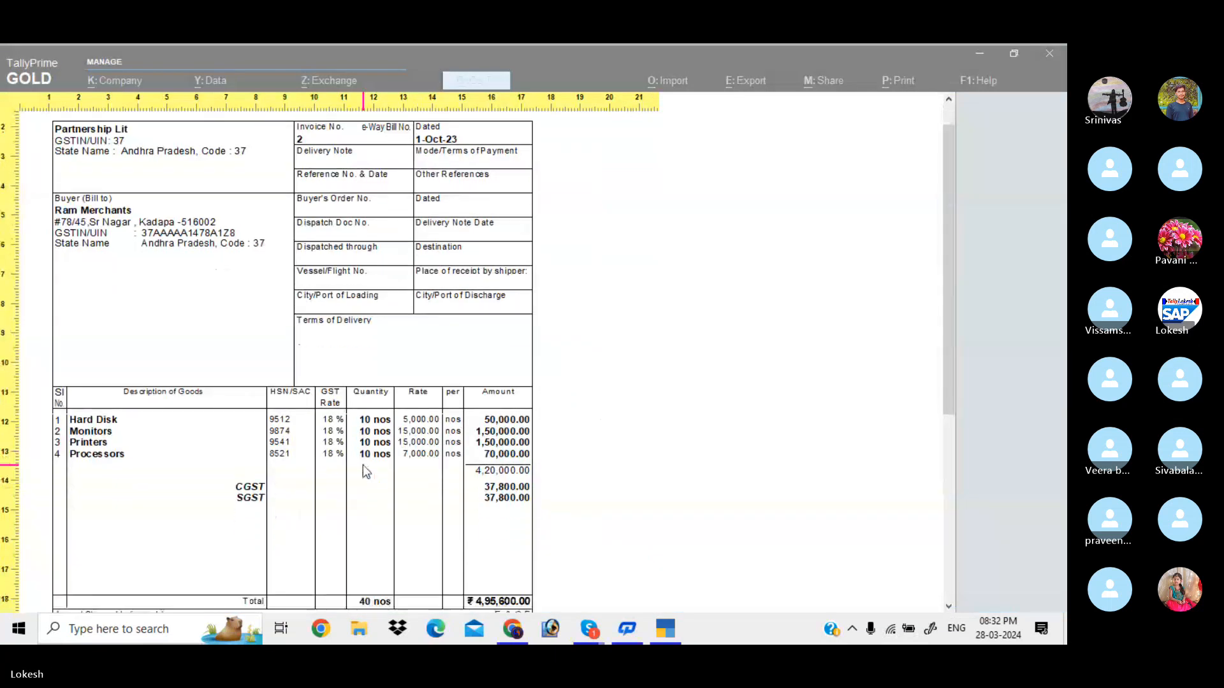
pyautogui.scroll(-3, 363, 469)
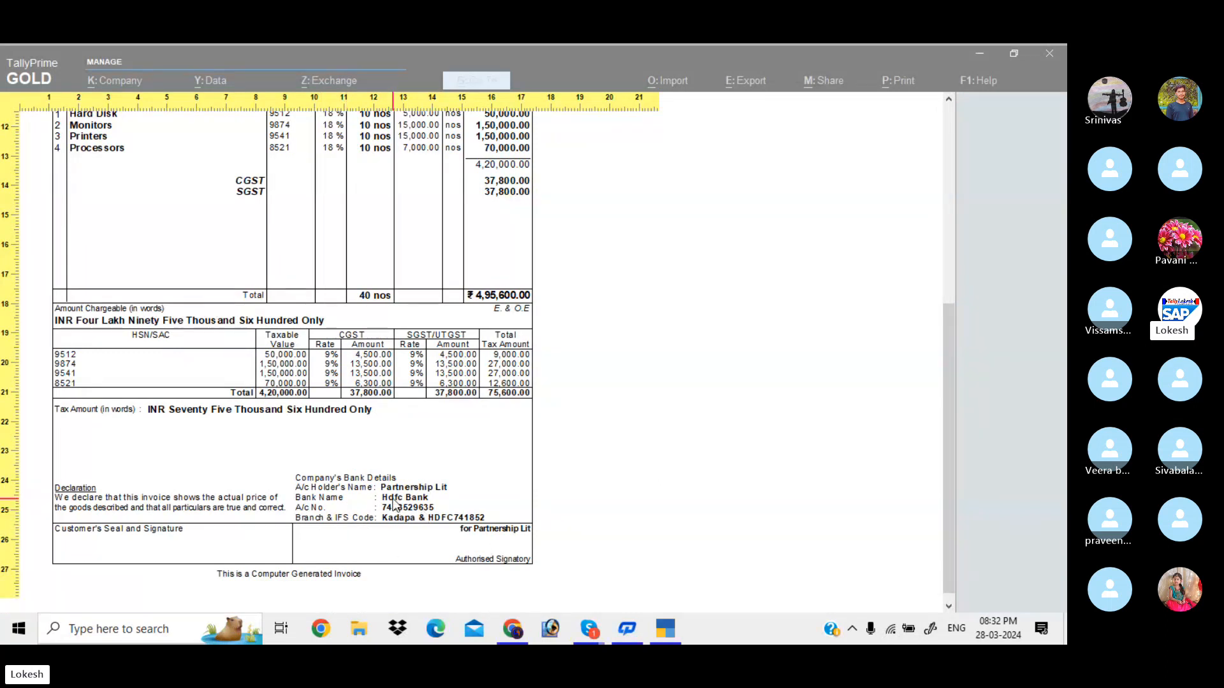
pyautogui.press('Escape')
pyautogui.press('Left')
pyautogui.press('Left')
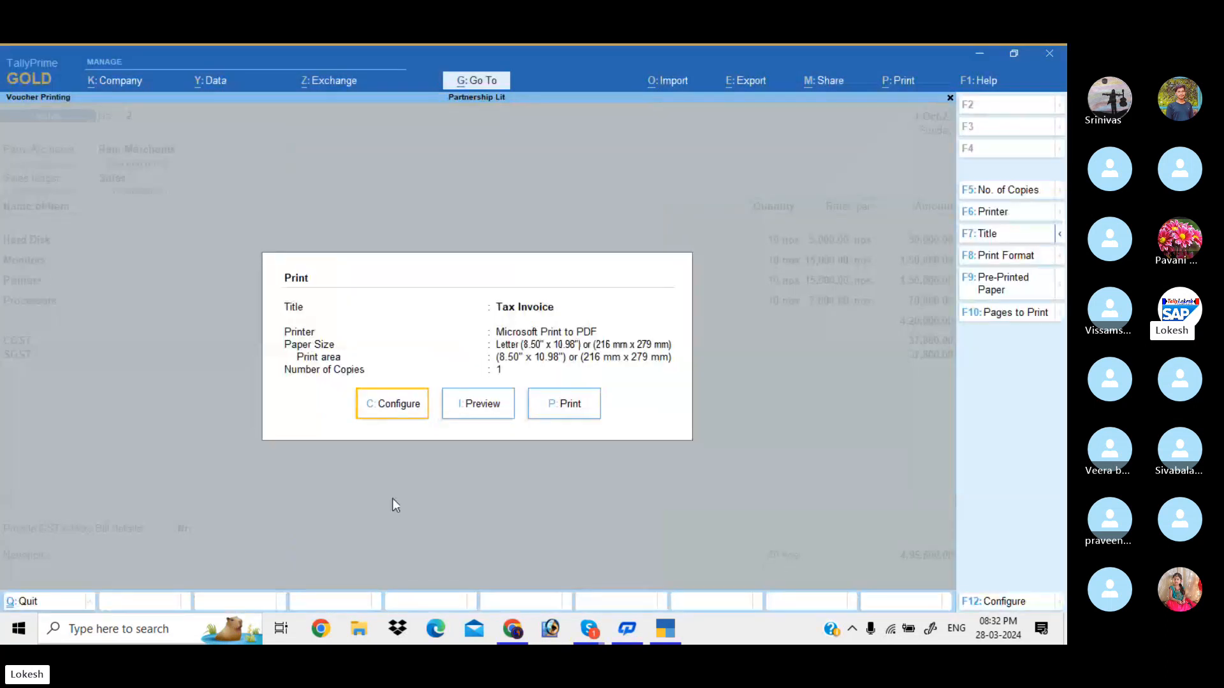
# Change the invoice's printed Bank Name setting to Uti Bank
pyautogui.press('Return')
pyautogui.press('Down')
pyautogui.press('Down')
pyautogui.press('Down')
pyautogui.press('Down')
pyautogui.press('Down')
pyautogui.press('Down')
pyautogui.press('Down')
pyautogui.press('Down')
pyautogui.press('Down')
pyautogui.press('Down')
pyautogui.press('Down')
pyautogui.press('Down')
pyautogui.press('Down')
pyautogui.press('Down')
pyautogui.press('Down')
pyautogui.press('Down')
pyautogui.press('Down')
pyautogui.press('Down')
pyautogui.press('Down')
pyautogui.press('Down')
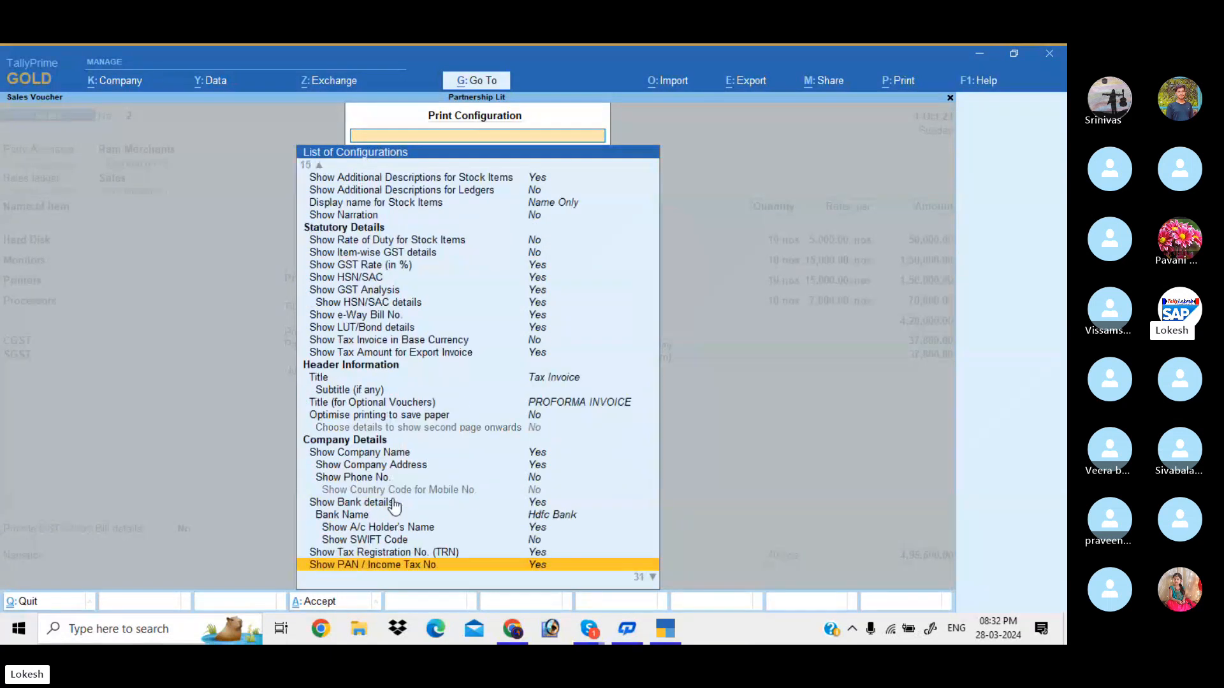
pyautogui.press('Down')
pyautogui.press('Down')
pyautogui.press('Down')
pyautogui.press('Down')
pyautogui.press('Down')
pyautogui.press('Down')
pyautogui.press('Down')
pyautogui.press('Down')
pyautogui.press('Down')
pyautogui.press('Down')
pyautogui.press('Down')
pyautogui.press('Down')
pyautogui.press('Down')
pyautogui.press('Down')
pyautogui.press('Up')
pyautogui.press('Up')
pyautogui.press('Up')
pyautogui.press('Up')
pyautogui.press('Up')
pyautogui.press('Up')
pyautogui.press('Up')
pyautogui.press('Up')
pyautogui.press('Up')
pyautogui.press('Up')
pyautogui.press('Up')
pyautogui.press('Up')
pyautogui.press('Up')
pyautogui.press('Up')
pyautogui.press('Up')
pyautogui.press('Up')
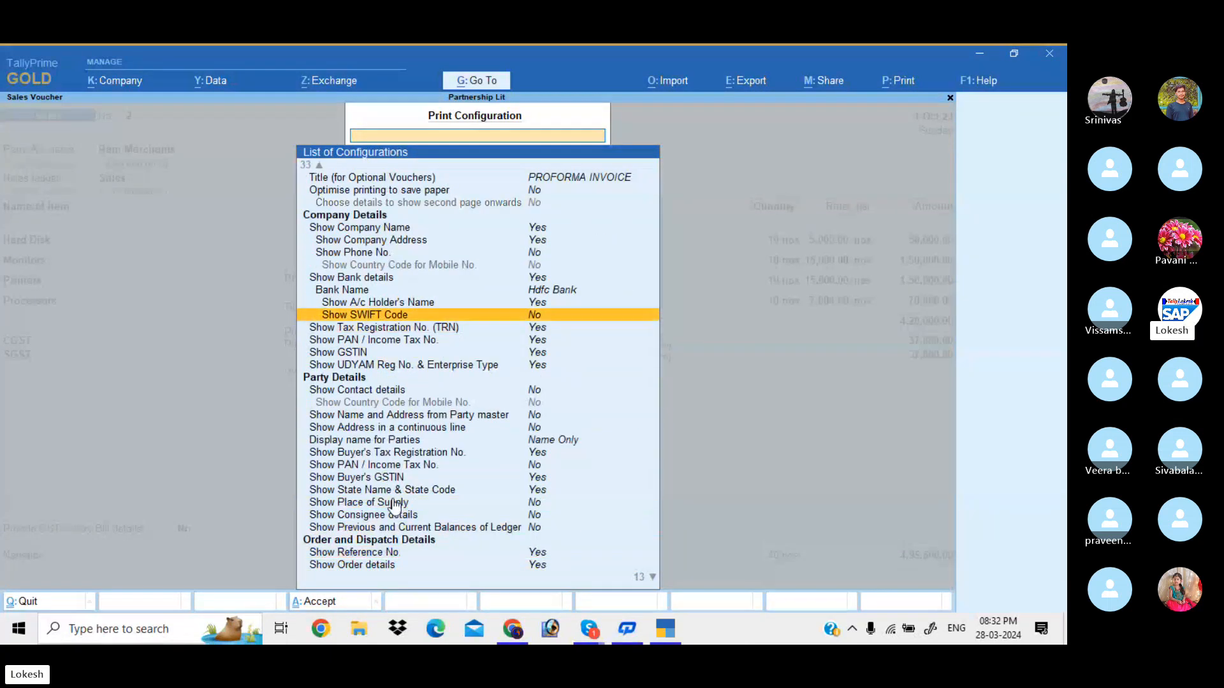
pyautogui.press('Up')
pyautogui.press('Up')
pyautogui.press('Return')
pyautogui.press('Down')
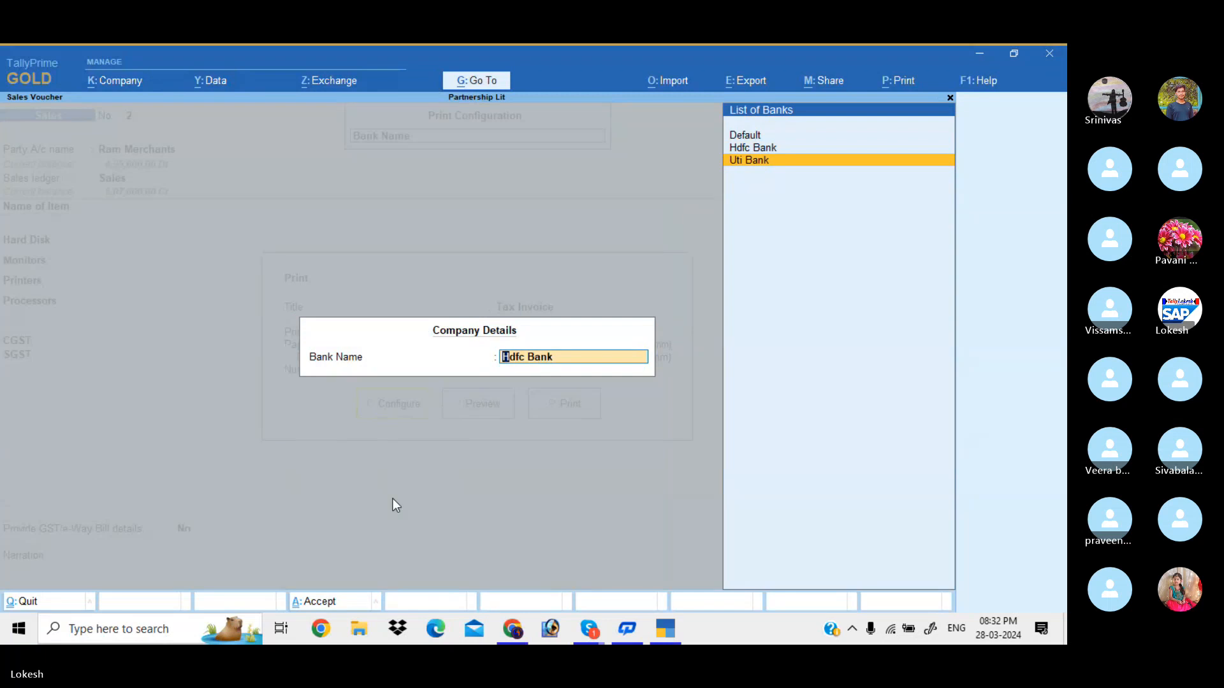
pyautogui.press('Return')
pyautogui.press('Escape')
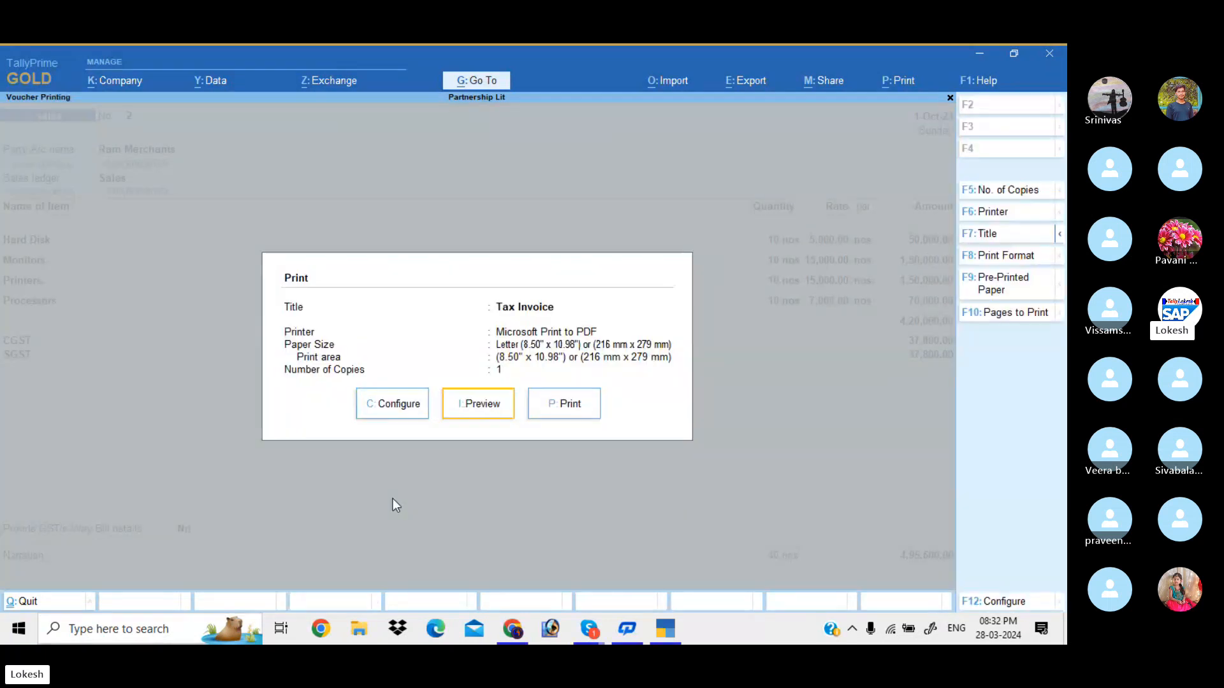
# Preview the Tax Invoice at full size and scroll down to the Uti Bank details
pyautogui.press('i')
pyautogui.press('Return')
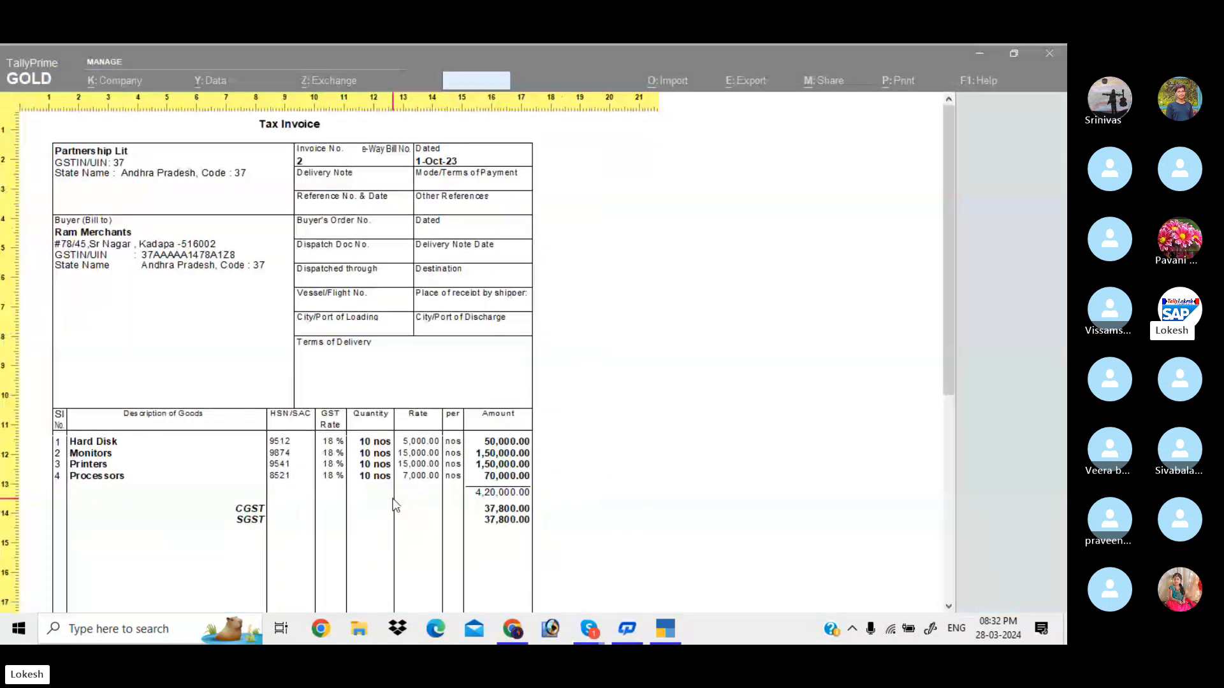
pyautogui.scroll(-5, 395, 505)
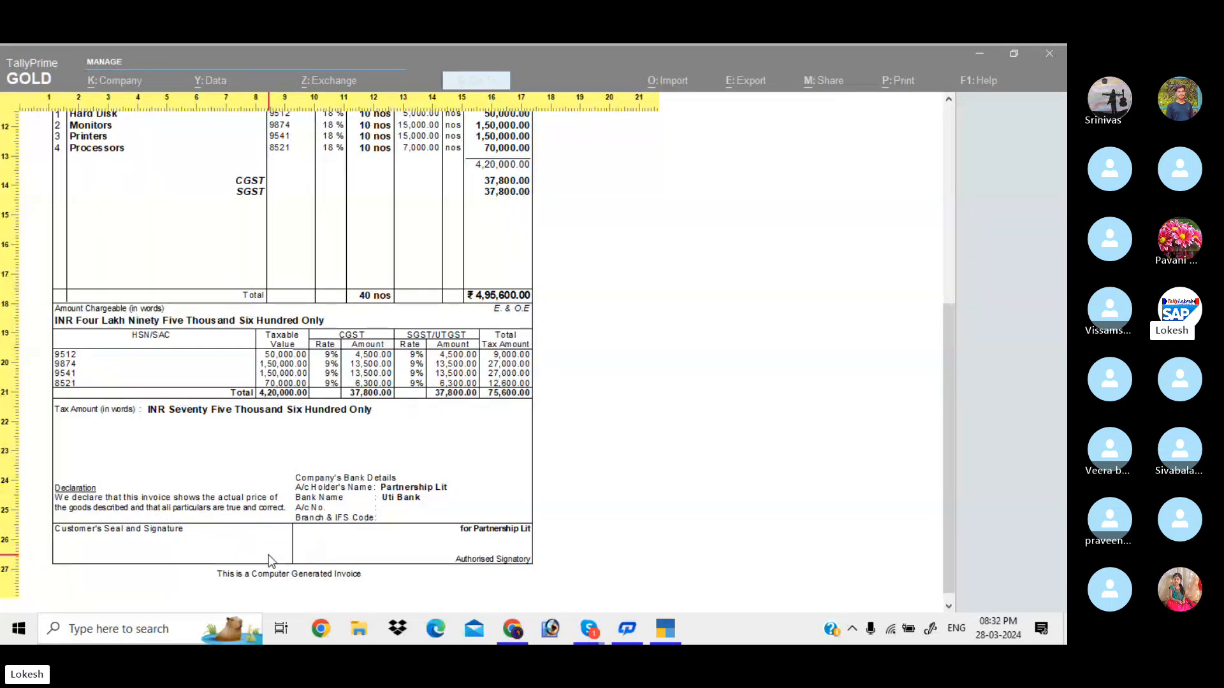
# Leave the zoomed Tax Invoice preview and close the voucher and Day Book
pyautogui.press('Escape')
pyautogui.press('Escape')
pyautogui.press('Escape')
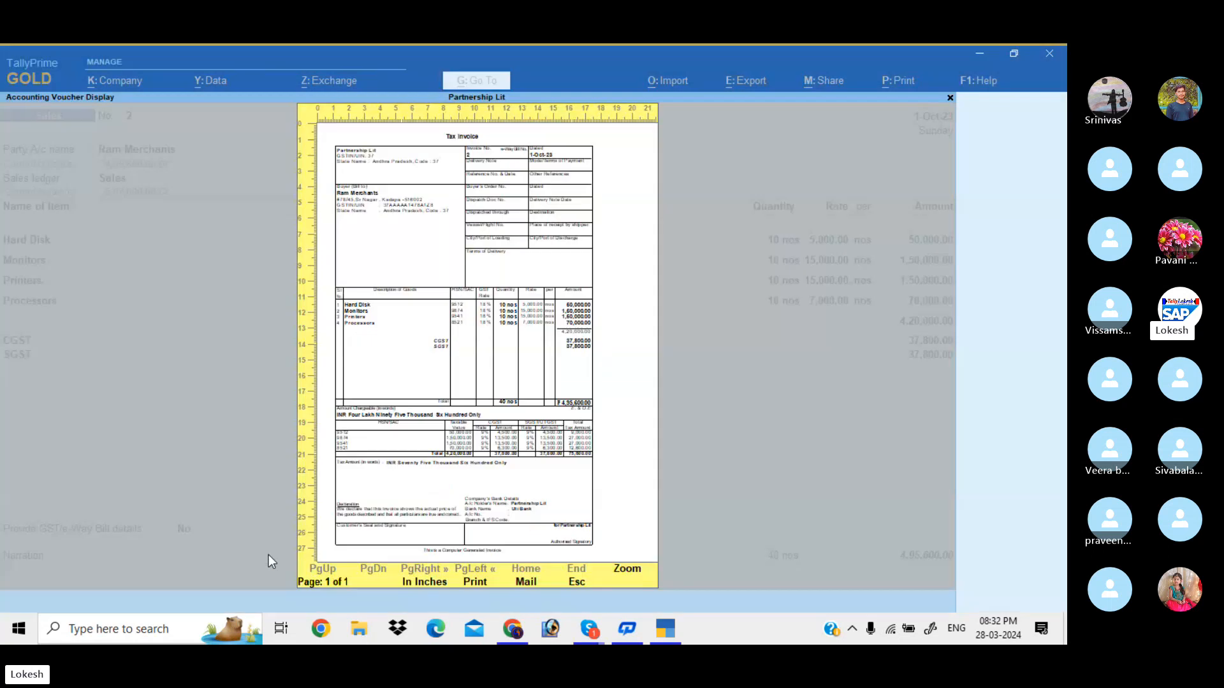
pyautogui.press('Escape')
pyautogui.press('Escape')
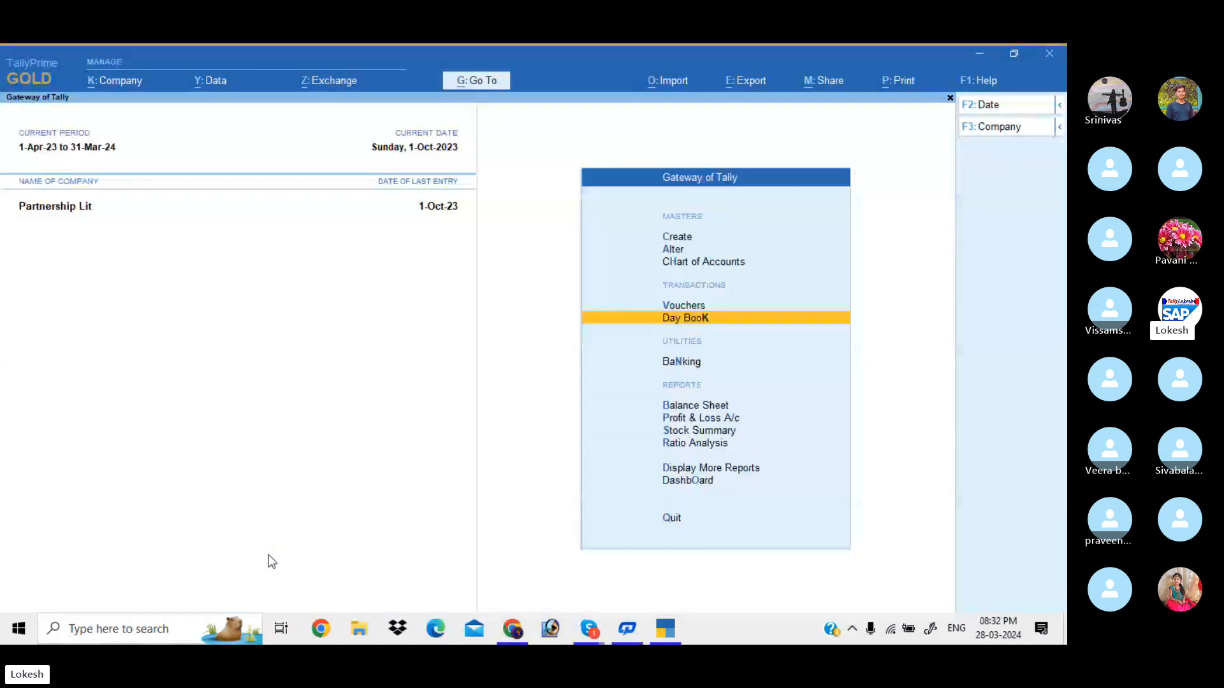
# Open the Sales voucher type for alteration from the Alter masters list
pyautogui.press('Up')
pyautogui.press('Up')
pyautogui.press('Up')
pyautogui.press('Return')
pyautogui.write('S')
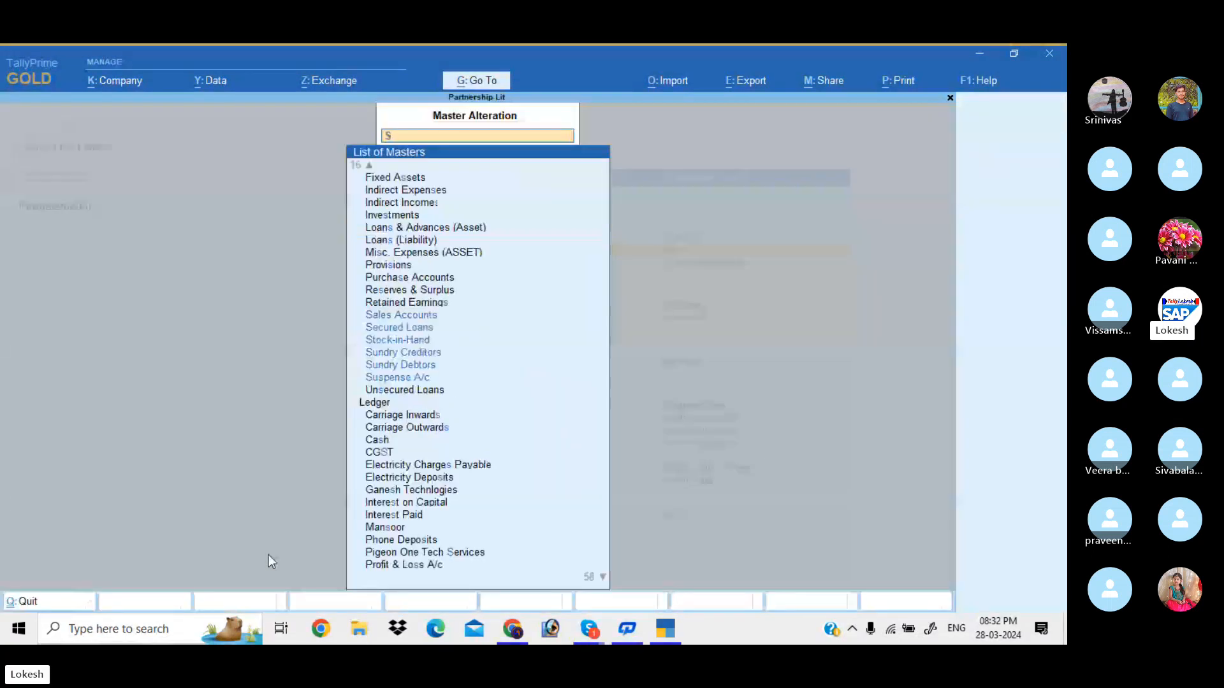
pyautogui.press('BackSpace')
pyautogui.press('Down')
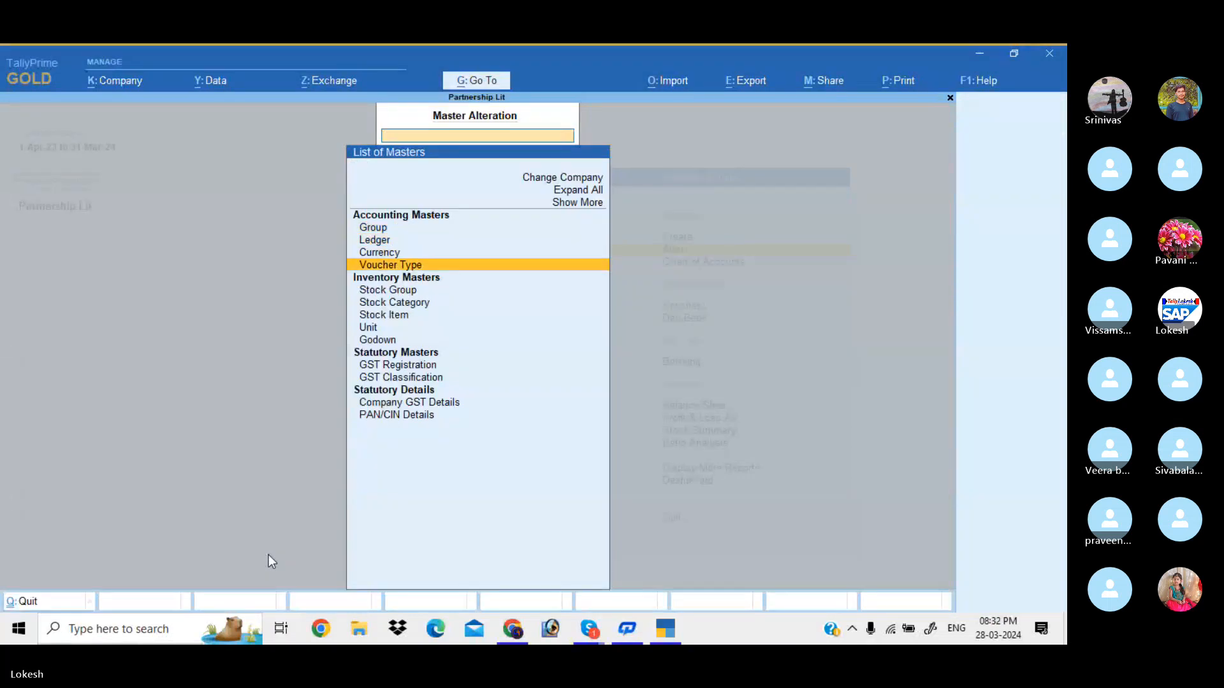
pyautogui.press('Return')
pyautogui.write('sa')
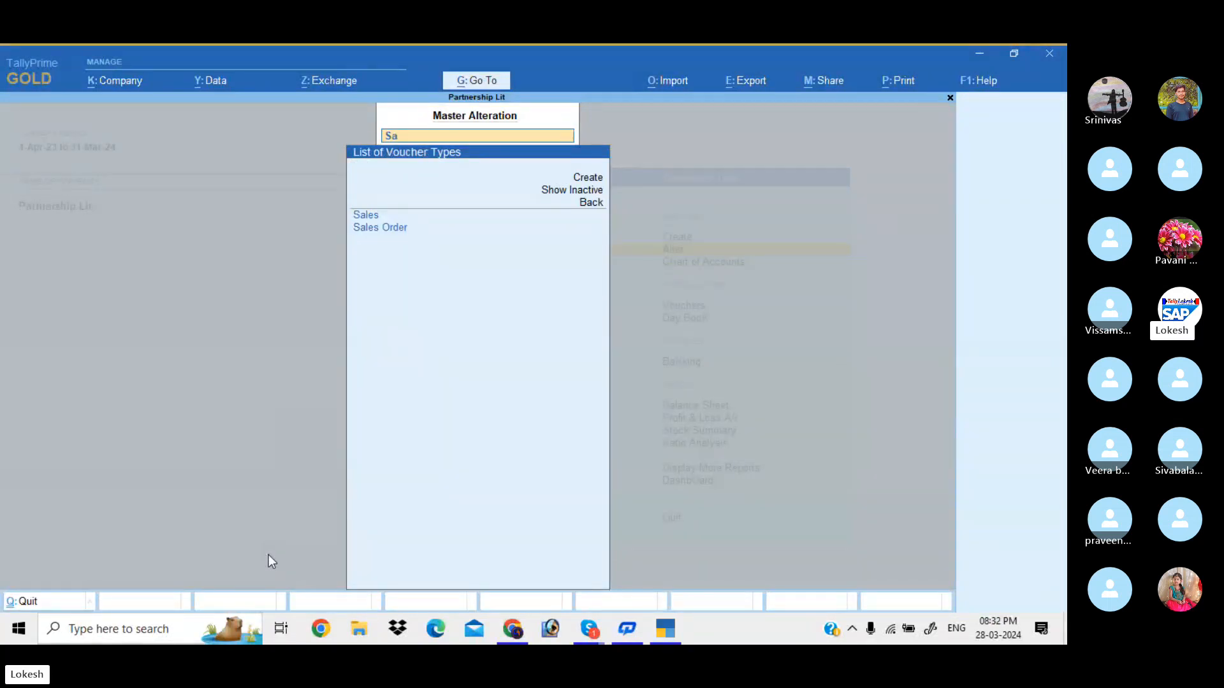
pyautogui.press('Return')
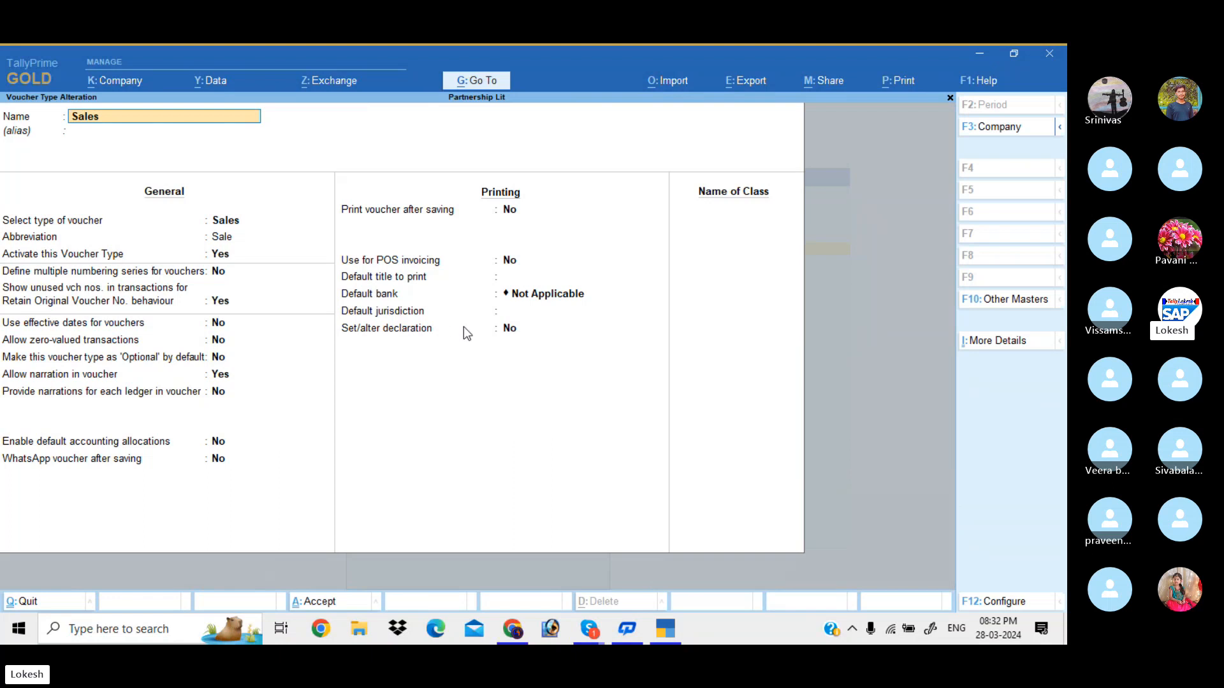
# Enable a custom declaration reading 'when any customer purchase a product from us after we dont return that produc' and save
pyautogui.click(512, 333)
pyautogui.write('y')
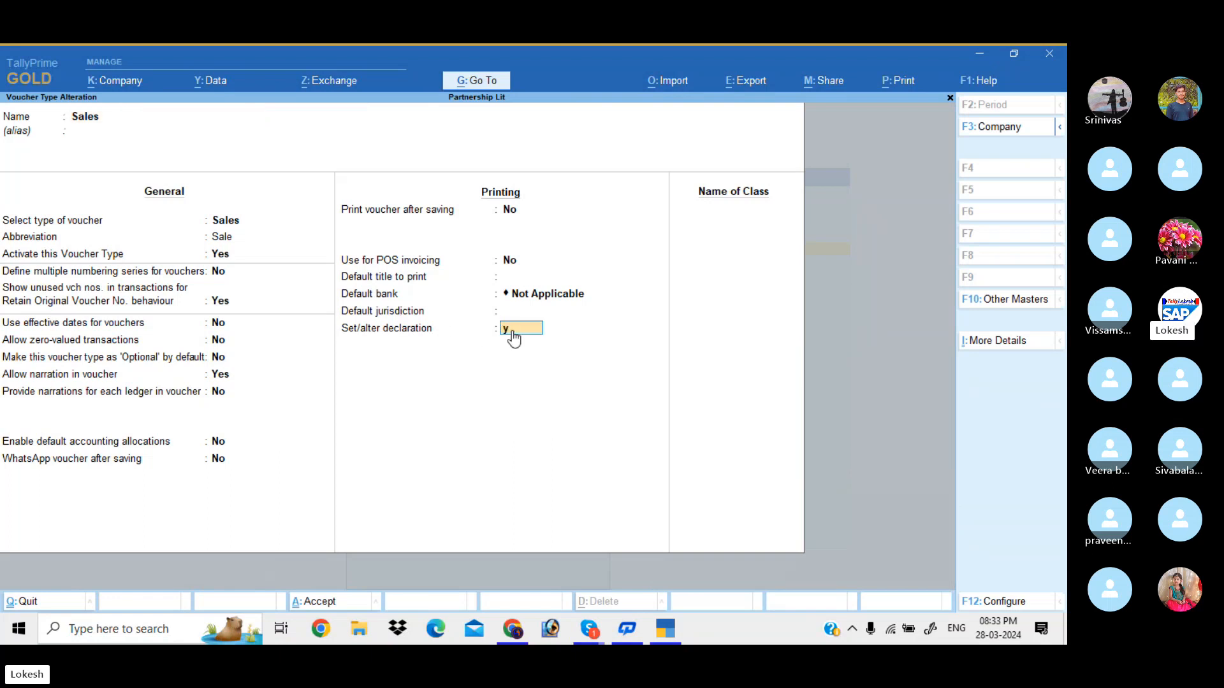
pyautogui.press('Return')
pyautogui.press('BackSpace')
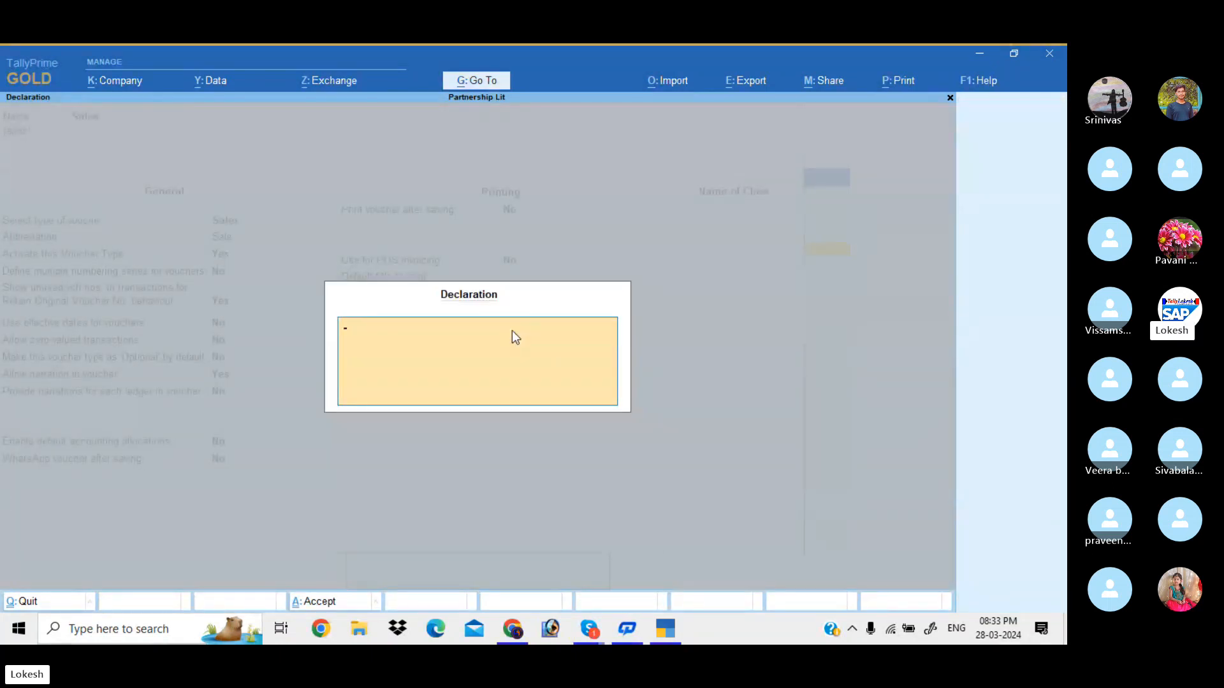
pyautogui.write('when any')
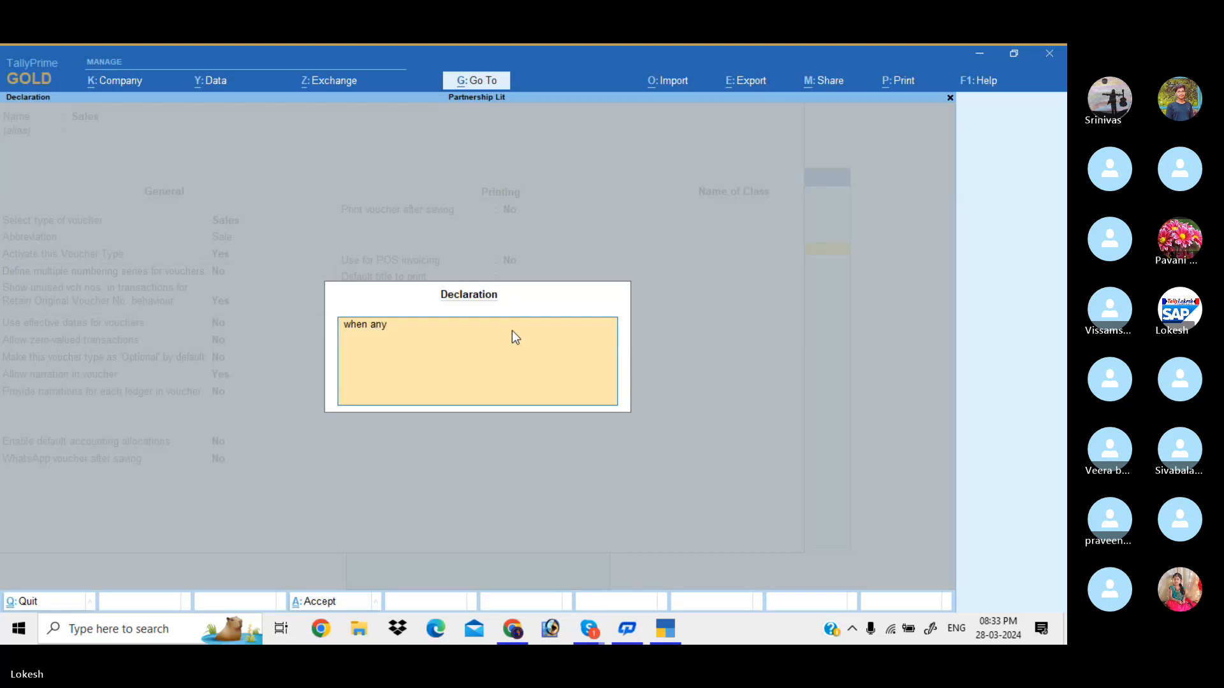
pyautogui.write(' customer purchase a product from')
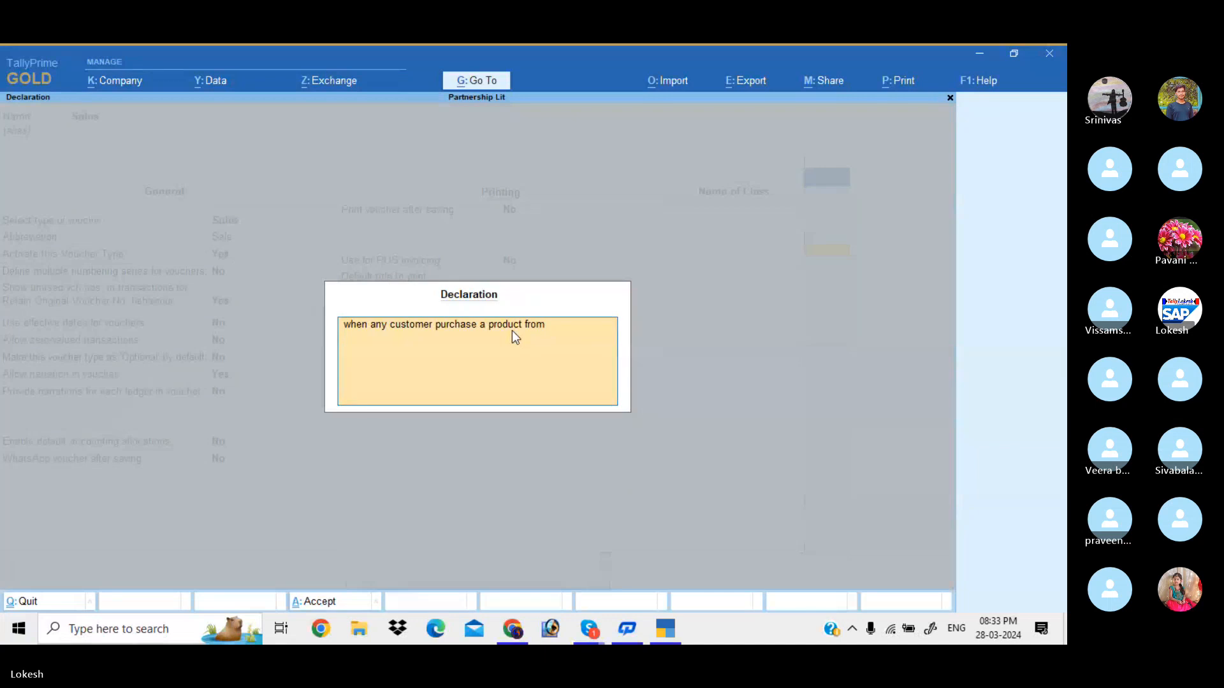
pyautogui.write(' us after we dont return that produc')
pyautogui.press('Return')
pyautogui.press('Return')
pyautogui.press('Return')
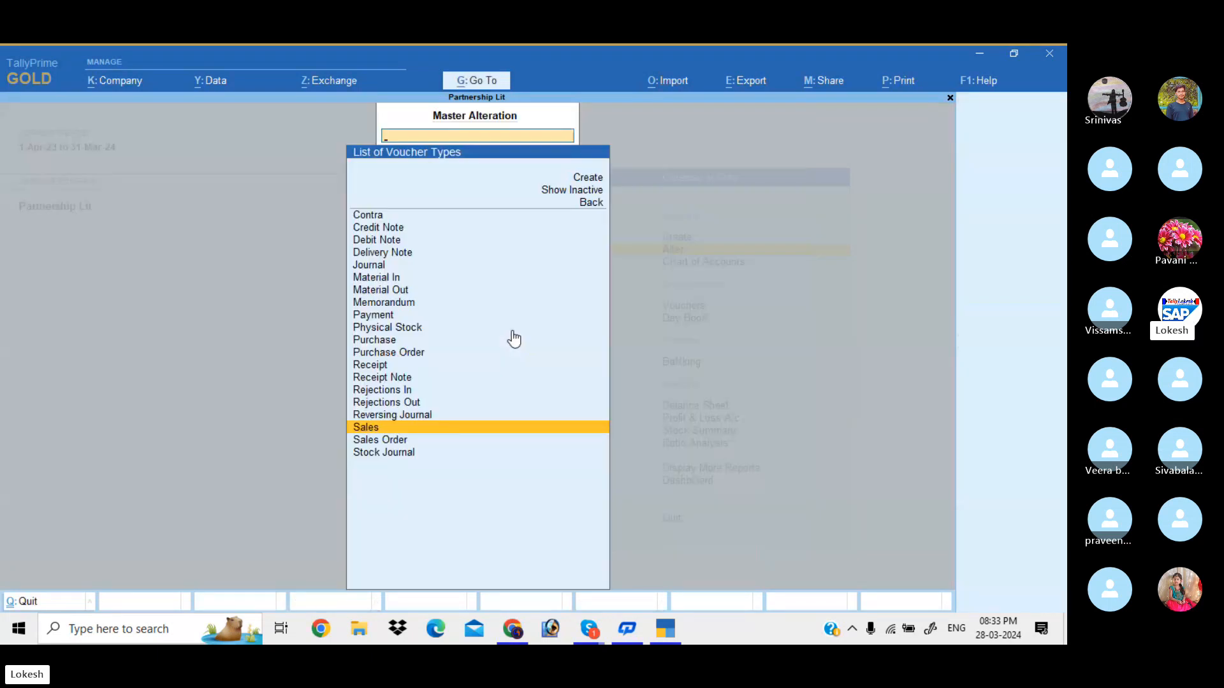
# Return to the Day Book and open the Ram Merchants sales voucher
pyautogui.press('Escape')
pyautogui.press('Escape')
pyautogui.press('Down')
pyautogui.press('Down')
pyautogui.press('Down')
pyautogui.press('Return')
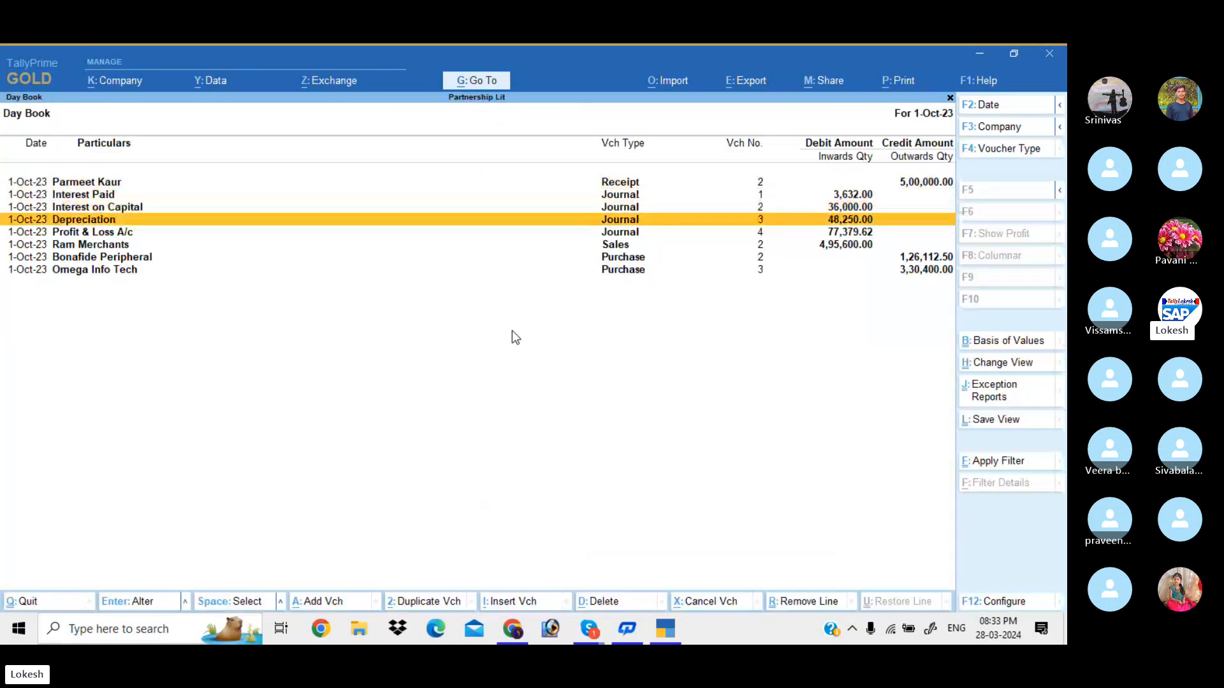
pyautogui.press('Down')
pyautogui.press('Down')
pyautogui.press('Return')
# Preview the Tax Invoice and scroll through it to check the no-return declaration
pyautogui.hotkey('ctrl', 'p')
pyautogui.press('i')
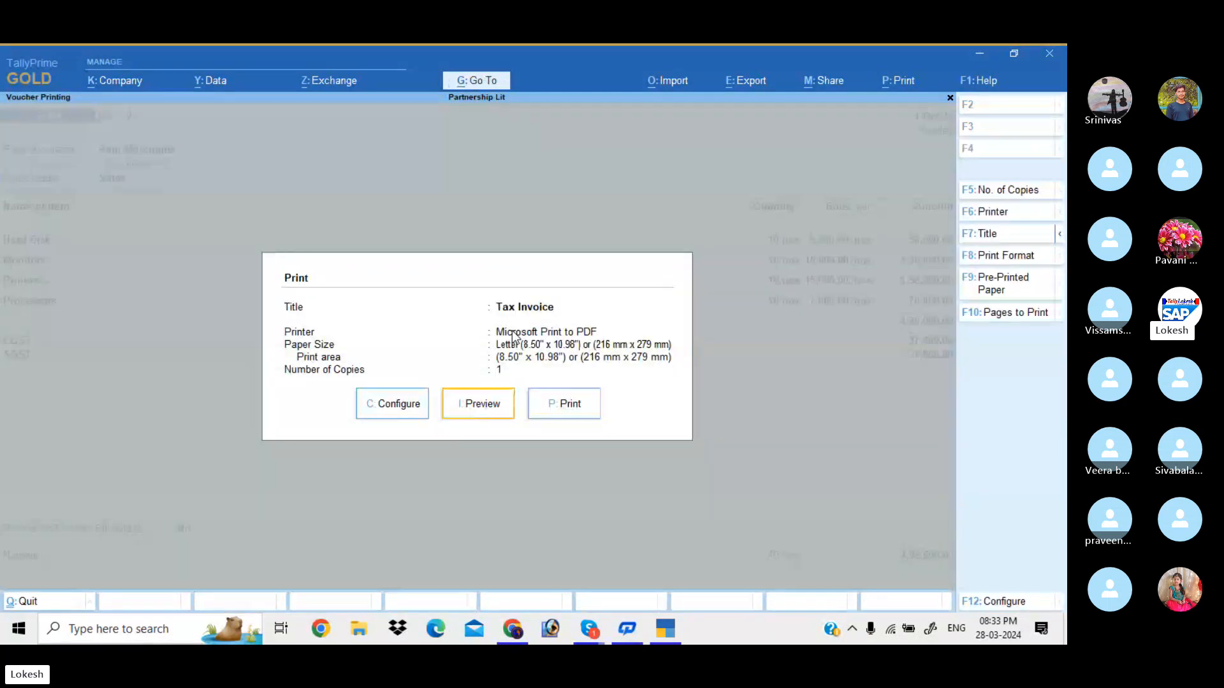
pyautogui.scroll(-10, 511, 331)
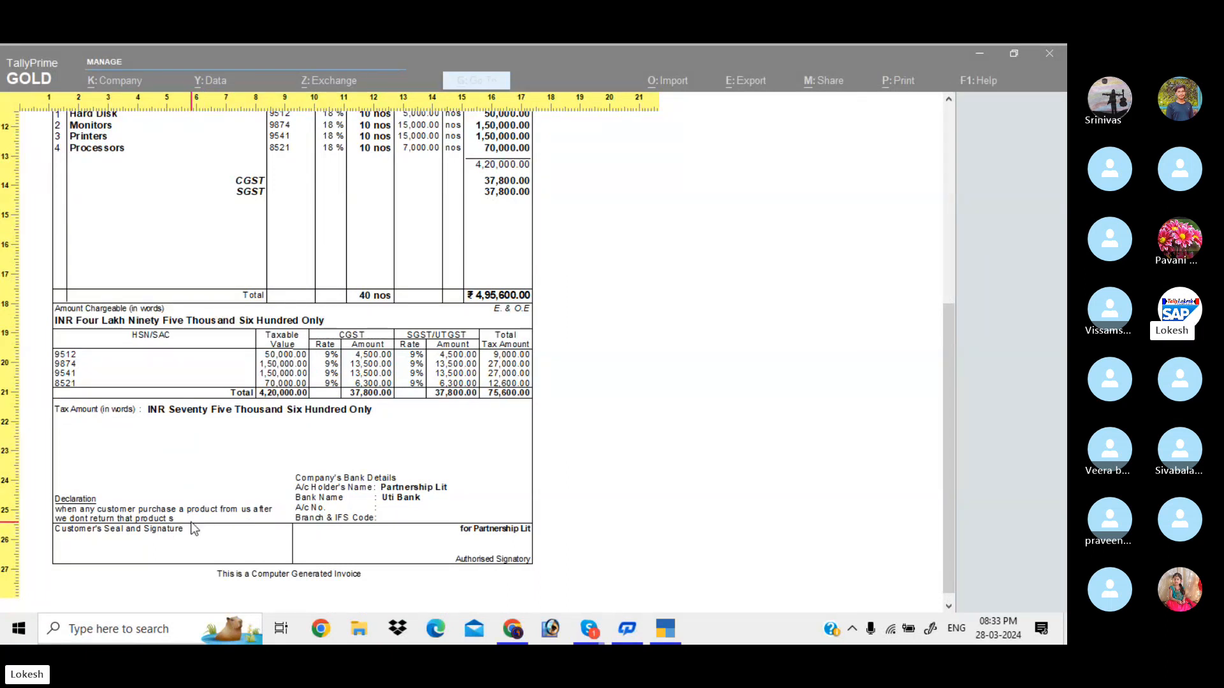
pyautogui.scroll(5, 194, 529)
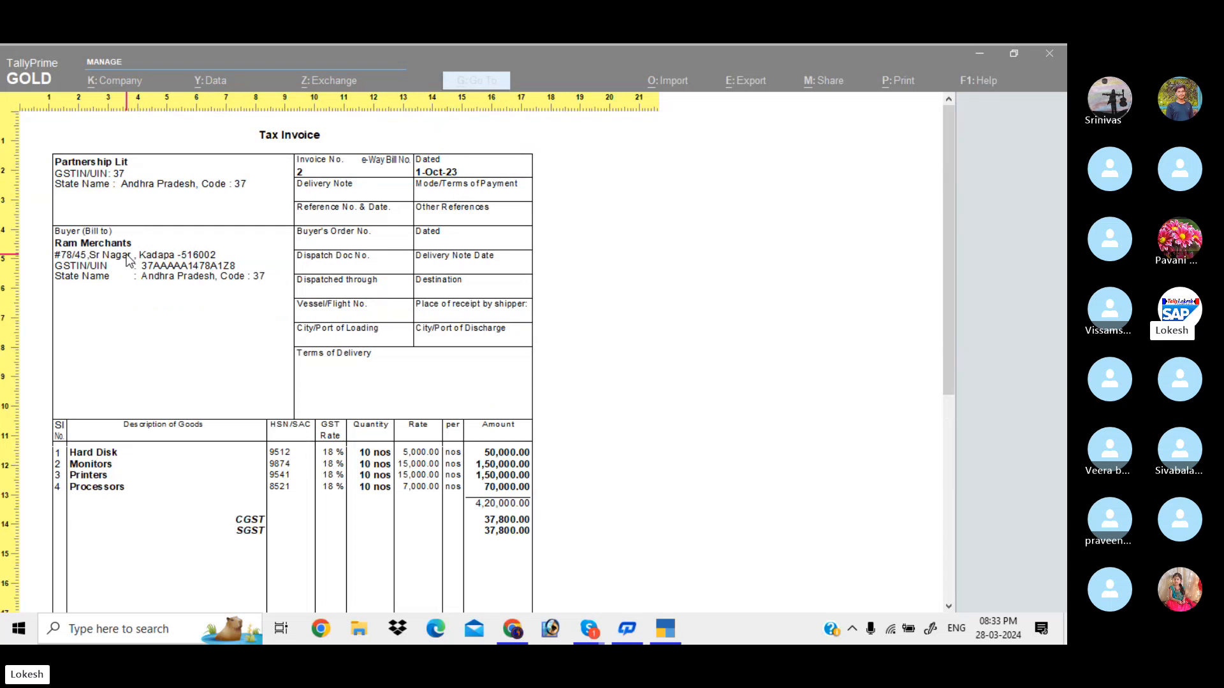
pyautogui.press('Escape')
# Turn on separate Buyer and Consignee details in the voucher's Party Details
pyautogui.press('Escape')
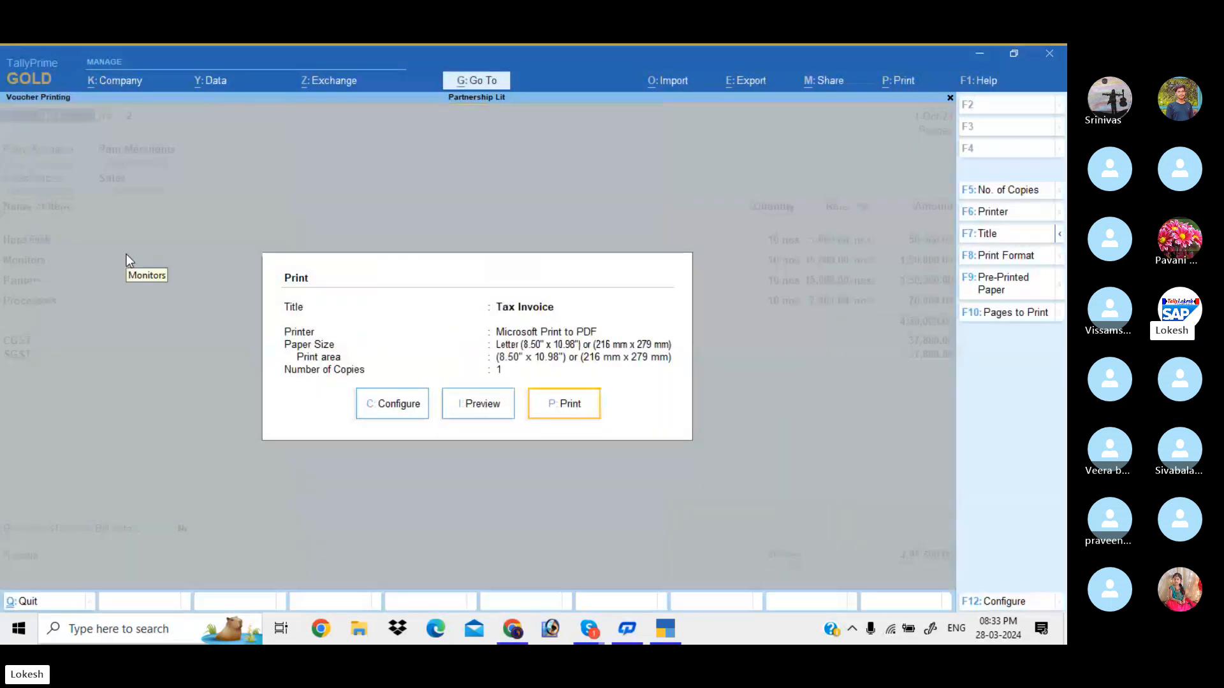
pyautogui.press('Escape')
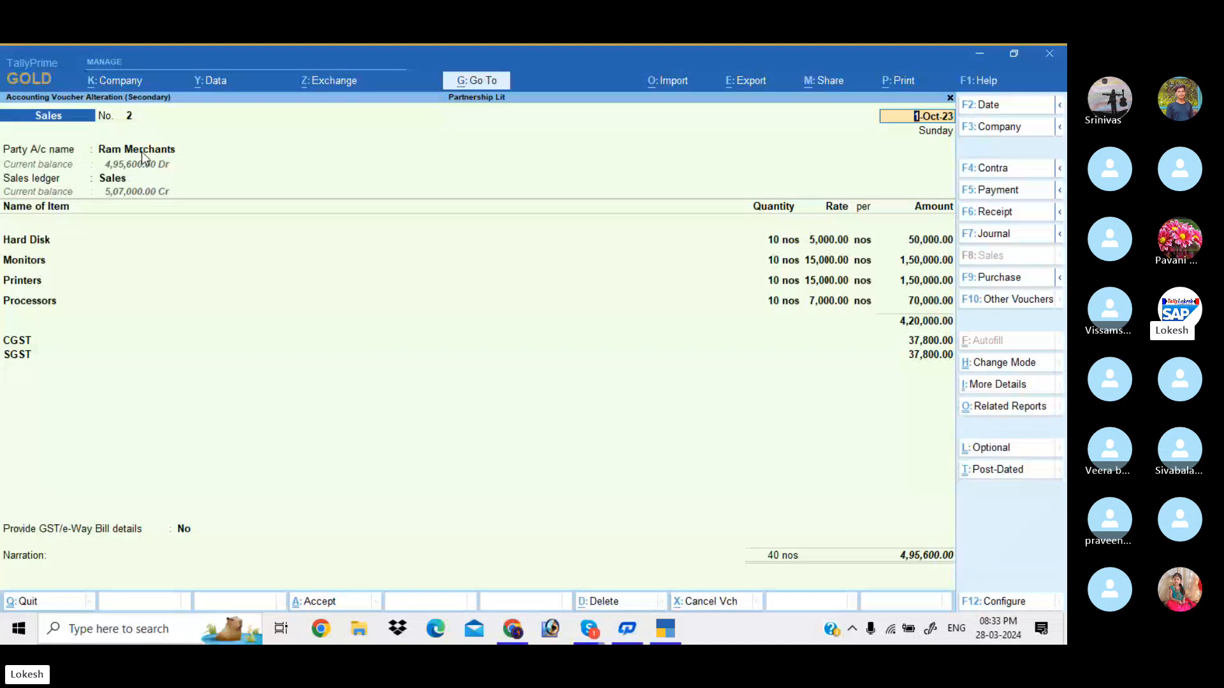
pyautogui.press('Return')
pyautogui.press('Return')
pyautogui.press('Return')
pyautogui.hotkey('ctrl', 'a')
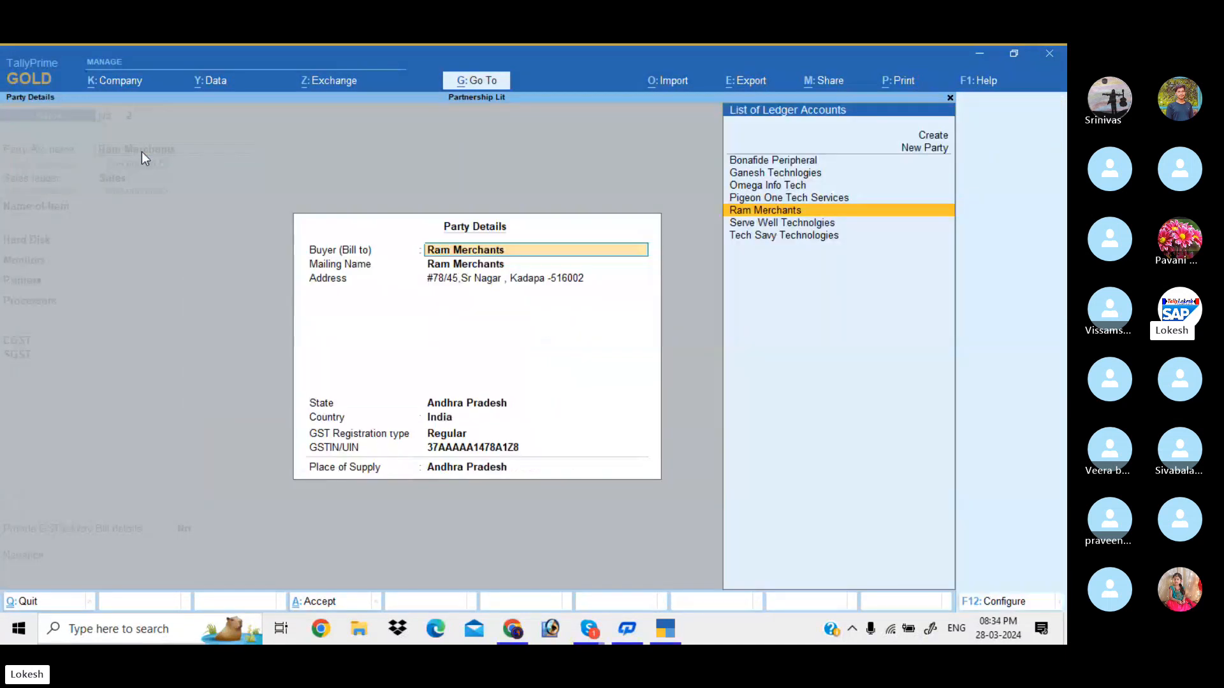
pyautogui.press('Return')
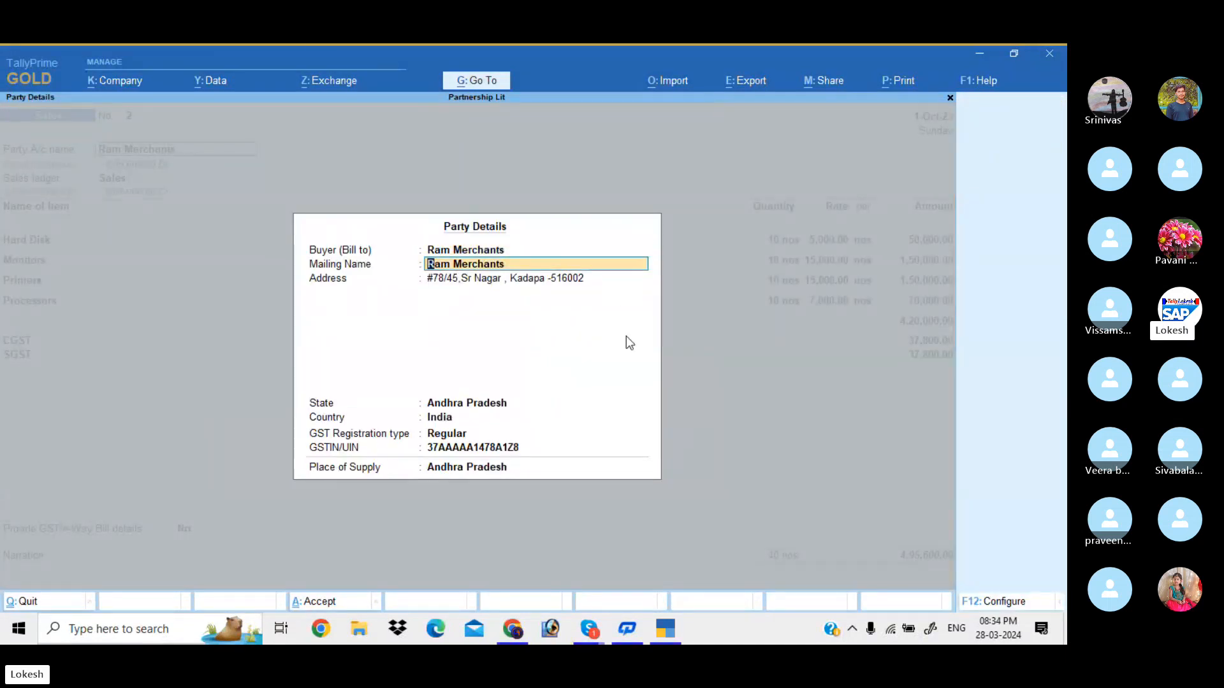
pyautogui.click(1004, 602)
pyautogui.press('y')
pyautogui.press('Return')
pyautogui.press('Return')
pyautogui.press('Return')
pyautogui.press('Return')
pyautogui.press('Return')
pyautogui.press('Return')
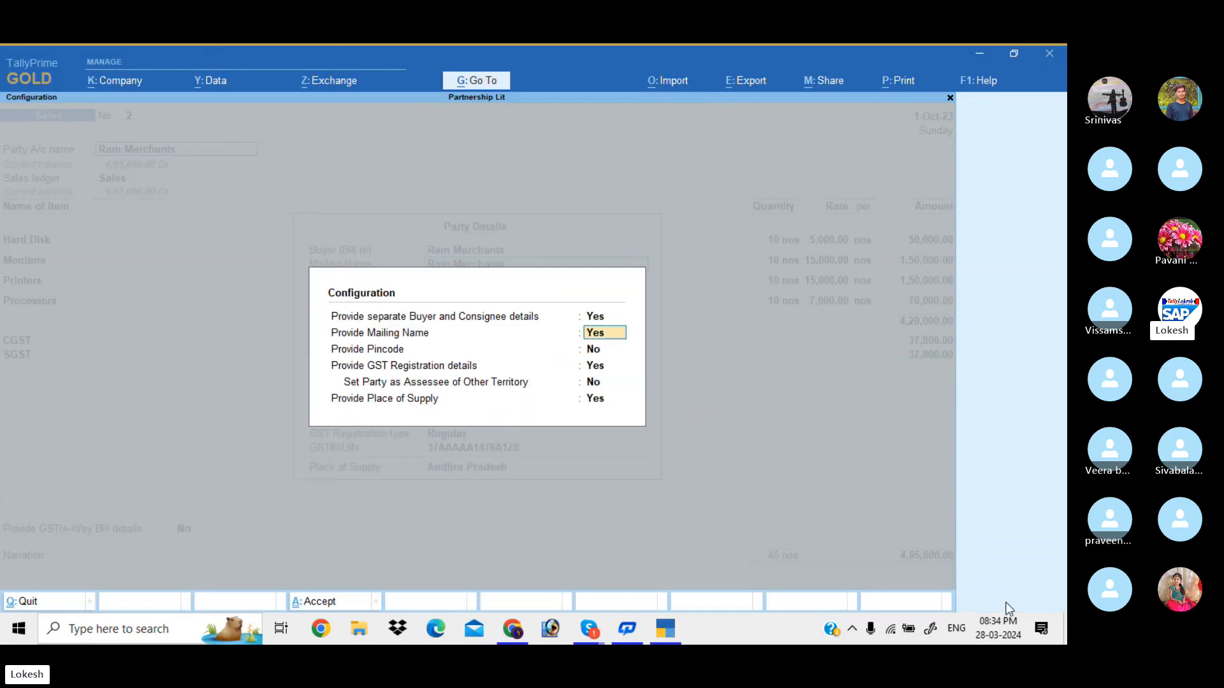
# Enter the consignee's ship-to address and close the Party Details
pyautogui.press('Return')
pyautogui.press('Return')
pyautogui.press('Return')
pyautogui.press('Return')
pyautogui.press('Return')
pyautogui.press('Return')
pyautogui.press('Return')
pyautogui.press('Return')
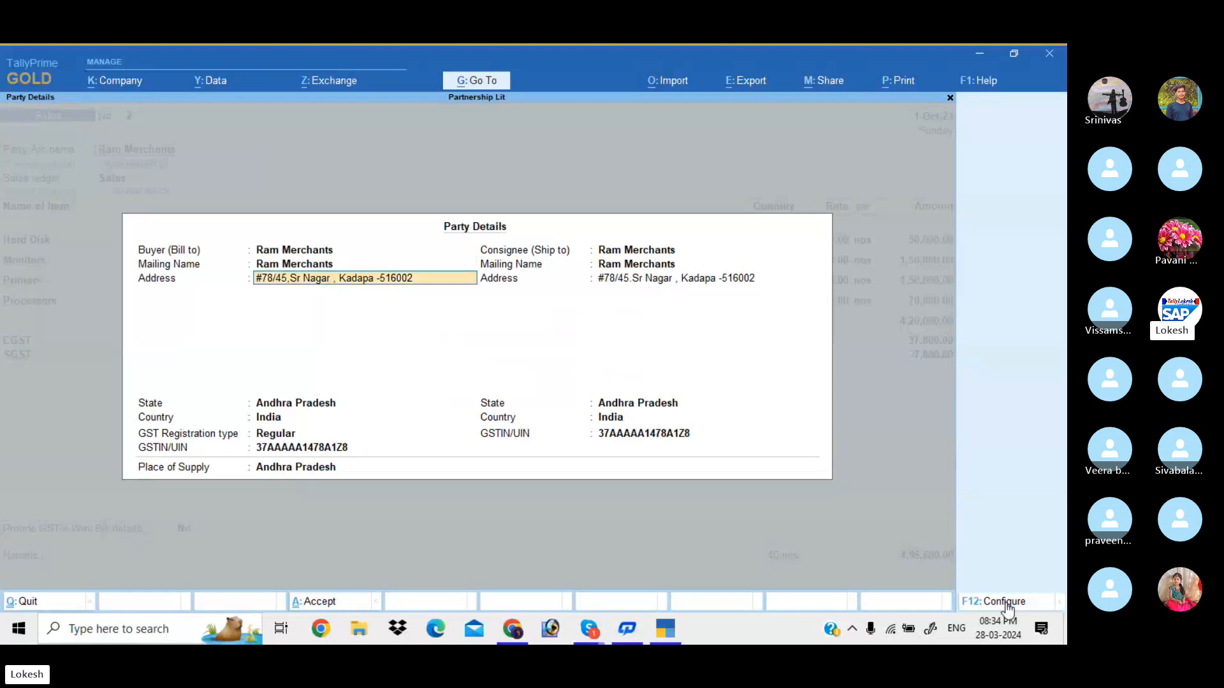
pyautogui.press('Return')
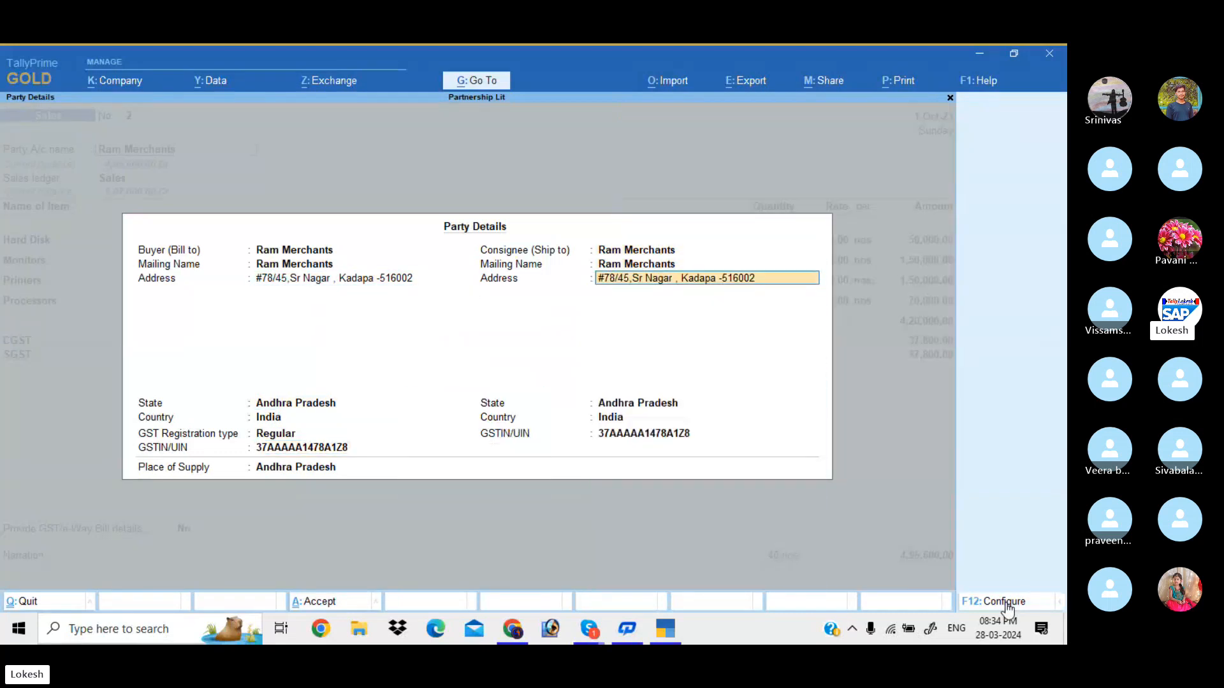
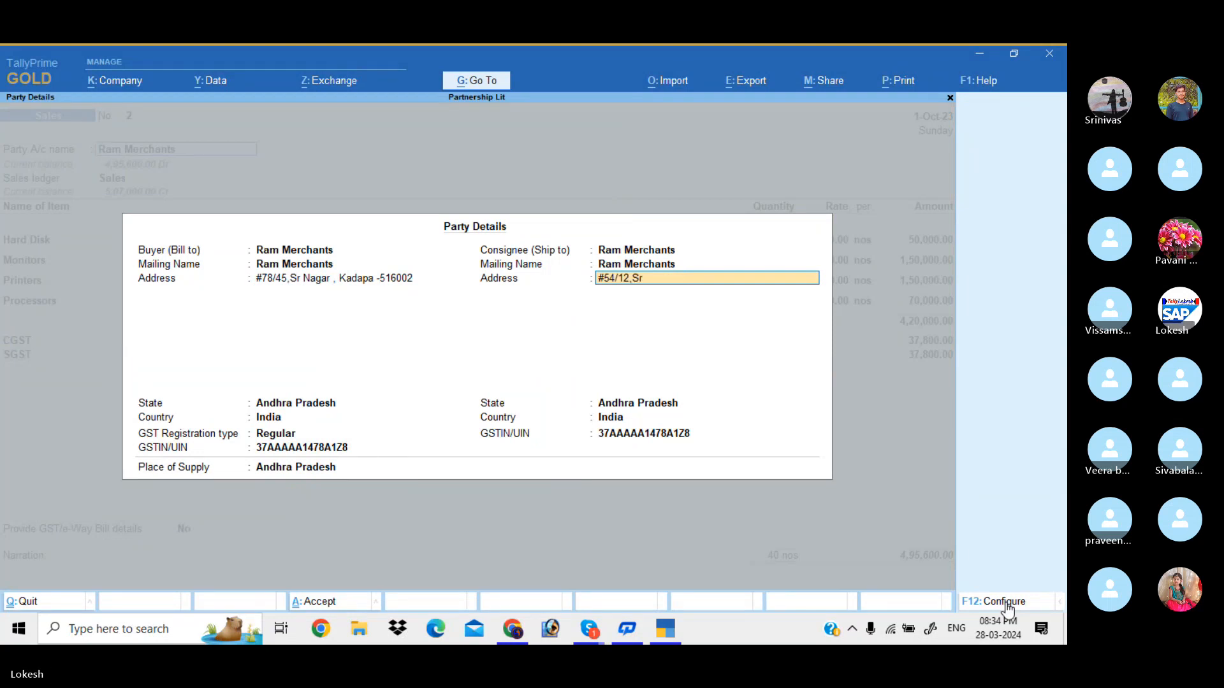
pyautogui.press('Return')
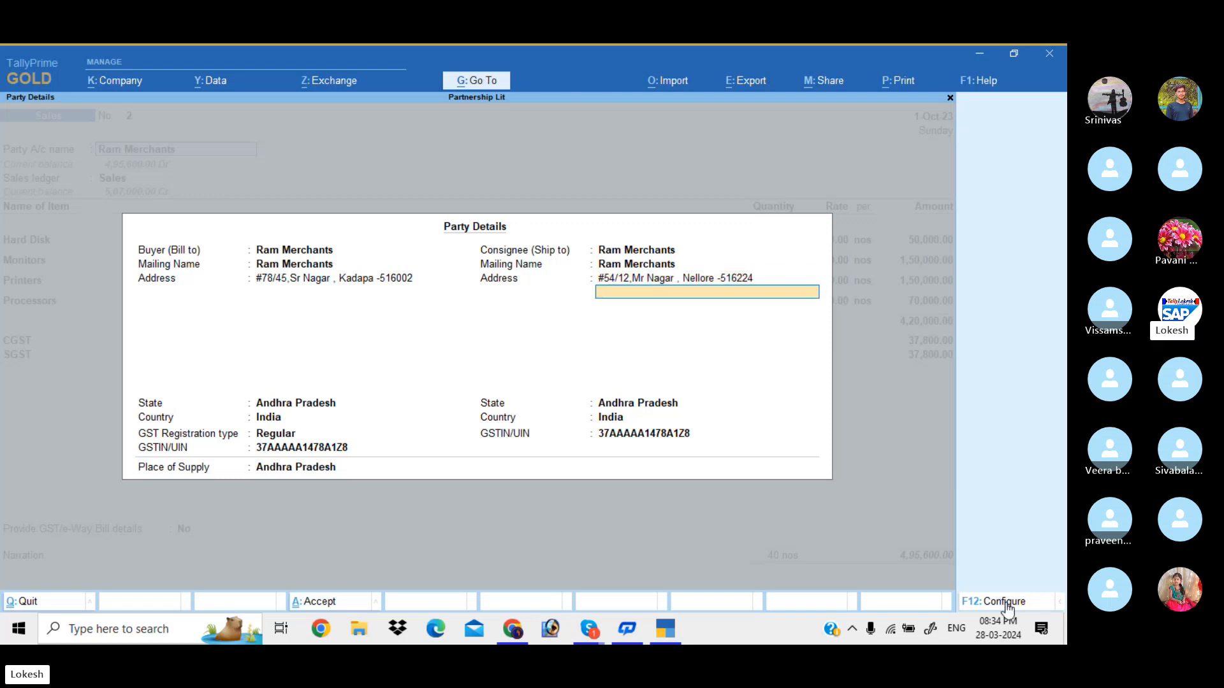
pyautogui.hotkey('ctrl', 'a')
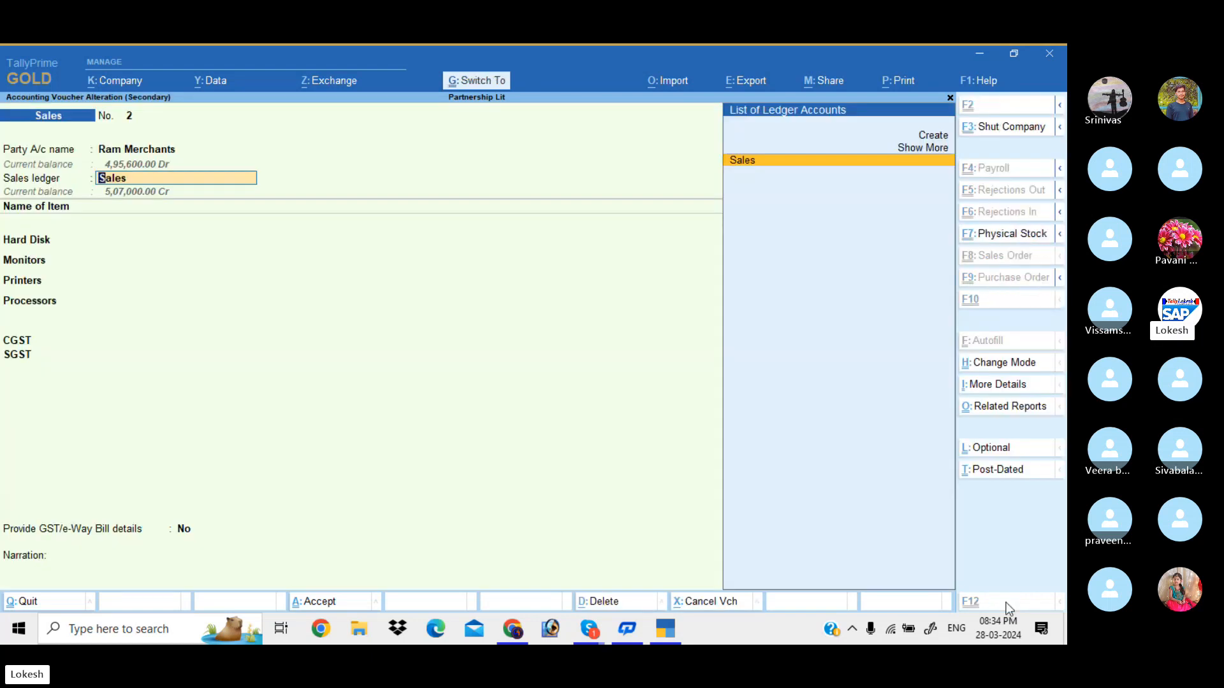
# Save the altered voucher without an e-Way Bill and preview its Tax Invoice magnified
pyautogui.hotkey('ctrl', 'a')
pyautogui.press('n')
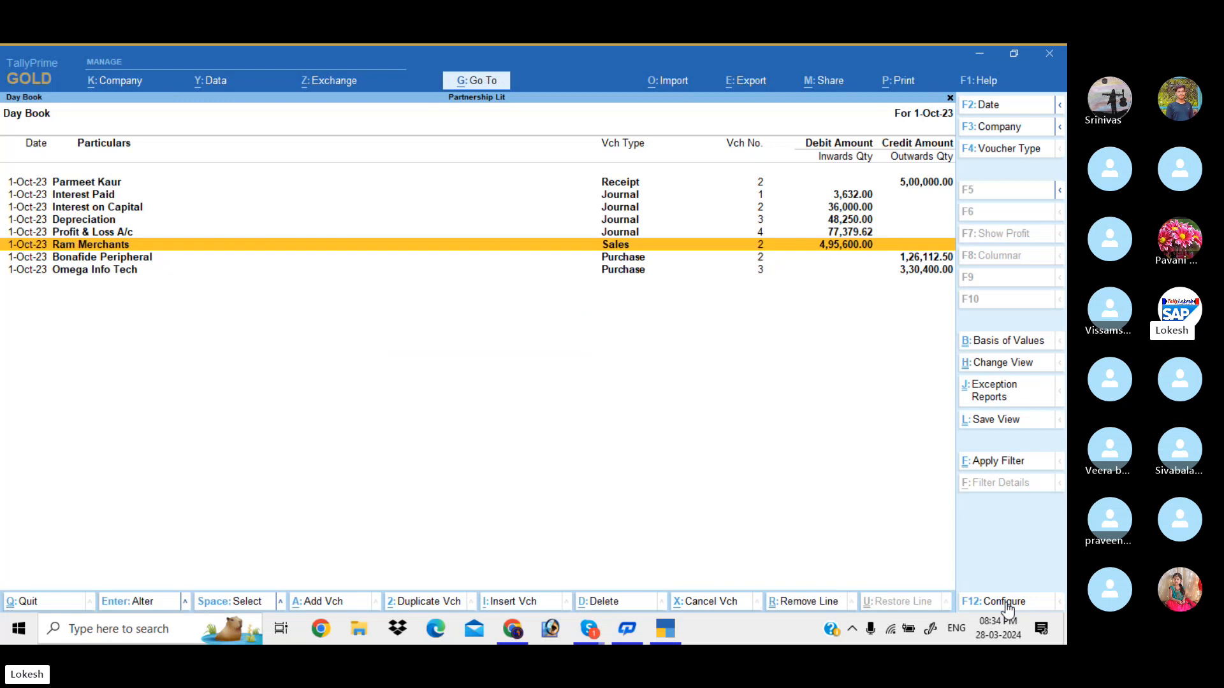
pyautogui.press('Return')
pyautogui.hotkey('alt', 'p')
pyautogui.press('i')
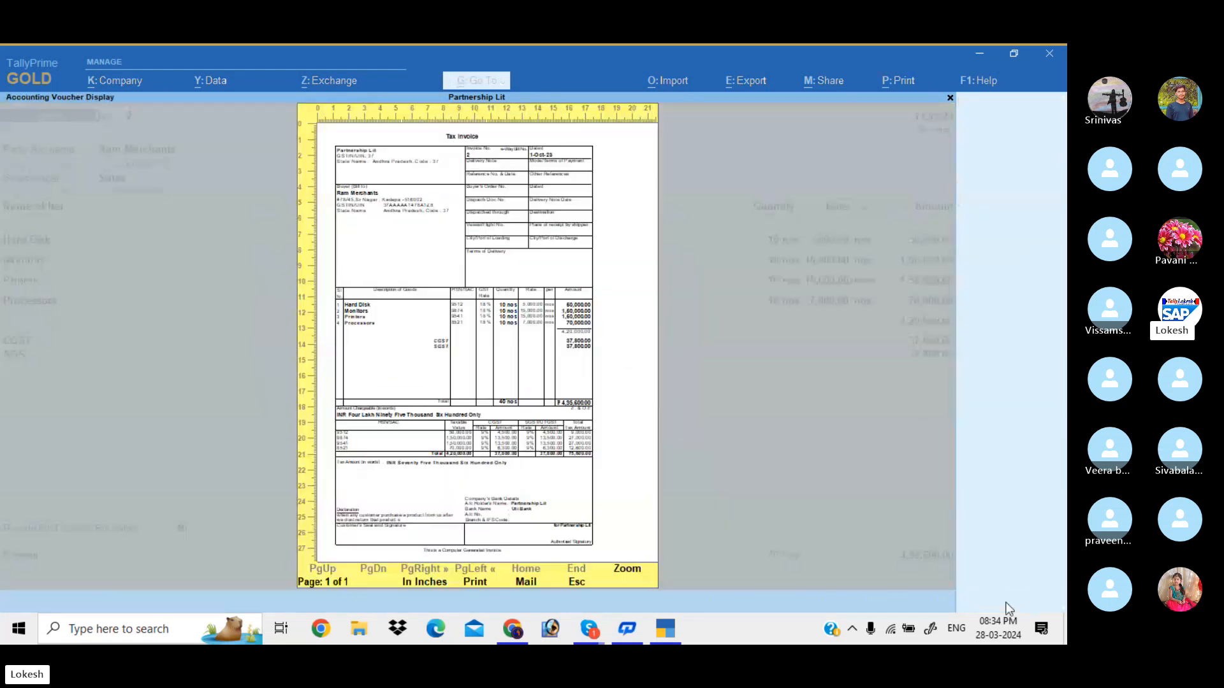
pyautogui.press('z')
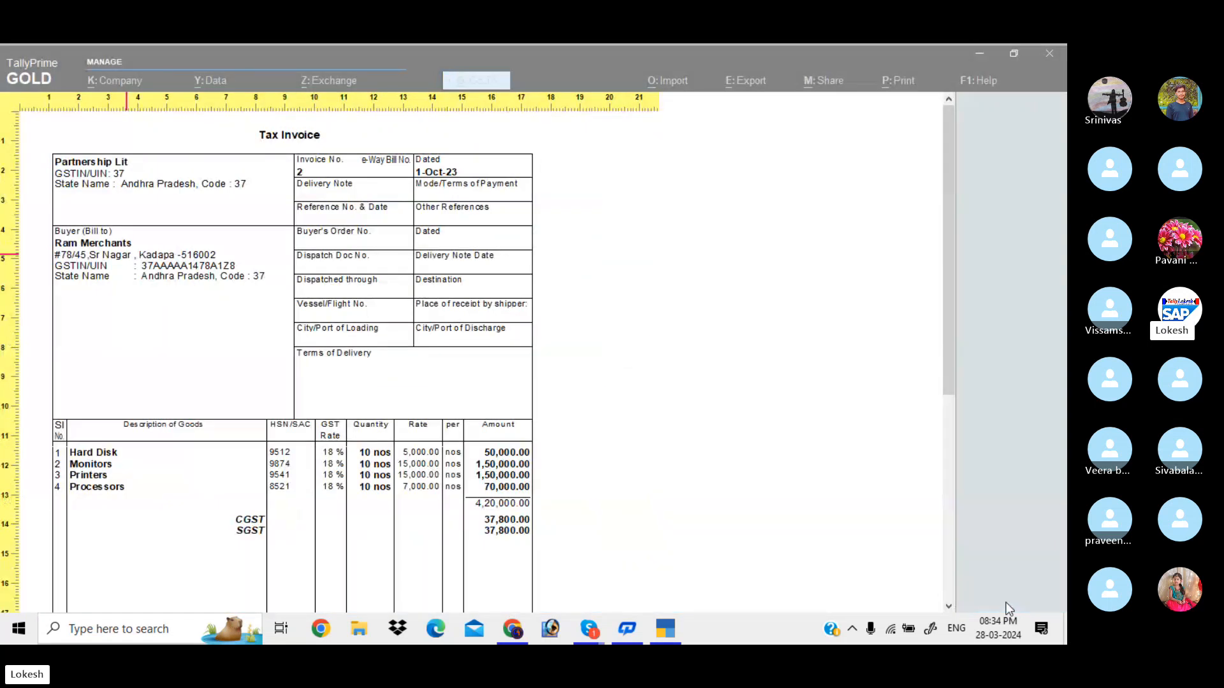
pyautogui.press('Escape')
pyautogui.press('Escape')
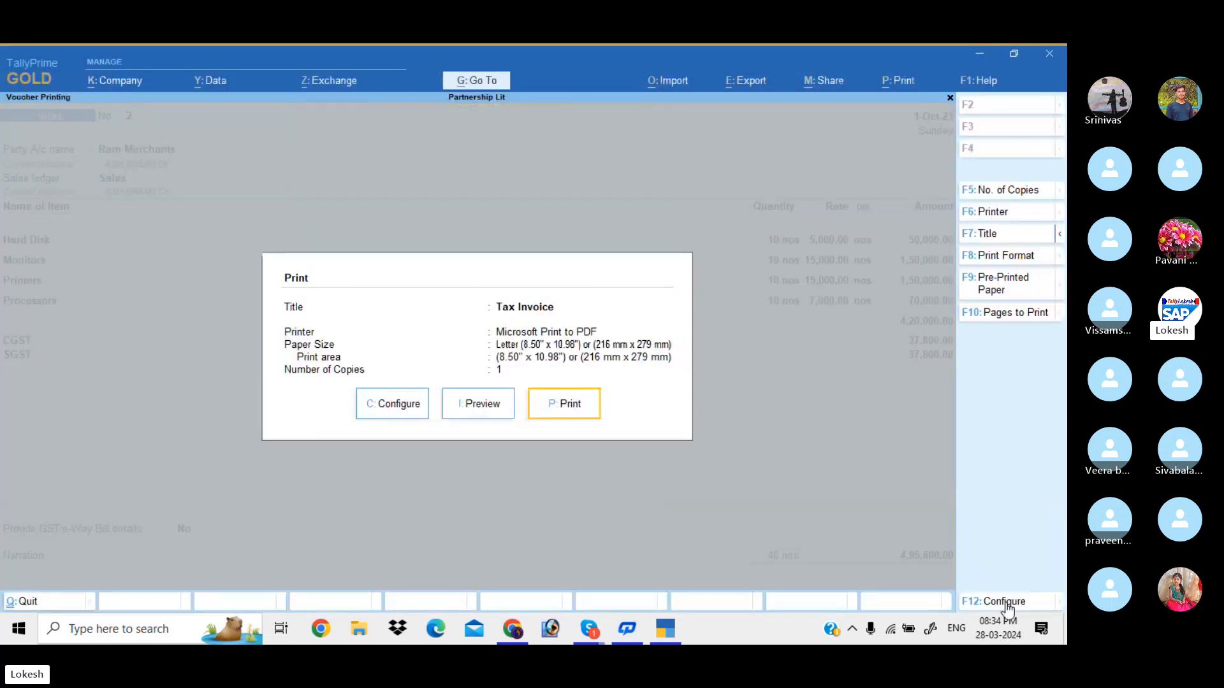
# Set Show Consignee details to Yes and preview the invoice with Ship to and Bill to addresses
pyautogui.press('c')
pyautogui.press('Down')
pyautogui.press('Down')
pyautogui.press('Down')
pyautogui.press('Down')
pyautogui.press('Down')
pyautogui.press('Down')
pyautogui.press('Down')
pyautogui.press('Down')
pyautogui.press('Down')
pyautogui.press('Down')
pyautogui.press('Down')
pyautogui.press('Down')
pyautogui.press('Down')
pyautogui.press('Down')
pyautogui.press('Down')
pyautogui.press('Down')
pyautogui.press('Down')
pyautogui.press('Down')
pyautogui.press('Down')
pyautogui.press('Down')
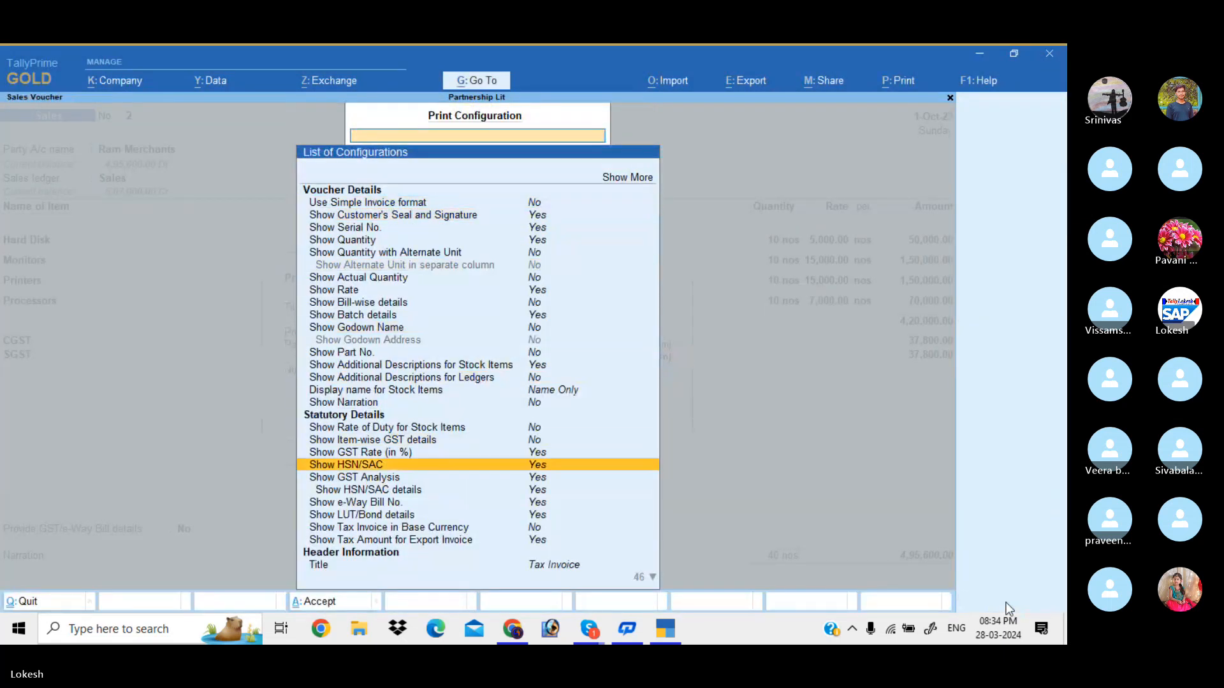
pyautogui.press('Down')
pyautogui.press('Down')
pyautogui.press('Down')
pyautogui.press('Down')
pyautogui.press('Down')
pyautogui.press('Down')
pyautogui.press('Down')
pyautogui.press('Down')
pyautogui.press('Down')
pyautogui.press('Down')
pyautogui.press('Down')
pyautogui.press('Down')
pyautogui.press('Down')
pyautogui.press('Down')
pyautogui.press('Down')
pyautogui.press('Down')
pyautogui.press('Down')
pyautogui.press('Down')
pyautogui.press('Down')
pyautogui.press('Down')
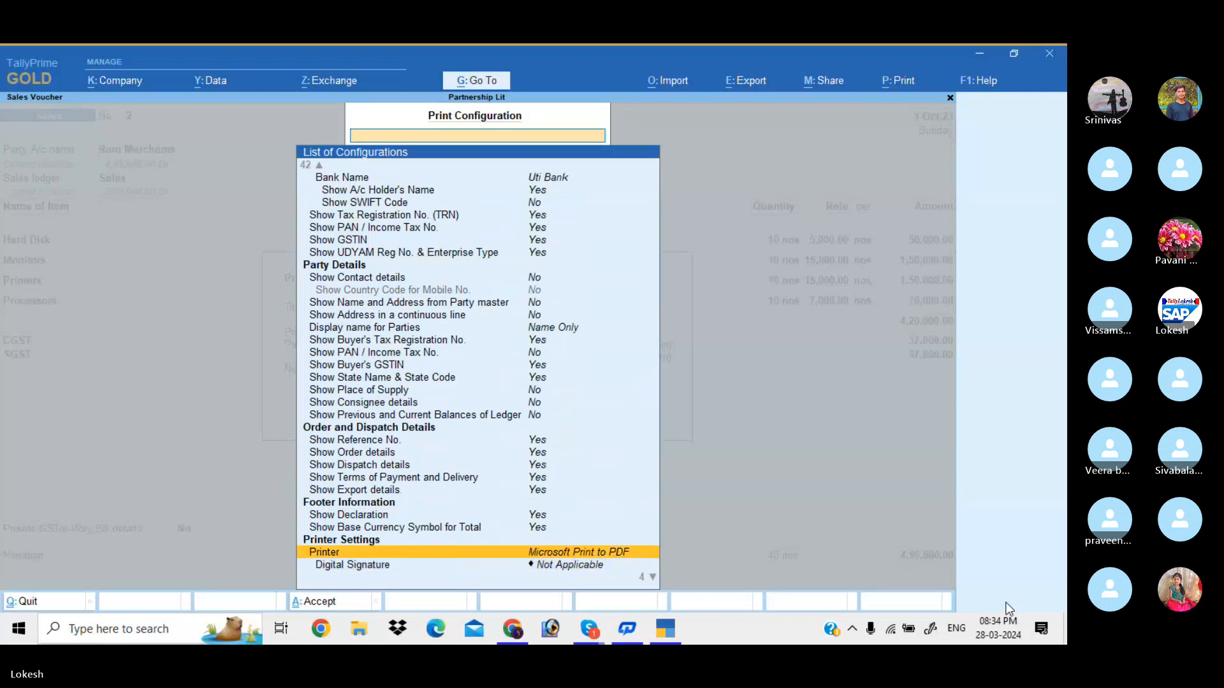
pyautogui.press('Up')
pyautogui.press('Up')
pyautogui.press('Up')
pyautogui.press('Up')
pyautogui.press('Up')
pyautogui.press('Up')
pyautogui.press('Up')
pyautogui.press('Up')
pyautogui.press('Up')
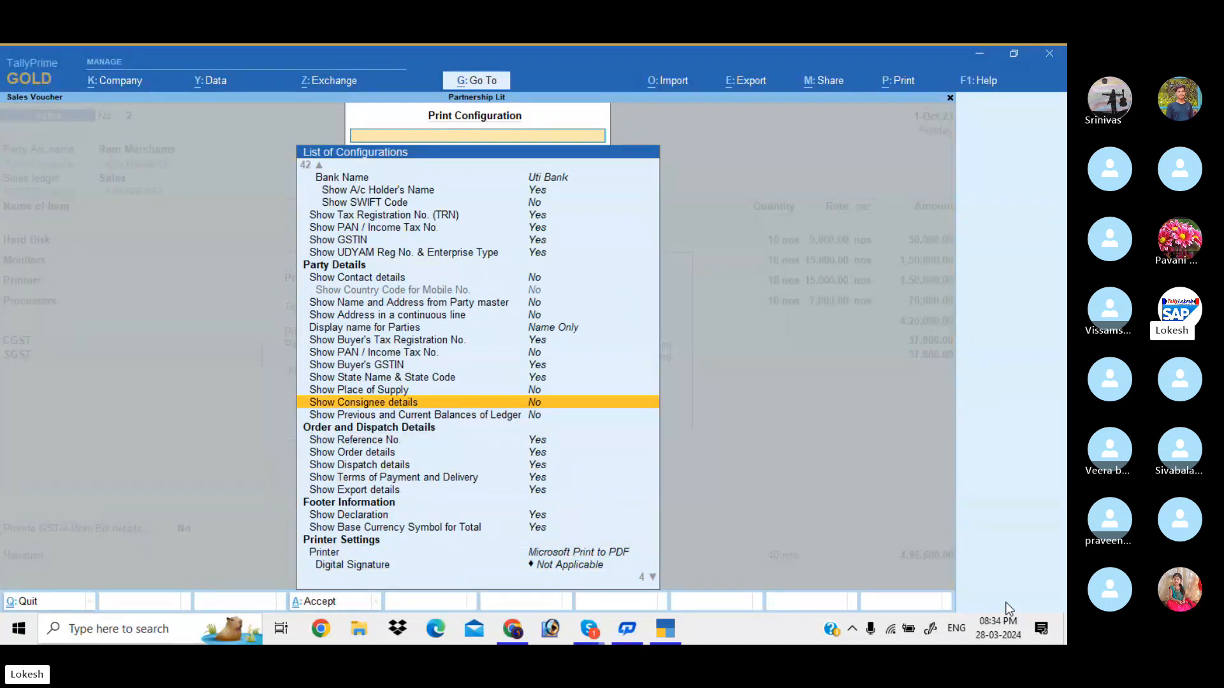
pyautogui.press('Return')
pyautogui.hotkey('ctrl', 'a')
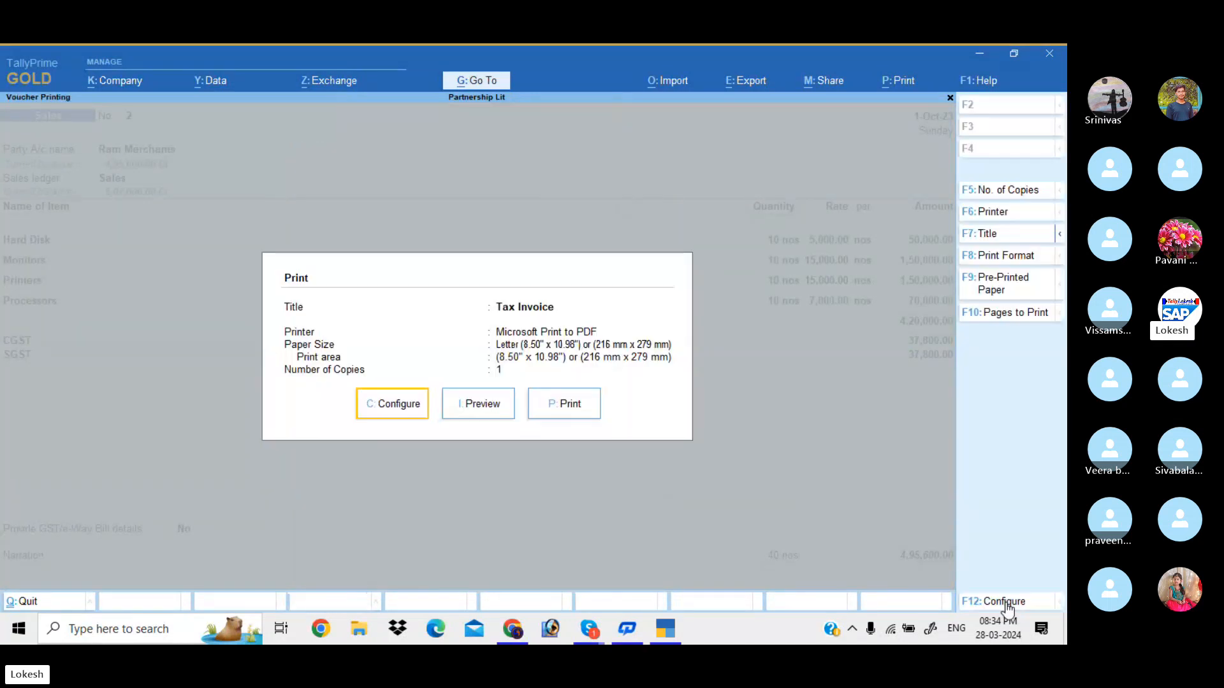
pyautogui.press('i')
pyautogui.hotkey('alt', 'z')
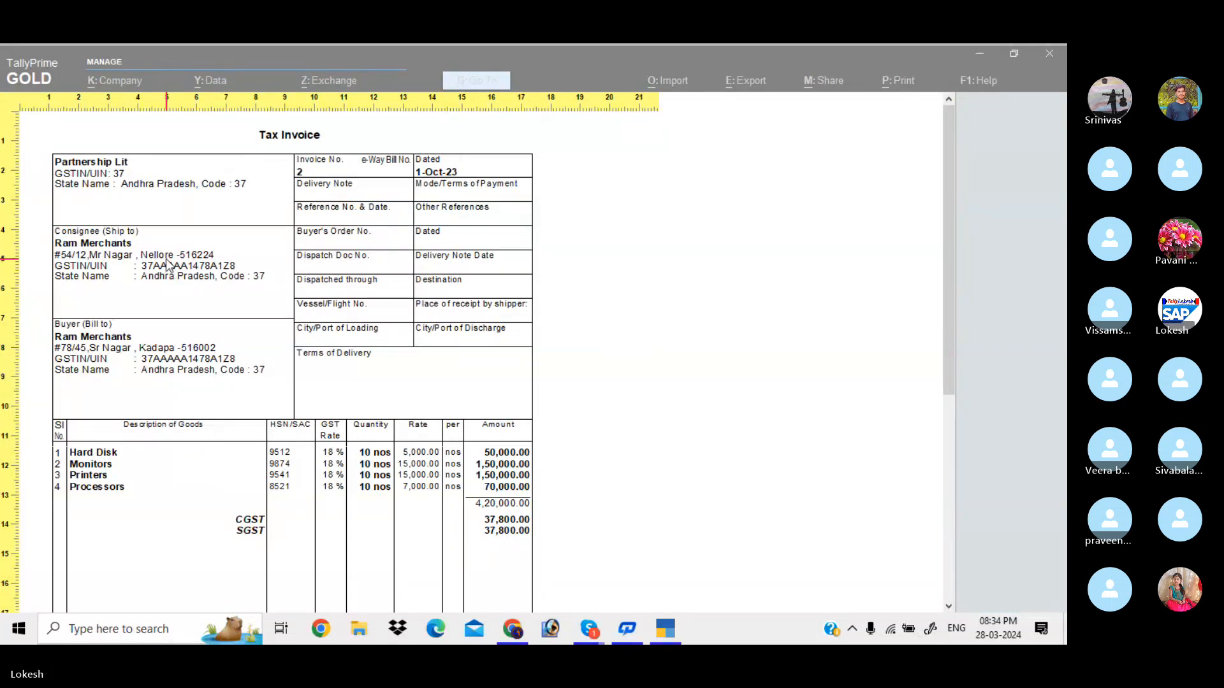
pyautogui.press('z')
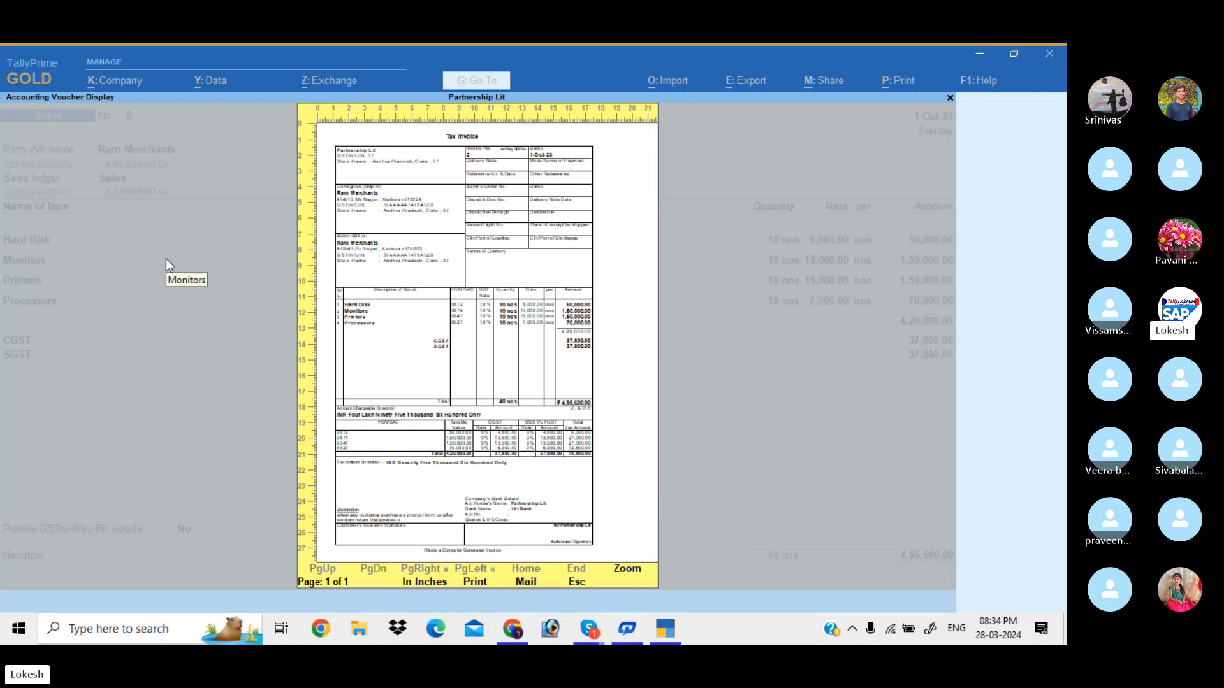
pyautogui.press('Escape')
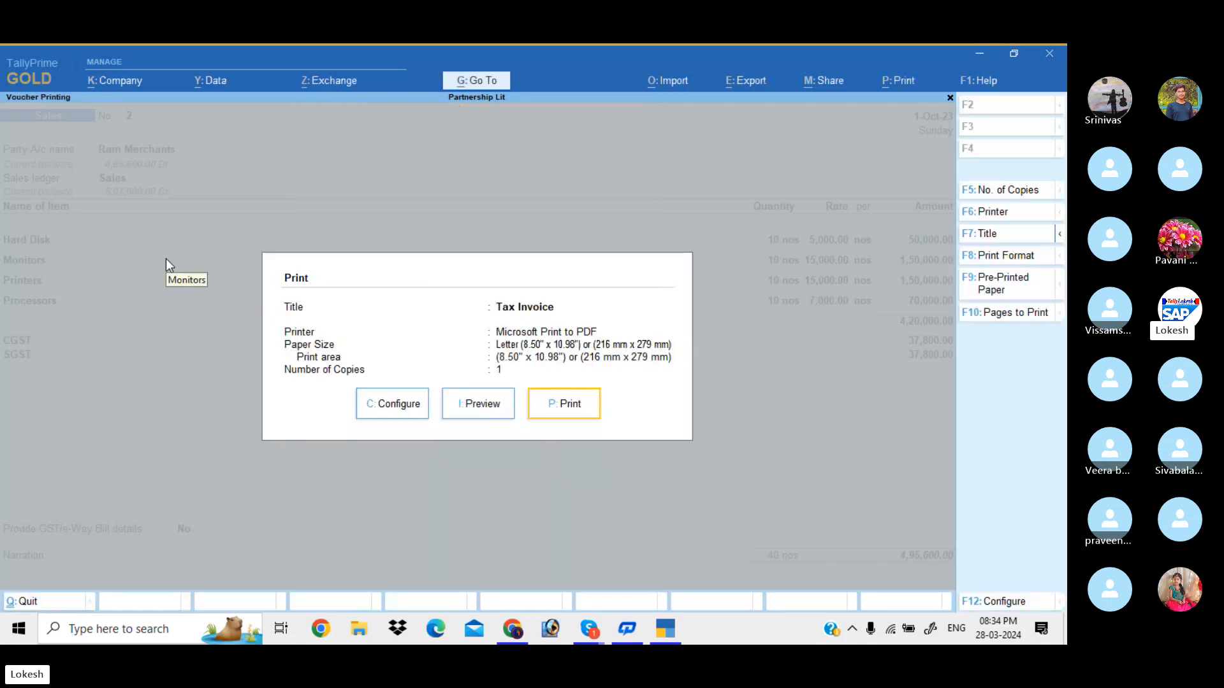
# Set normal and simple invoice height to 8 and width to 6.50 inches
pyautogui.click(417, 402)
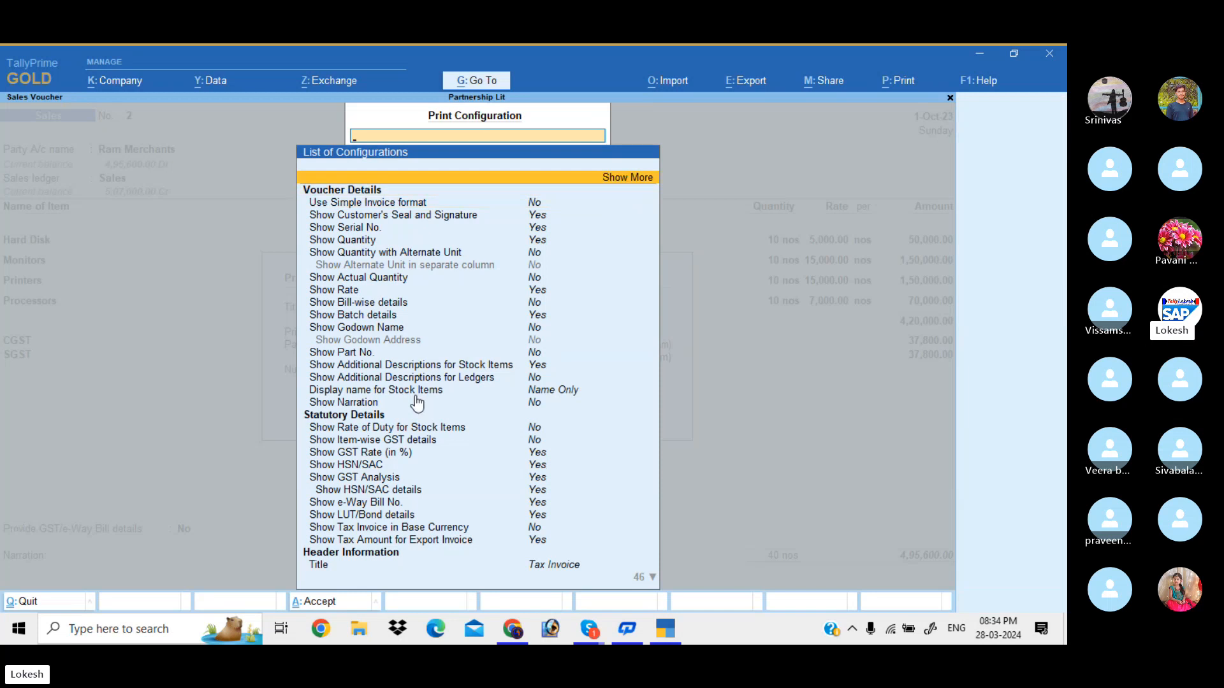
pyautogui.press('Return')
pyautogui.press('Down')
pyautogui.press('Down')
pyautogui.press('Down')
pyautogui.press('Down')
pyautogui.press('Down')
pyautogui.press('Down')
pyautogui.press('Down')
pyautogui.press('Down')
pyautogui.press('Down')
pyautogui.press('Down')
pyautogui.press('Down')
pyautogui.press('Down')
pyautogui.press('Down')
pyautogui.press('Down')
pyautogui.press('Down')
pyautogui.press('Down')
pyautogui.press('Down')
pyautogui.press('Down')
pyautogui.press('Down')
pyautogui.press('Down')
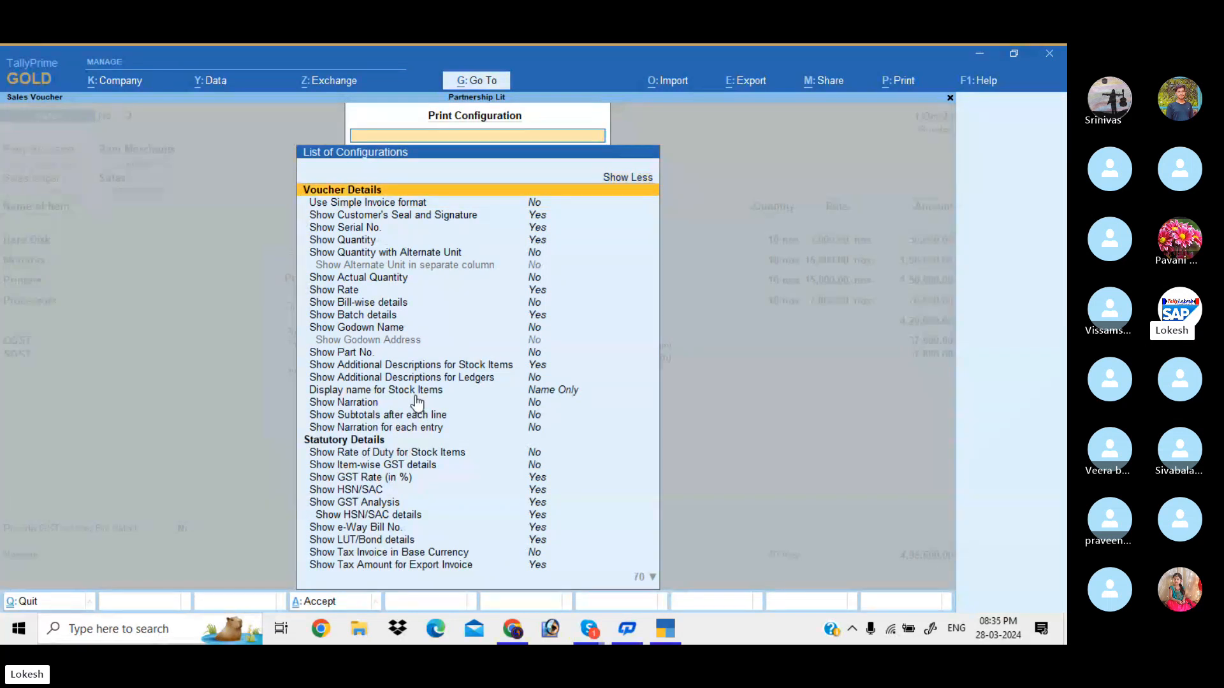
pyautogui.press('Down')
pyautogui.press('Down')
pyautogui.press('Down')
pyautogui.press('Down')
pyautogui.press('Down')
pyautogui.press('Down')
pyautogui.press('Down')
pyautogui.press('Down')
pyautogui.press('Down')
pyautogui.press('Down')
pyautogui.press('Down')
pyautogui.press('Down')
pyautogui.press('Down')
pyautogui.press('Down')
pyautogui.press('Down')
pyautogui.press('Down')
pyautogui.press('Down')
pyautogui.press('Down')
pyautogui.press('Down')
pyautogui.press('Down')
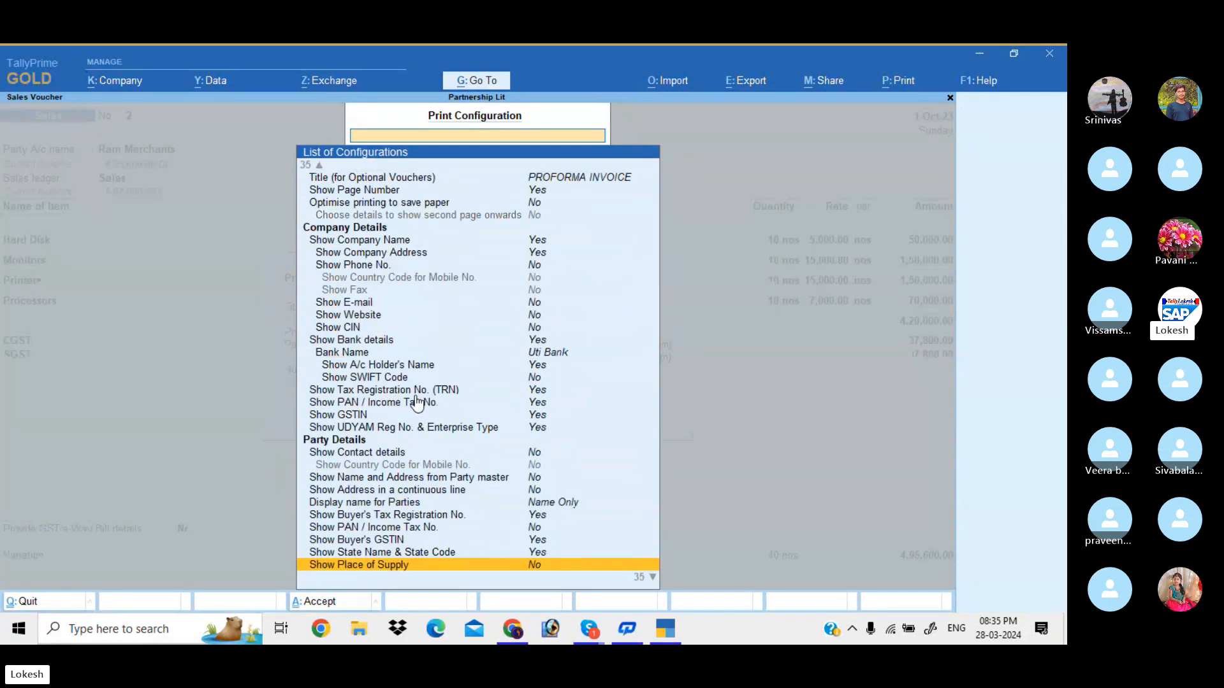
pyautogui.press('Up')
pyautogui.press('Up')
pyautogui.press('Up')
pyautogui.press('Up')
pyautogui.press('Up')
pyautogui.press('Up')
pyautogui.press('Up')
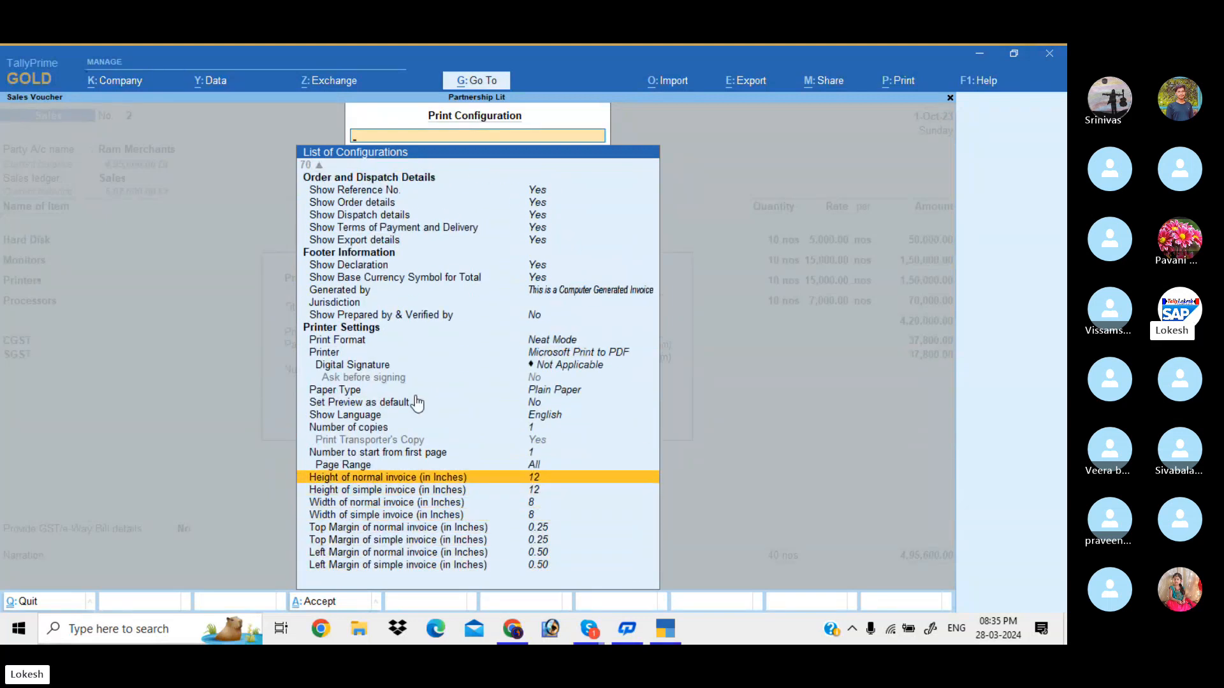
pyautogui.press('Return')
pyautogui.write('8')
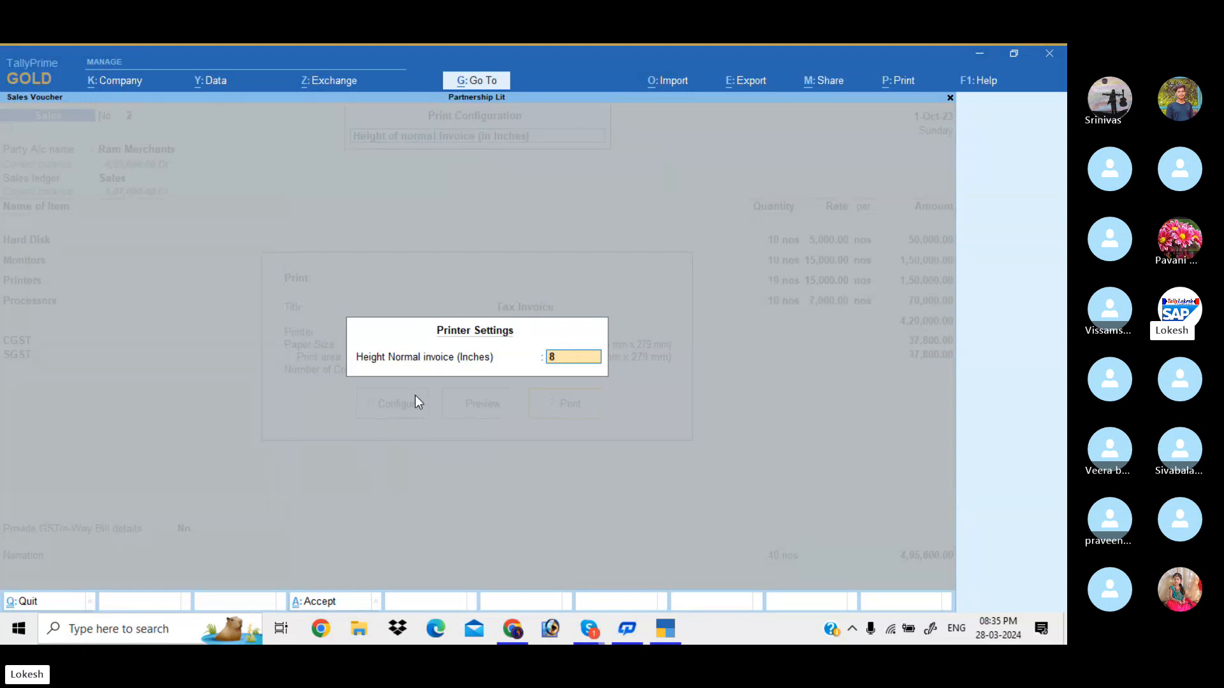
pyautogui.press('Return')
pyautogui.press('Down')
pyautogui.press('Return')
pyautogui.press('Return')
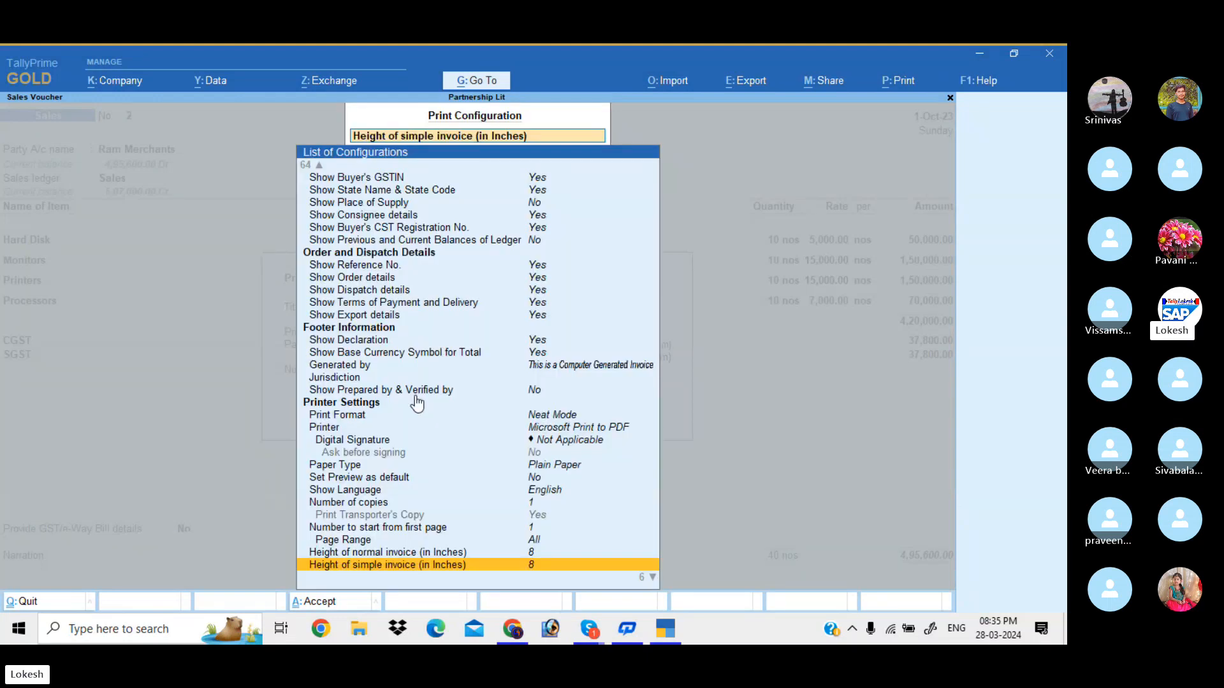
pyautogui.press('Down')
pyautogui.press('Return')
pyautogui.write('6')
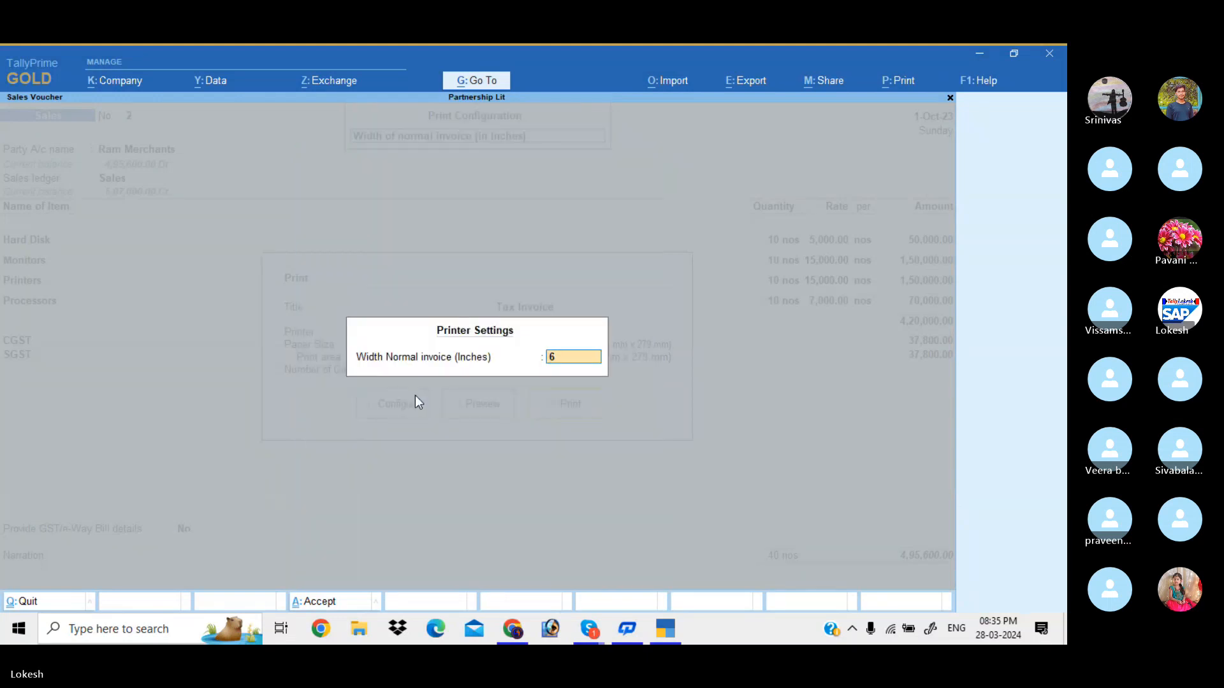
pyautogui.write('.5')
pyautogui.press('Return')
pyautogui.press('Down')
pyautogui.press('Down')
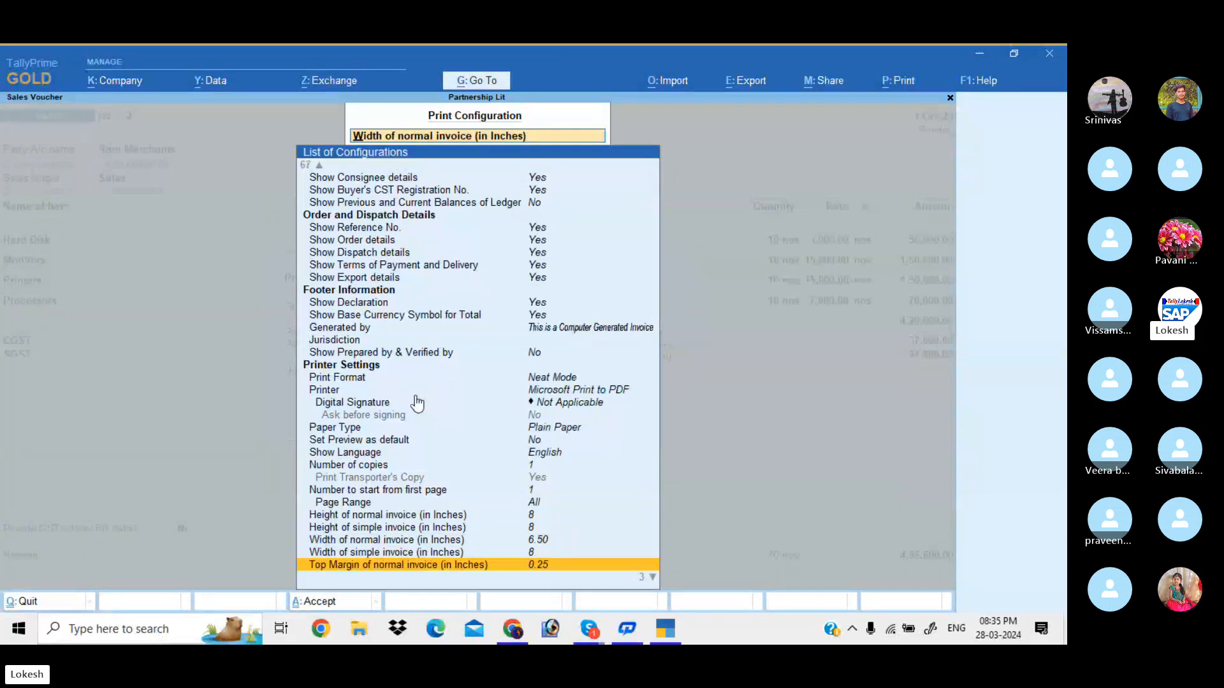
pyautogui.press('Up')
pyautogui.press('Return')
pyautogui.write('6.5')
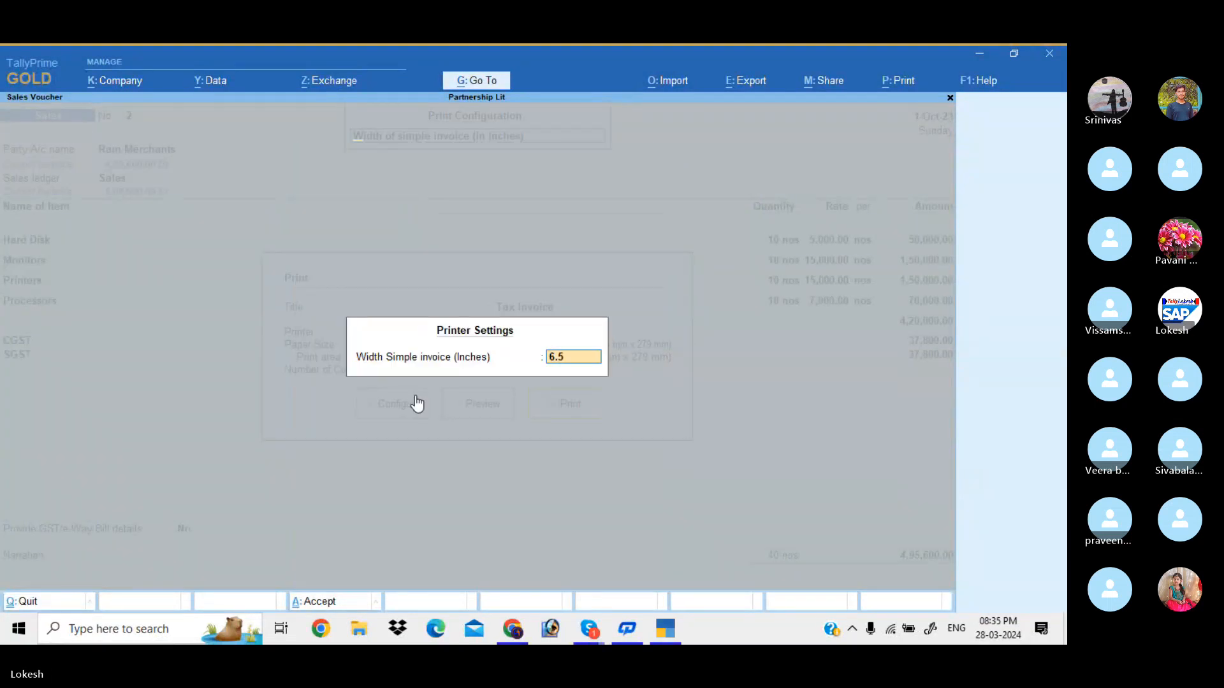
pyautogui.press('Return')
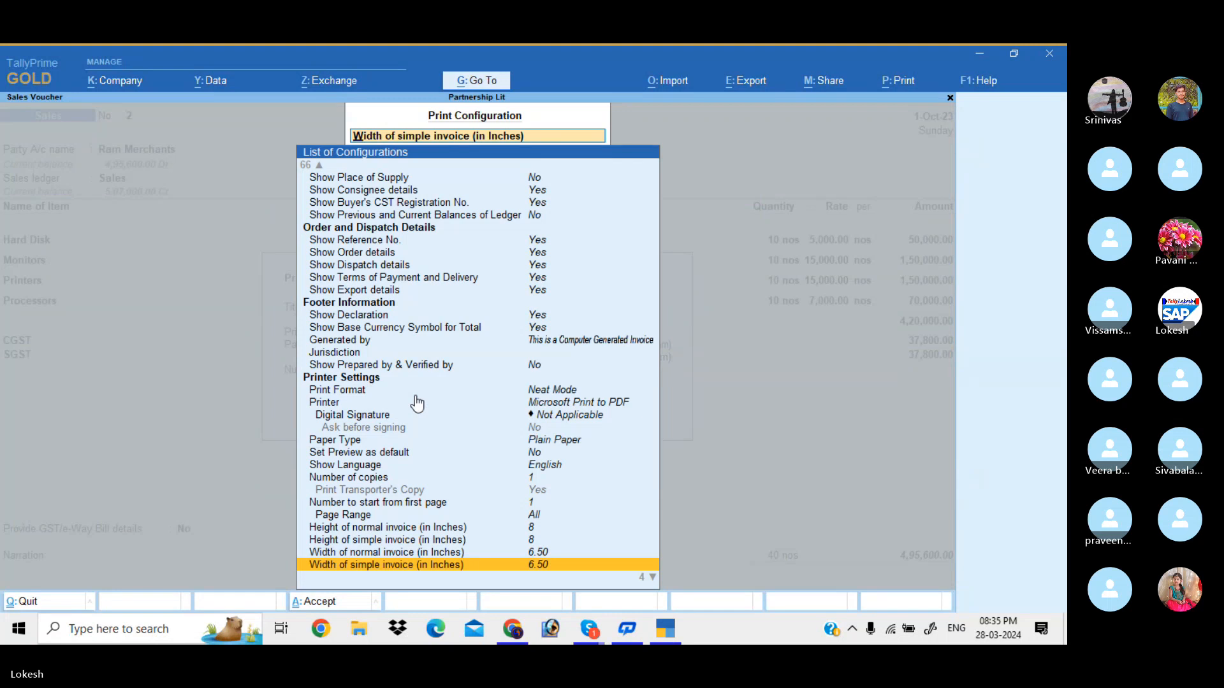
# Hide reference, order, dispatch, payment-terms and export details, then preview the invoice
pyautogui.press('Up')
pyautogui.press('Up')
pyautogui.press('Up')
pyautogui.press('Up')
pyautogui.press('Up')
pyautogui.press('Up')
pyautogui.press('Up')
pyautogui.press('Up')
pyautogui.press('Up')
pyautogui.press('Up')
pyautogui.press('Up')
pyautogui.press('Up')
pyautogui.press('Up')
pyautogui.press('Up')
pyautogui.press('Up')
pyautogui.press('Up')
pyautogui.press('Up')
pyautogui.press('Up')
pyautogui.press('Up')
pyautogui.press('Up')
pyautogui.press('Down')
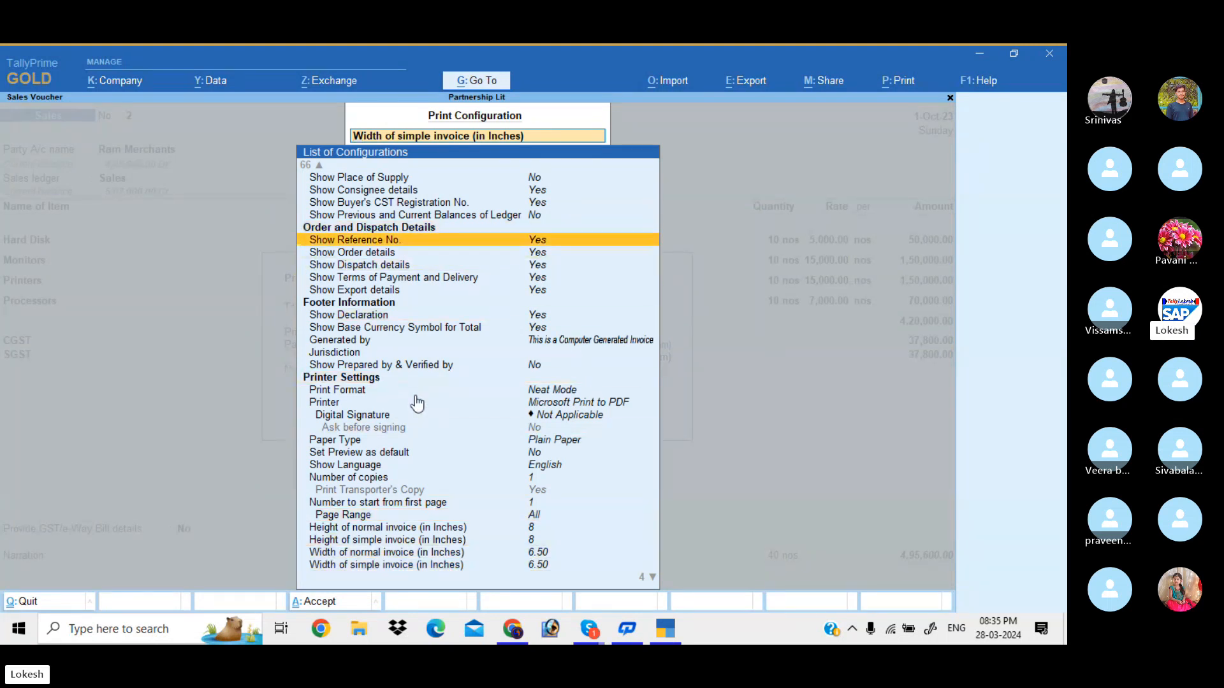
pyautogui.press('Return')
pyautogui.press('Down')
pyautogui.press('Return')
pyautogui.press('Down')
pyautogui.press('Return')
pyautogui.press('Down')
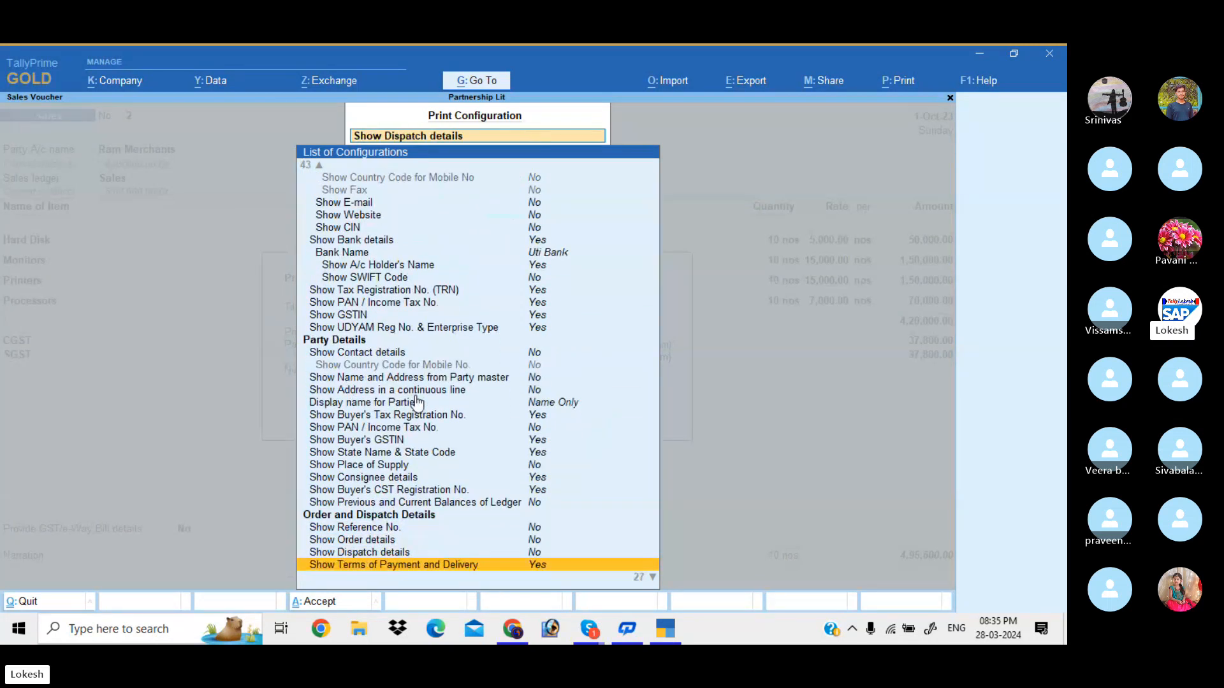
pyautogui.press('Return')
pyautogui.press('Down')
pyautogui.press('Return')
pyautogui.press('Down')
pyautogui.press('Up')
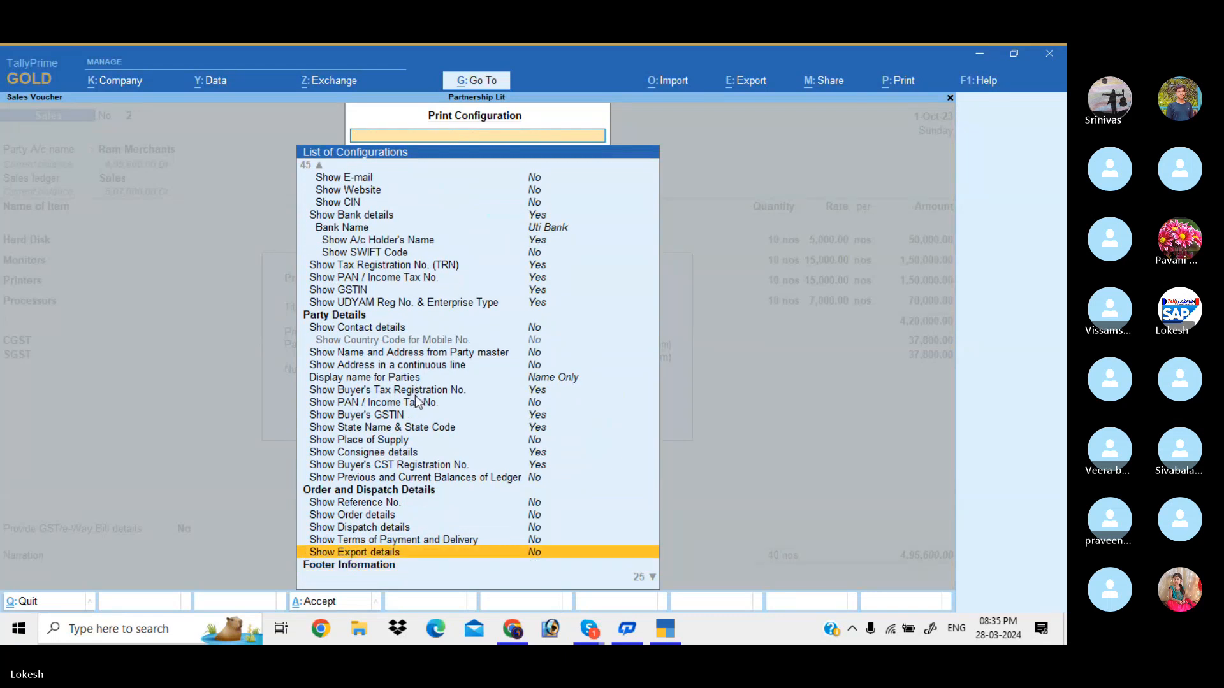
pyautogui.hotkey('ctrl', 'a')
pyautogui.press('i')
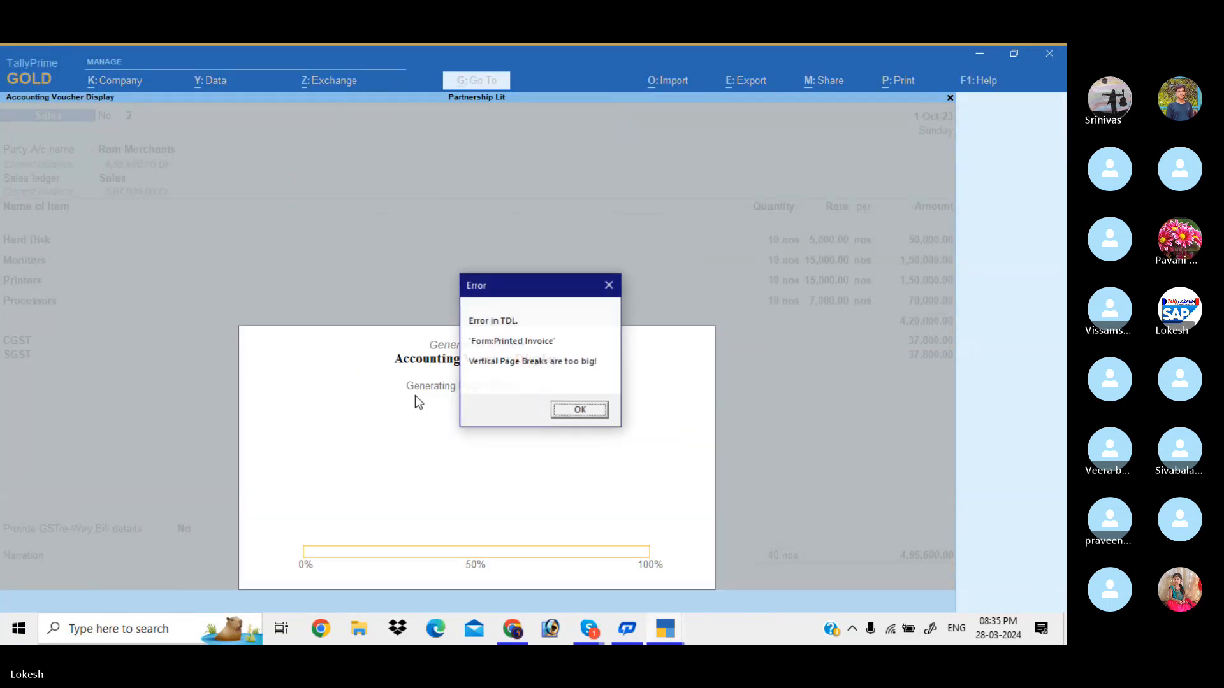
# Dismiss the page-break error, relaunch TallyPrime and load the Partnership Lit company
pyautogui.click(606, 285)
pyautogui.doubleClick(145, 382)
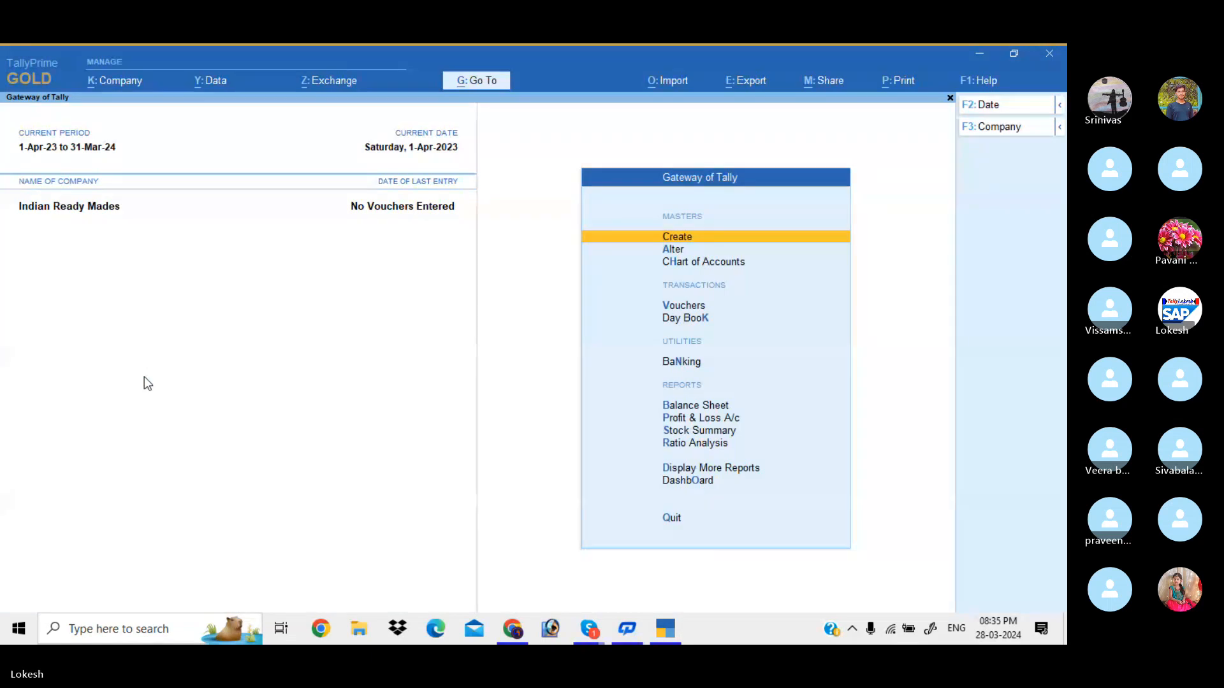
pyautogui.click(1001, 131)
pyautogui.press('Escape')
pyautogui.click(1001, 131)
pyautogui.press('Up')
pyautogui.press('Return')
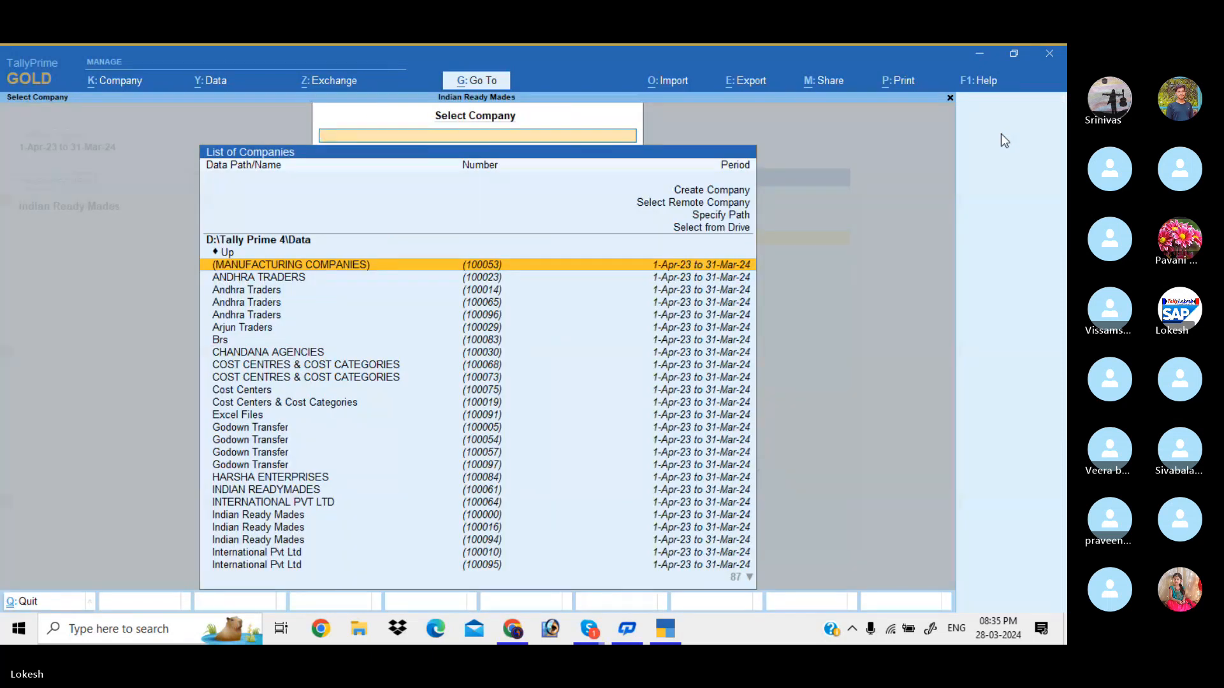
pyautogui.write('par')
pyautogui.press('Down')
pyautogui.press('Down')
pyautogui.press('Down')
pyautogui.press('Down')
pyautogui.press('Down')
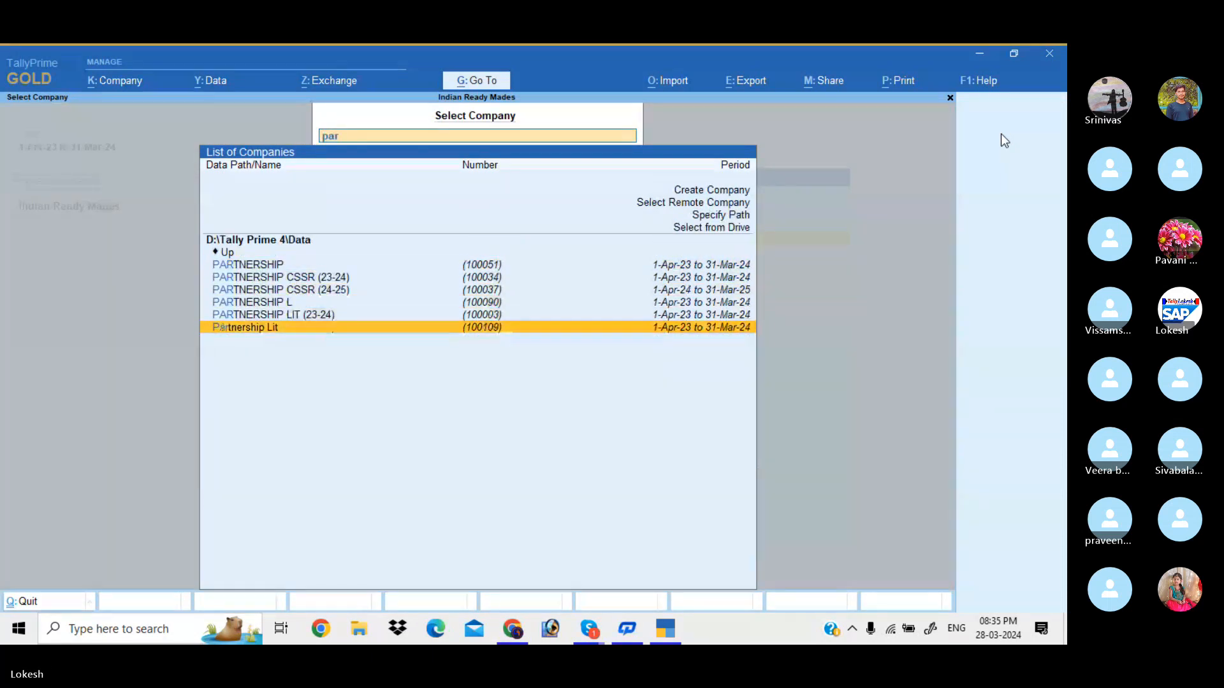
pyautogui.press('Return')
# Open the Day Book and the Ram Merchants sales voucher No. 2
pyautogui.press('Down')
pyautogui.press('Down')
pyautogui.press('Down')
pyautogui.press('Down')
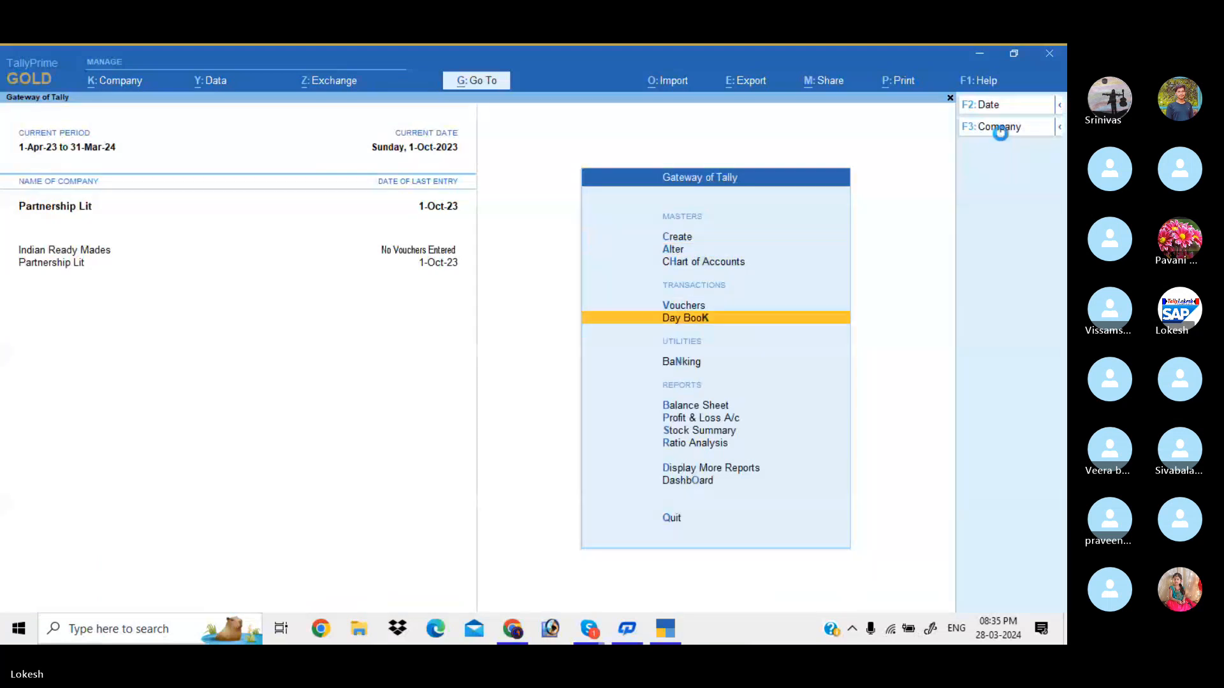
pyautogui.press('Return')
pyautogui.press('Down')
pyautogui.press('Down')
pyautogui.press('Down')
pyautogui.press('Down')
pyautogui.press('Down')
pyautogui.press('Return')
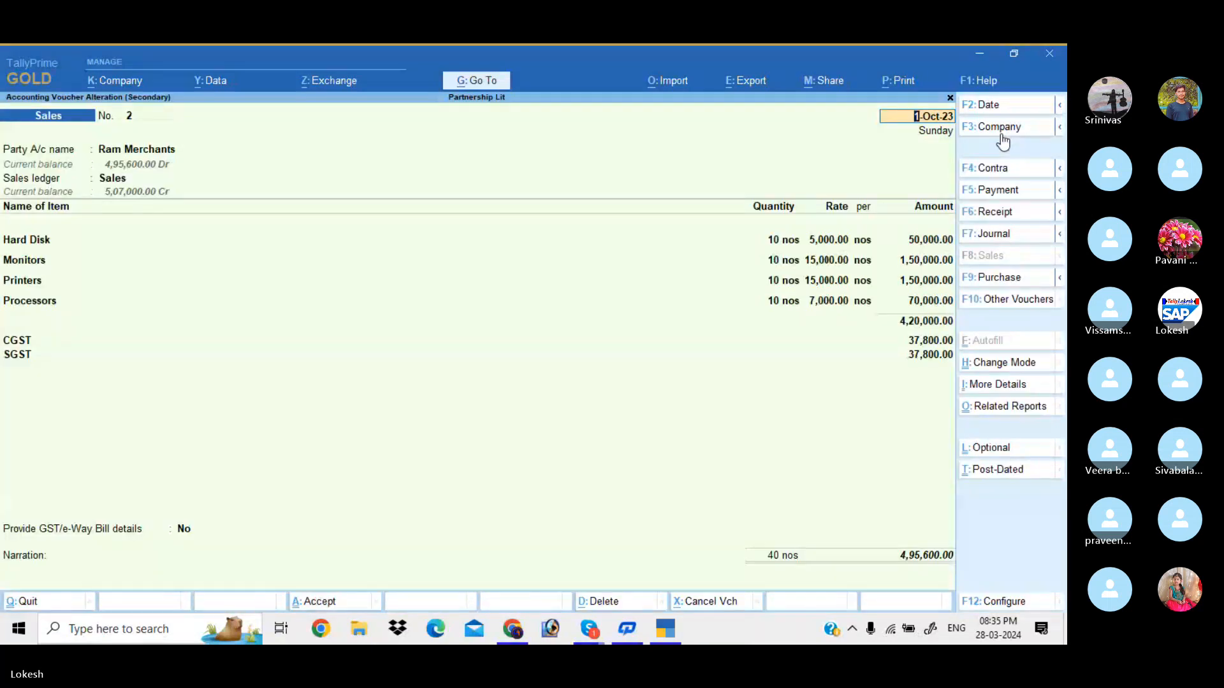
# Preview the Tax Invoice, then open the full list of print configuration options
pyautogui.hotkey('ctrl', 'p')
pyautogui.press('i')
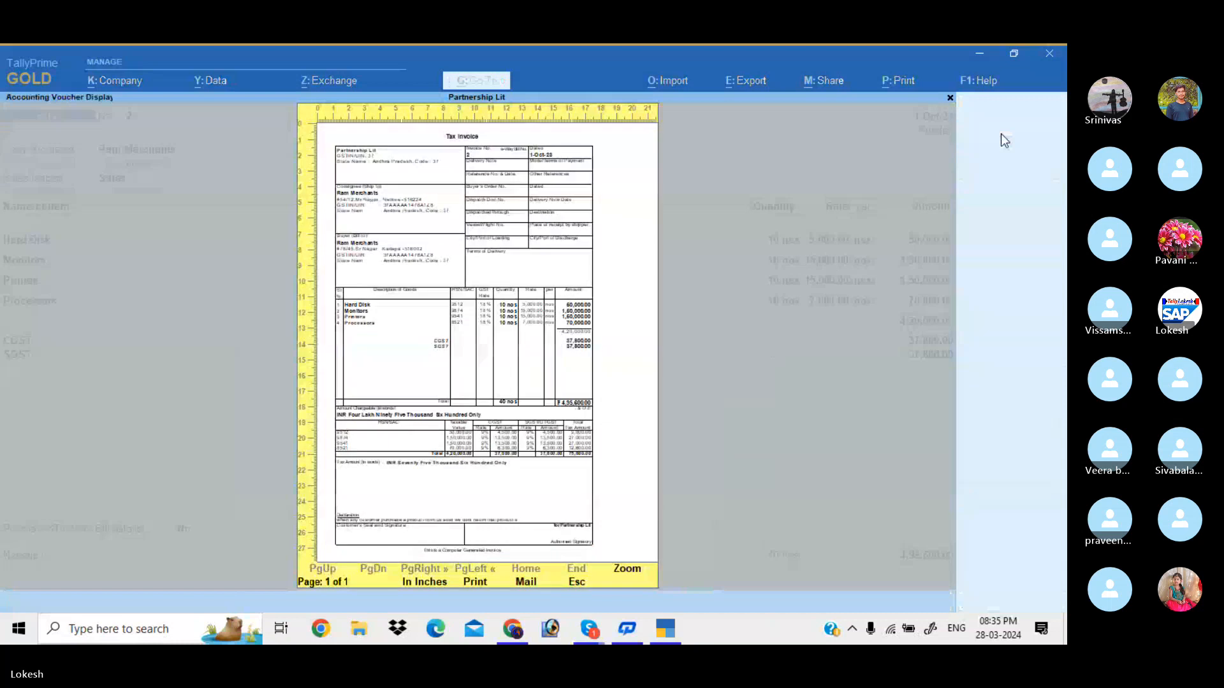
pyautogui.press('Escape')
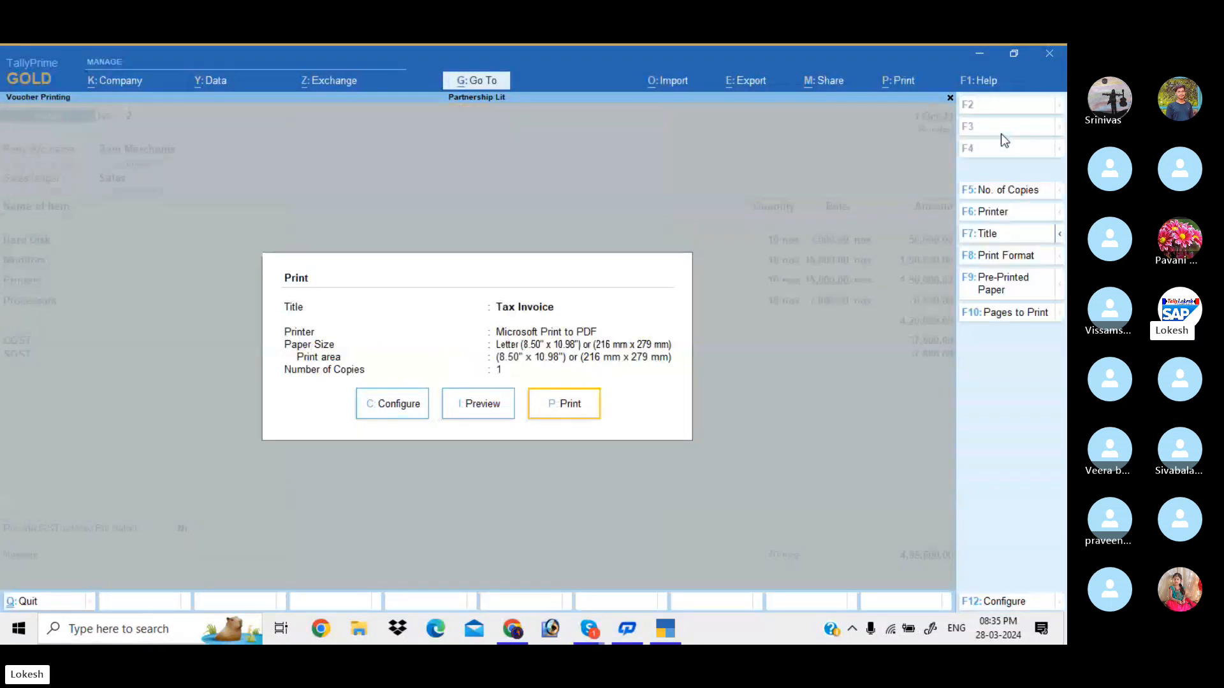
pyautogui.press('Left')
pyautogui.press('Left')
pyautogui.press('Return')
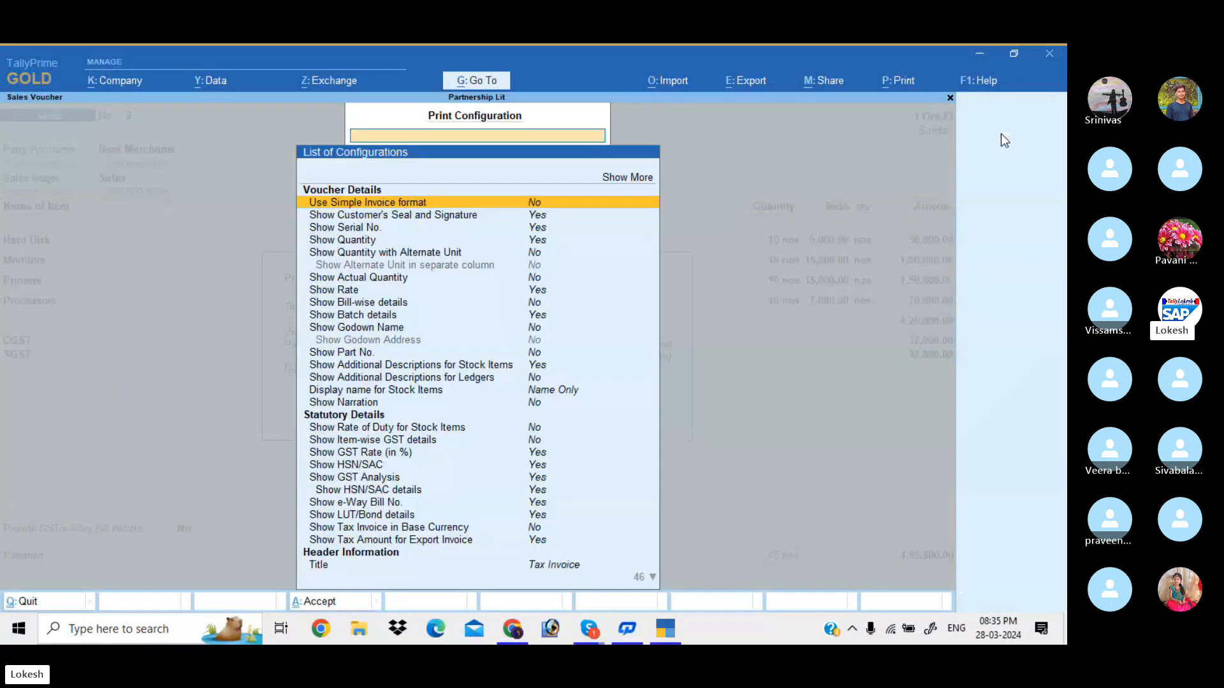
pyautogui.press('Return')
# Set Show Reference No., Order, Dispatch, Terms of Payment and Export details to No
pyautogui.press('Down')
pyautogui.press('Down')
pyautogui.press('Down')
pyautogui.press('Down')
pyautogui.press('Down')
pyautogui.press('Down')
pyautogui.press('Down')
pyautogui.press('Down')
pyautogui.press('Down')
pyautogui.press('Down')
pyautogui.press('Down')
pyautogui.press('Down')
pyautogui.press('Down')
pyautogui.press('Down')
pyautogui.press('Down')
pyautogui.press('Down')
pyautogui.press('Down')
pyautogui.press('Down')
pyautogui.press('Down')
pyautogui.press('Down')
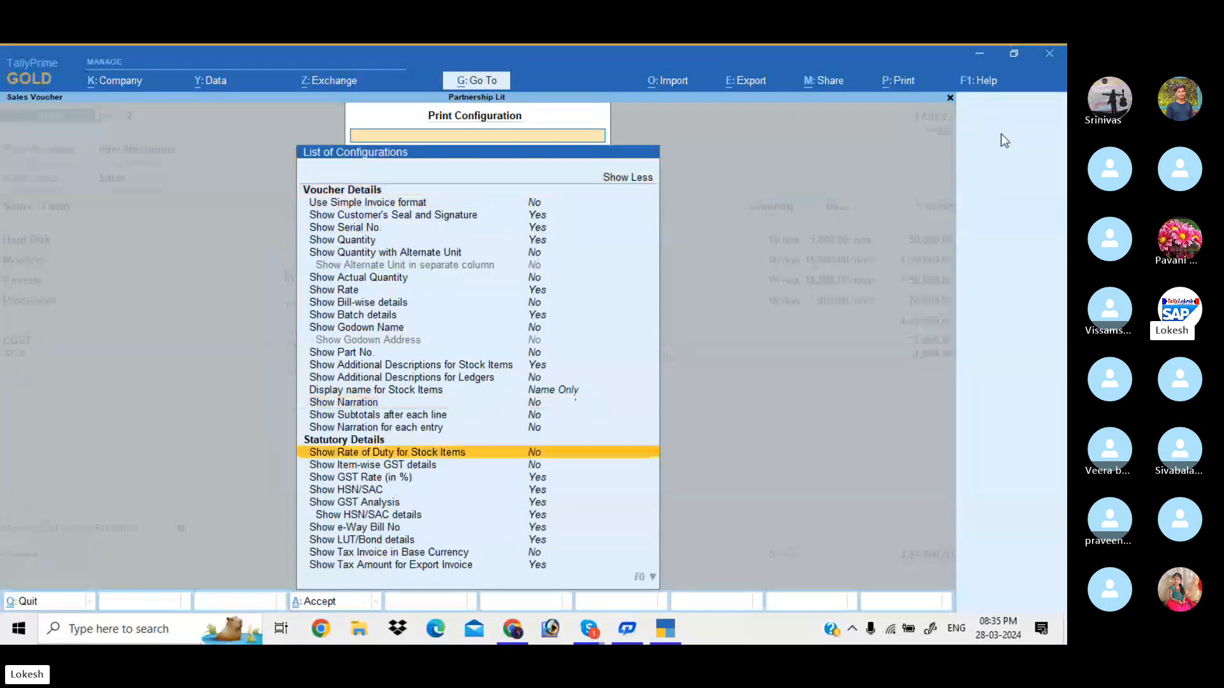
pyautogui.press('Down')
pyautogui.press('Down')
pyautogui.press('Down')
pyautogui.press('Down')
pyautogui.press('Down')
pyautogui.press('Down')
pyautogui.press('Down')
pyautogui.press('Down')
pyautogui.press('Down')
pyautogui.press('Down')
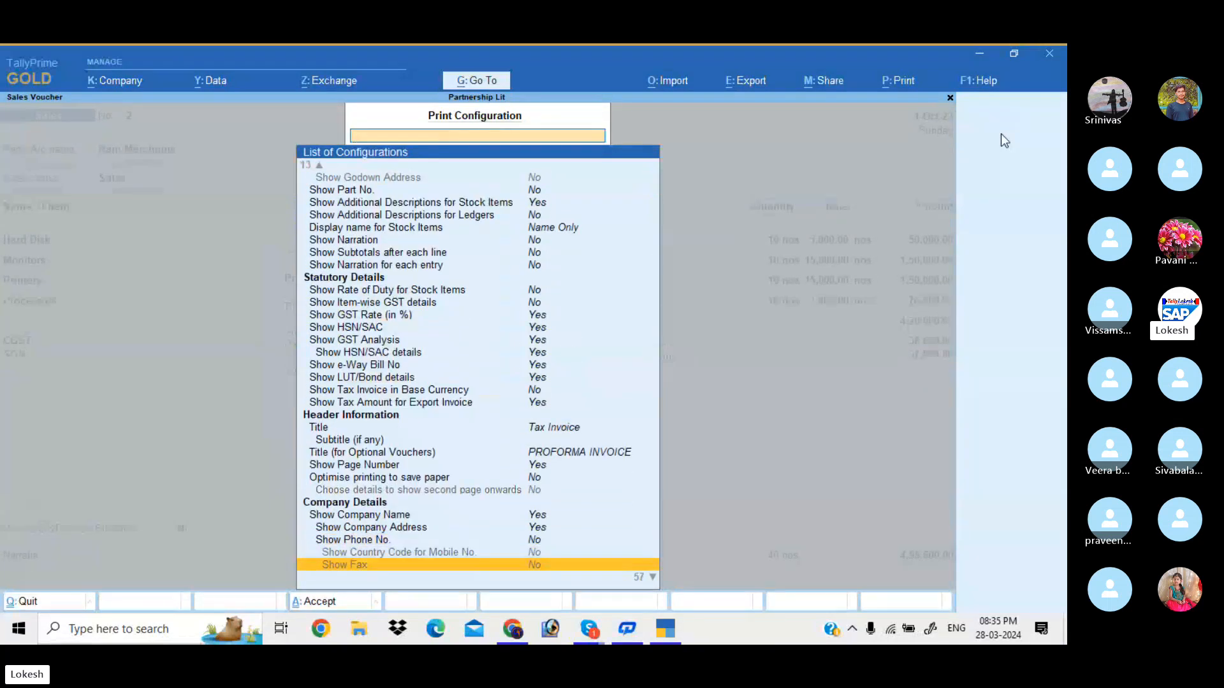
pyautogui.press('Down')
pyautogui.press('Down')
pyautogui.press('Down')
pyautogui.press('Down')
pyautogui.press('Down')
pyautogui.press('Down')
pyautogui.press('Down')
pyautogui.press('Down')
pyautogui.press('Up')
pyautogui.press('Up')
pyautogui.press('Up')
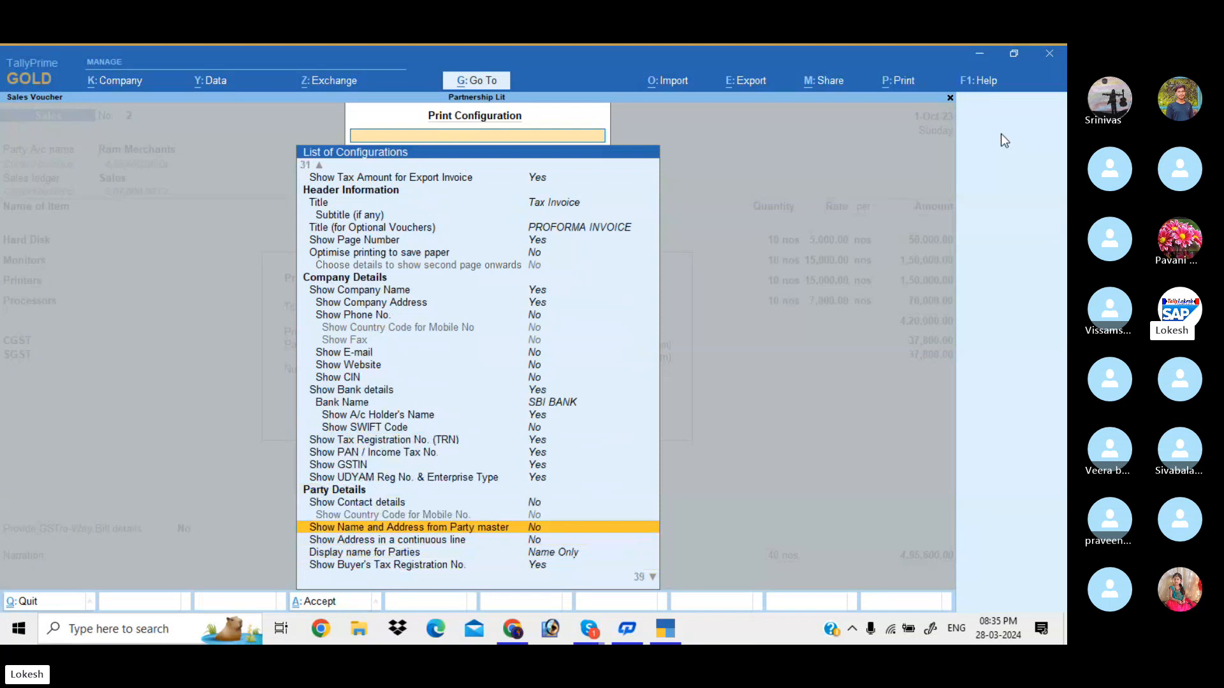
pyautogui.press('Down')
pyautogui.press('Down')
pyautogui.press('Down')
pyautogui.press('Down')
pyautogui.press('Down')
pyautogui.press('Down')
pyautogui.press('Down')
pyautogui.press('Down')
pyautogui.press('Down')
pyautogui.press('Down')
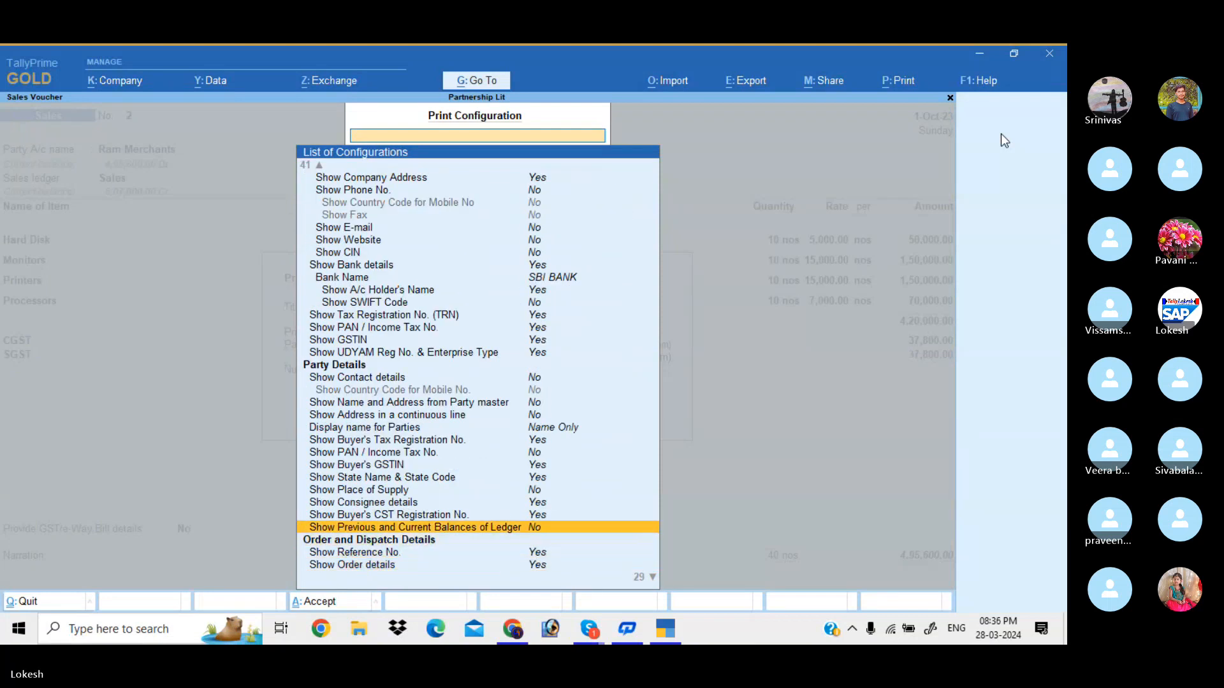
pyautogui.press('Up')
pyautogui.press('Down')
pyautogui.press('Down')
pyautogui.press('Down')
pyautogui.press('Down')
pyautogui.press('Down')
pyautogui.press('Down')
pyautogui.press('Down')
pyautogui.press('Down')
pyautogui.press('Down')
pyautogui.press('Down')
pyautogui.press('Down')
pyautogui.press('Down')
pyautogui.press('Down')
pyautogui.press('Down')
pyautogui.press('Down')
pyautogui.press('Down')
pyautogui.press('Down')
pyautogui.press('Up')
pyautogui.press('Up')
pyautogui.press('Up')
pyautogui.press('Up')
pyautogui.press('Up')
pyautogui.press('Up')
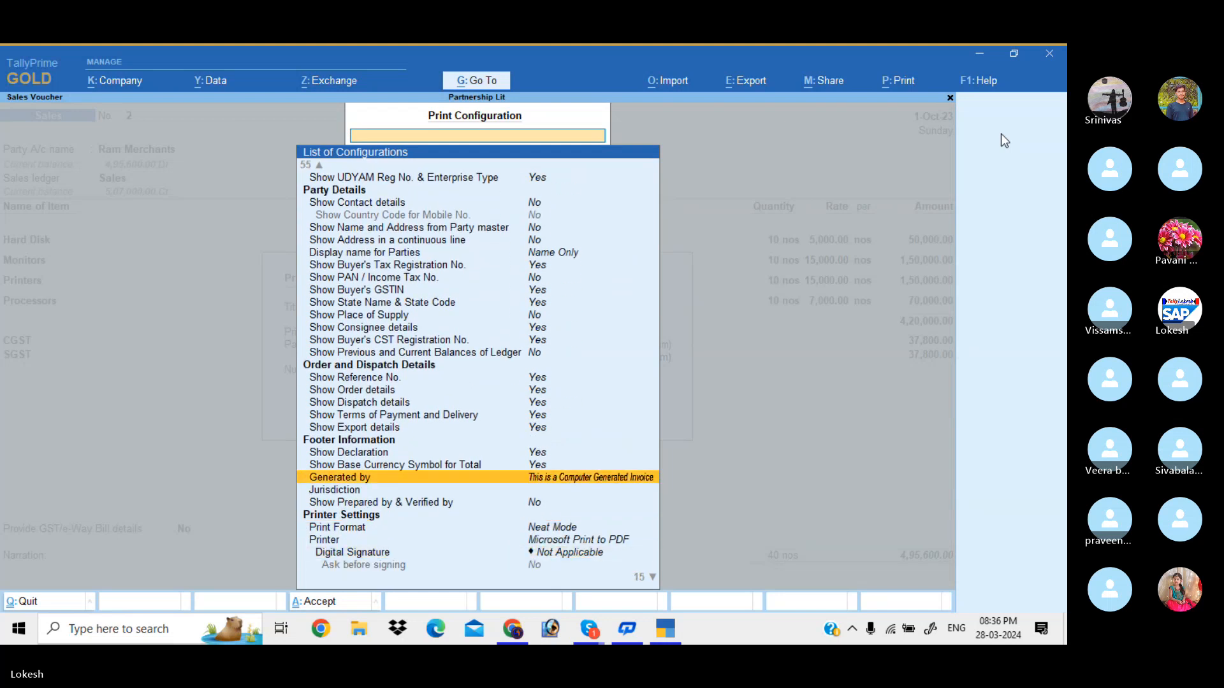
pyautogui.press('Up')
pyautogui.press('Up')
pyautogui.press('Up')
pyautogui.press('Up')
pyautogui.press('Up')
pyautogui.press('Up')
pyautogui.press('Up')
pyautogui.press('Down')
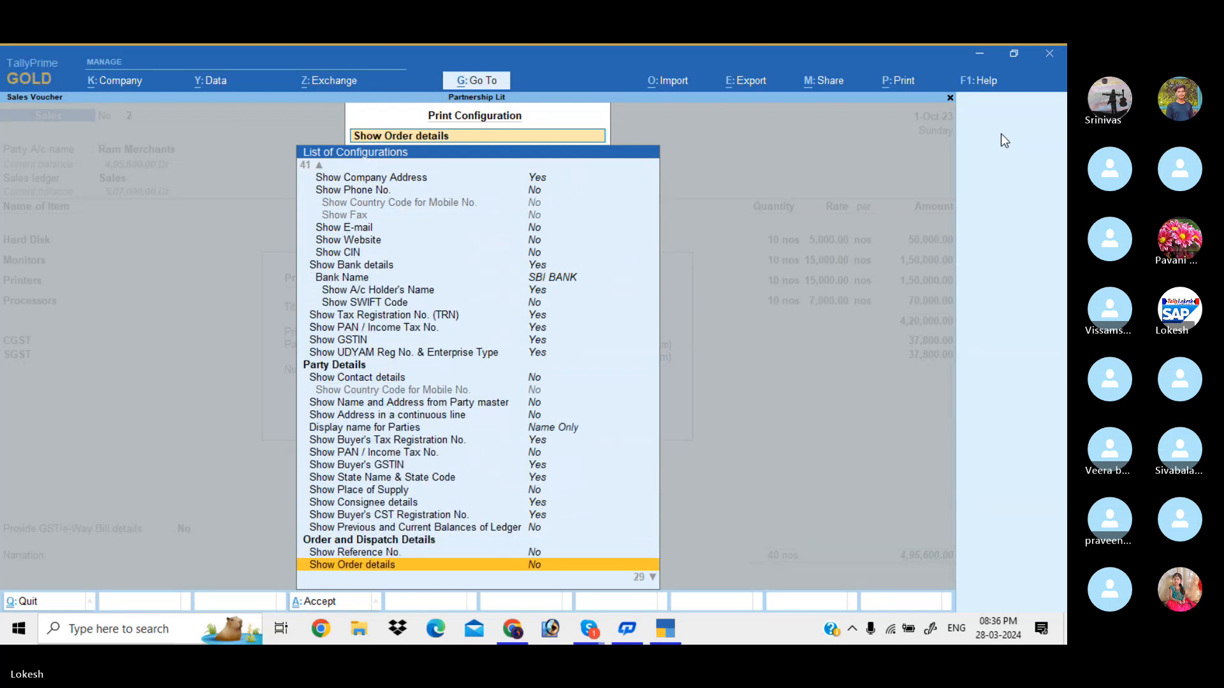
pyautogui.press('Down')
pyautogui.press('Down')
pyautogui.press('Down')
pyautogui.press('Down')
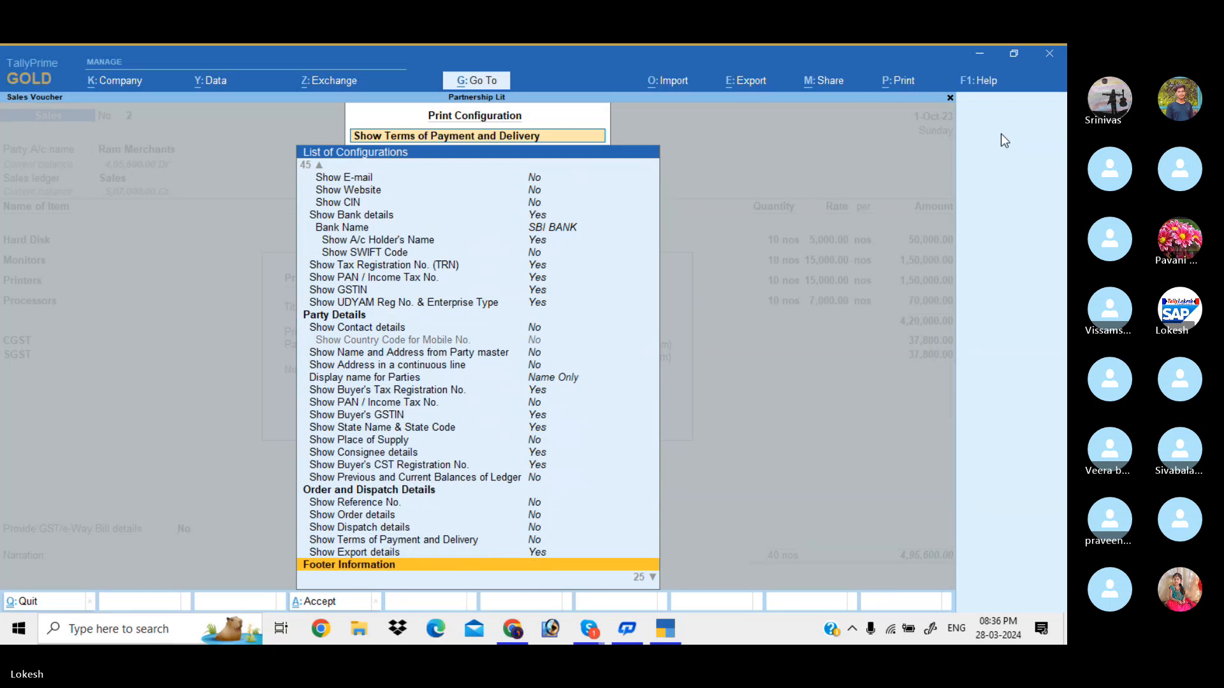
pyautogui.press('Up')
pyautogui.press('Return')
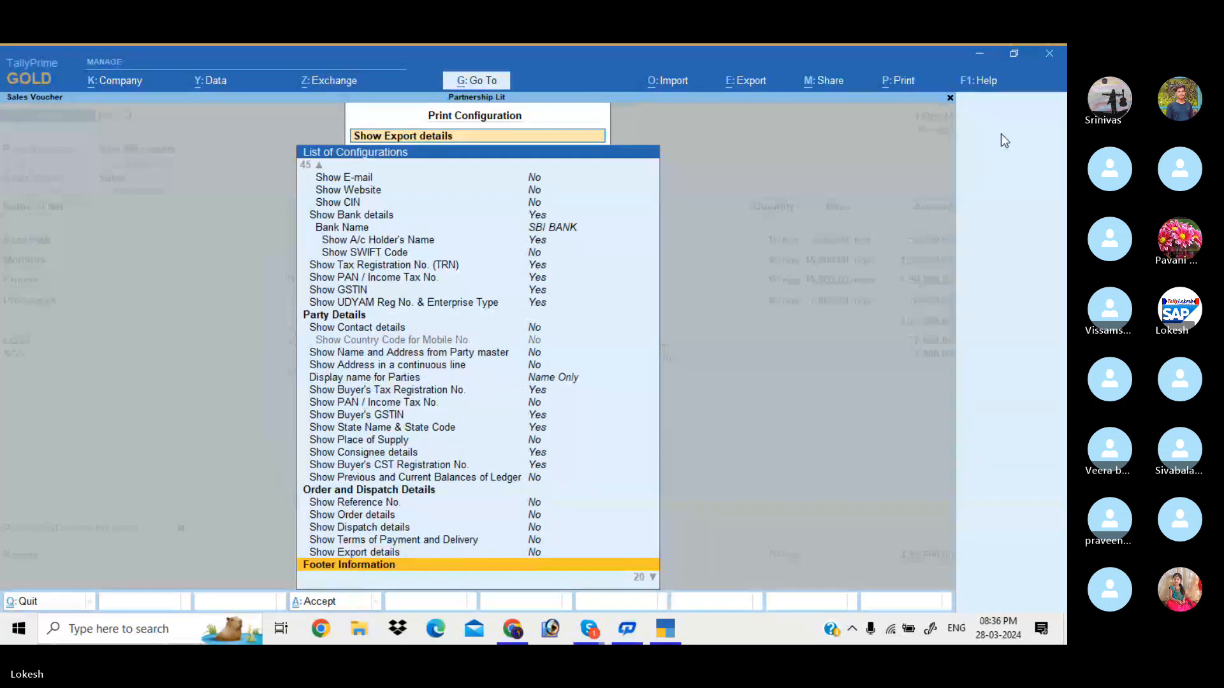
pyautogui.press('Down')
pyautogui.press('Down')
pyautogui.press('Down')
pyautogui.press('Down')
pyautogui.press('Down')
pyautogui.press('Up')
pyautogui.press('Up')
pyautogui.press('Up')
pyautogui.press('Up')
pyautogui.press('Up')
pyautogui.press('Up')
pyautogui.press('Up')
pyautogui.press('Up')
pyautogui.press('Up')
pyautogui.press('Up')
pyautogui.press('Up')
pyautogui.press('Up')
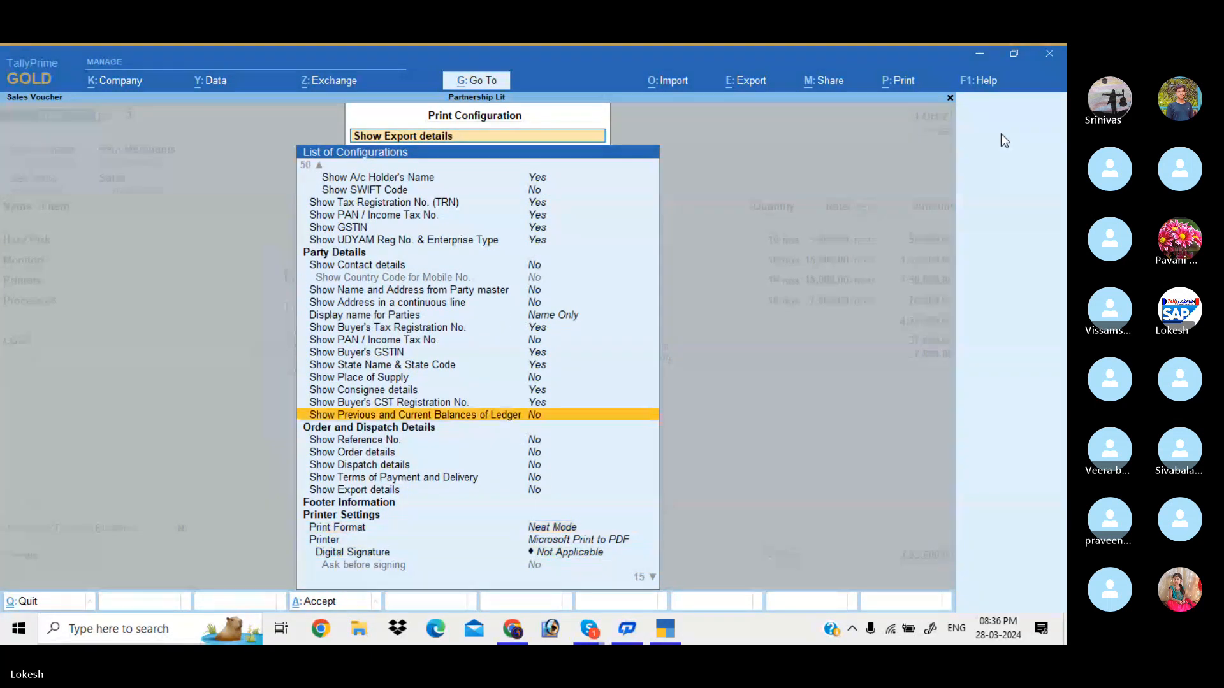
pyautogui.press('Up')
pyautogui.press('Up')
pyautogui.press('Escape')
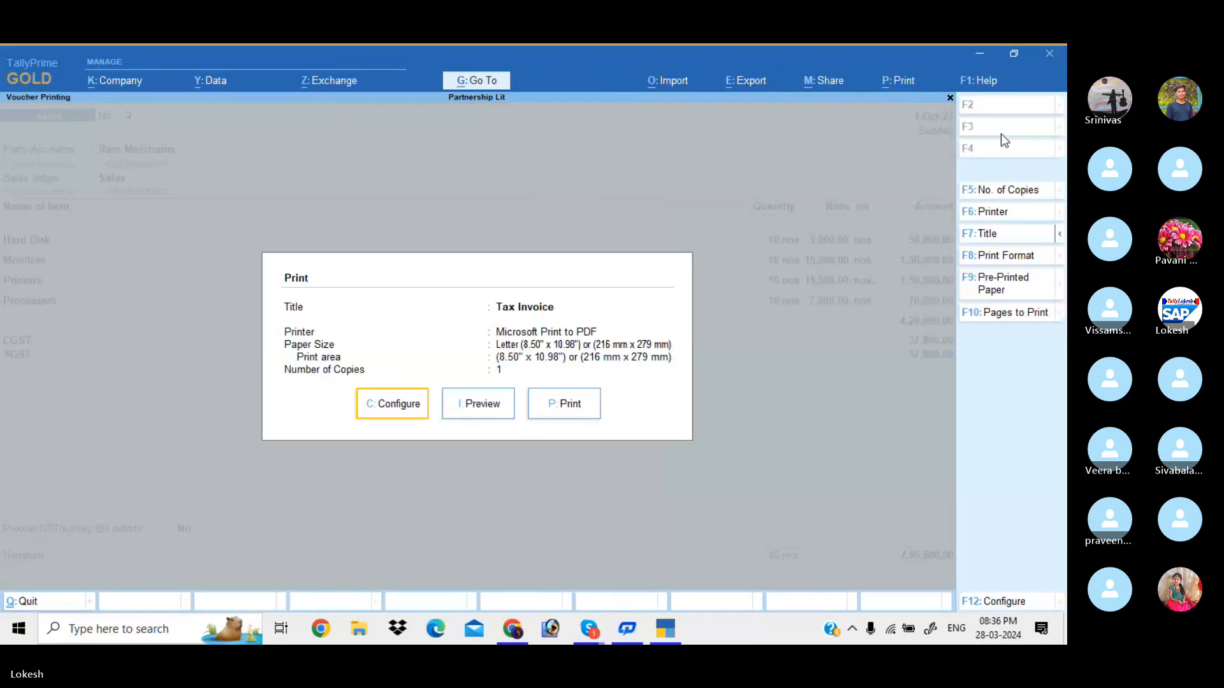
# Preview the revised Tax Invoice, then close the preview
pyautogui.press('Right')
pyautogui.press('Return')
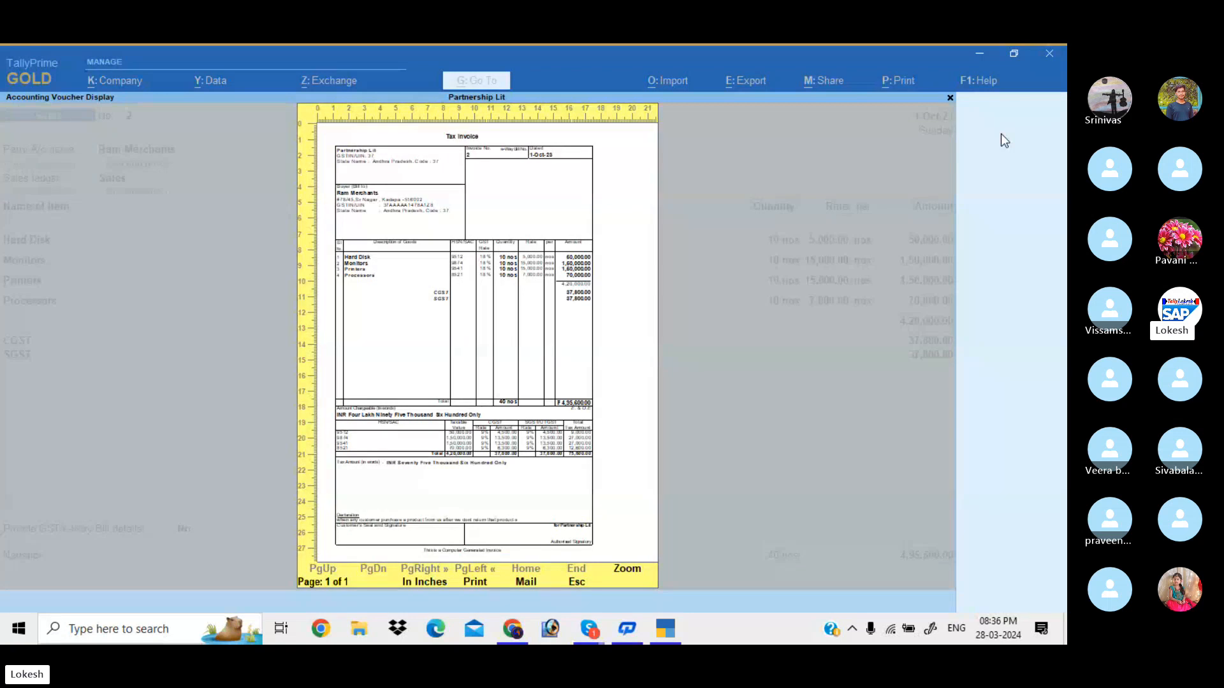
pyautogui.press('Escape')
# In print configuration, set Show HSN/SAC and Show GST Analysis to No
pyautogui.press('Left')
pyautogui.press('Return')
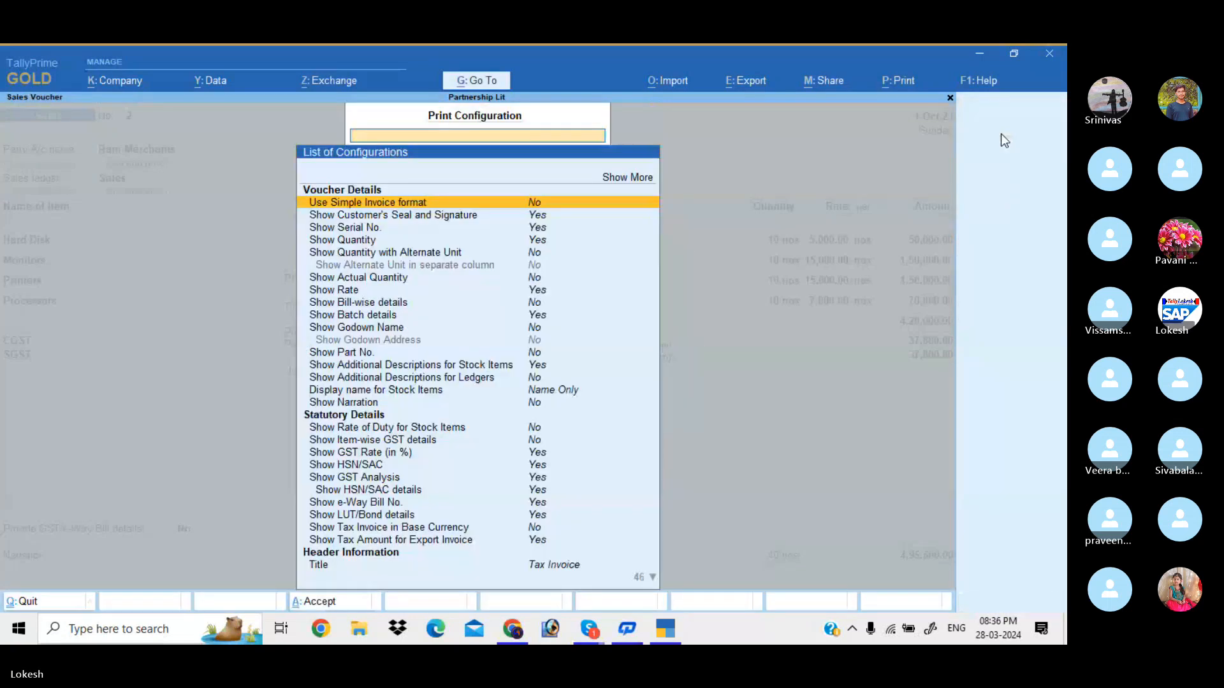
pyautogui.press('Down')
pyautogui.press('Down')
pyautogui.press('Down')
pyautogui.press('Down')
pyautogui.press('Down')
pyautogui.press('Down')
pyautogui.press('Down')
pyautogui.press('Down')
pyautogui.press('Down')
pyautogui.press('Down')
pyautogui.press('Down')
pyautogui.press('Down')
pyautogui.press('Down')
pyautogui.press('Down')
pyautogui.press('Down')
pyautogui.press('Down')
pyautogui.press('Down')
pyautogui.press('Down')
pyautogui.press('Down')
pyautogui.press('Up')
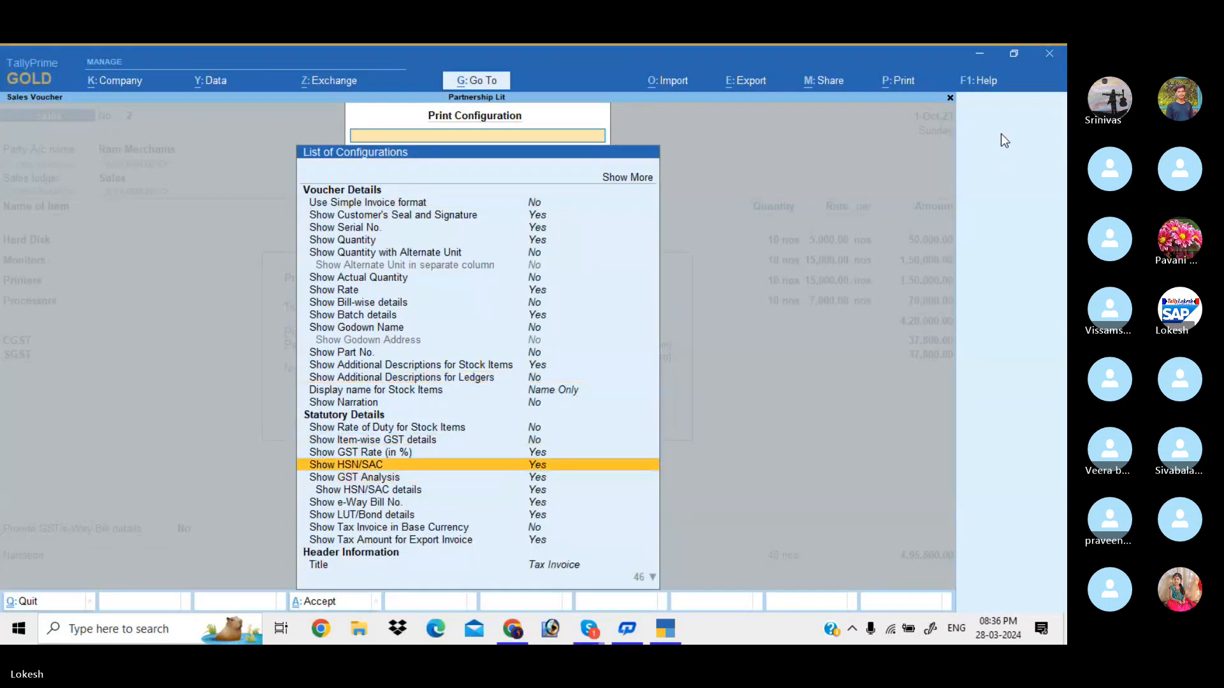
pyautogui.press('Return')
pyautogui.press('Down')
pyautogui.press('Return')
# Expand the full list of print options down to the page size and margin settings
pyautogui.press('Down')
pyautogui.press('Down')
pyautogui.press('Down')
pyautogui.press('Down')
pyautogui.press('Down')
pyautogui.press('Down')
pyautogui.press('Down')
pyautogui.press('Down')
pyautogui.press('Down')
pyautogui.press('Down')
pyautogui.press('Down')
pyautogui.press('Down')
pyautogui.press('Down')
pyautogui.press('Down')
pyautogui.press('Down')
pyautogui.press('Down')
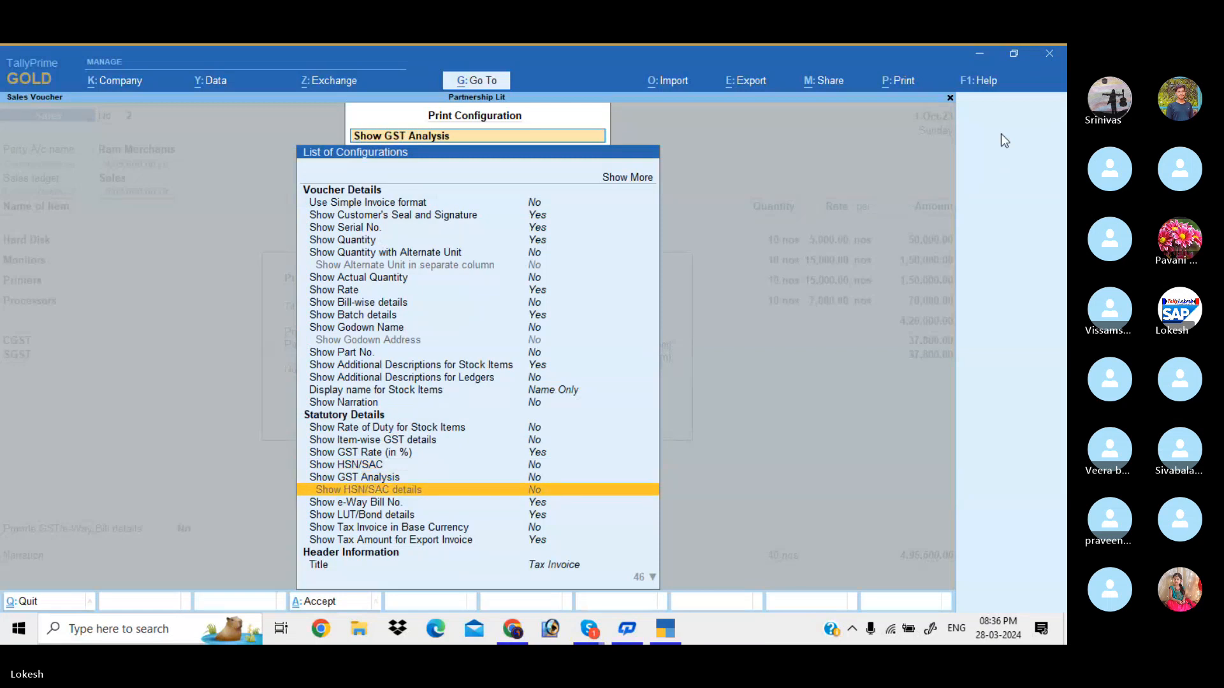
pyautogui.press('Down')
pyautogui.press('Down')
pyautogui.press('Down')
pyautogui.press('Down')
pyautogui.press('Down')
pyautogui.press('Down')
pyautogui.press('Down')
pyautogui.press('Down')
pyautogui.press('Down')
pyautogui.press('Down')
pyautogui.press('Down')
pyautogui.press('Down')
pyautogui.press('Down')
pyautogui.press('Down')
pyautogui.press('Down')
pyautogui.press('Down')
pyautogui.press('Down')
pyautogui.press('Down')
pyautogui.press('Down')
pyautogui.press('Down')
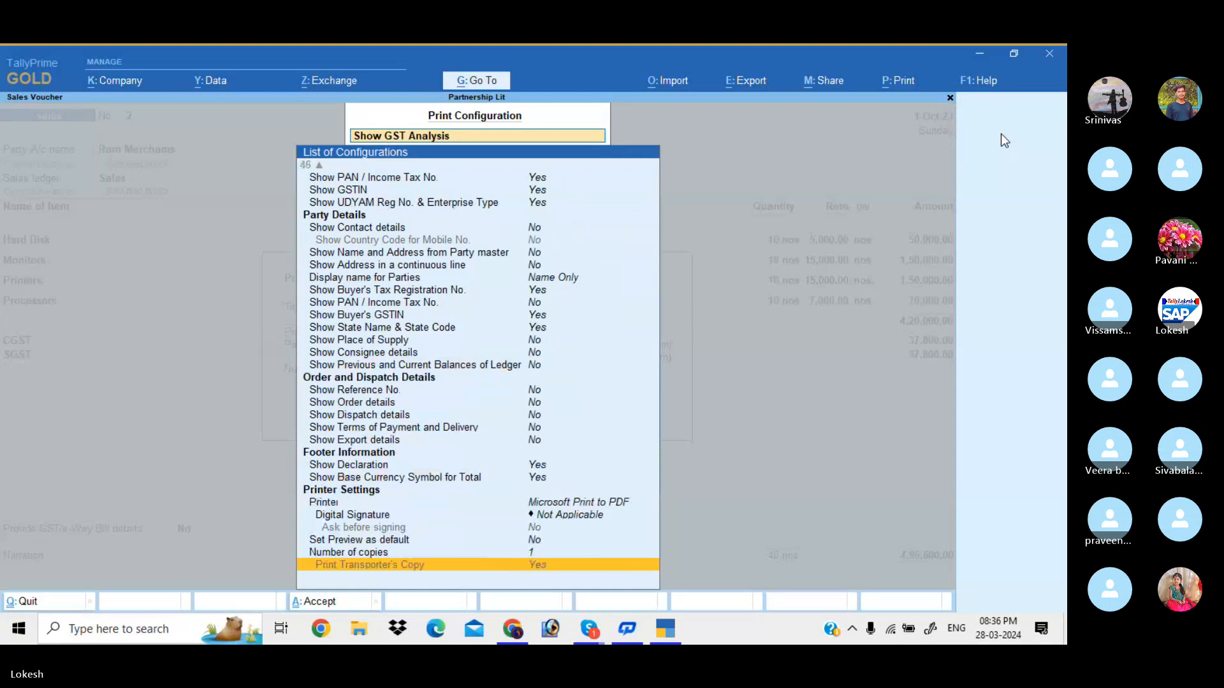
pyautogui.press('Up')
pyautogui.press('Up')
pyautogui.press('Up')
pyautogui.press('Up')
pyautogui.press('Up')
pyautogui.press('Up')
pyautogui.press('Up')
pyautogui.press('Up')
pyautogui.press('Up')
pyautogui.press('Up')
pyautogui.press('Up')
pyautogui.press('Up')
pyautogui.press('Up')
pyautogui.press('Up')
pyautogui.press('Up')
pyautogui.press('Up')
pyautogui.press('Up')
pyautogui.press('Up')
pyautogui.press('Up')
pyautogui.press('Up')
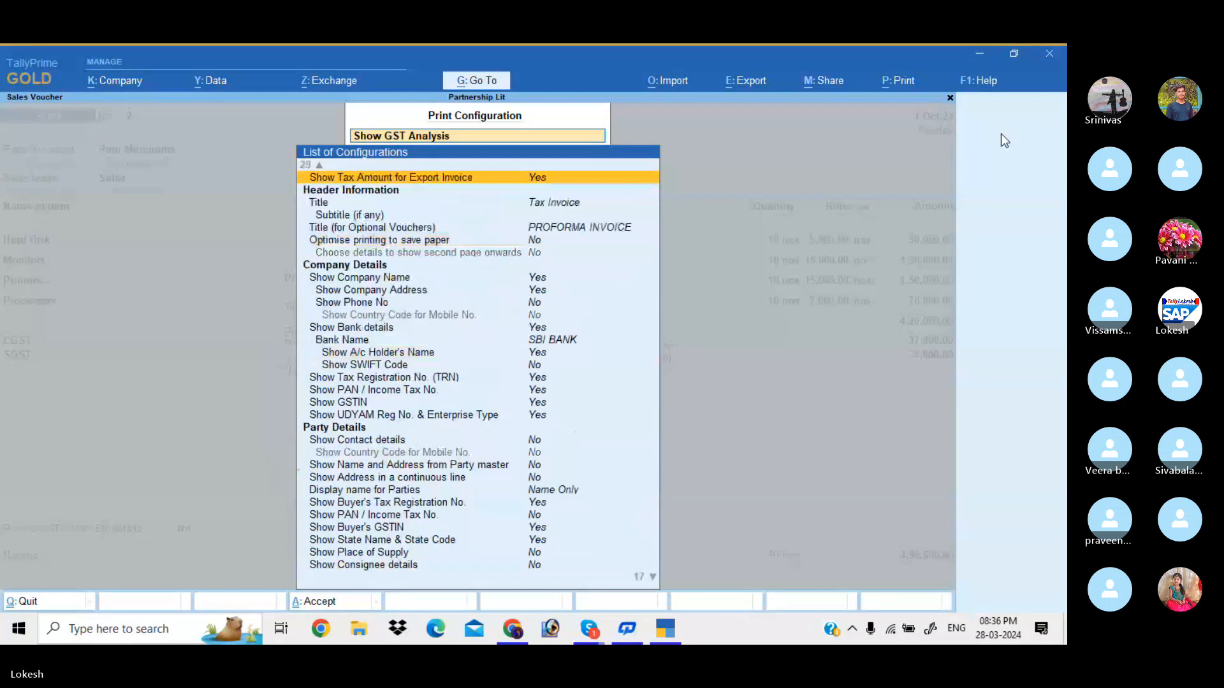
pyautogui.press('Up')
pyautogui.press('Up')
pyautogui.press('Up')
pyautogui.press('Up')
pyautogui.press('Up')
pyautogui.press('Up')
pyautogui.press('Up')
pyautogui.press('Up')
pyautogui.press('Up')
pyautogui.press('Up')
pyautogui.press('Up')
pyautogui.press('Up')
pyautogui.press('Up')
pyautogui.press('Up')
pyautogui.press('Up')
pyautogui.press('Up')
pyautogui.press('Up')
pyautogui.press('Up')
pyautogui.press('Up')
pyautogui.press('Up')
pyautogui.press('Return')
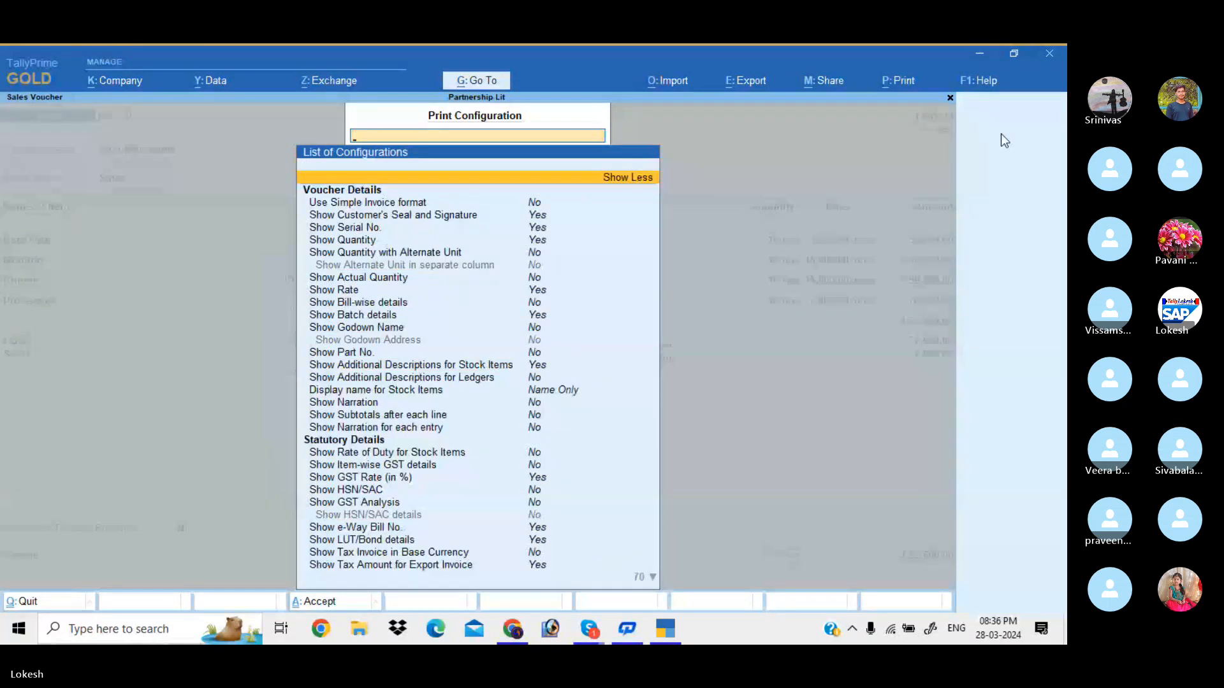
pyautogui.press('Down')
pyautogui.press('Down')
pyautogui.press('Down')
pyautogui.press('Down')
pyautogui.press('Down')
pyautogui.press('Down')
pyautogui.press('Down')
pyautogui.press('Down')
pyautogui.press('Down')
pyautogui.press('Down')
pyautogui.press('Down')
pyautogui.press('Down')
pyautogui.press('Down')
pyautogui.press('Down')
pyautogui.press('Down')
pyautogui.press('Down')
pyautogui.press('Down')
pyautogui.press('Down')
pyautogui.press('Down')
pyautogui.press('Down')
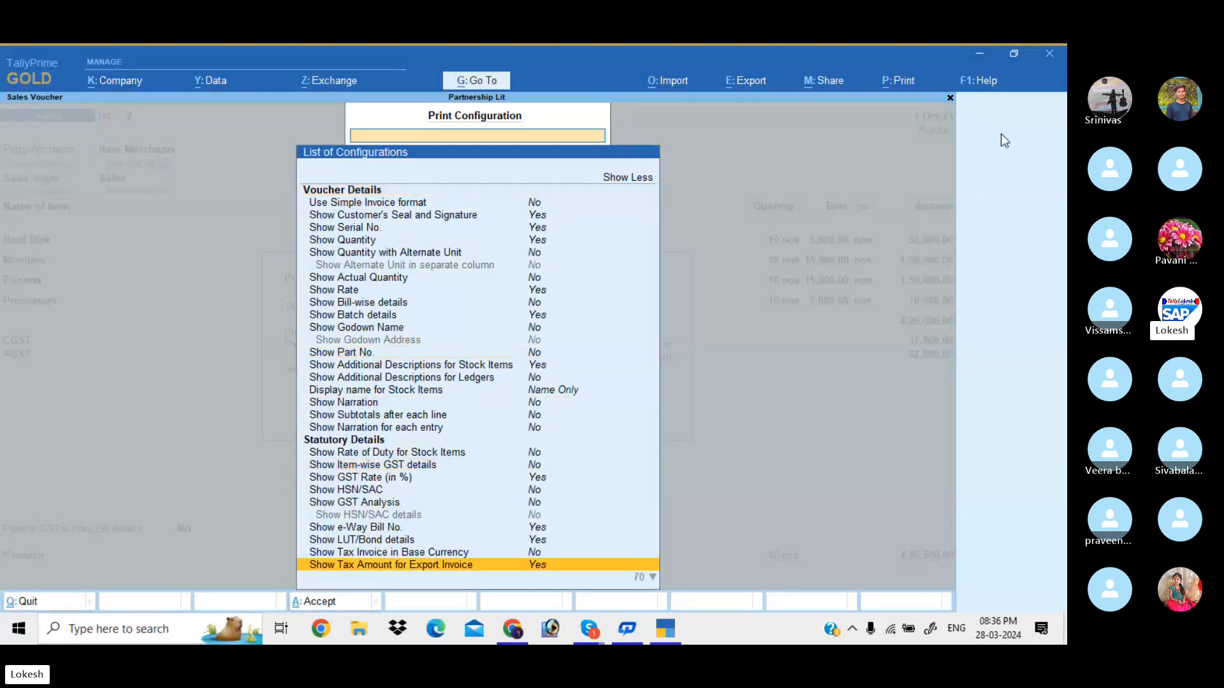
pyautogui.press('Down')
pyautogui.press('Down')
pyautogui.press('Down')
pyautogui.press('Down')
pyautogui.press('Down')
pyautogui.press('Down')
pyautogui.press('Down')
pyautogui.press('Down')
pyautogui.press('Down')
pyautogui.press('Down')
pyautogui.press('Down')
pyautogui.press('Down')
pyautogui.press('Down')
pyautogui.press('Down')
pyautogui.press('Down')
pyautogui.press('Down')
pyautogui.press('Down')
pyautogui.press('Down')
pyautogui.press('Down')
pyautogui.press('Down')
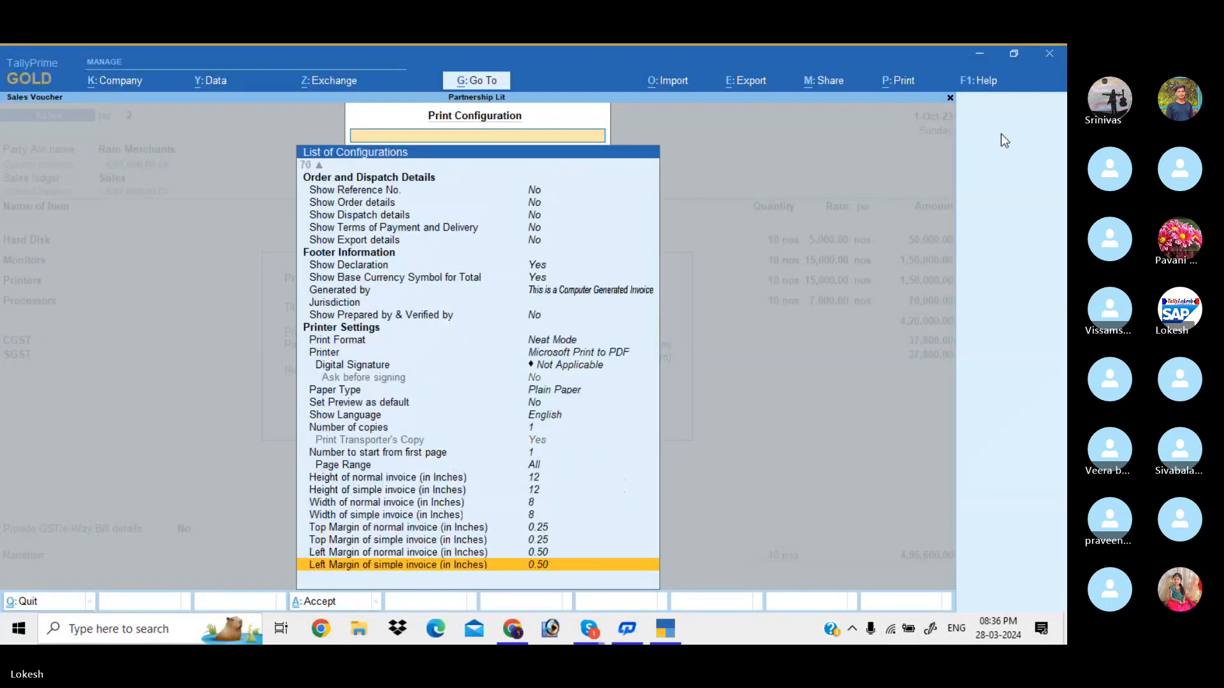
# Set normal and simple invoice heights to 8, normal width to 8.5 and simple width to 6.5
pyautogui.press('Up')
pyautogui.press('Up')
pyautogui.press('Up')
pyautogui.press('Up')
pyautogui.press('Up')
pyautogui.press('Up')
pyautogui.press('Up')
pyautogui.press('Return')
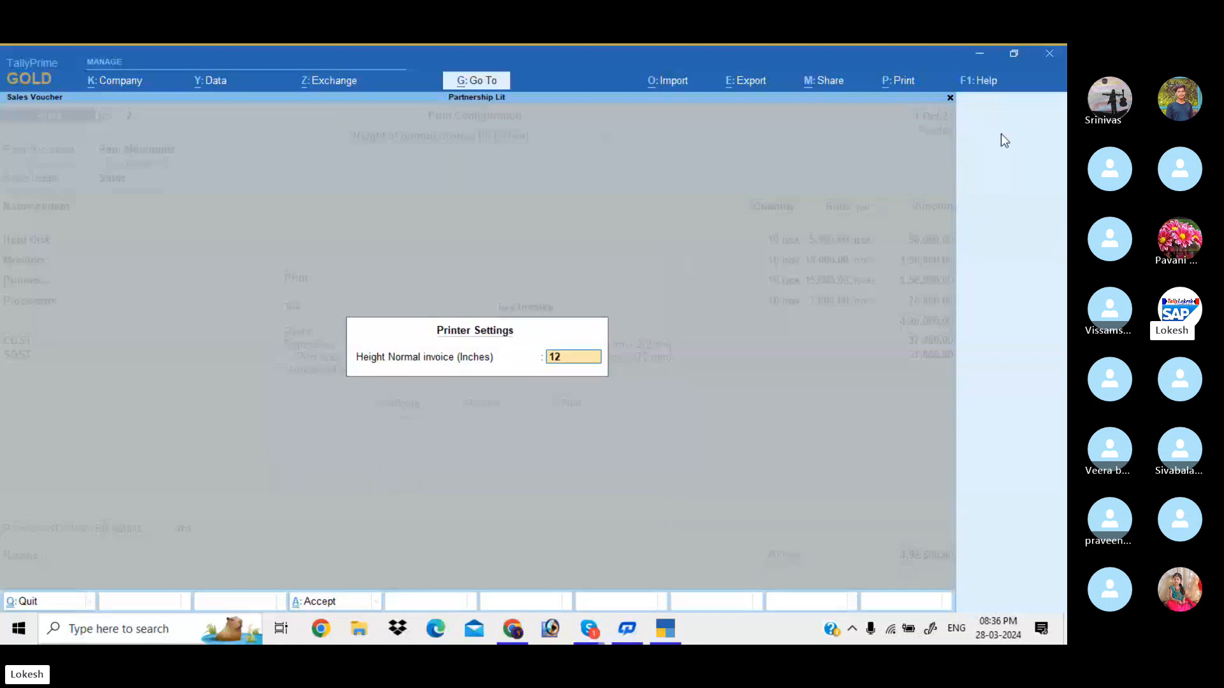
pyautogui.write('8')
pyautogui.press('Return')
pyautogui.press('Return')
pyautogui.write('8')
pyautogui.press('Return')
pyautogui.press('Down')
pyautogui.press('Return')
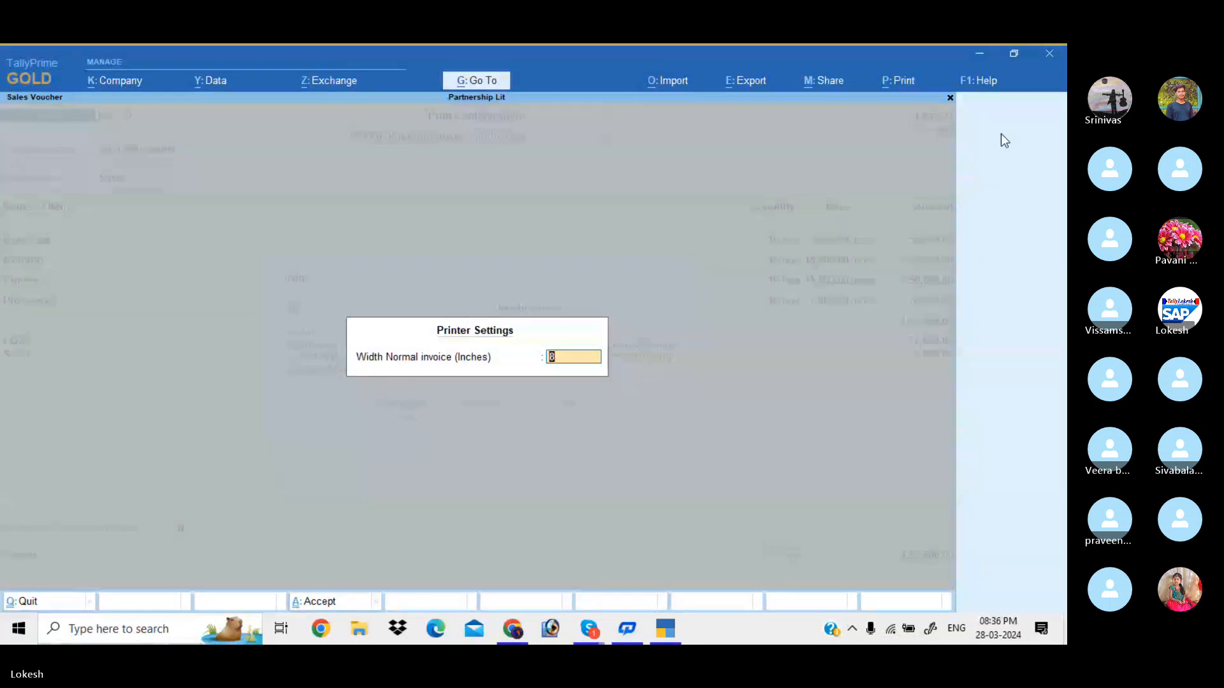
pyautogui.write('.5')
pyautogui.press('Return')
pyautogui.press('Down')
pyautogui.press('Return')
pyautogui.write('6.5')
pyautogui.press('Return')
pyautogui.press('Escape')
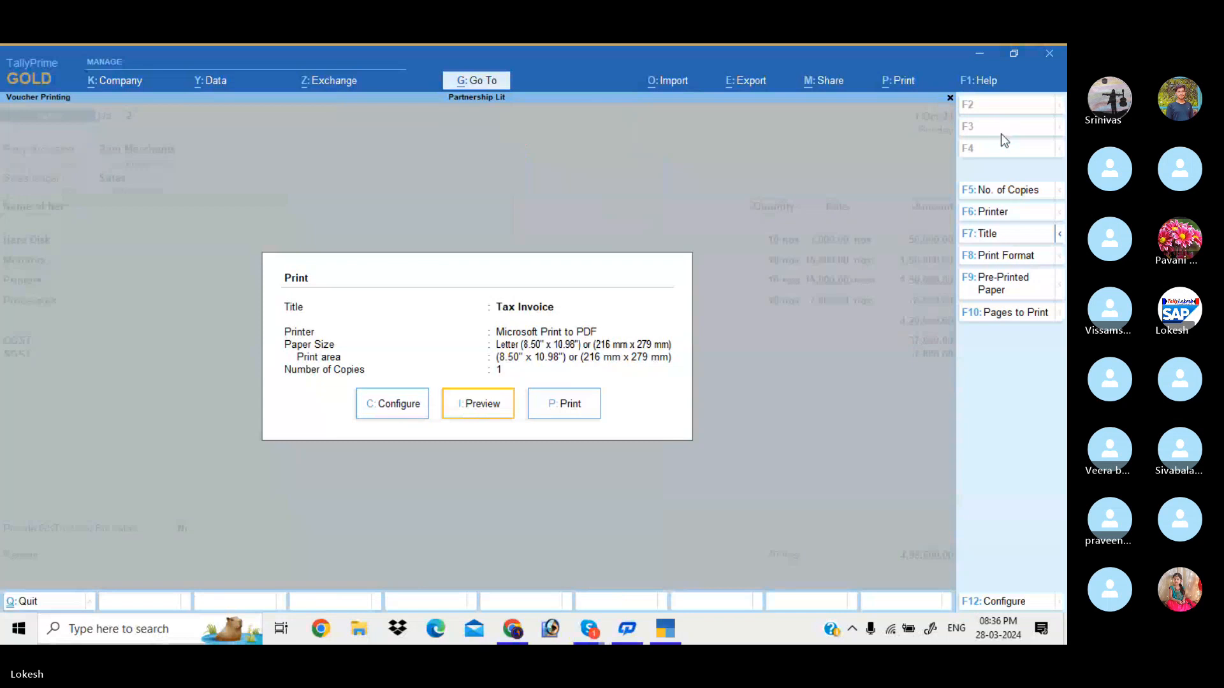
# Preview the Tax Invoice zoomed in to check the declaration and signature area
pyautogui.press('Return')
pyautogui.hotkey('alt', 'z')
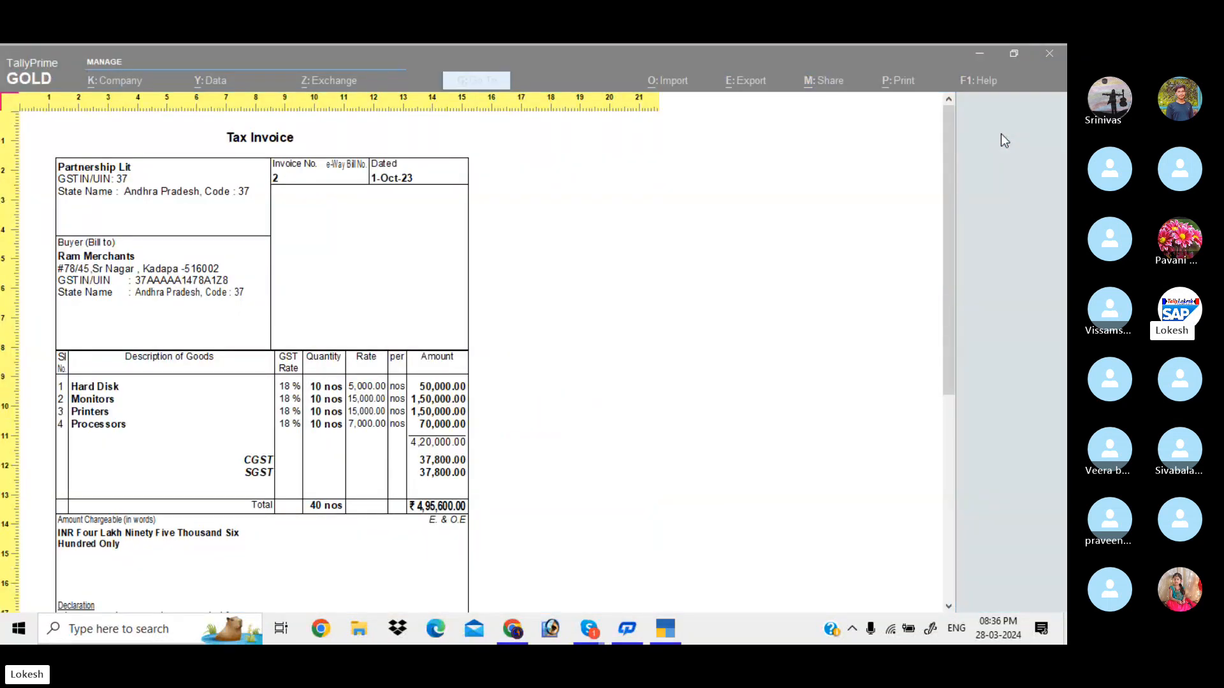
pyautogui.press('Down')
pyautogui.press('Down')
pyautogui.press('Down')
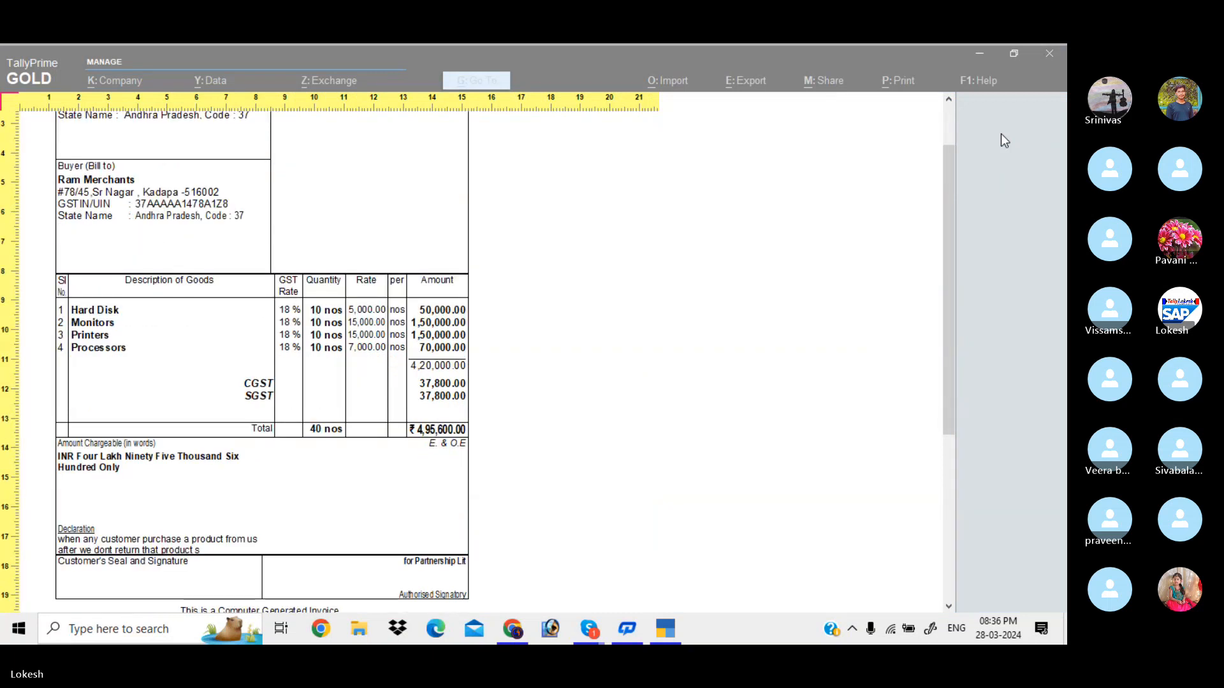
pyautogui.hotkey('alt', 'z')
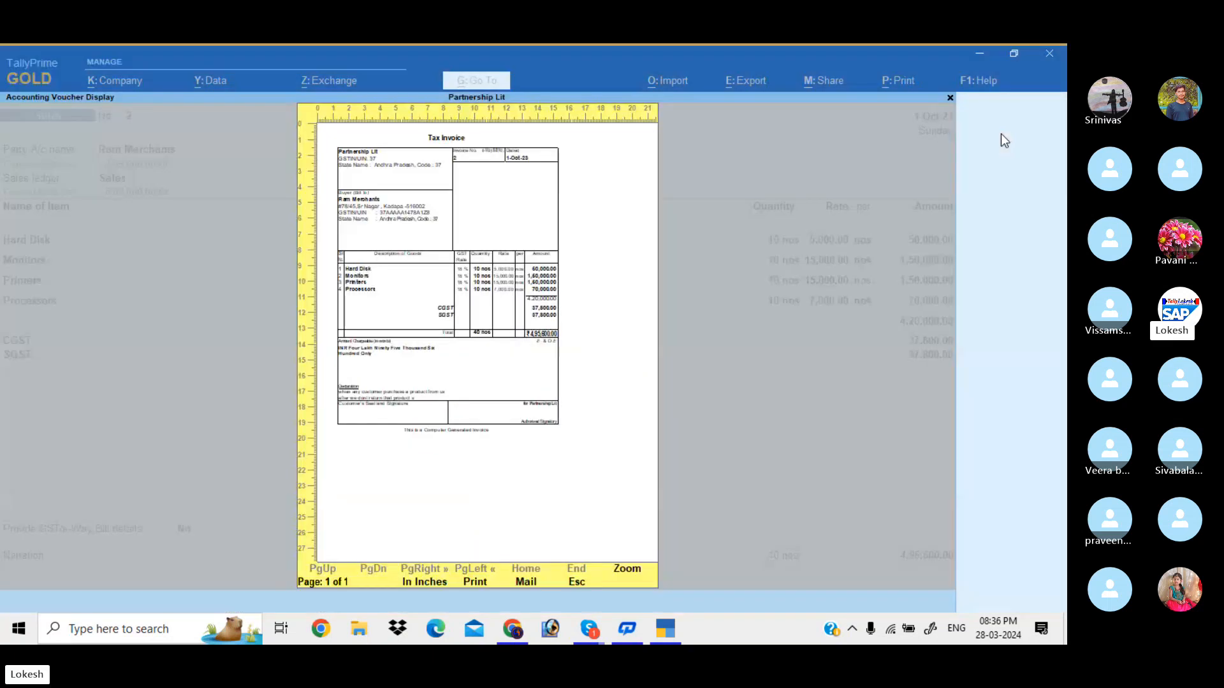
pyautogui.press('Escape')
# Show all configuration options and review Number of copies and Type of Copy, keeping 1 copy
pyautogui.press('c')
pyautogui.press('Up')
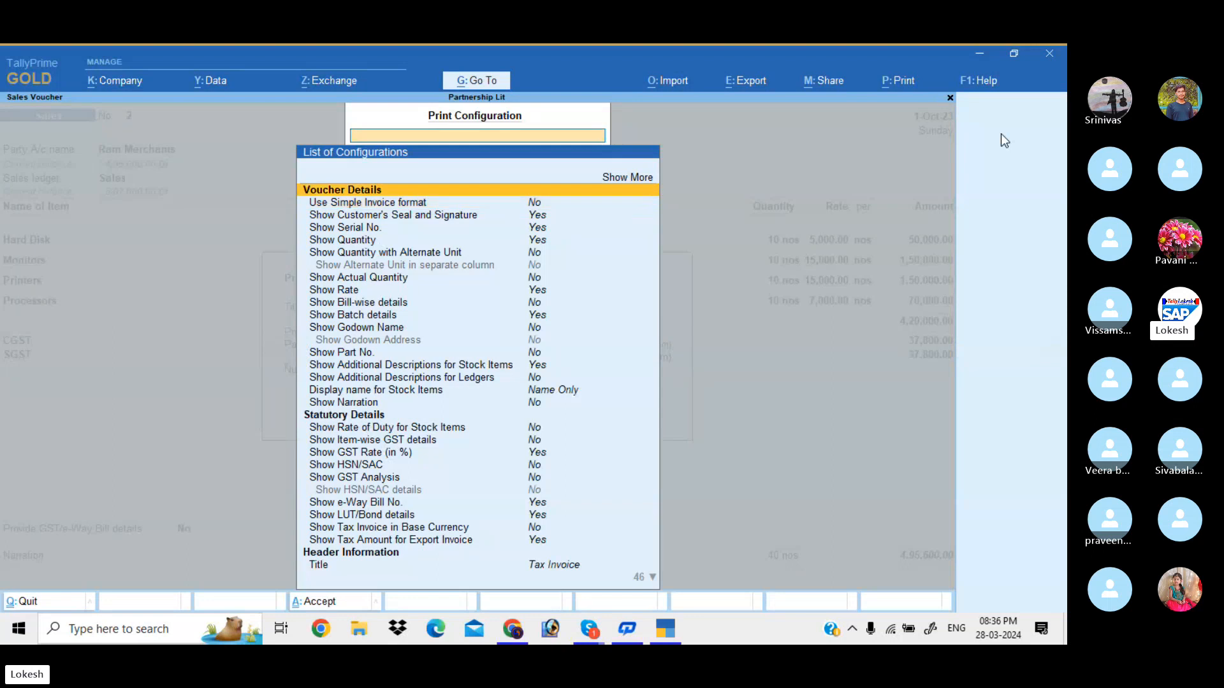
pyautogui.press('Return')
pyautogui.press('Down')
pyautogui.press('Down')
pyautogui.press('Down')
pyautogui.press('Down')
pyautogui.press('Down')
pyautogui.press('Down')
pyautogui.press('Down')
pyautogui.press('Down')
pyautogui.press('Down')
pyautogui.press('Down')
pyautogui.press('Down')
pyautogui.press('Down')
pyautogui.press('Down')
pyautogui.press('Down')
pyautogui.press('Down')
pyautogui.press('Down')
pyautogui.press('Down')
pyautogui.press('Down')
pyautogui.press('Down')
pyautogui.press('Down')
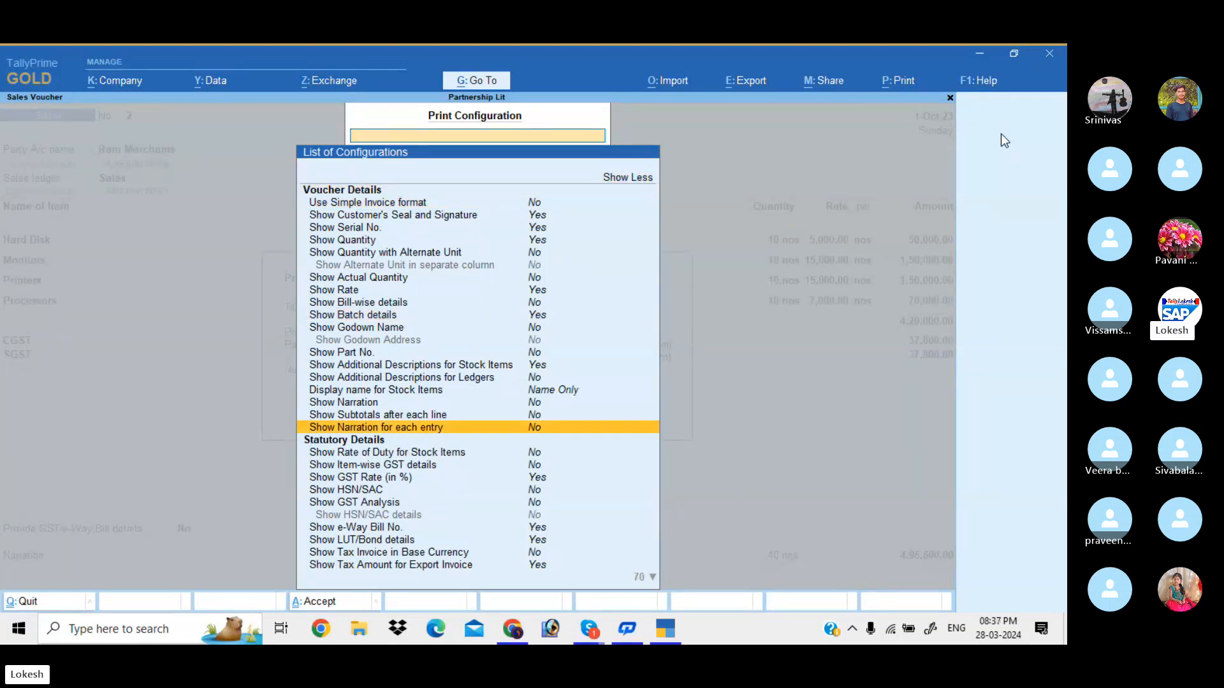
pyautogui.press('Down')
pyautogui.press('Down')
pyautogui.press('Down')
pyautogui.press('Down')
pyautogui.press('Down')
pyautogui.press('Down')
pyautogui.press('Down')
pyautogui.press('Down')
pyautogui.press('Down')
pyautogui.press('Down')
pyautogui.press('Down')
pyautogui.press('Down')
pyautogui.press('Down')
pyautogui.press('Down')
pyautogui.press('Down')
pyautogui.press('Down')
pyautogui.press('Down')
pyautogui.press('Down')
pyautogui.press('Down')
pyautogui.press('Down')
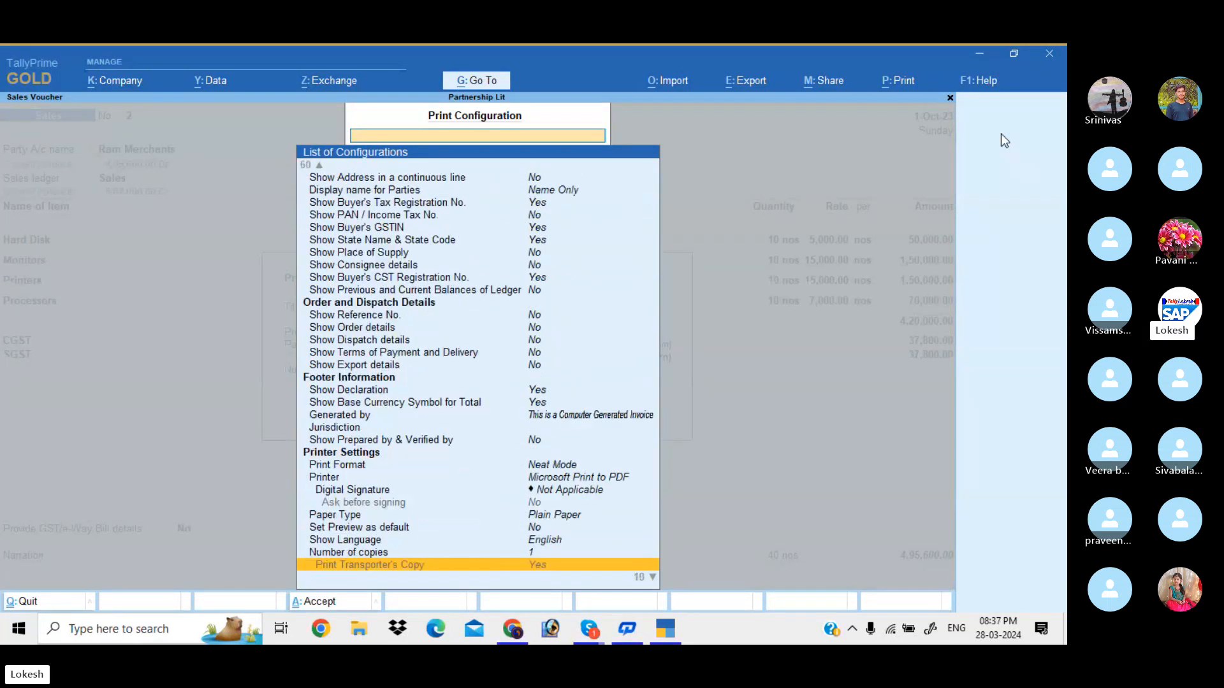
pyautogui.press('Up')
pyautogui.press('Up')
pyautogui.press('Up')
pyautogui.press('Up')
pyautogui.press('Up')
pyautogui.press('Up')
pyautogui.press('Up')
pyautogui.press('Up')
pyautogui.press('Up')
pyautogui.press('Up')
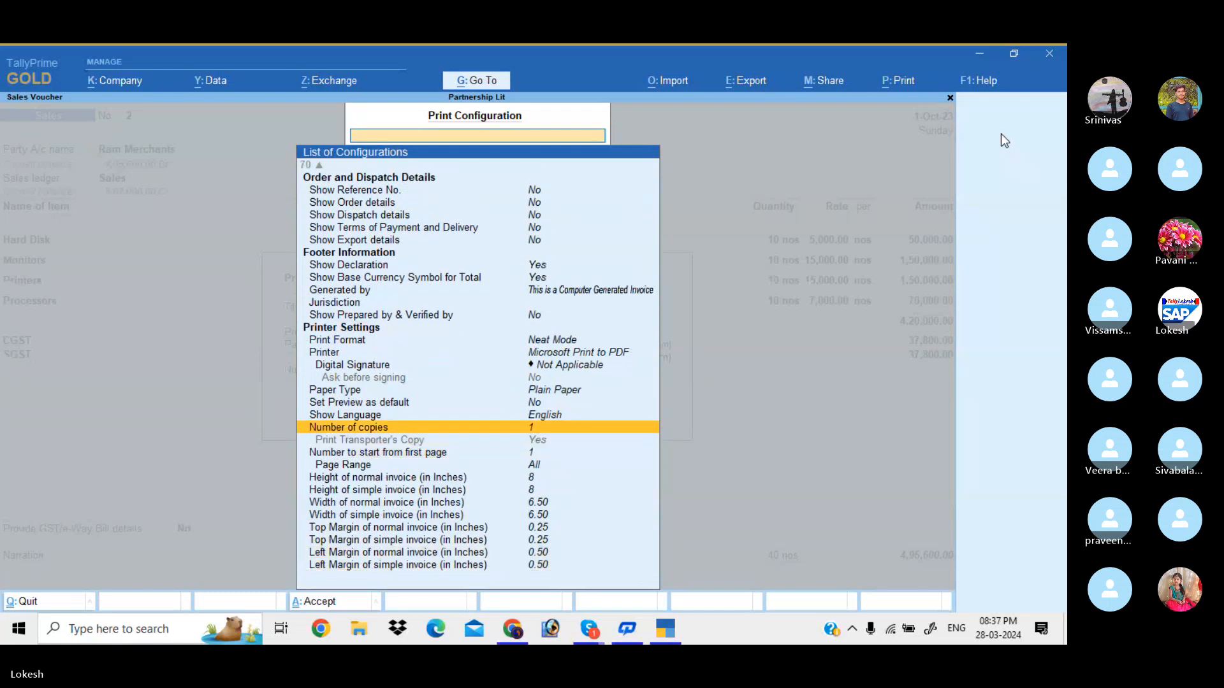
pyautogui.press('Return')
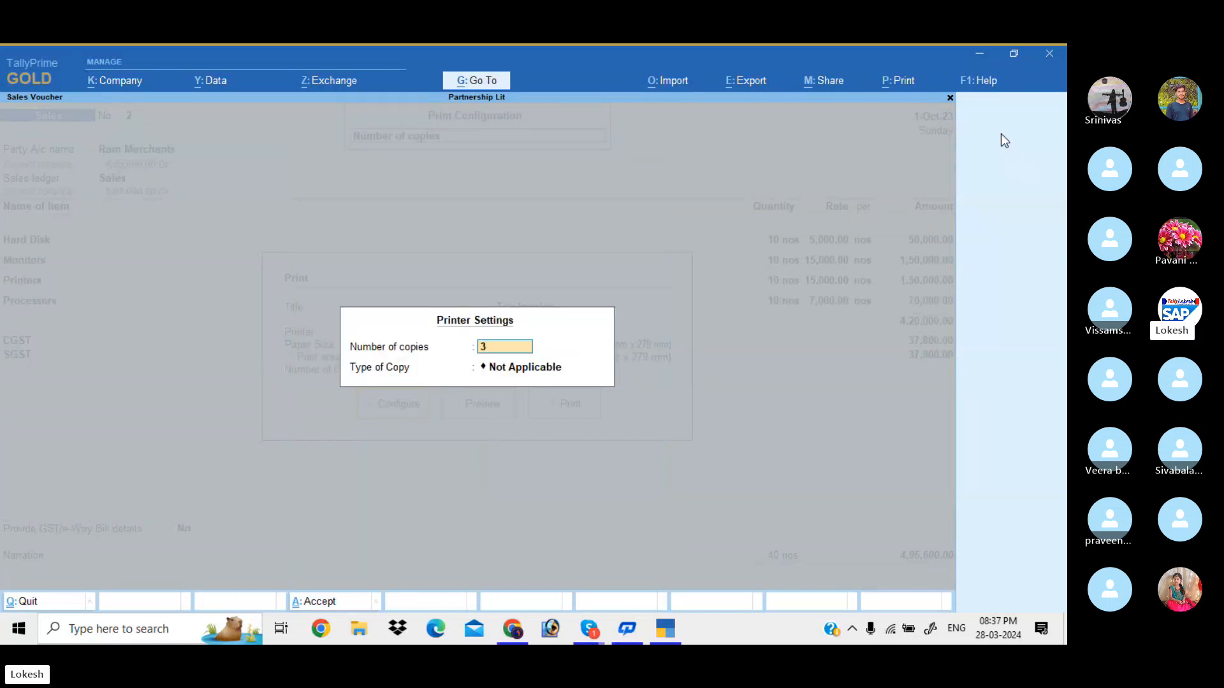
pyautogui.press('Return')
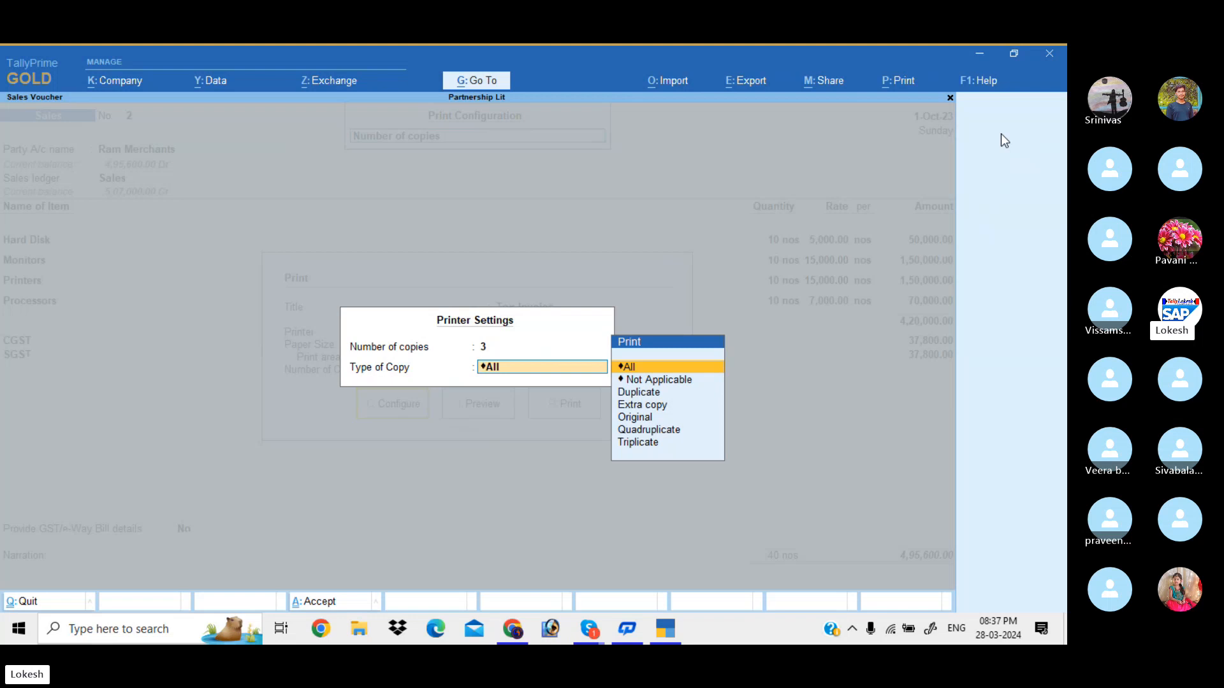
pyautogui.press('Escape')
# Set the normal and simple invoice heights to 12 inches
pyautogui.press('Up')
pyautogui.press('Up')
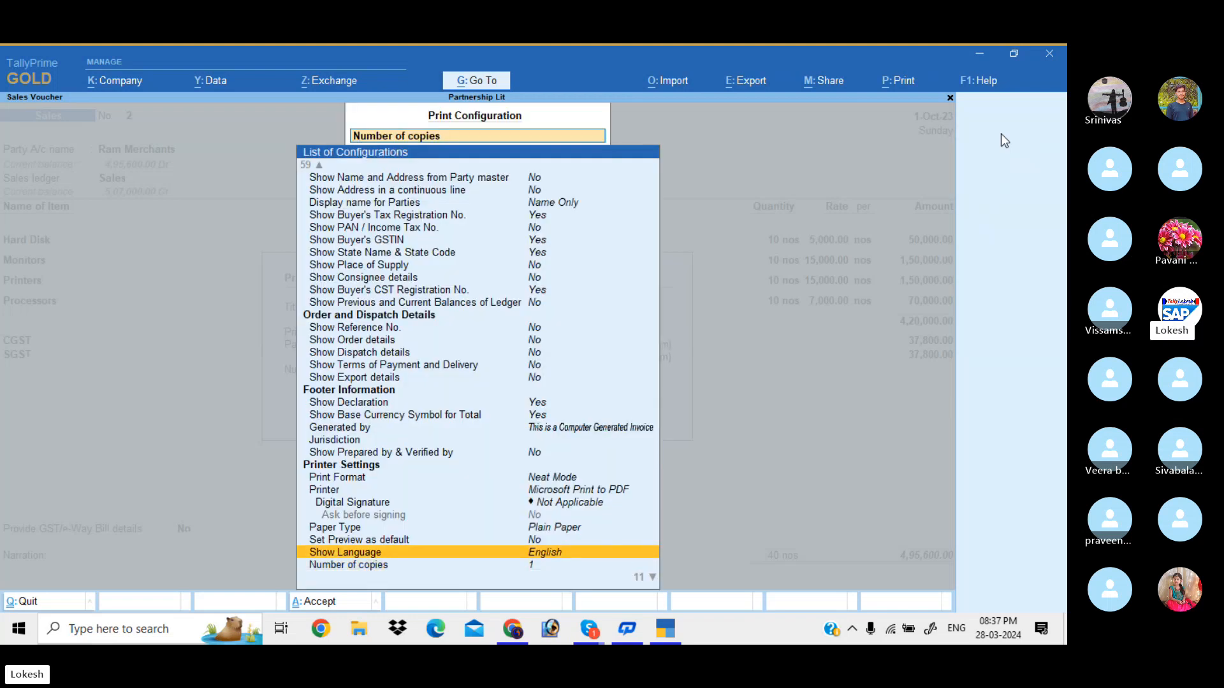
pyautogui.press('Down')
pyautogui.press('Down')
pyautogui.press('Down')
pyautogui.press('Down')
pyautogui.press('Down')
pyautogui.press('Down')
pyautogui.press('Down')
pyautogui.press('Down')
pyautogui.press('Down')
pyautogui.press('Down')
pyautogui.press('Down')
pyautogui.press('Down')
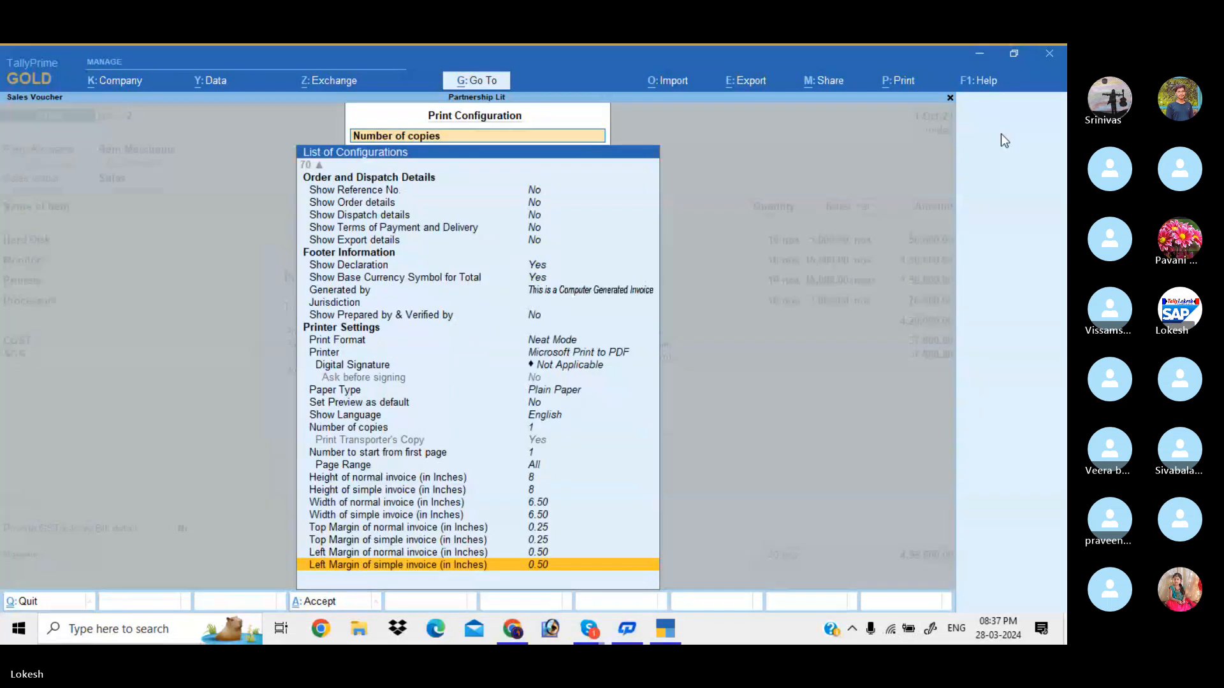
pyautogui.press('Up')
pyautogui.press('Up')
pyautogui.press('Up')
pyautogui.press('Up')
pyautogui.press('Up')
pyautogui.press('Up')
pyautogui.press('Up')
pyautogui.press('Up')
pyautogui.press('Up')
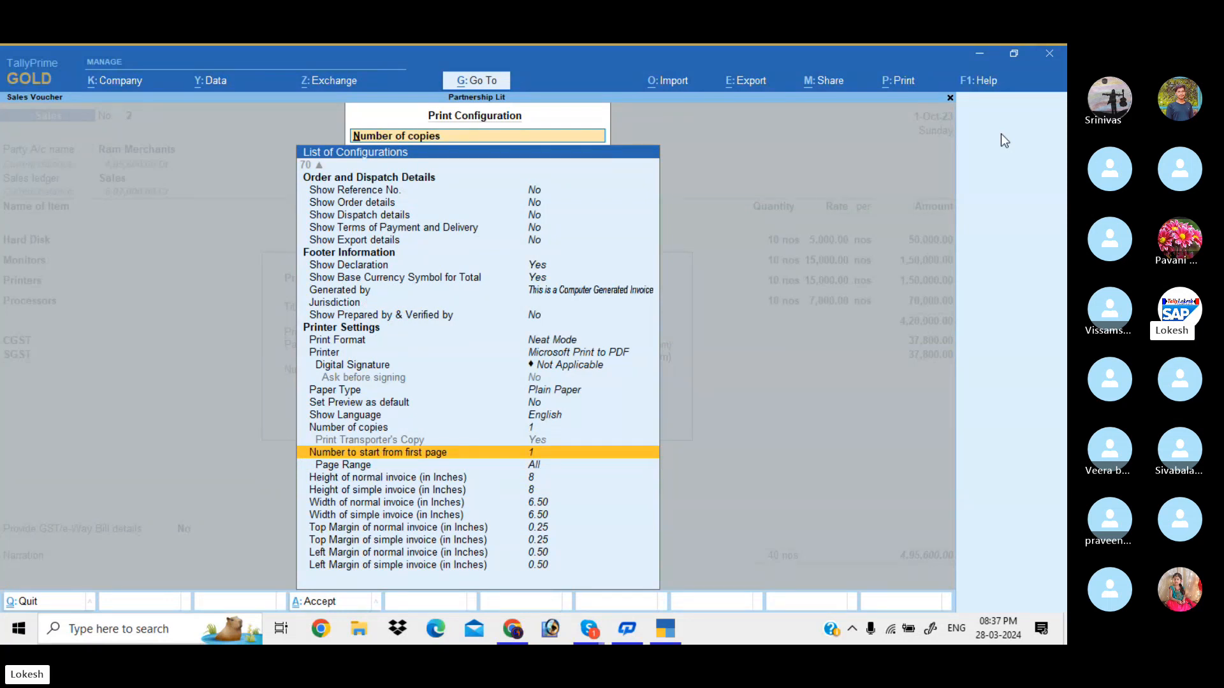
pyautogui.press('Up')
pyautogui.press('Up')
pyautogui.press('Up')
pyautogui.press('Up')
pyautogui.press('Up')
pyautogui.press('Up')
pyautogui.press('Up')
pyautogui.press('Up')
pyautogui.press('Up')
pyautogui.press('Up')
pyautogui.press('Up')
pyautogui.press('Up')
pyautogui.press('Up')
pyautogui.press('Up')
pyautogui.press('Up')
pyautogui.press('Up')
pyautogui.press('Up')
pyautogui.press('Up')
pyautogui.press('Up')
pyautogui.press('Up')
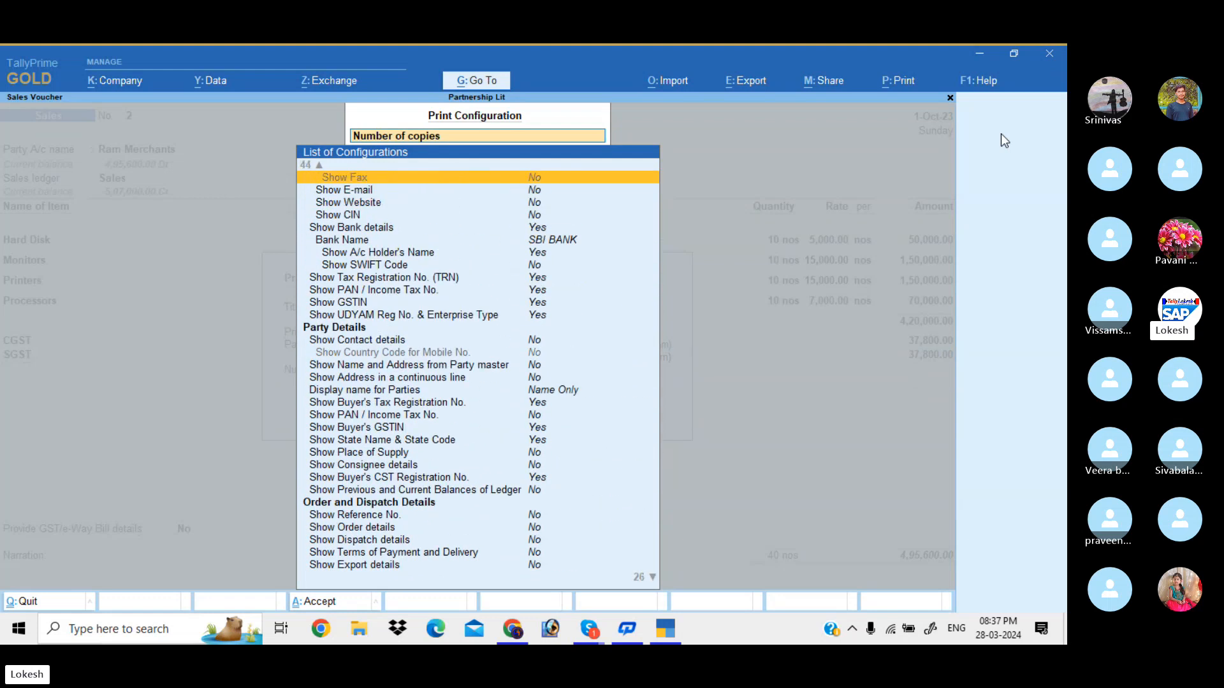
pyautogui.press('Up')
pyautogui.press('Up')
pyautogui.press('Up')
pyautogui.press('Up')
pyautogui.press('Up')
pyautogui.press('Up')
pyautogui.press('Up')
pyautogui.press('Up')
pyautogui.press('Up')
pyautogui.press('Down')
pyautogui.press('Down')
pyautogui.press('Down')
pyautogui.press('Down')
pyautogui.press('Down')
pyautogui.press('Down')
pyautogui.press('Down')
pyautogui.press('Down')
pyautogui.press('Down')
pyautogui.press('Down')
pyautogui.press('Down')
pyautogui.press('Down')
pyautogui.press('Down')
pyautogui.press('Down')
pyautogui.press('Down')
pyautogui.press('Down')
pyautogui.press('Down')
pyautogui.press('Down')
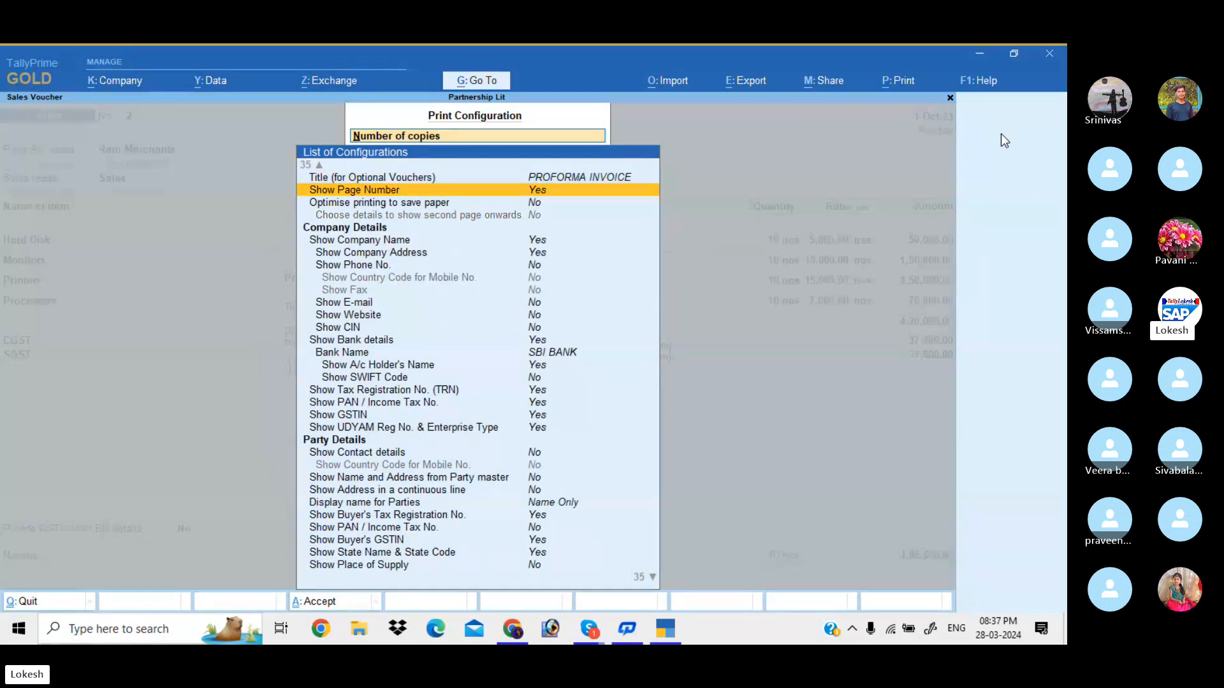
pyautogui.press('Down')
pyautogui.press('Down')
pyautogui.press('Down')
pyautogui.press('Down')
pyautogui.press('Down')
pyautogui.press('Down')
pyautogui.press('Down')
pyautogui.press('Down')
pyautogui.press('Down')
pyautogui.press('Down')
pyautogui.press('Down')
pyautogui.press('Down')
pyautogui.press('Down')
pyautogui.press('Down')
pyautogui.press('Down')
pyautogui.press('Down')
pyautogui.press('Down')
pyautogui.press('Down')
pyautogui.press('Down')
pyautogui.press('Down')
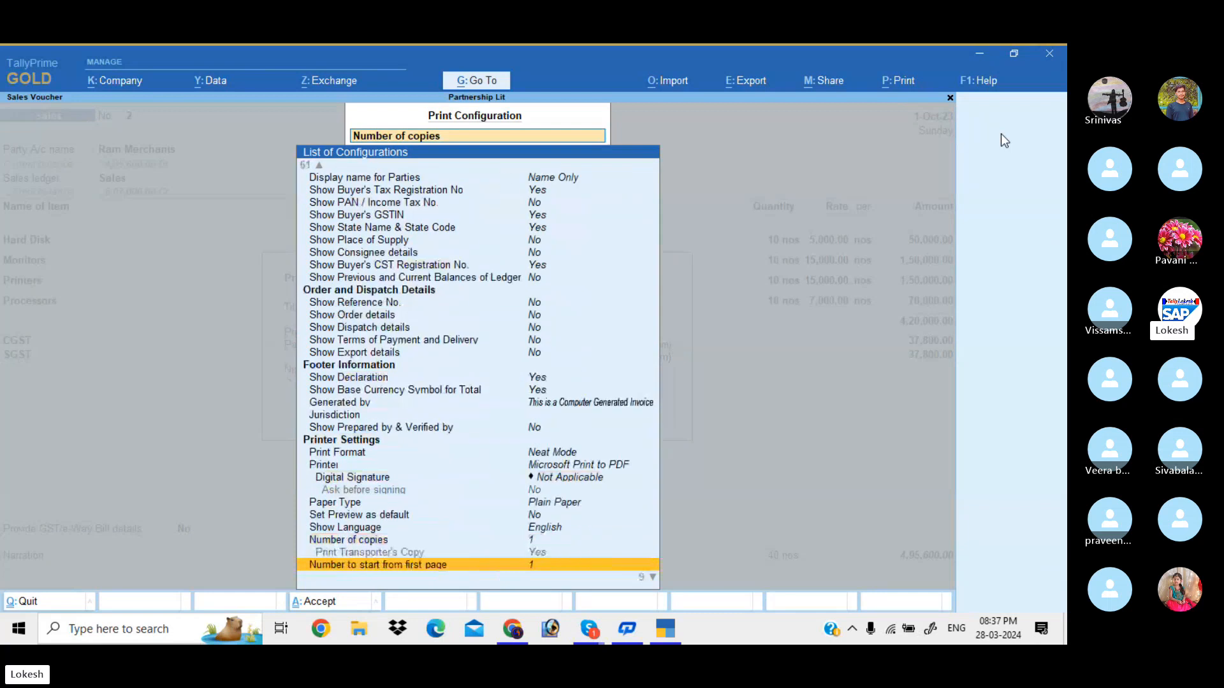
pyautogui.press('Up')
pyautogui.press('Up')
pyautogui.press('Up')
pyautogui.press('Up')
pyautogui.press('Up')
pyautogui.press('Up')
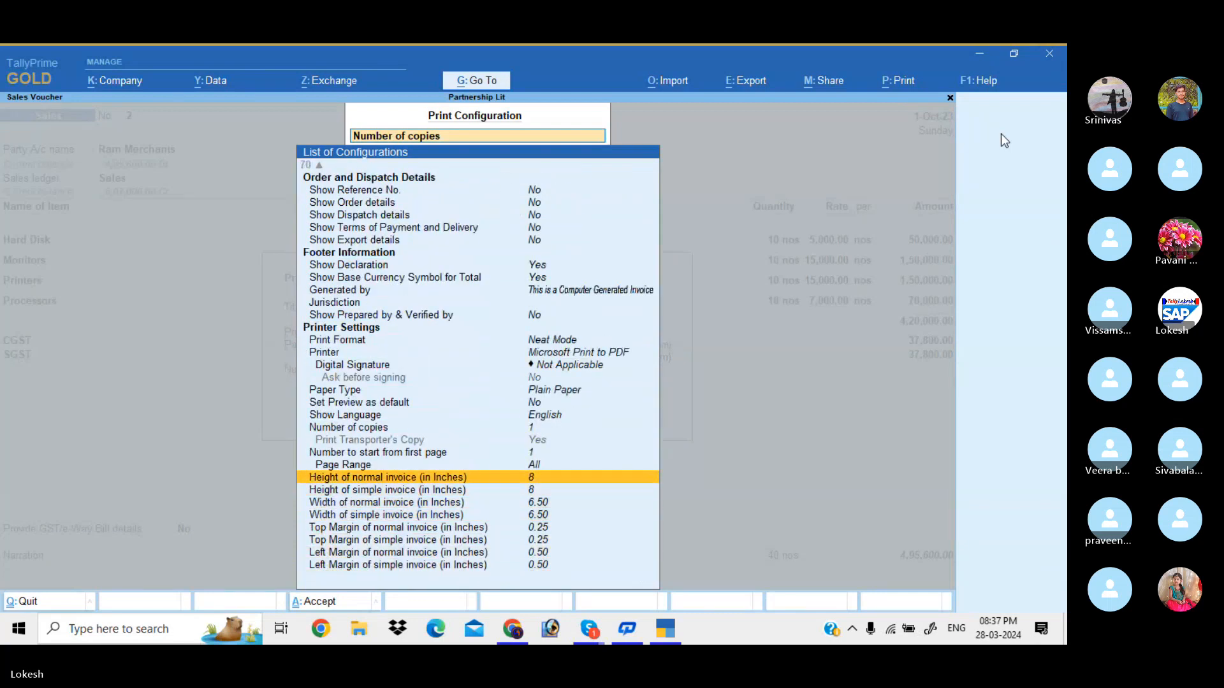
pyautogui.press('Return')
pyautogui.press('Return')
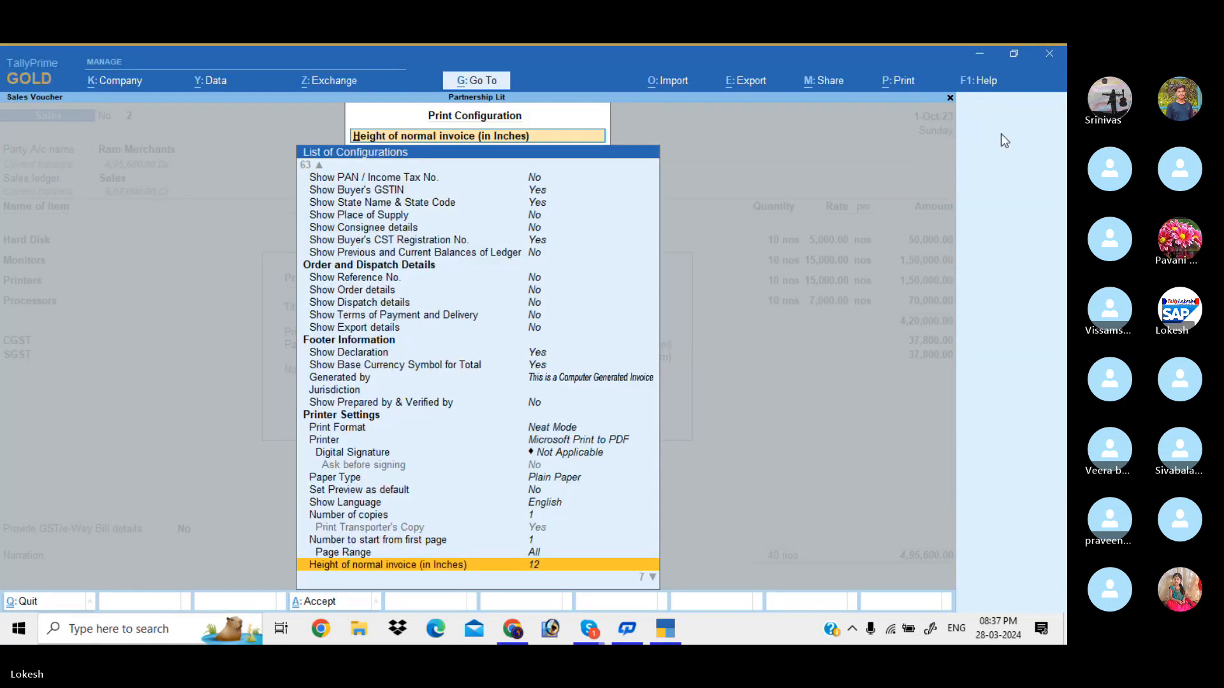
pyautogui.press('Down')
pyautogui.press('Return')
pyautogui.write('12')
# Set the normal and simple invoice widths to 8 inches
pyautogui.press('Return')
pyautogui.press('Down')
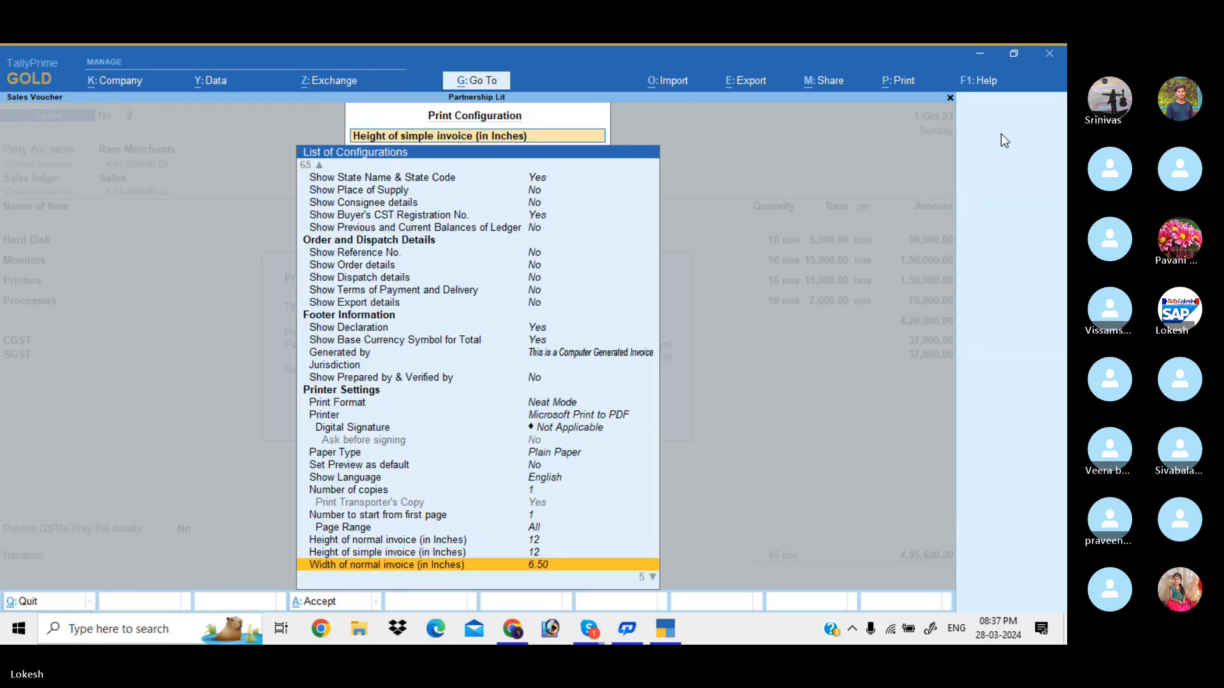
pyautogui.press('Return')
pyautogui.write('8')
pyautogui.press('Return')
pyautogui.press('Down')
pyautogui.press('Return')
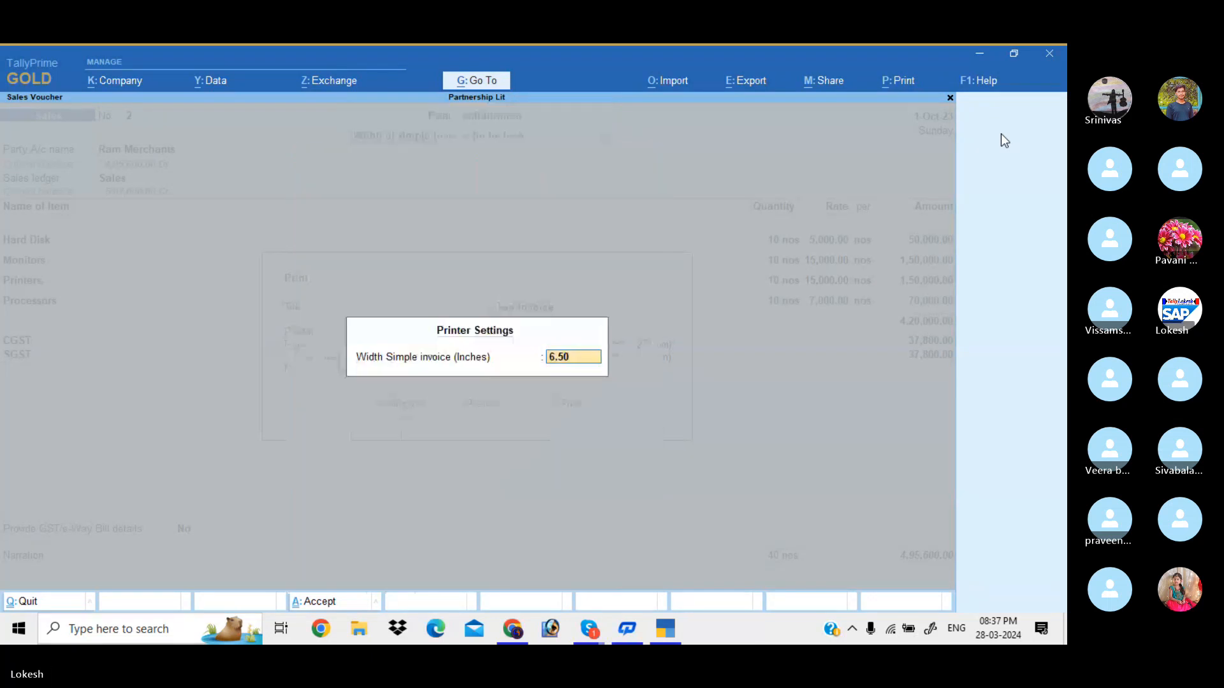
pyautogui.write('8')
# Preview the resized Tax Invoice, then quit back to Gateway of Tally
pyautogui.press('Return')
pyautogui.press('Down')
pyautogui.press('Up')
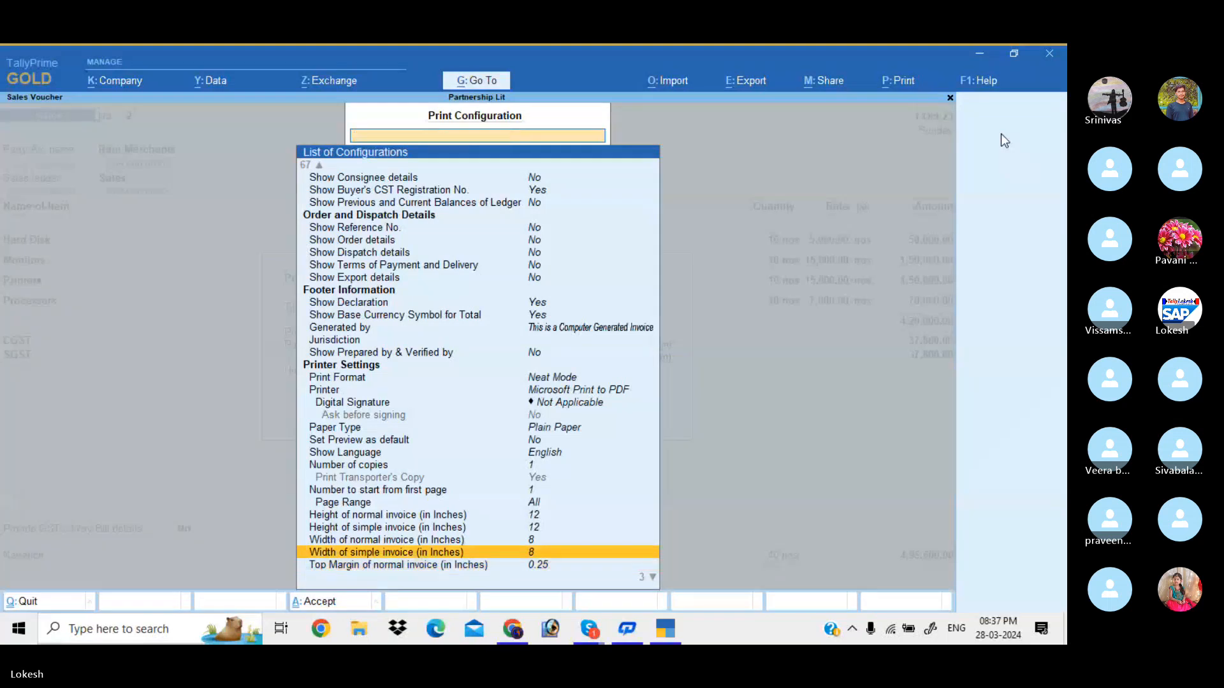
pyautogui.hotkey('ctrl', 'a')
pyautogui.press('Right')
pyautogui.press('Return')
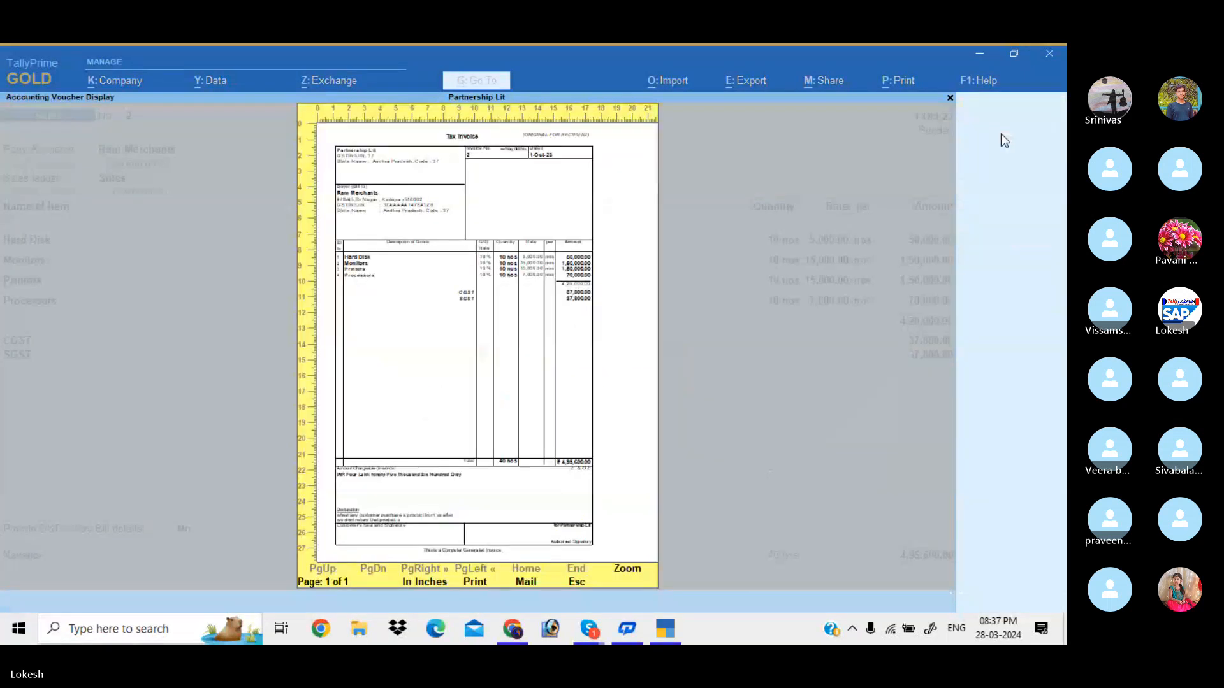
pyautogui.press('Escape')
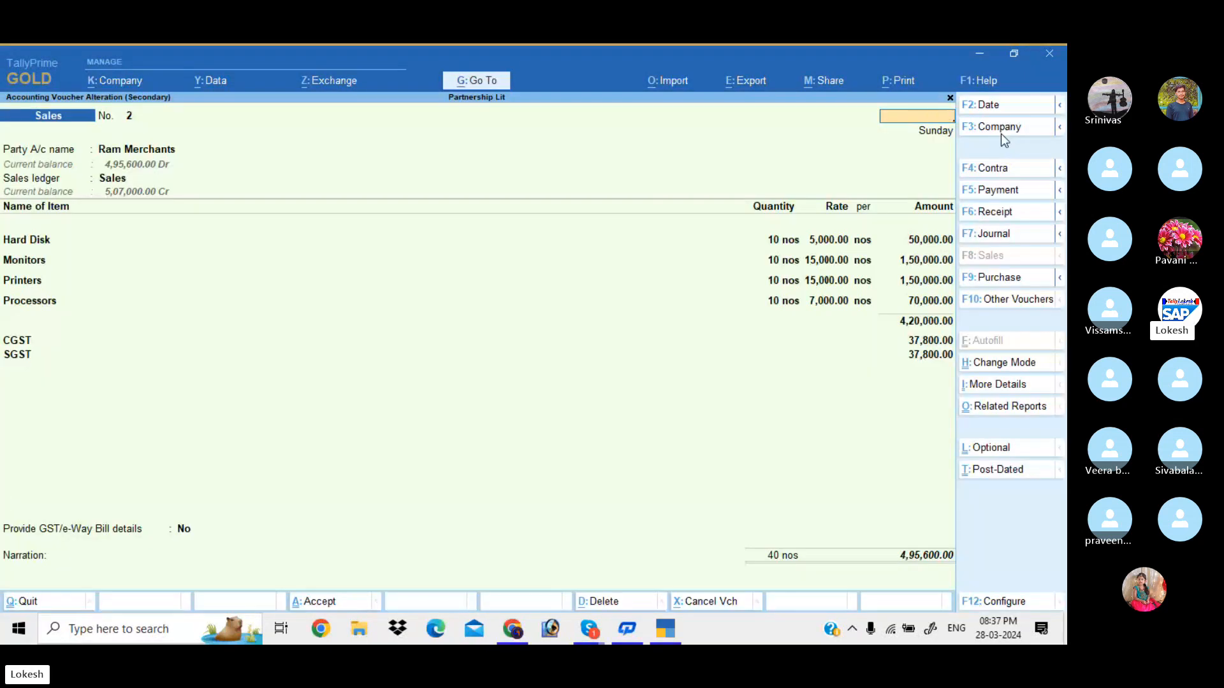
pyautogui.press('Escape')
pyautogui.press('y')
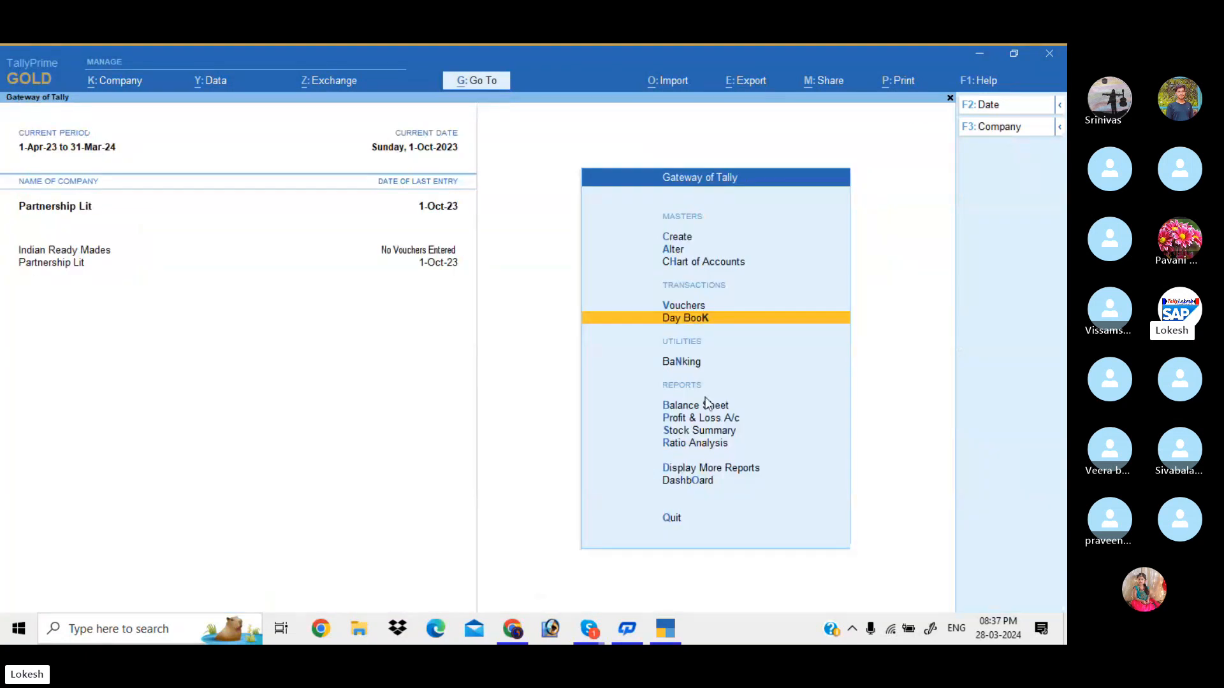
# In File Explorer, find and copy the 111 logo image in D:\Institute Works
pyautogui.click(360, 631)
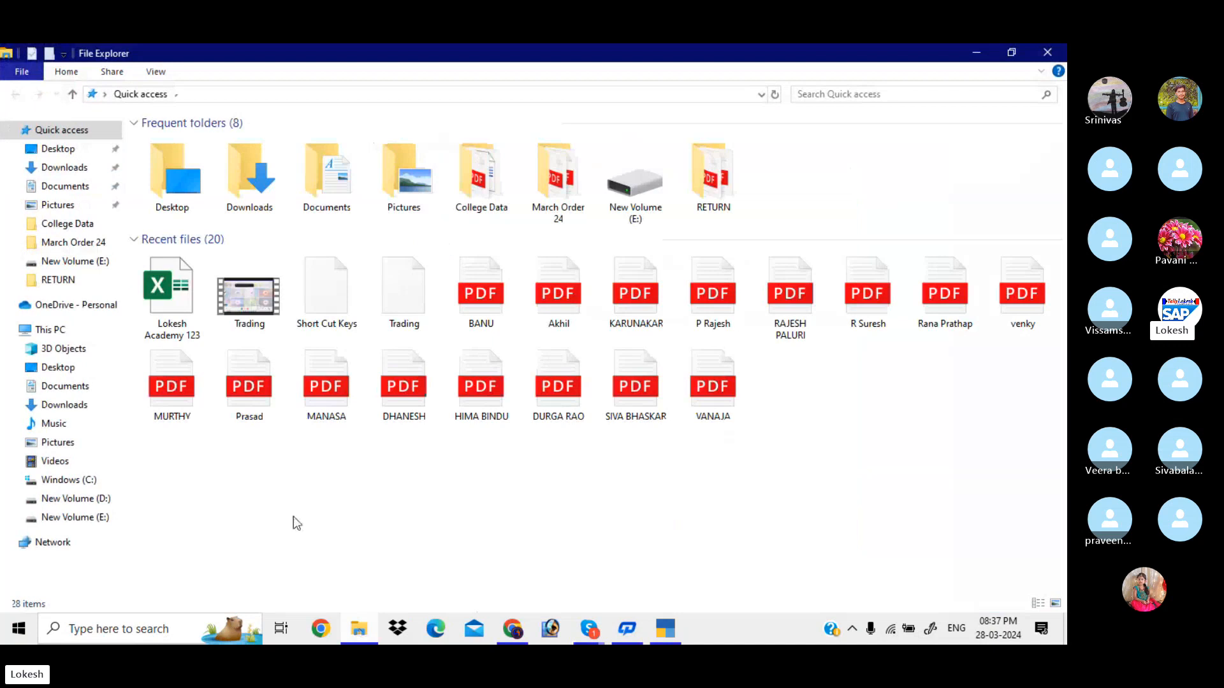
pyautogui.doubleClick(481, 179)
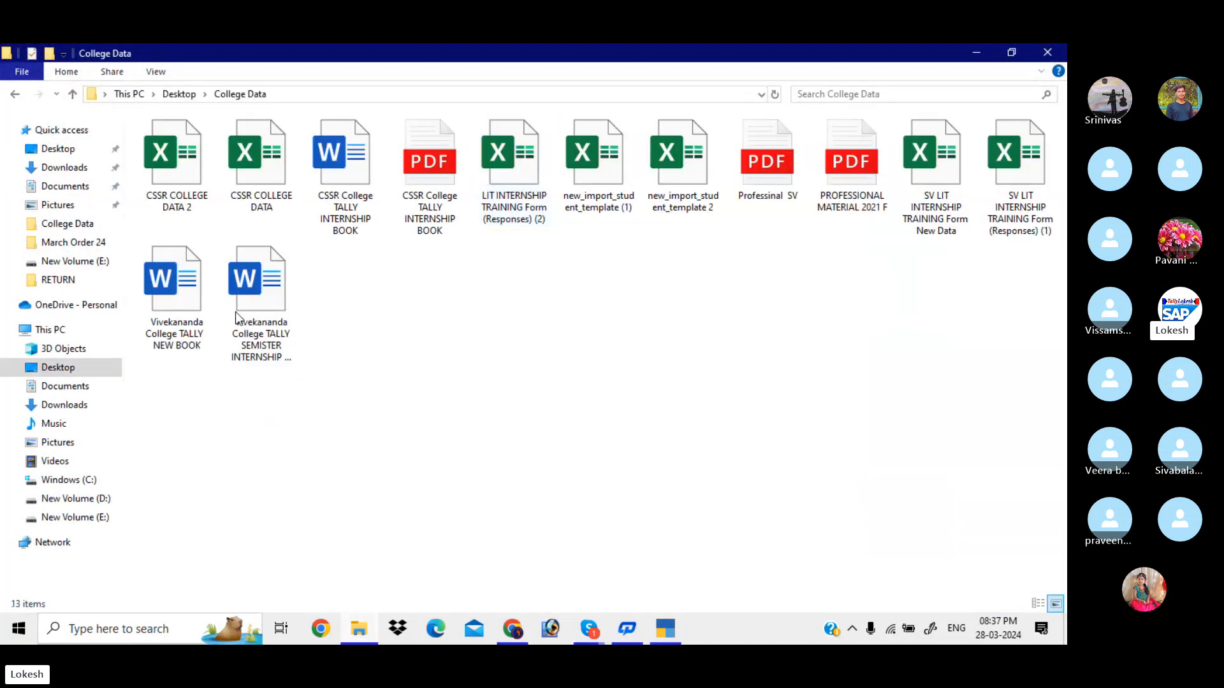
pyautogui.click(100, 516)
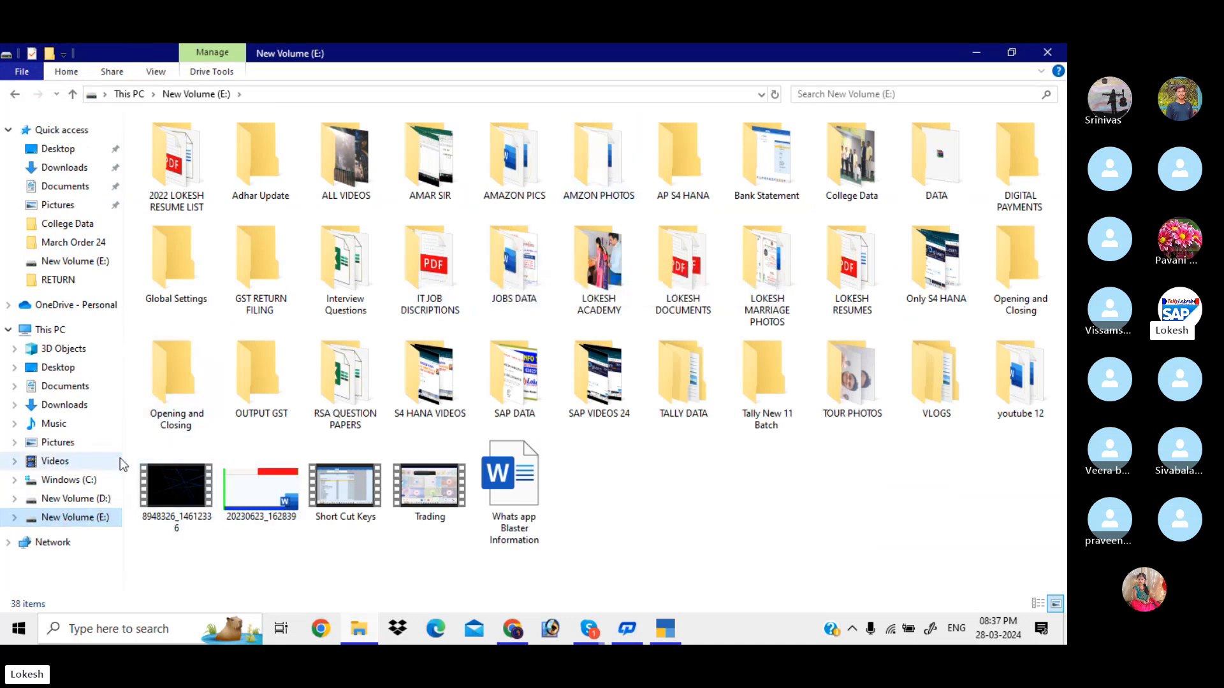
pyautogui.click(102, 499)
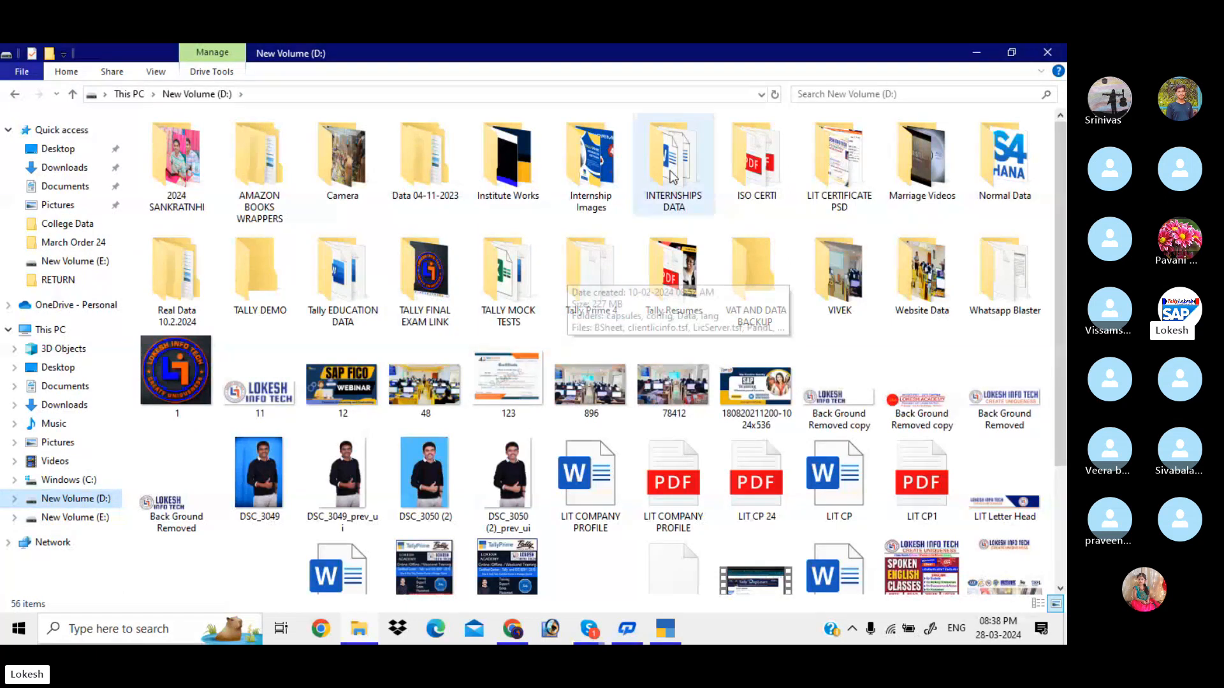
pyautogui.doubleClick(599, 176)
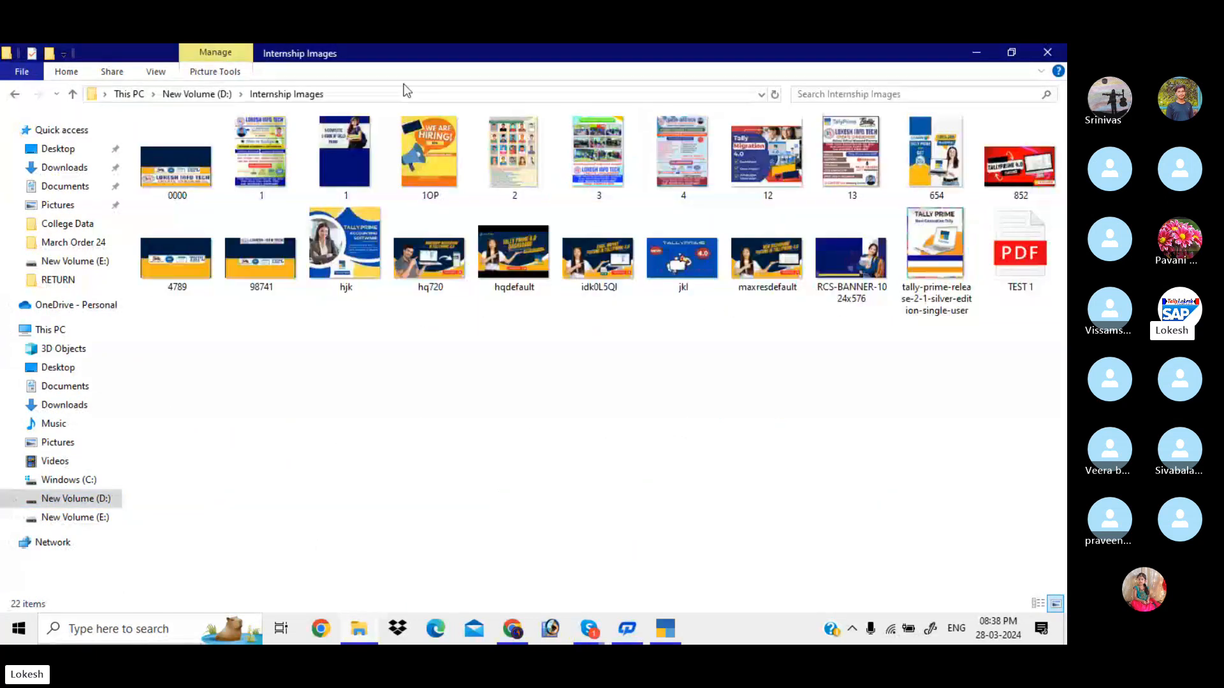
pyautogui.click(210, 94)
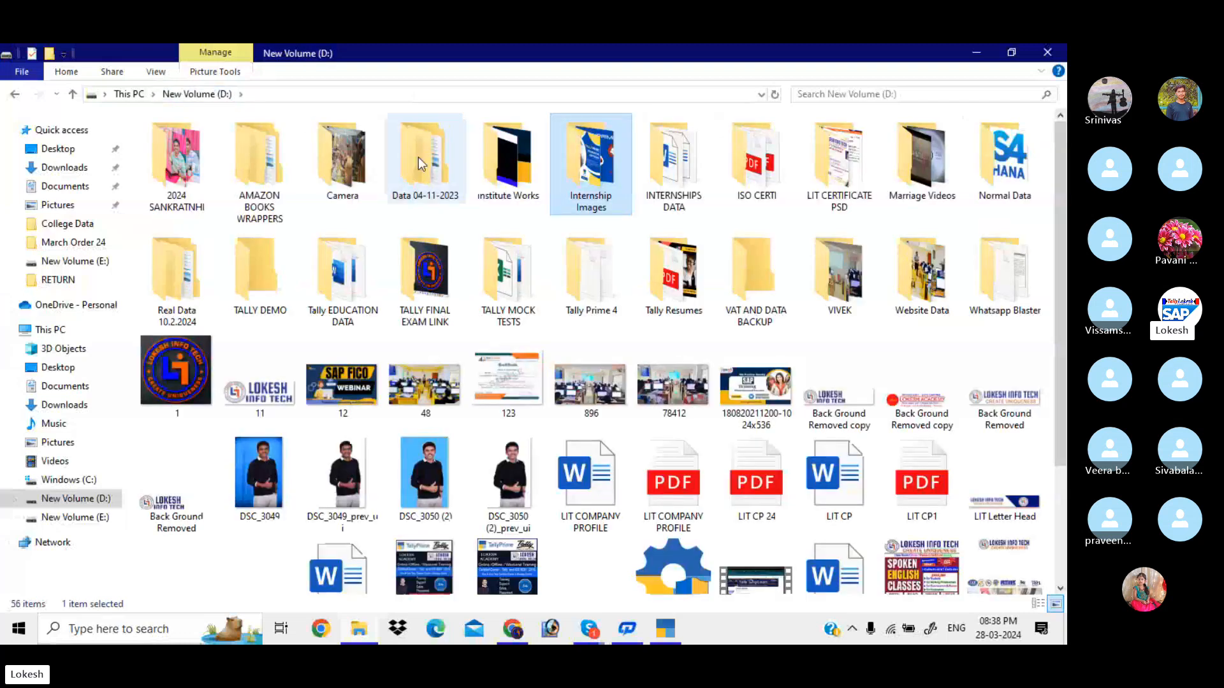
pyautogui.doubleClick(490, 169)
pyautogui.click(688, 261)
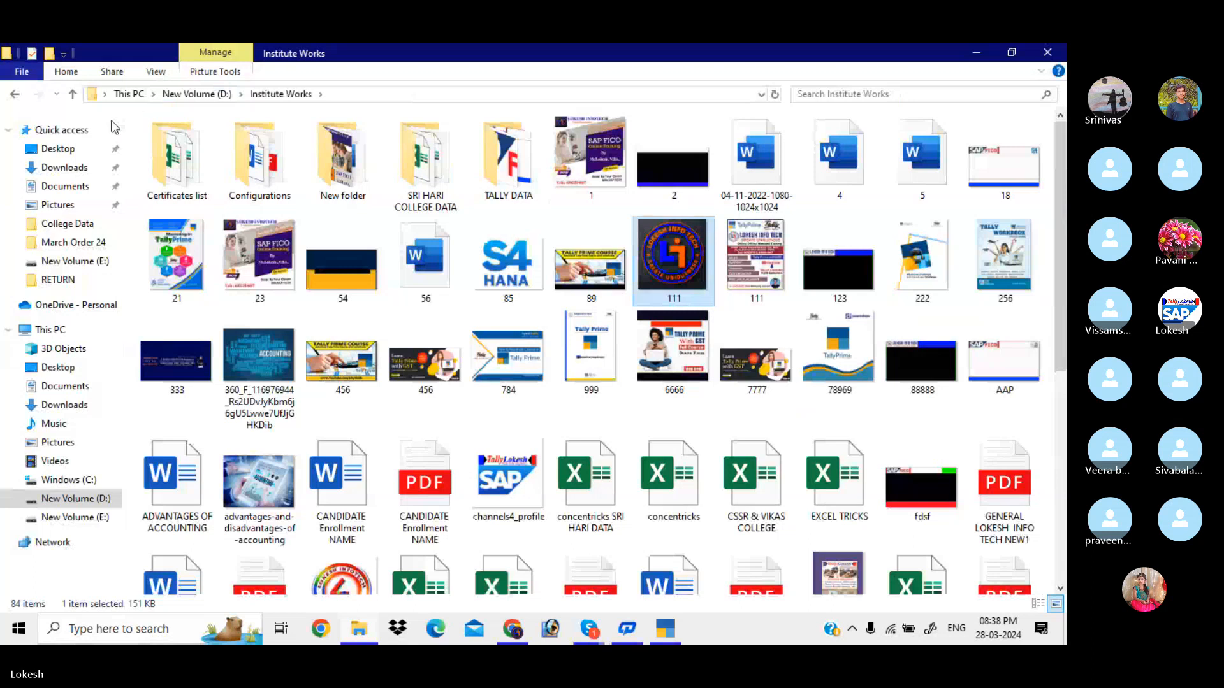
# Paste the 111 image into Desktop\College Data and return to TallyPrime
pyautogui.click(97, 152)
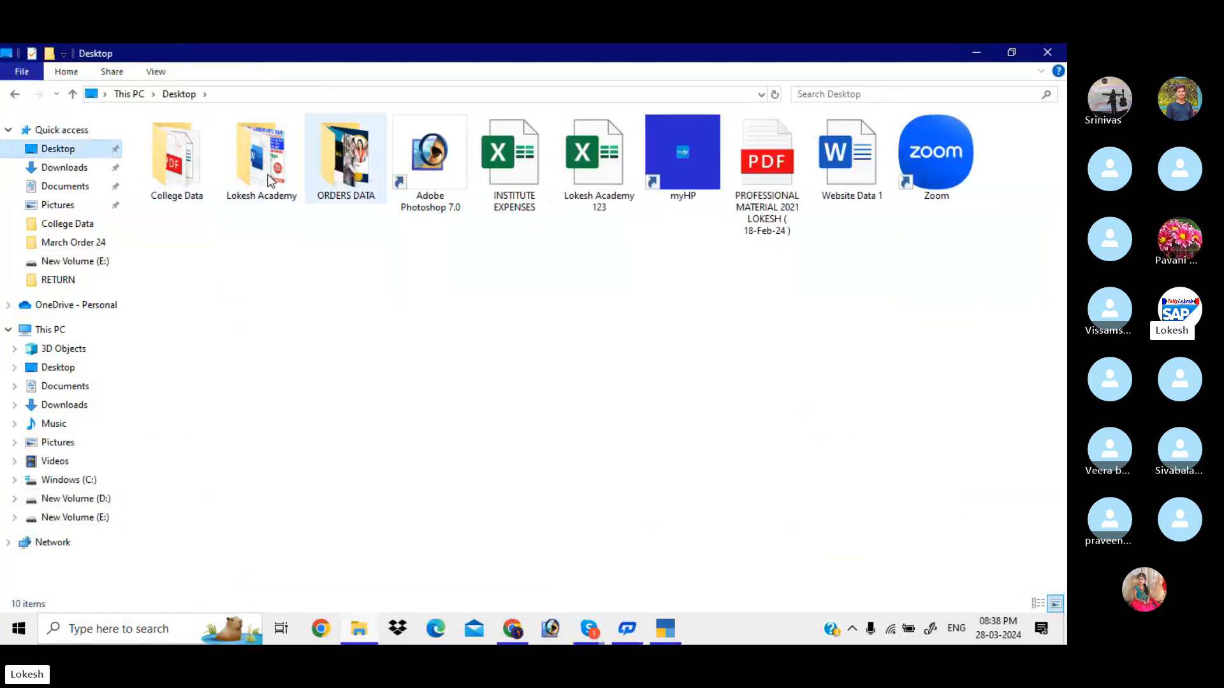
pyautogui.doubleClick(176, 191)
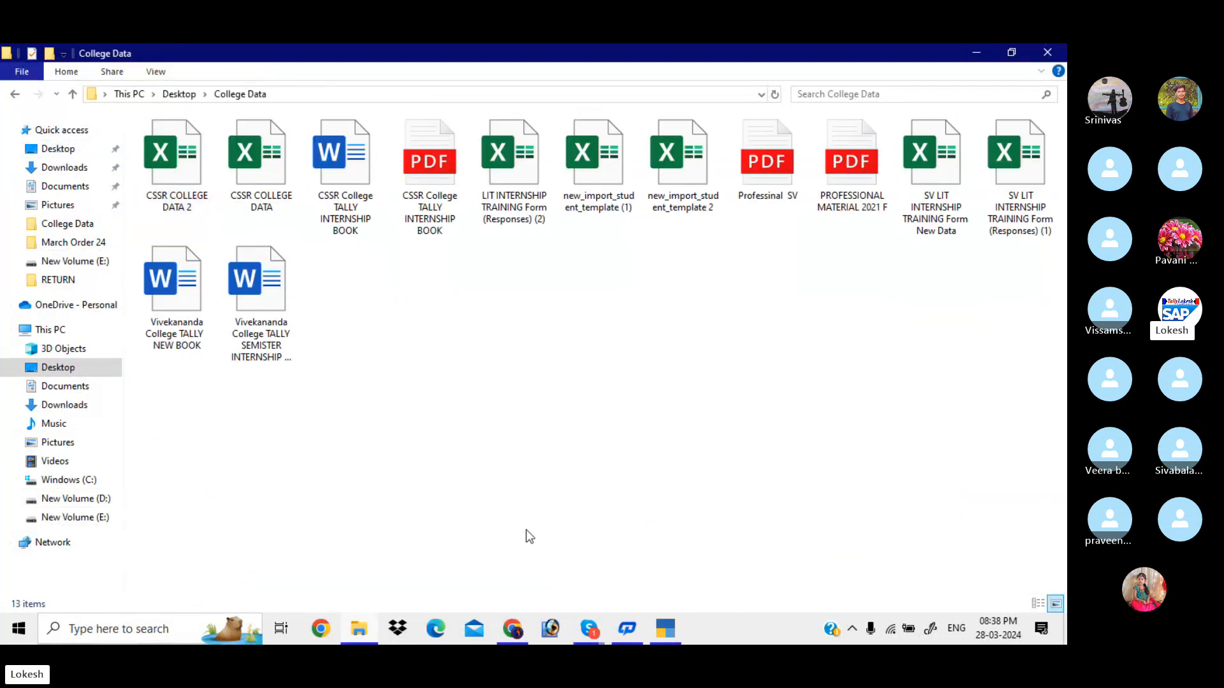
pyautogui.hotkey('ctrl', 'v')
pyautogui.click(594, 483)
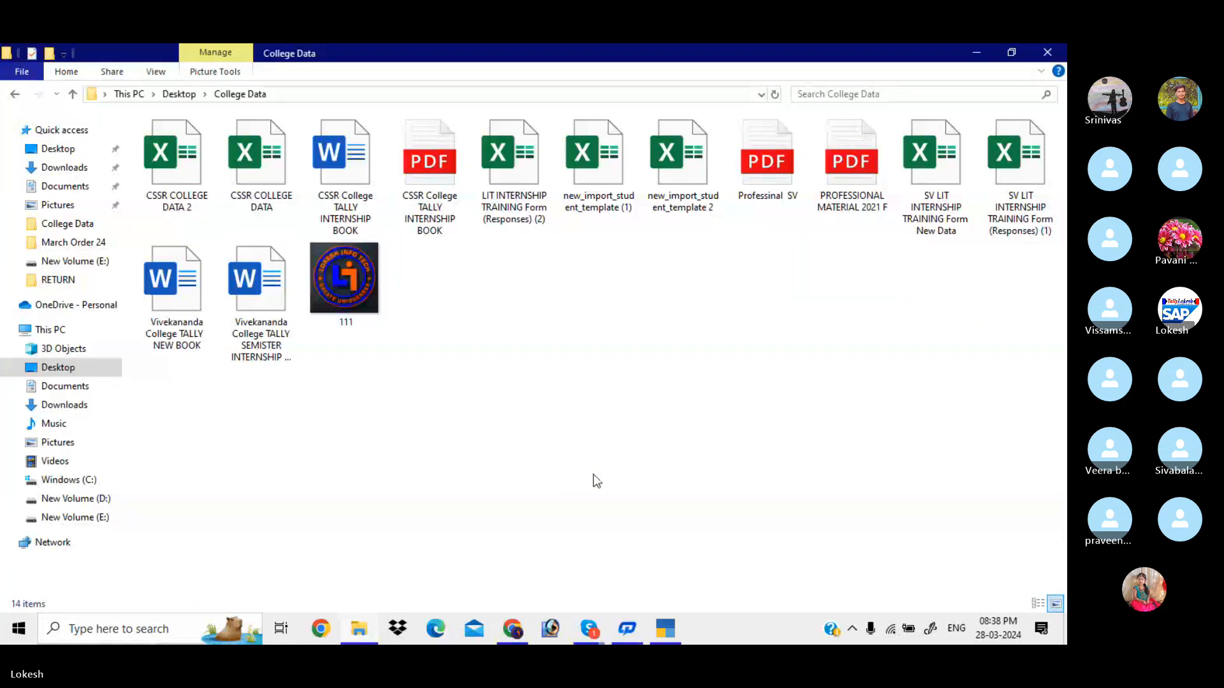
pyautogui.click(665, 630)
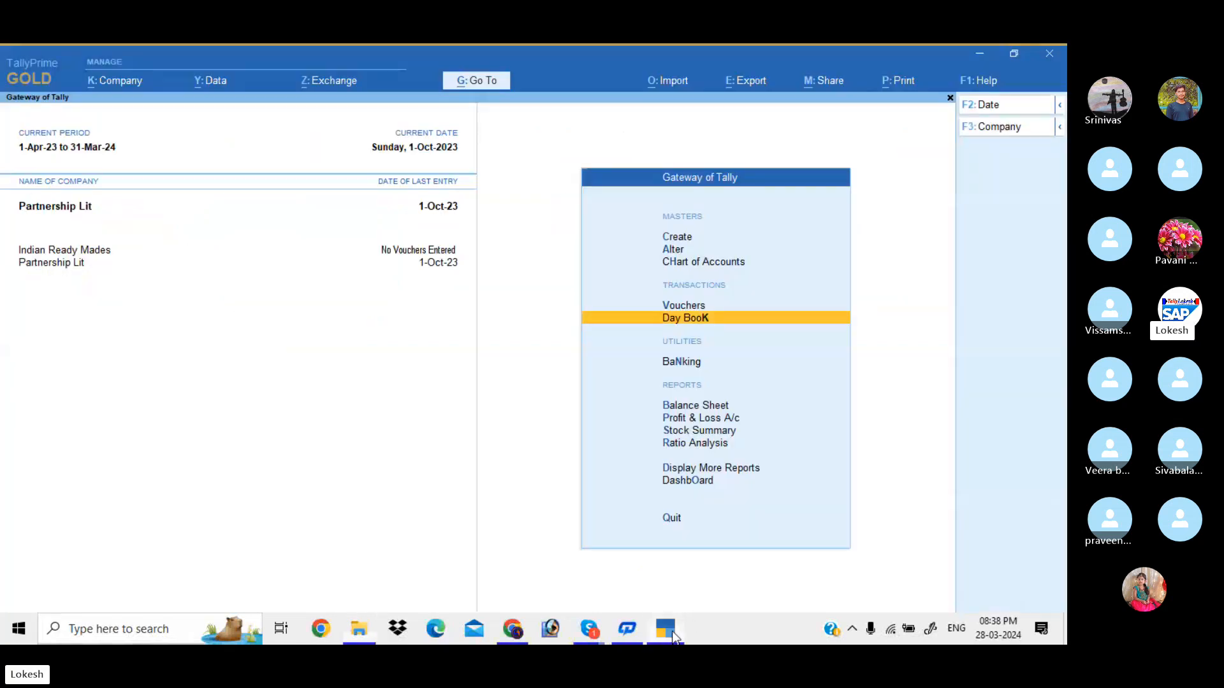
# Set Include company logo to Yes for Partnership Lit in print configuration
pyautogui.click(902, 88)
pyautogui.press('Down')
pyautogui.press('Return')
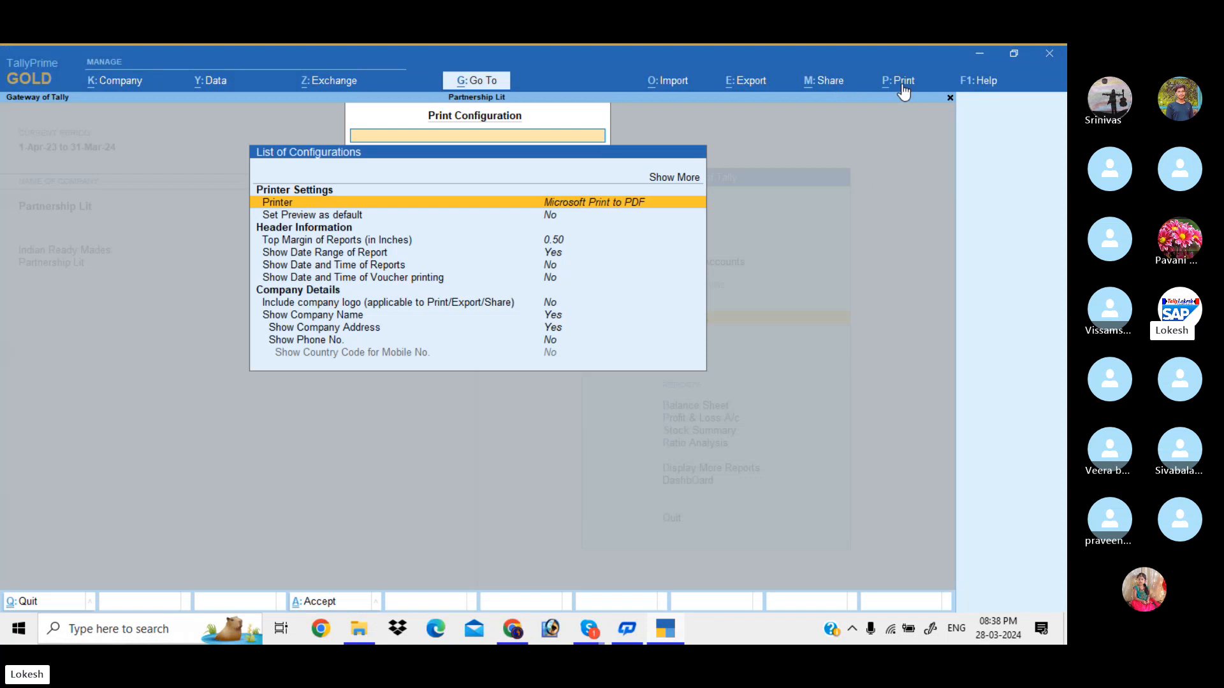
pyautogui.press('Down')
pyautogui.press('Down')
pyautogui.press('Down')
pyautogui.press('Down')
pyautogui.press('Down')
pyautogui.press('Down')
pyautogui.press('Return')
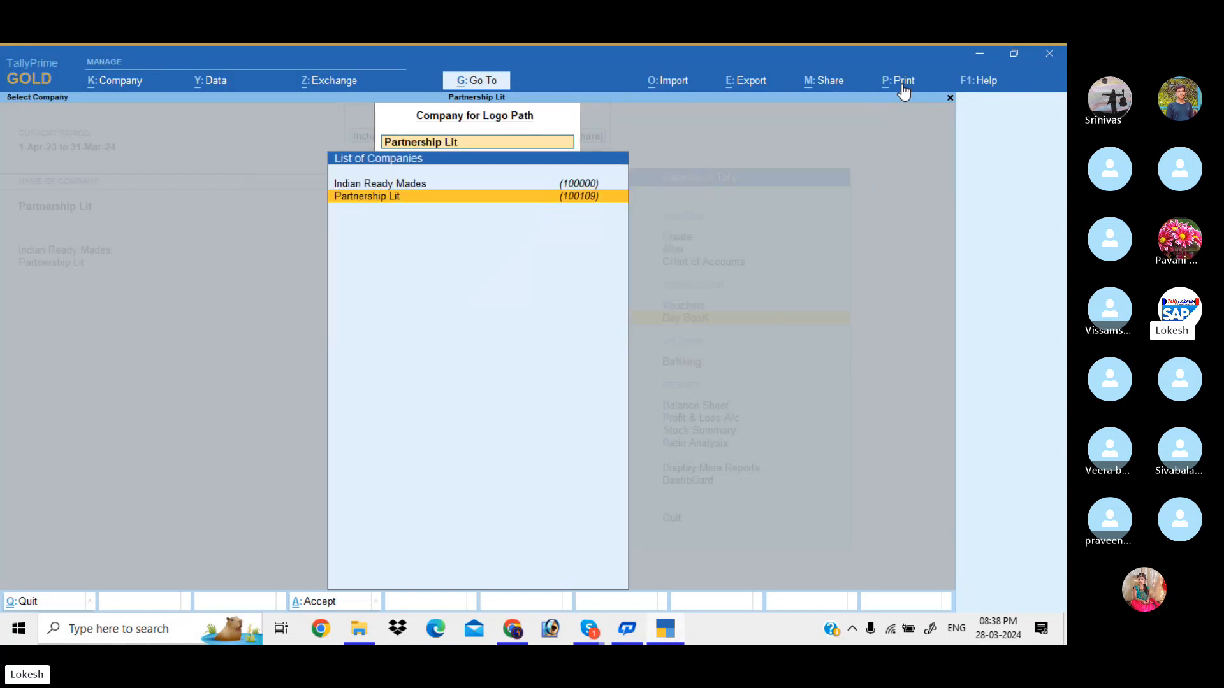
pyautogui.press('Return')
pyautogui.press('y')
pyautogui.press('Return')
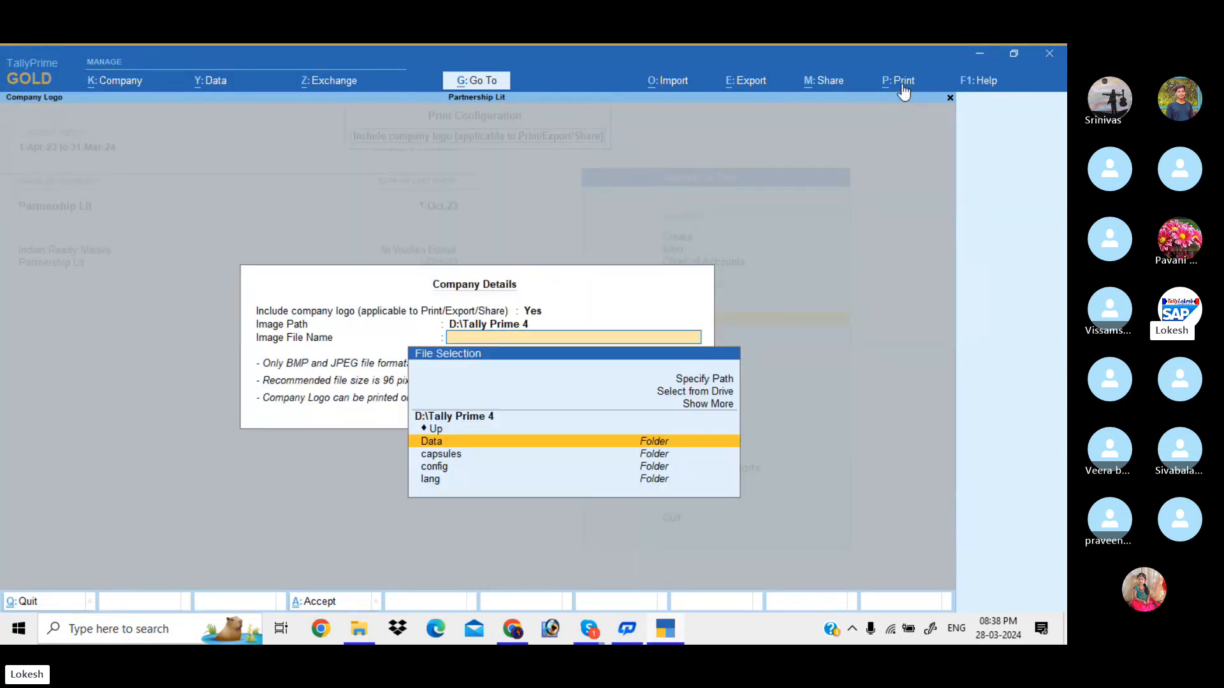
# Choose 111.jpeg from Desktop\College Data as the logo, then open the Ram Merchants voucher
pyautogui.press('Up')
pyautogui.press('Up')
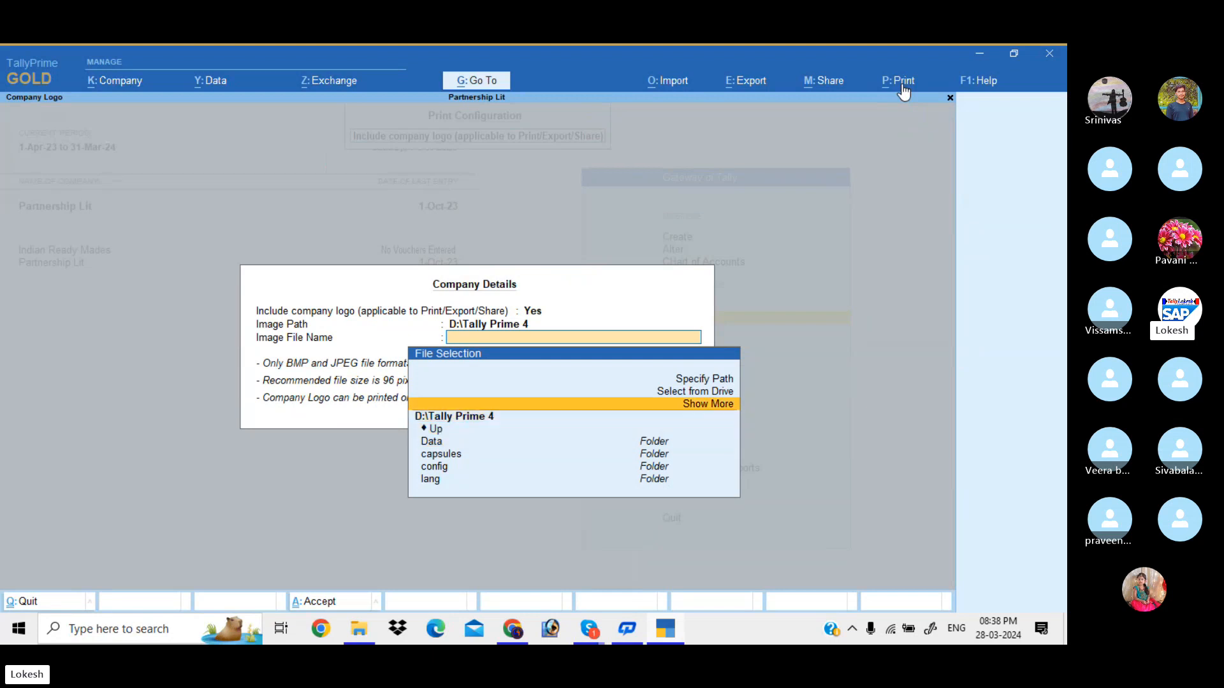
pyautogui.press('Return')
pyautogui.press('Down')
pyautogui.press('Up')
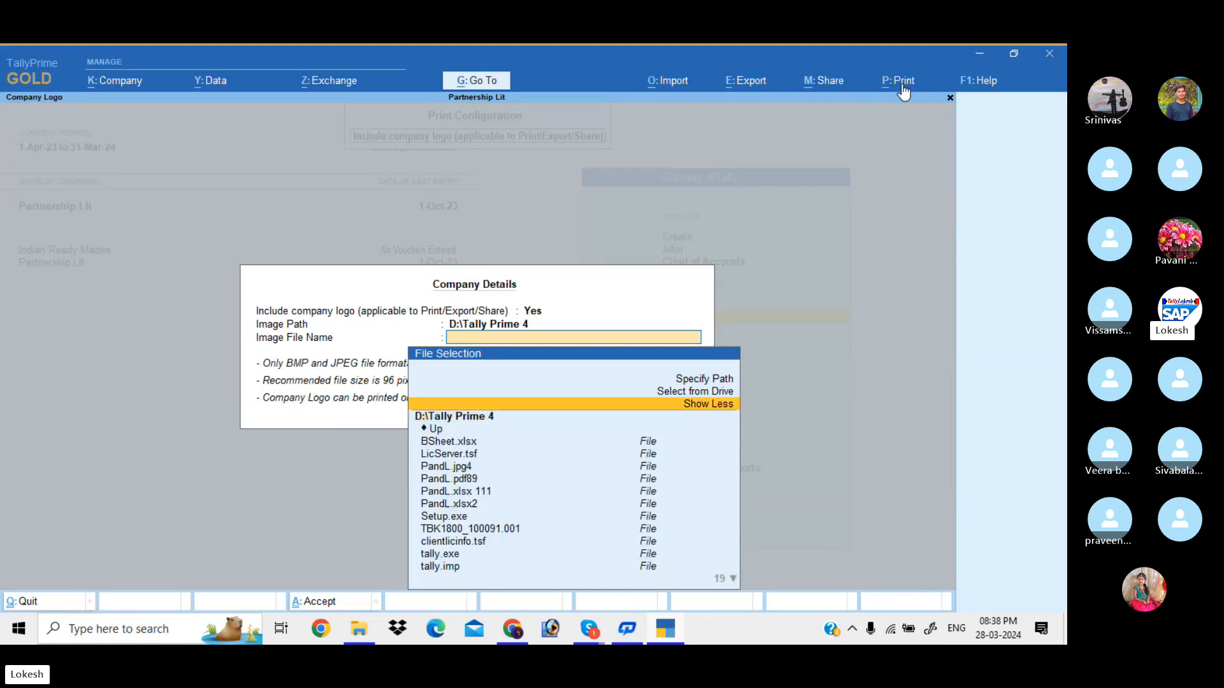
pyautogui.press('Up')
pyautogui.press('Return')
pyautogui.press('Down')
pyautogui.press('Down')
pyautogui.press('Down')
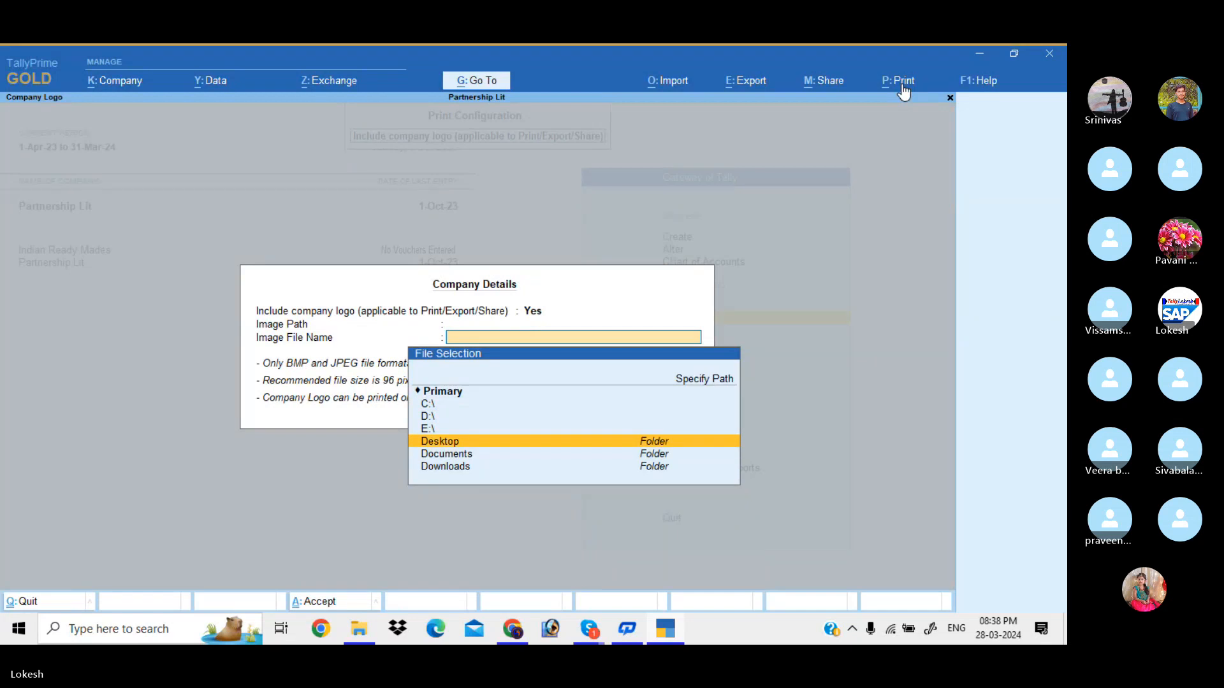
pyautogui.press('Return')
pyautogui.press('Down')
pyautogui.press('Down')
pyautogui.press('Down')
pyautogui.press('Down')
pyautogui.press('Down')
pyautogui.press('Down')
pyautogui.press('Down')
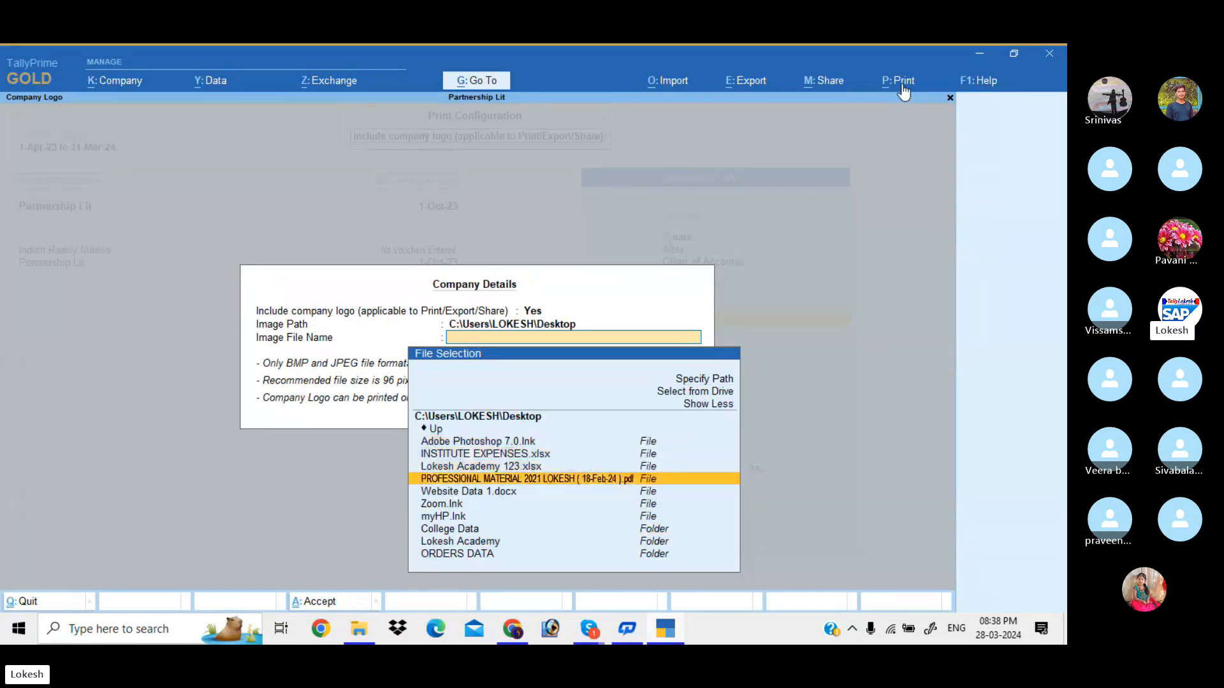
pyautogui.press('Return')
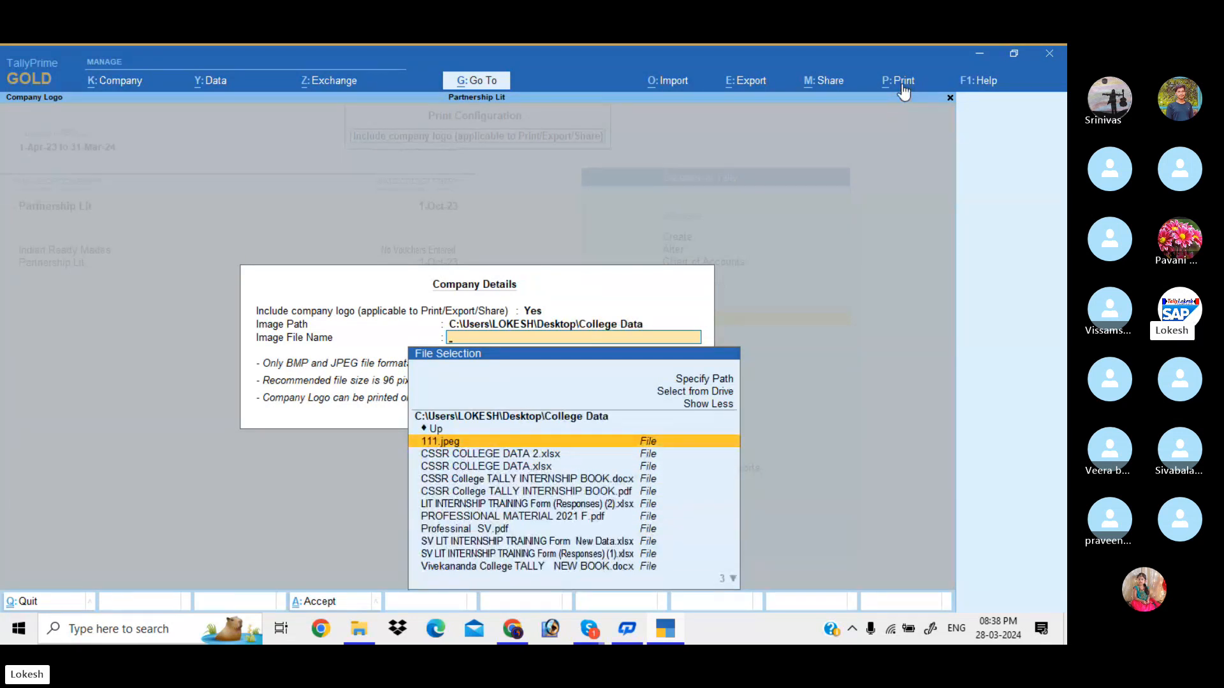
pyautogui.press('Return')
pyautogui.press('Return')
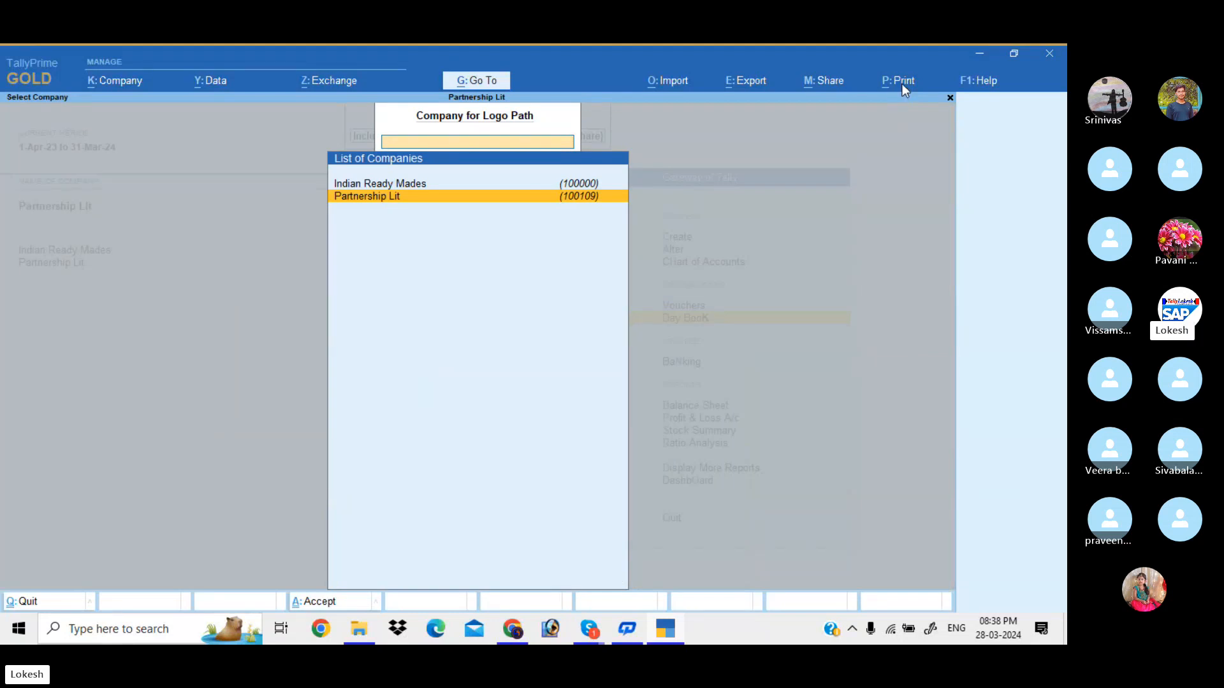
pyautogui.press('Escape')
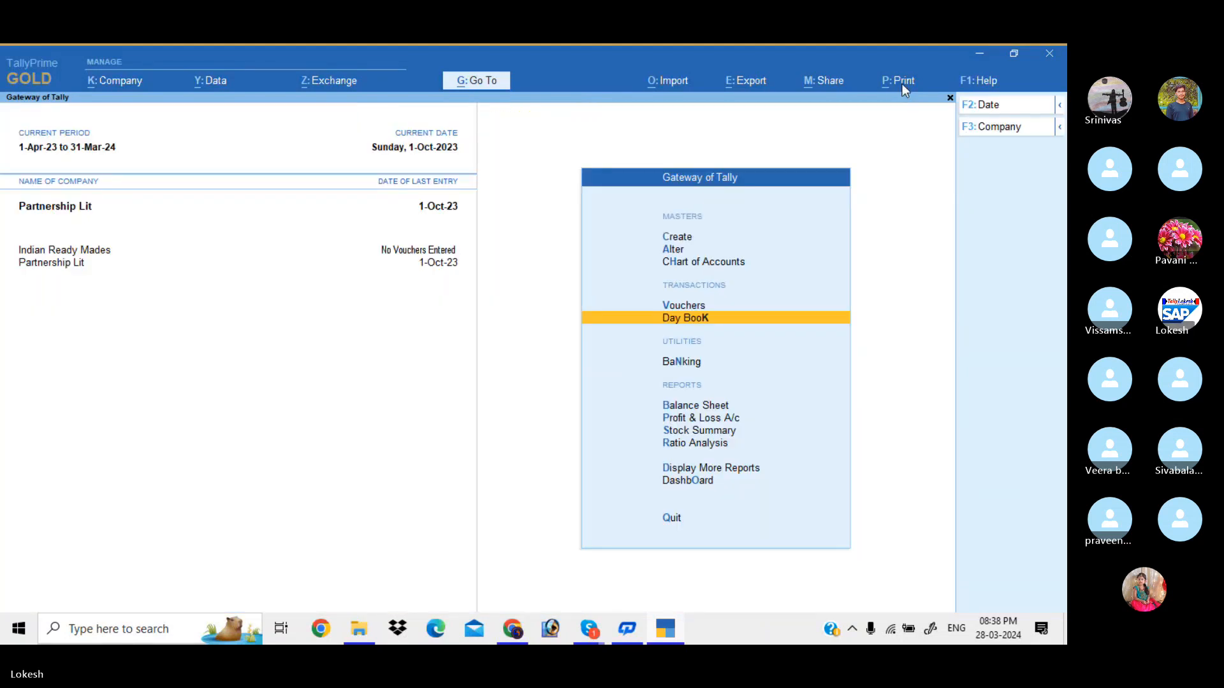
pyautogui.press('Return')
pyautogui.press('Down')
pyautogui.press('Down')
pyautogui.press('Down')
pyautogui.press('Down')
pyautogui.press('Down')
# Preview the Ram Merchants Tax Invoice enlarged with its logo, then return to the Day Book
pyautogui.press('Return')
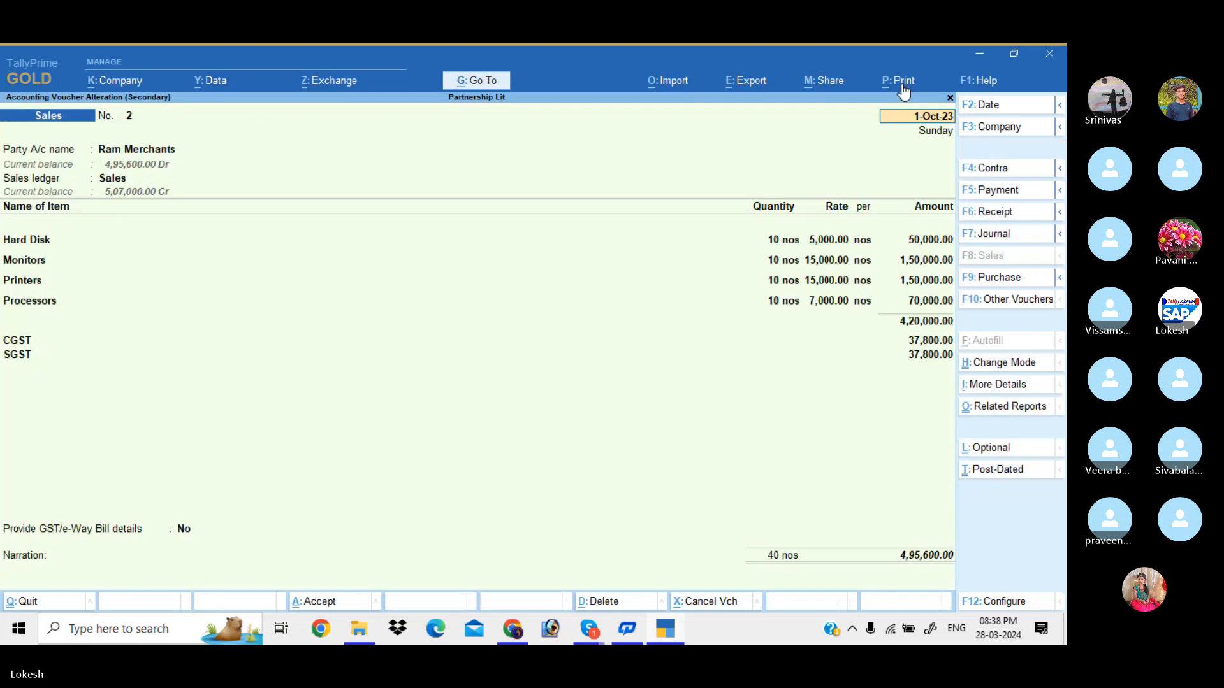
pyautogui.click(901, 84)
pyautogui.press('i')
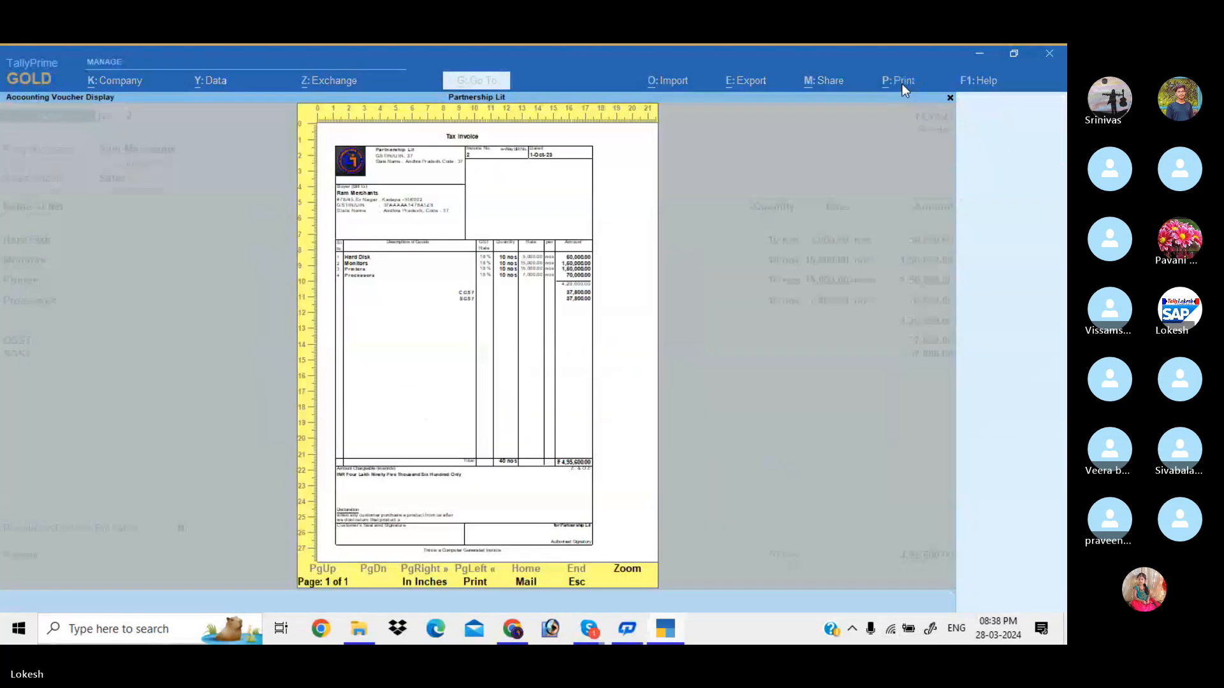
pyautogui.press('Return')
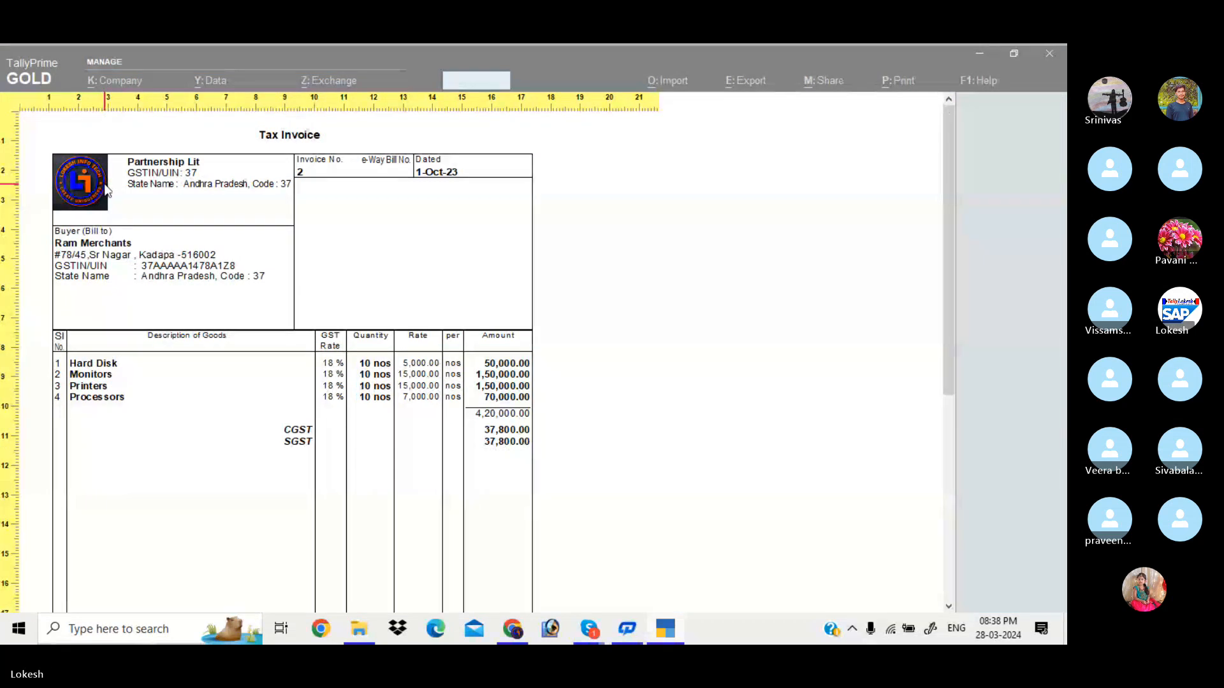
pyautogui.press('Escape')
pyautogui.press('Escape')
pyautogui.press('Escape')
pyautogui.press('Escape')
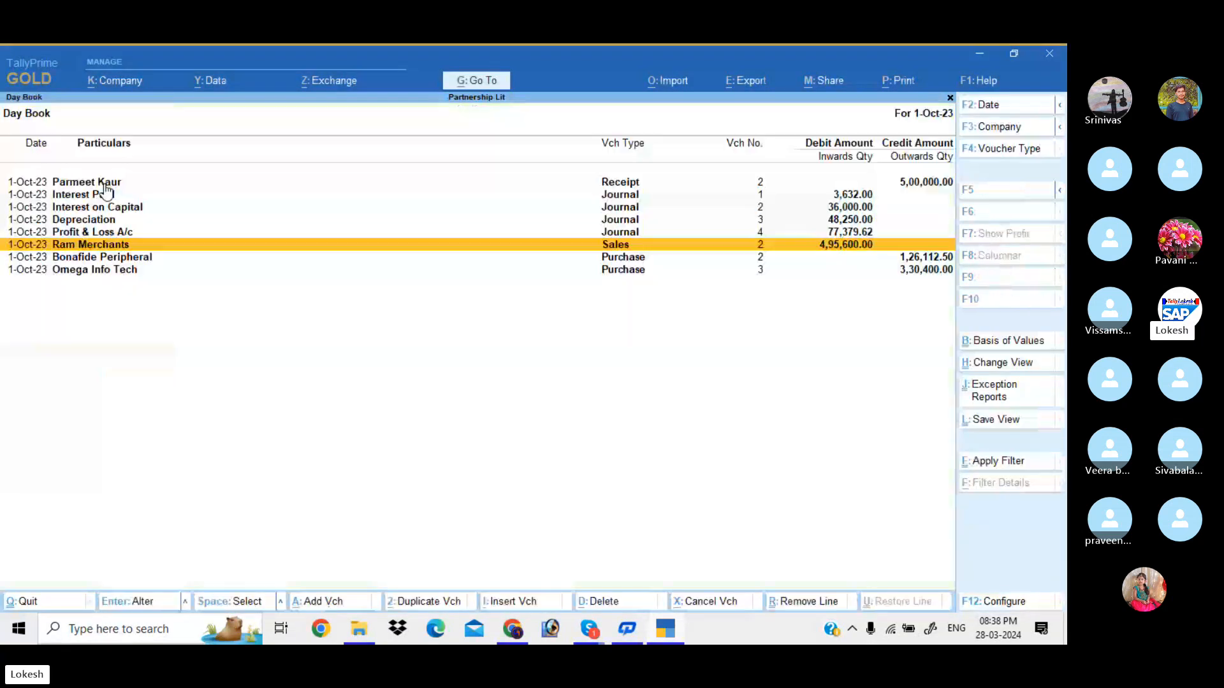
# Review the saved company logo path settings in print configuration
pyautogui.click(904, 82)
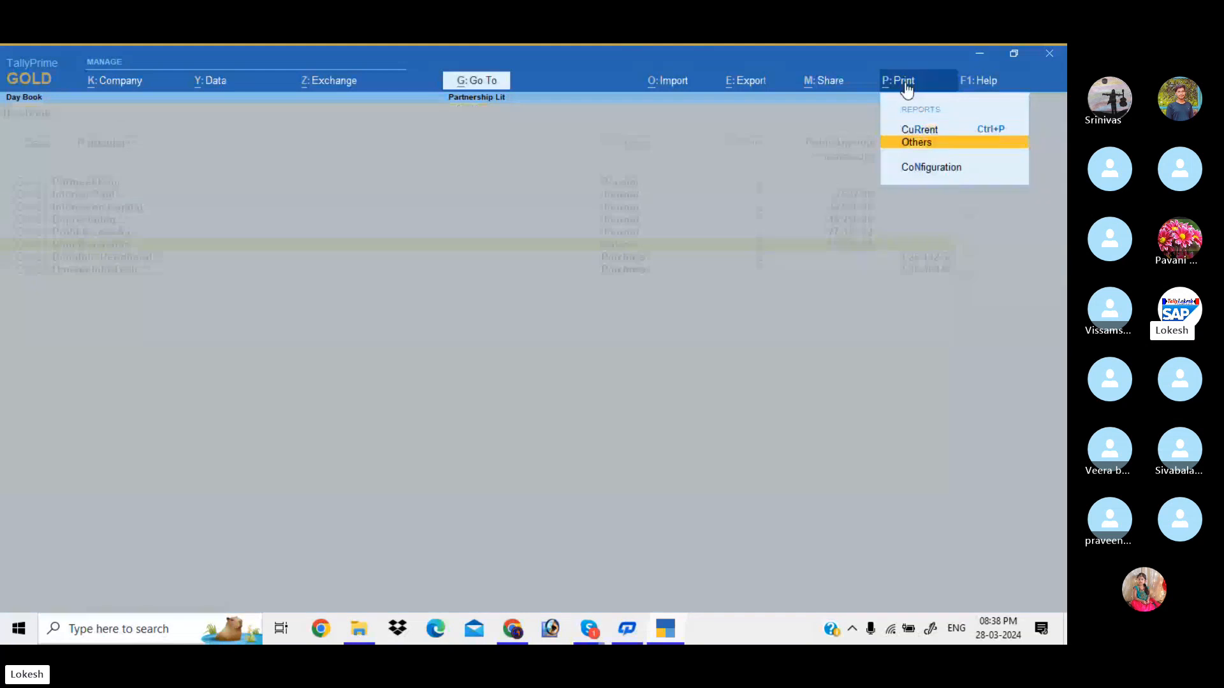
pyautogui.press('Up')
pyautogui.press('Down')
pyautogui.press('Down')
pyautogui.press('Return')
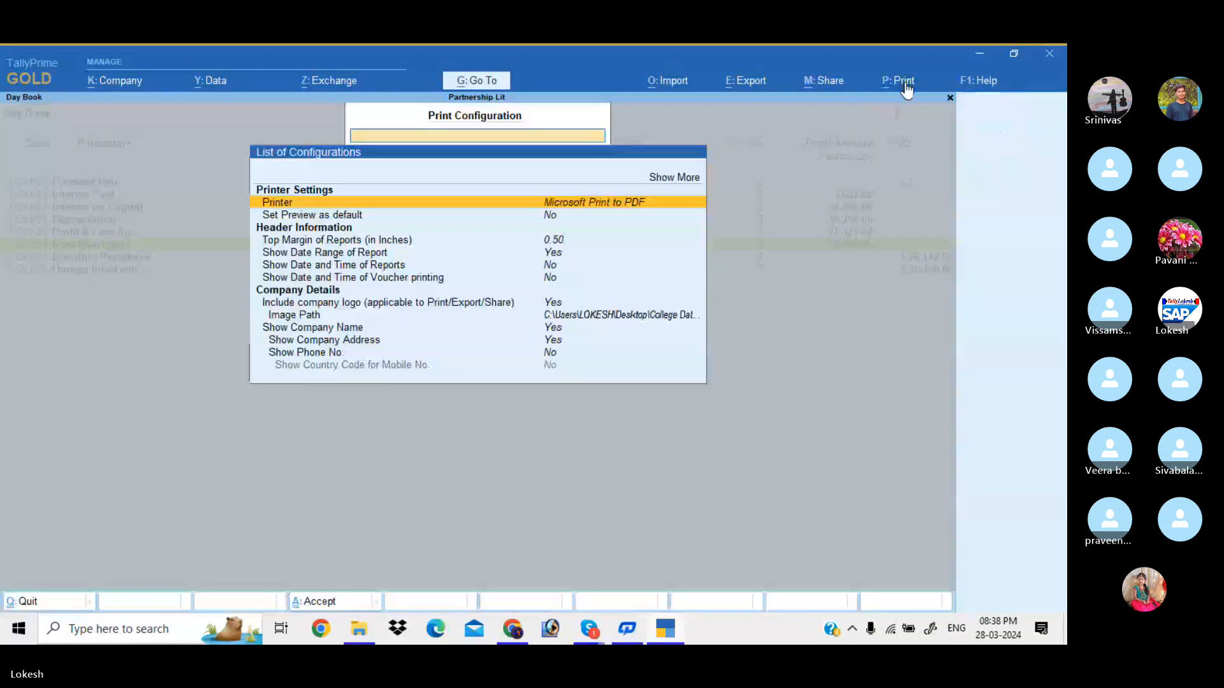
pyautogui.press('Down')
pyautogui.press('Down')
pyautogui.press('Down')
pyautogui.press('Down')
pyautogui.press('Down')
pyautogui.press('Down')
pyautogui.press('Down')
pyautogui.press('Down')
pyautogui.press('Return')
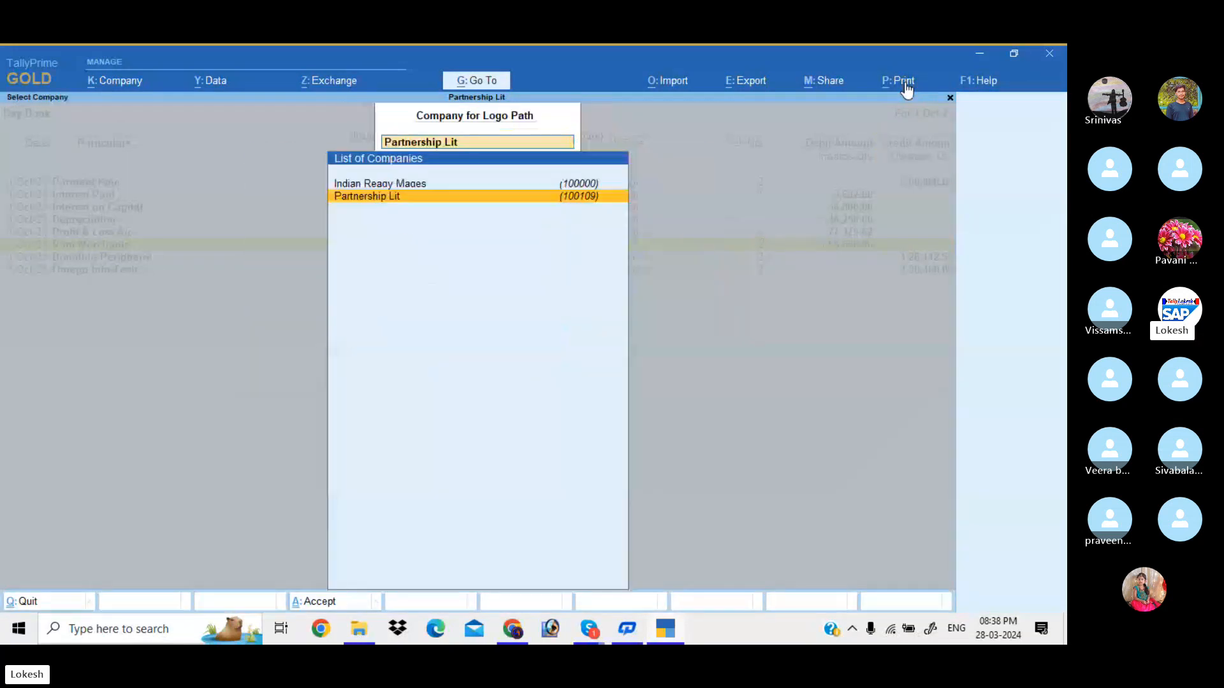
pyautogui.press('Return')
pyautogui.press('Escape')
pyautogui.press('Escape')
pyautogui.press('Escape')
pyautogui.press('Escape')
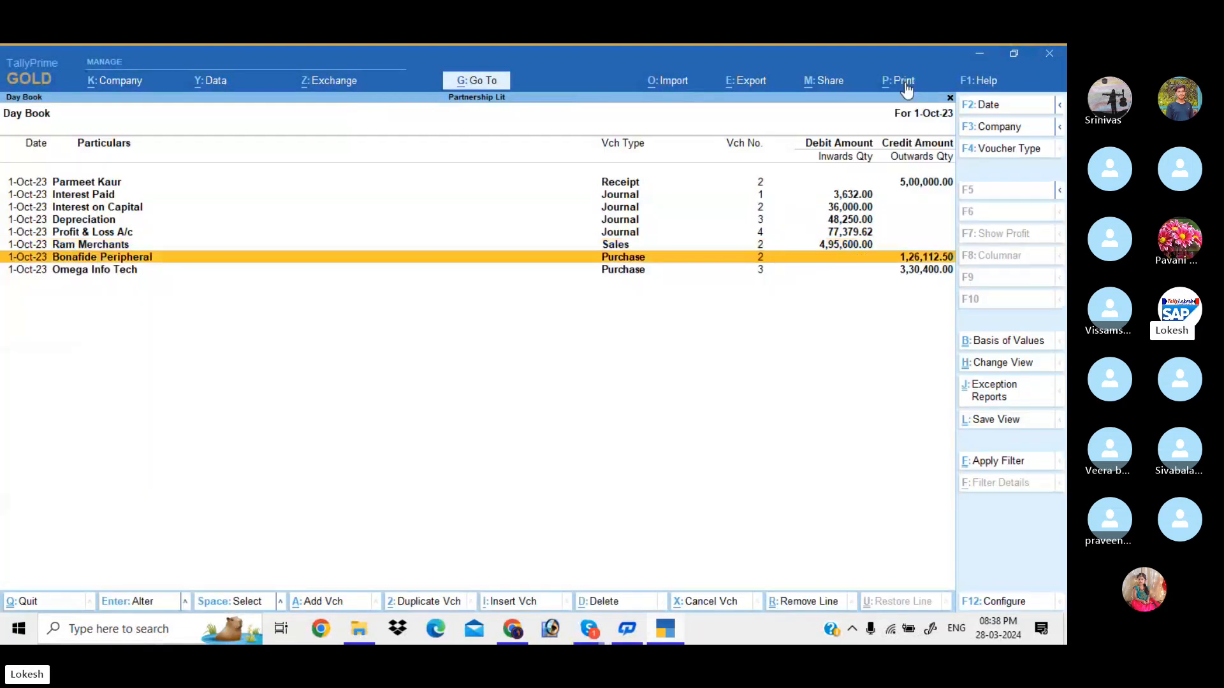
# Open sales voucher 2 for Ram Merchants and preview its Tax Invoice at full size
pyautogui.press('Up')
pyautogui.press('Return')
pyautogui.click(905, 83)
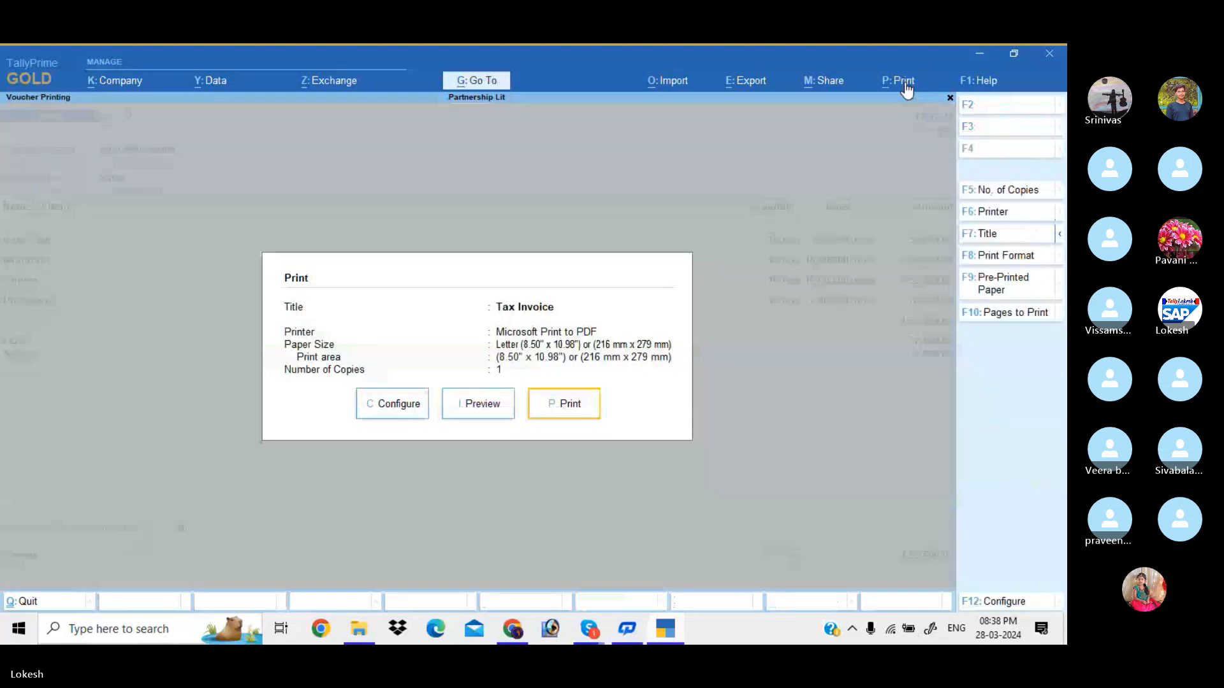
pyautogui.press('Return')
pyautogui.press('Return')
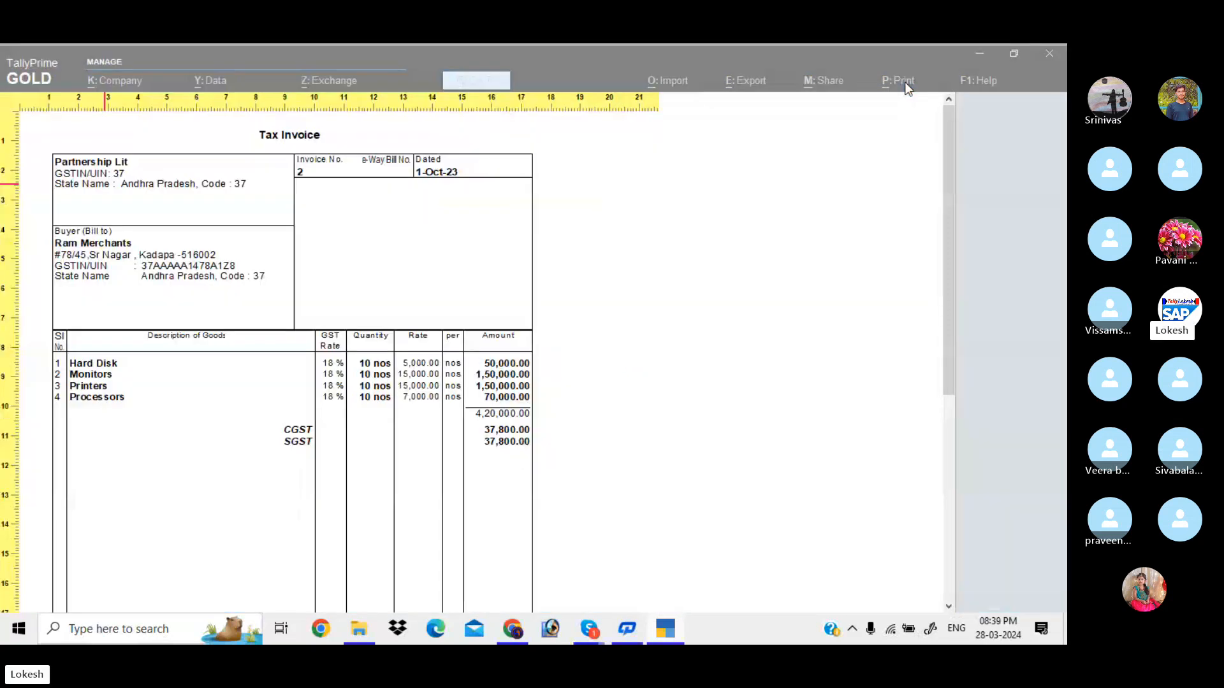
pyautogui.press('Escape')
pyautogui.press('Escape')
pyautogui.press('Escape')
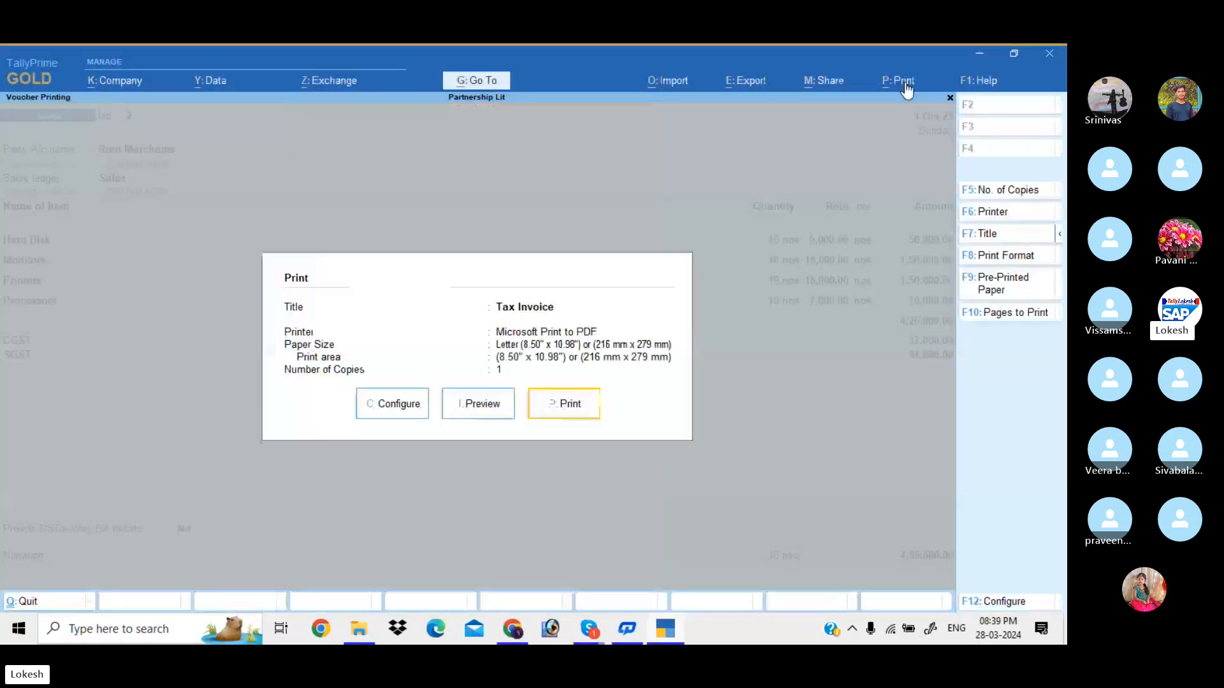
# Start a new sales voucher for Ram Merchants using the Sales ledger
pyautogui.press('Escape')
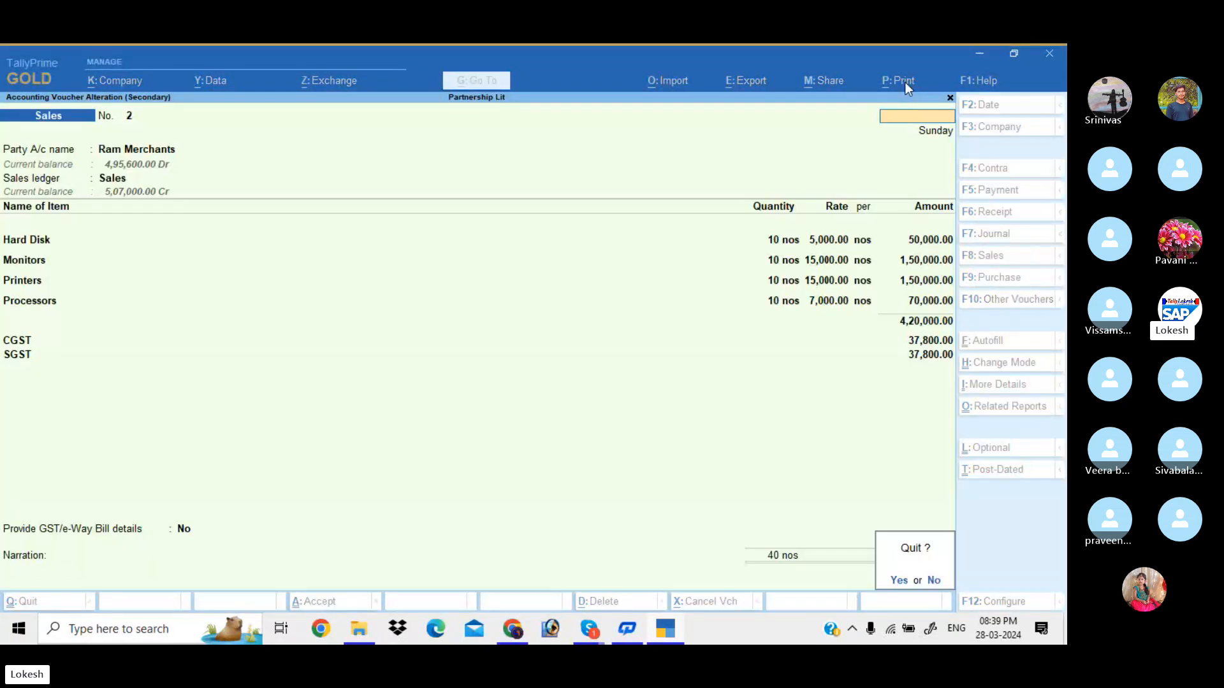
pyautogui.press('Return')
pyautogui.press('Escape')
pyautogui.press('Escape')
pyautogui.press('Escape')
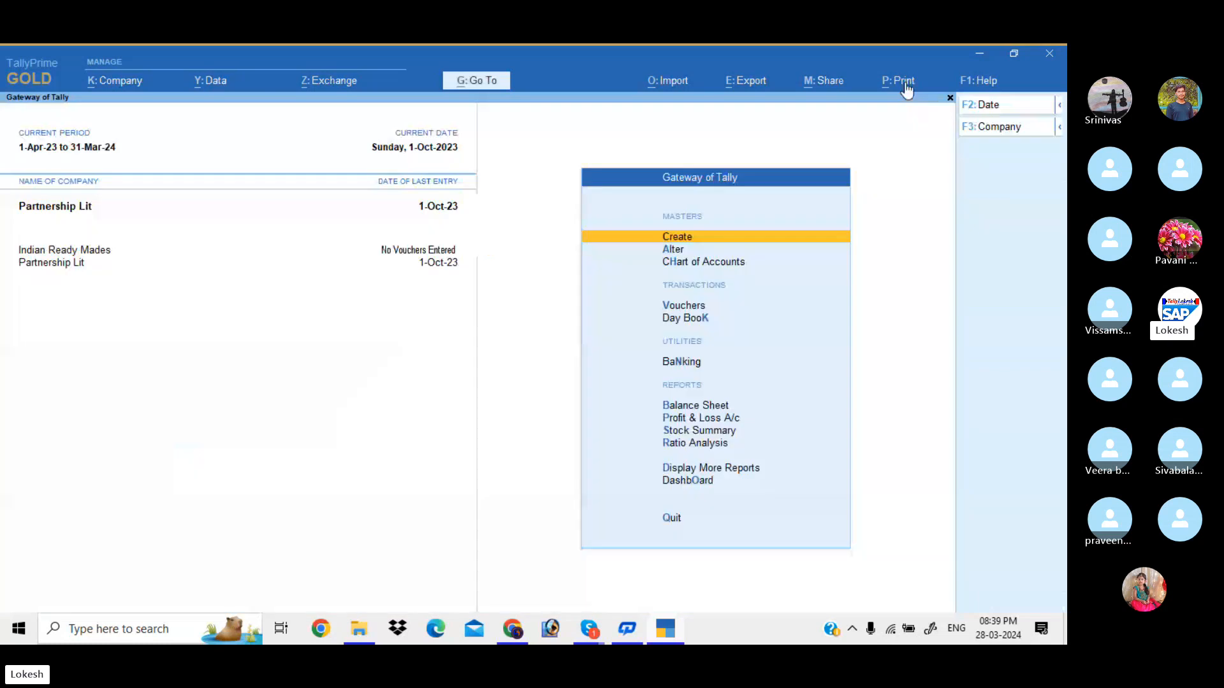
pyautogui.press('Down')
pyautogui.press('Down')
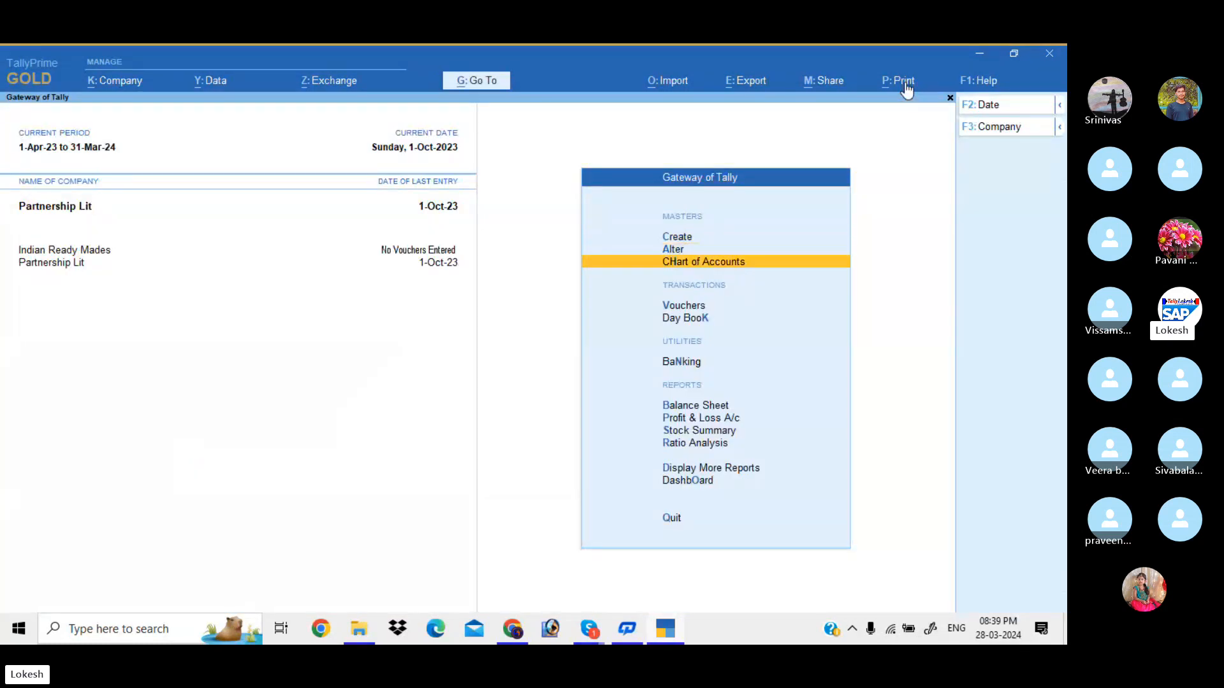
pyautogui.press('Down')
pyautogui.press('Return')
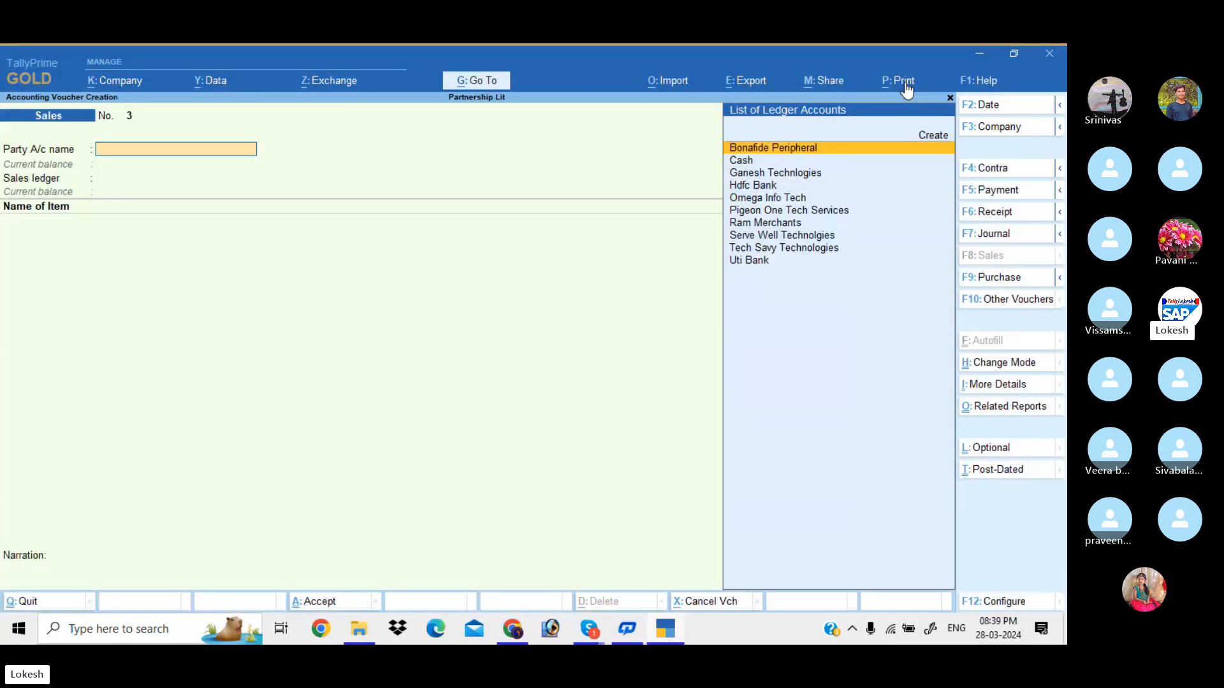
pyautogui.write('ra')
pyautogui.press('Return')
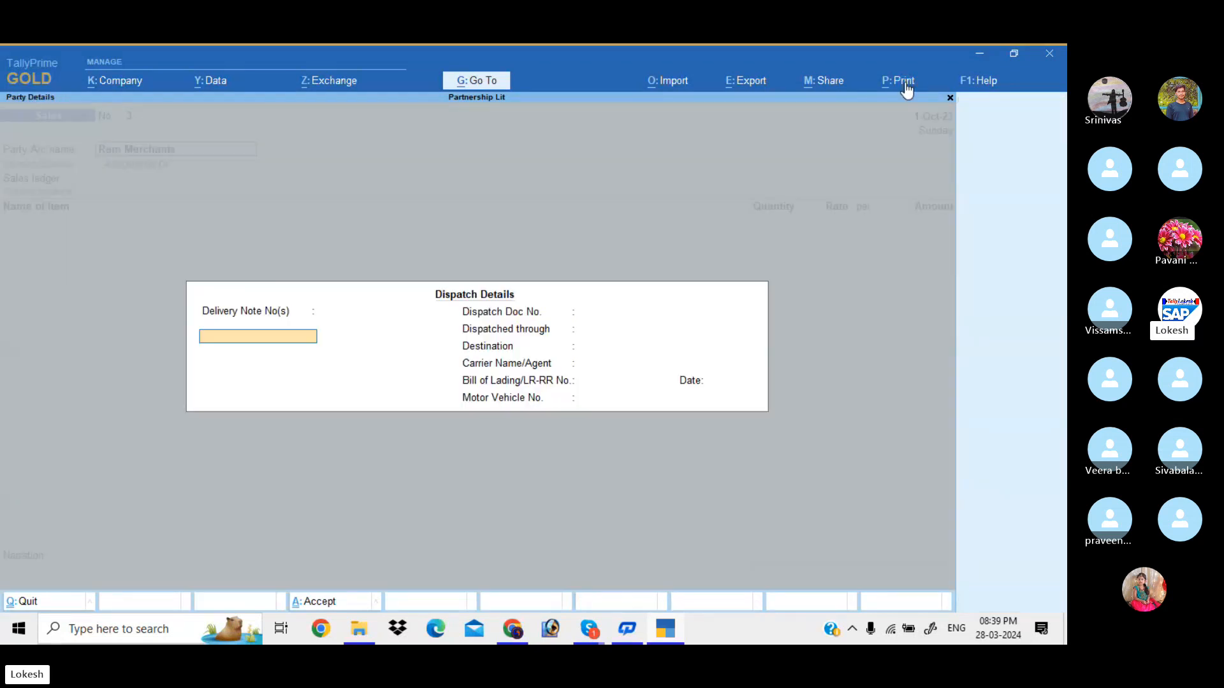
pyautogui.press('Return')
pyautogui.press('Return')
pyautogui.press('Return')
pyautogui.press('Return')
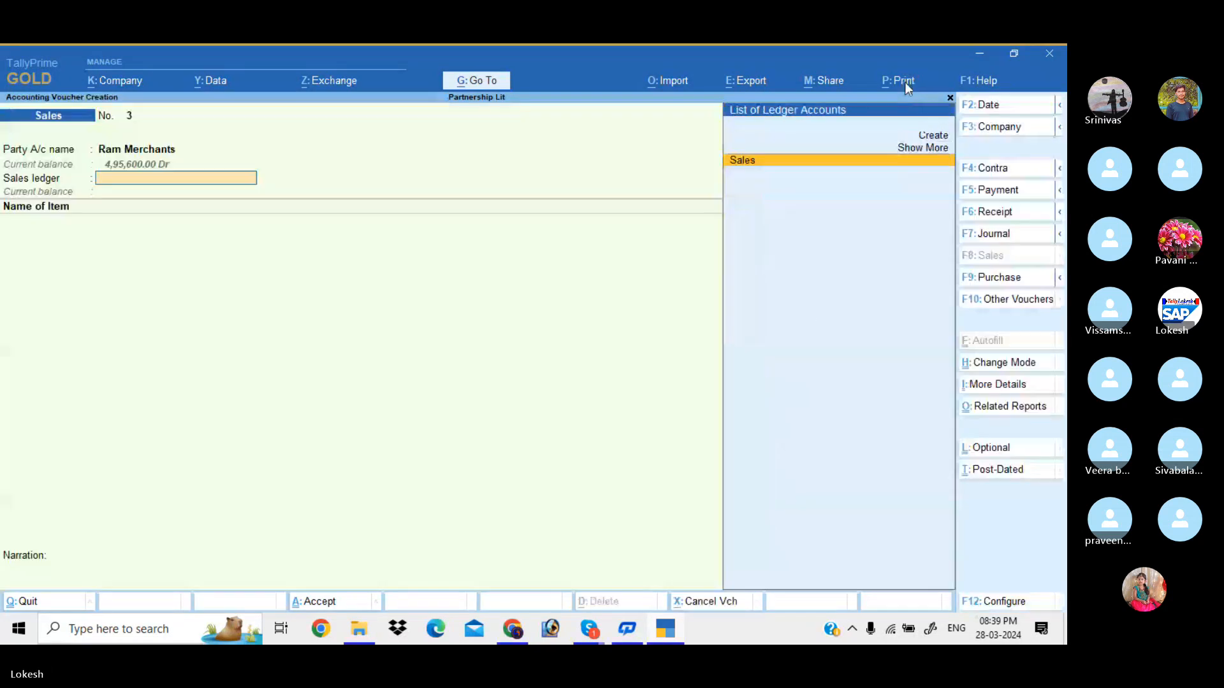
pyautogui.press('Return')
# Create stock item Rice under Primary, in nos, with GST taxability Exempt
pyautogui.hotkey('alt', 'c')
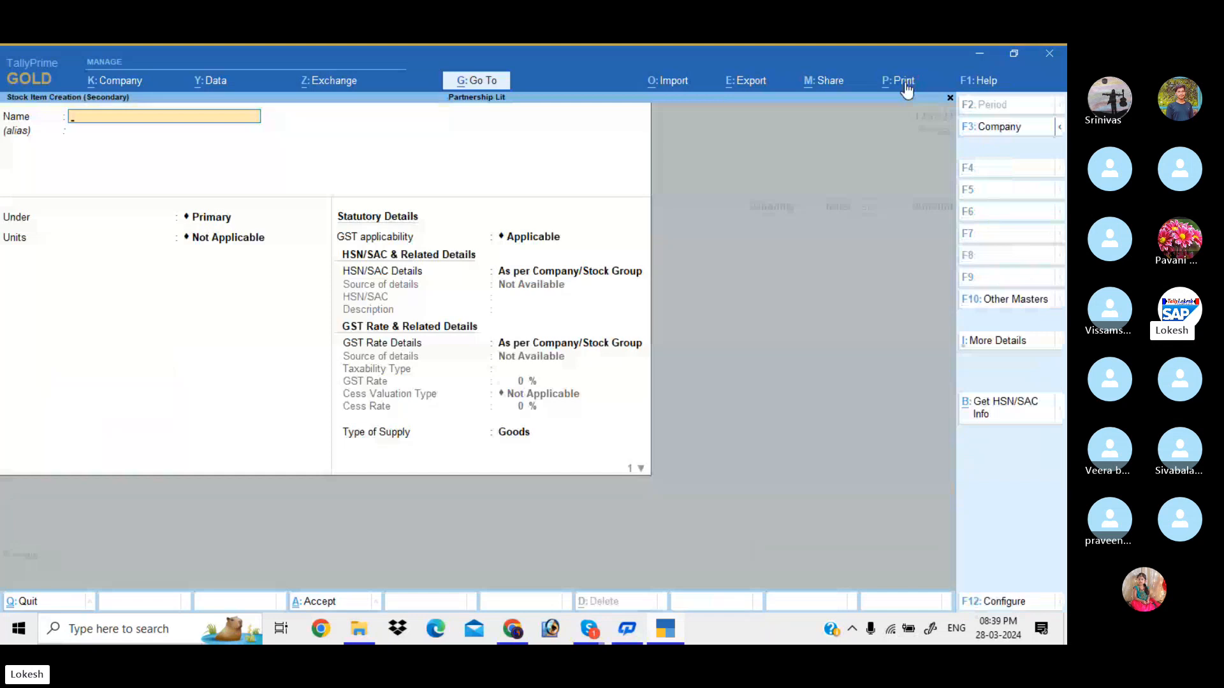
pyautogui.write('Rice')
pyautogui.press('Return')
pyautogui.press('Return')
pyautogui.press('Return')
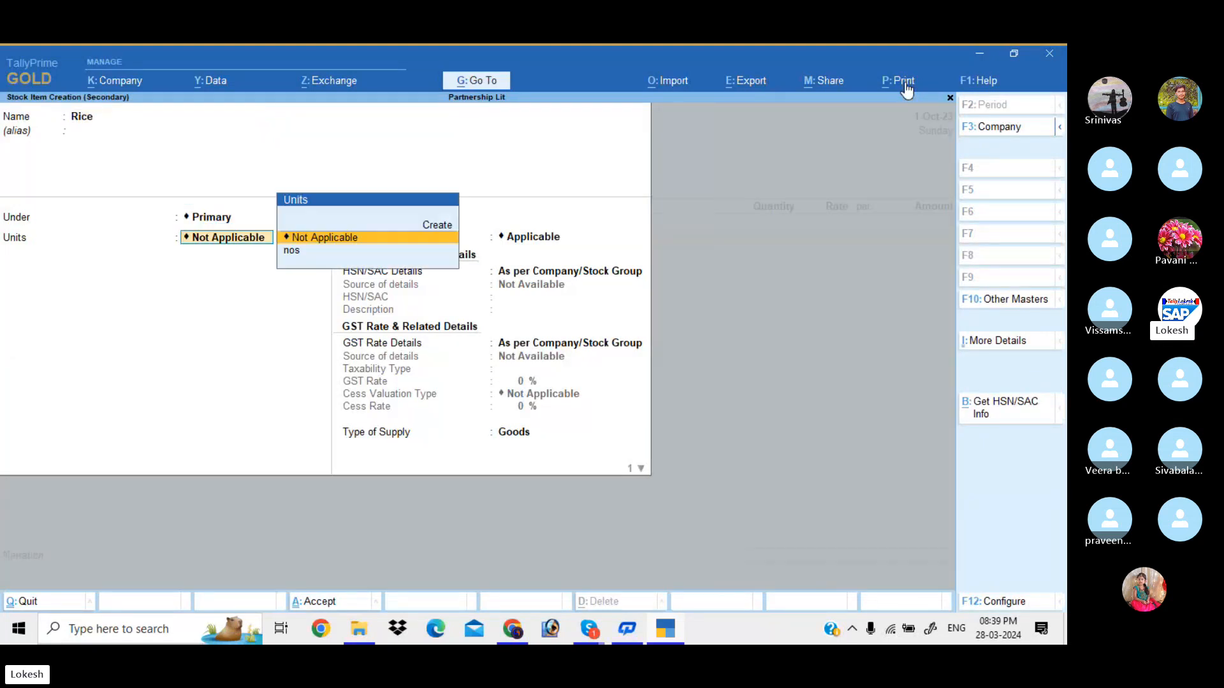
pyautogui.press('Down')
pyautogui.press('Return')
pyautogui.press('Return')
pyautogui.press('Return')
pyautogui.press('Return')
pyautogui.press('Return')
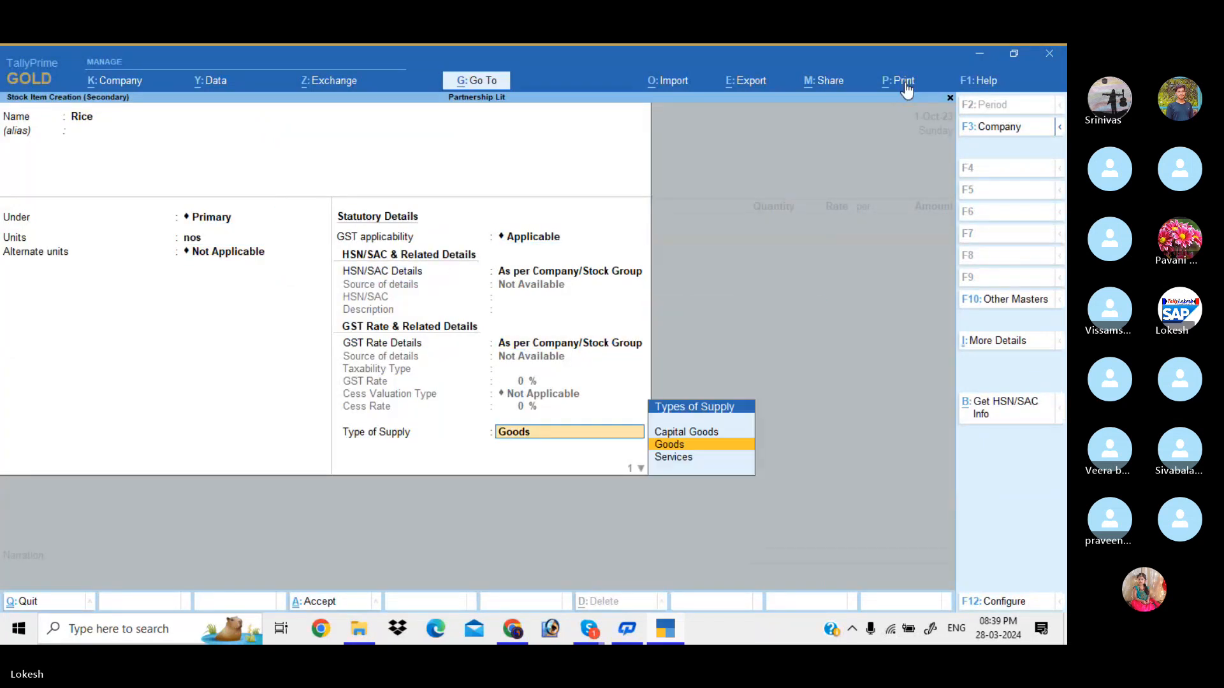
pyautogui.hotkey('shift', 'Tab')
pyautogui.press('Down')
pyautogui.press('Return')
pyautogui.press('Up')
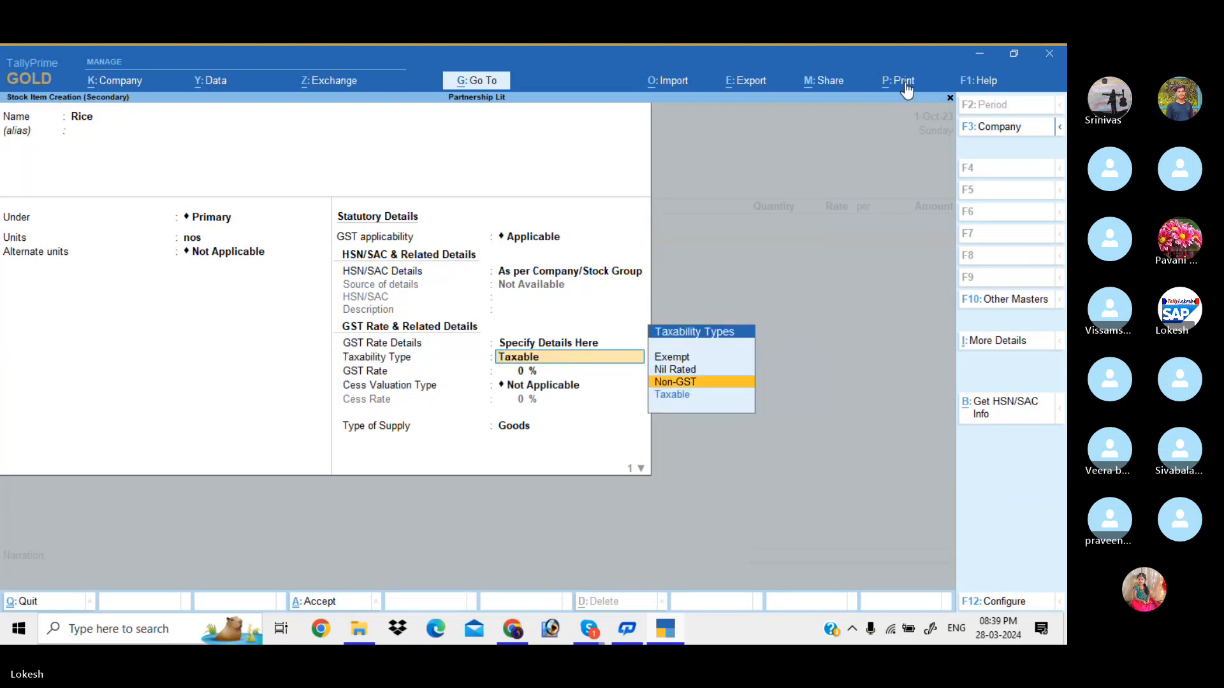
pyautogui.press('Up')
pyautogui.press('Up')
pyautogui.press('Return')
pyautogui.hotkey('ctrl', 'a')
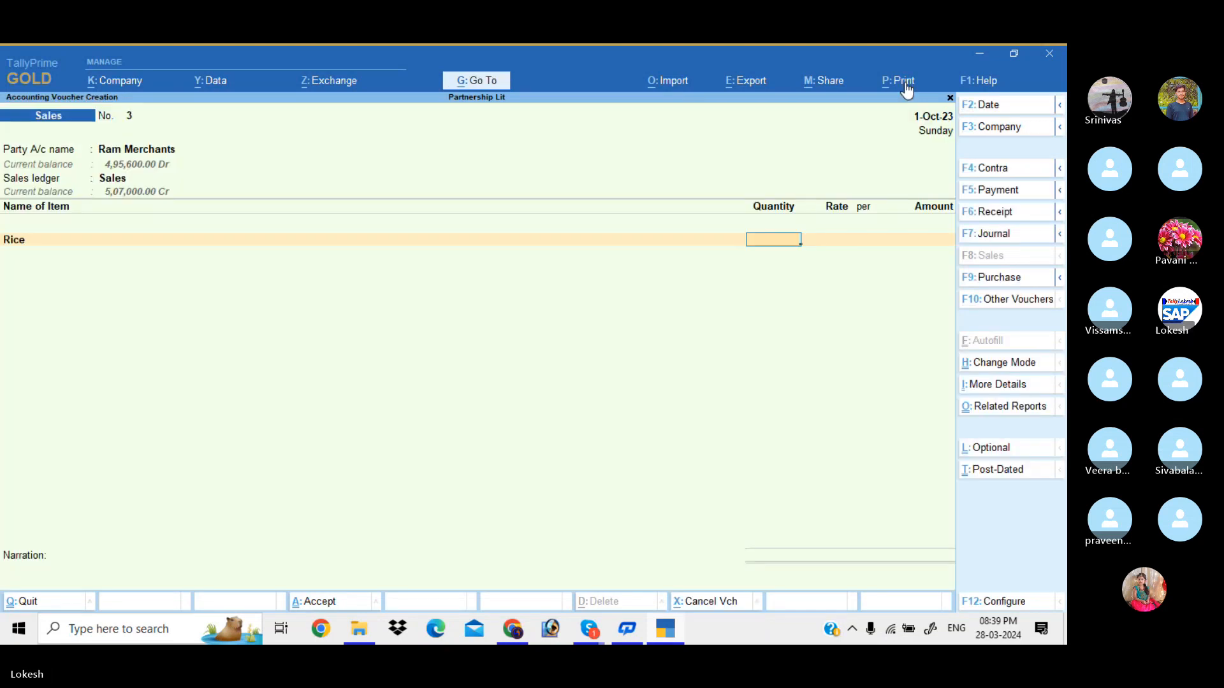
# Enter Rice as 10 nos at a rate of 2,000
pyautogui.write('10')
pyautogui.press('Return')
pyautogui.press('Return')
pyautogui.write('2')
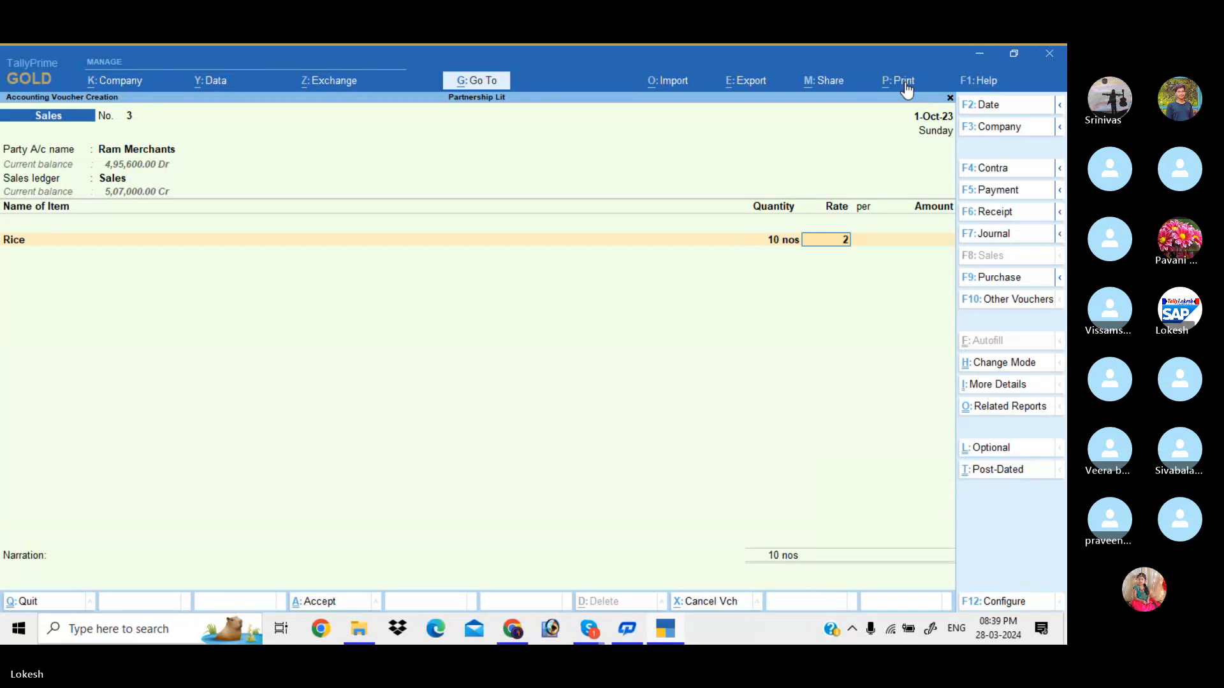
pyautogui.write(',000')
pyautogui.press('Return')
pyautogui.press('Return')
pyautogui.press('Return')
# Create stock item Curd in nos as an Exempt supply of Goods
pyautogui.hotkey('alt', 'c')
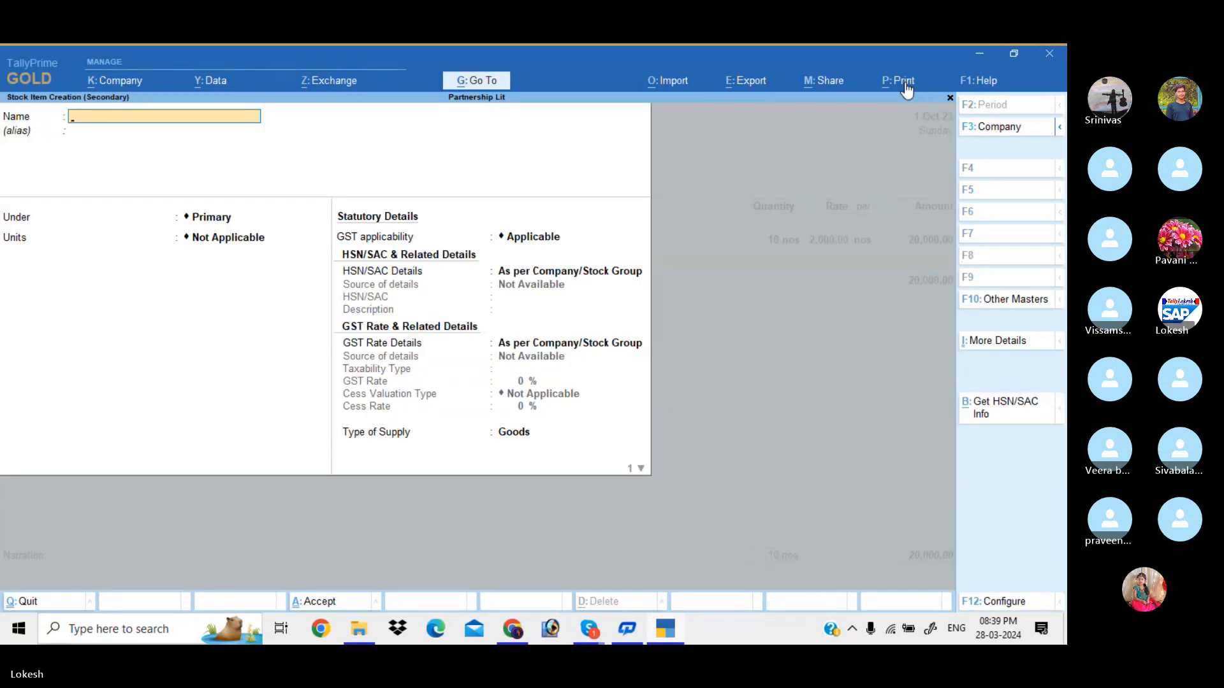
pyautogui.write('Curd')
pyautogui.press('Return')
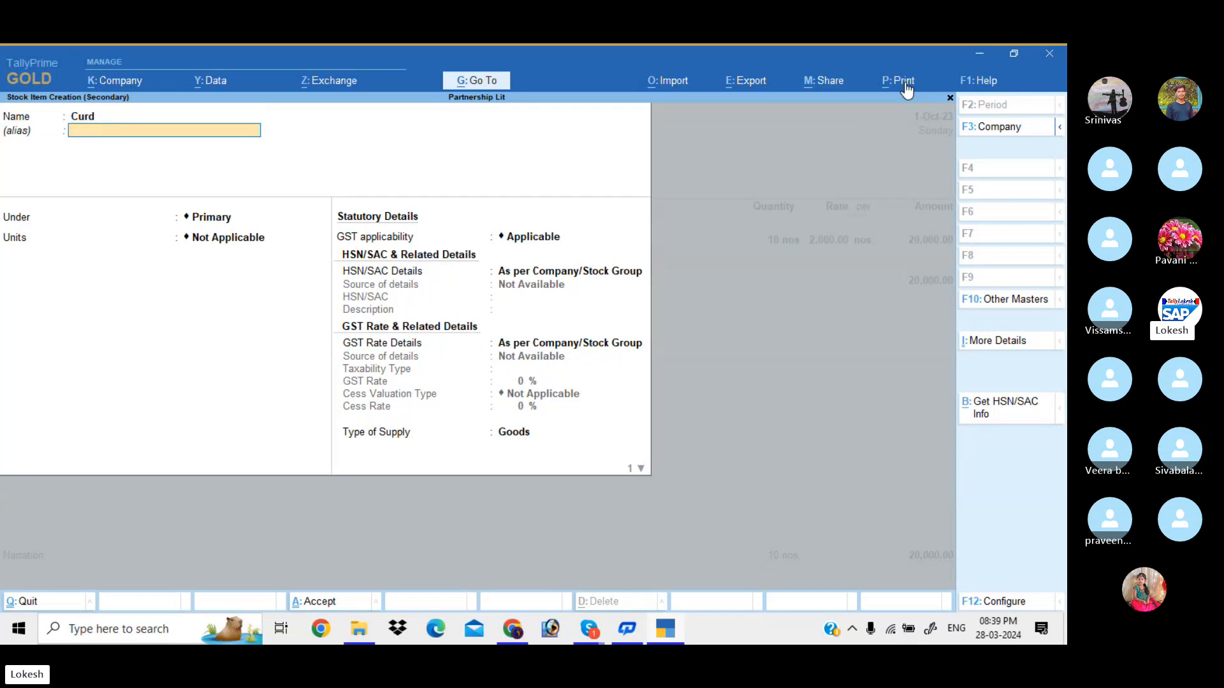
pyautogui.press('Return')
pyautogui.press('Return')
pyautogui.press('Return')
pyautogui.press('Return')
pyautogui.press('Return')
pyautogui.press('Return')
pyautogui.press('Return')
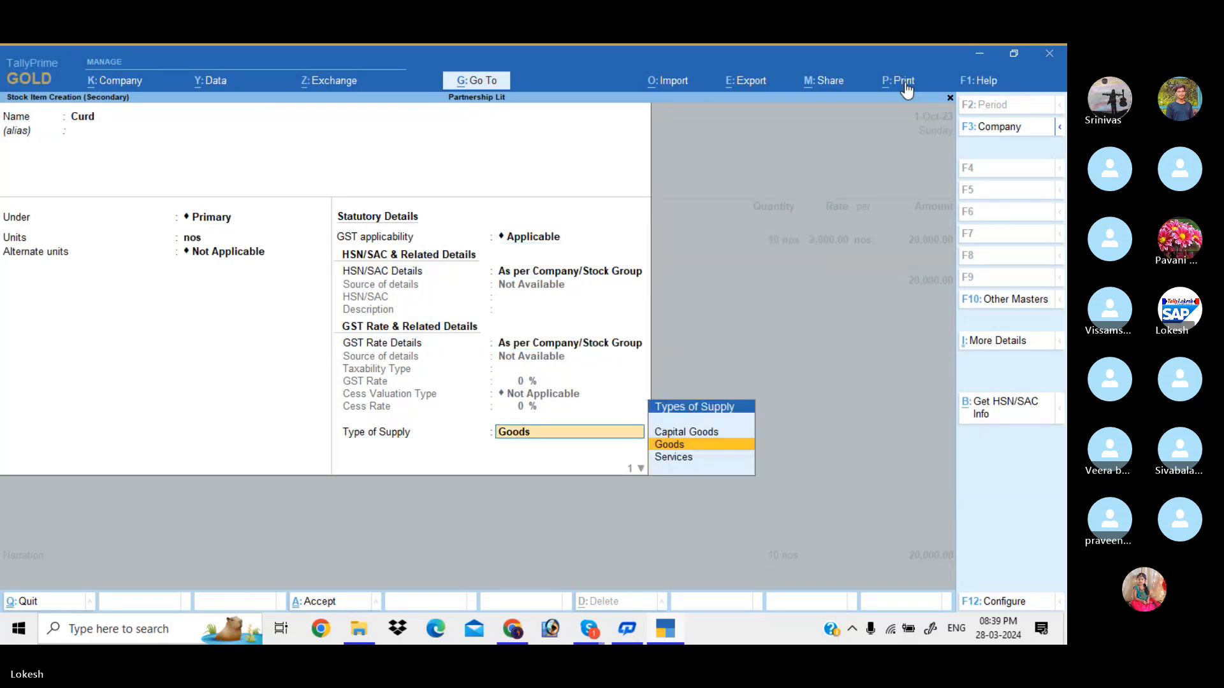
pyautogui.press('BackSpace')
pyautogui.press('Down')
pyautogui.press('Return')
pyautogui.press('Return')
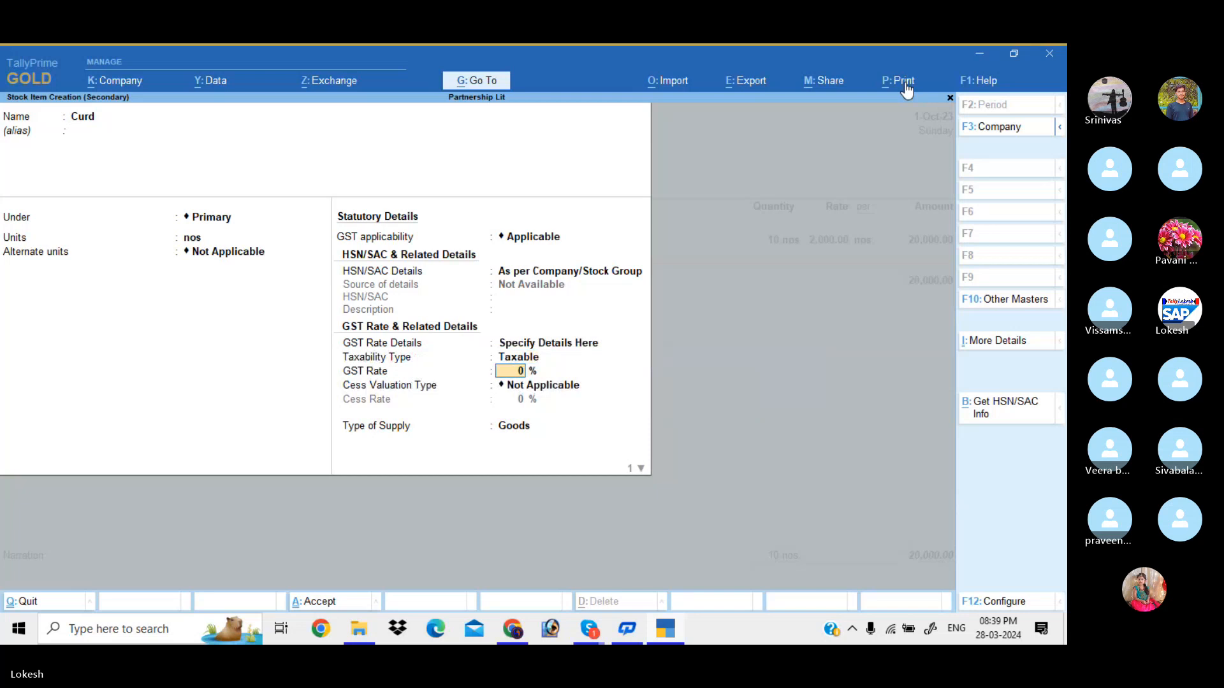
pyautogui.press('BackSpace')
pyautogui.press('Up')
pyautogui.press('Up')
pyautogui.press('Up')
pyautogui.press('Return')
pyautogui.press('Return')
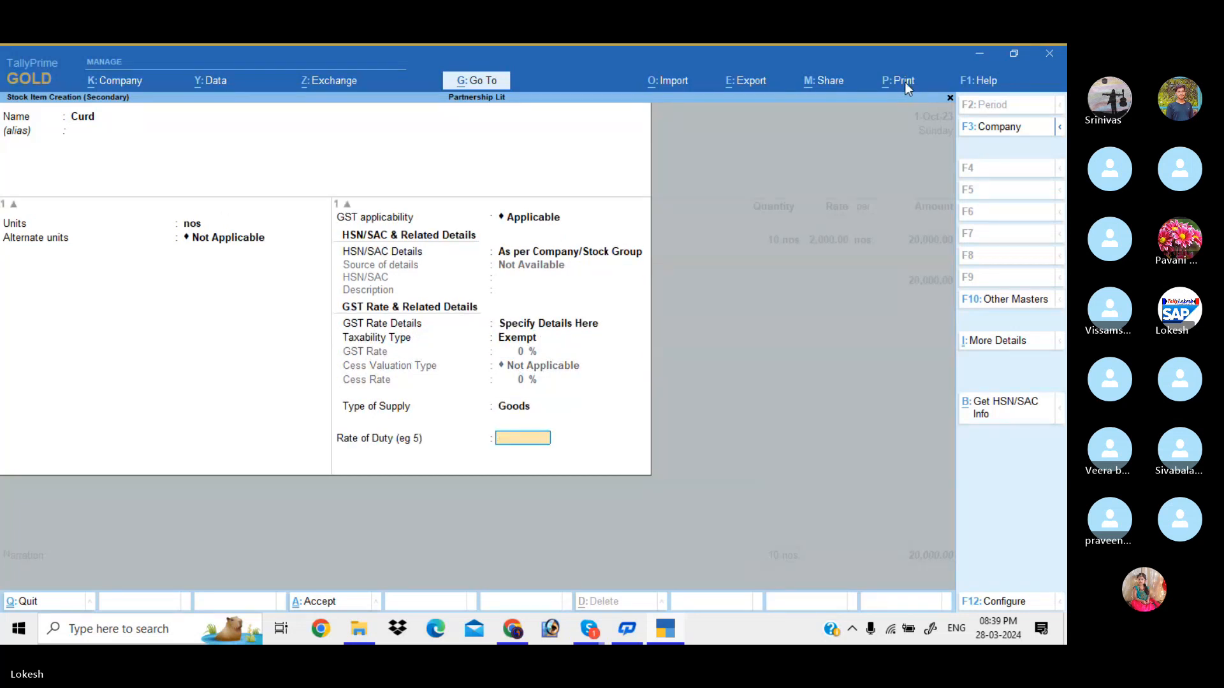
pyautogui.press('Return')
# Enter Curd as 10 nos at 1,500 and bring up voucher printing
pyautogui.press('Return')
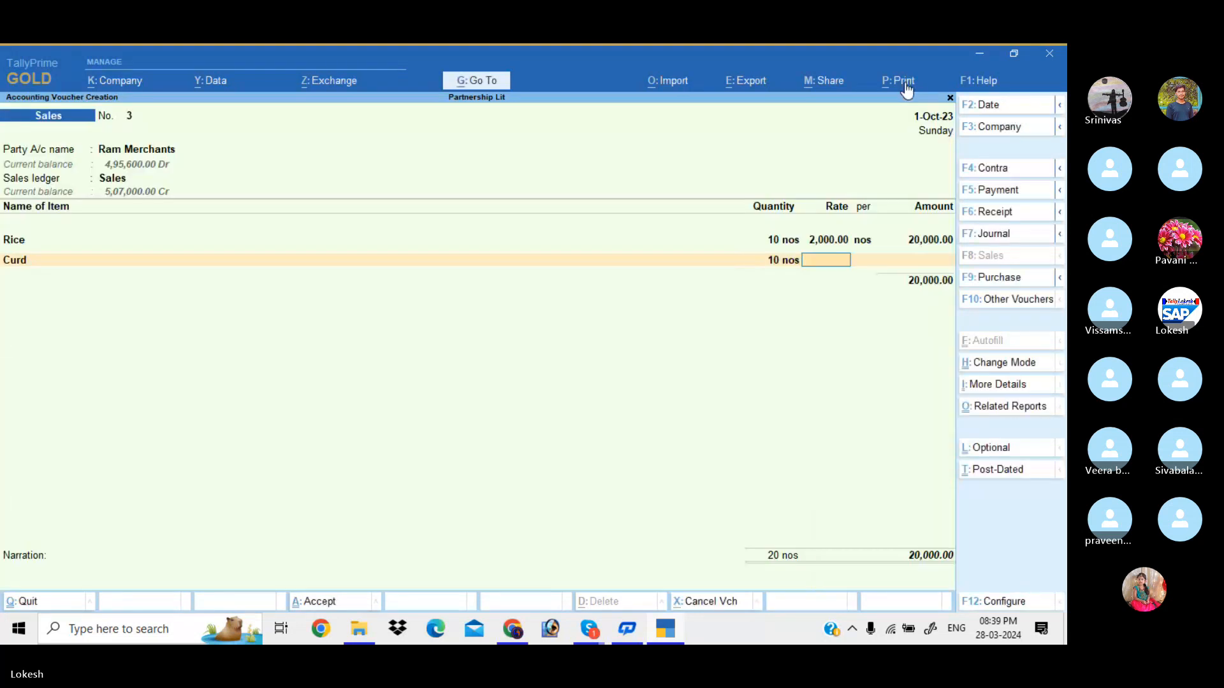
pyautogui.write('1500')
pyautogui.press('Return')
pyautogui.press('Return')
pyautogui.press('Return')
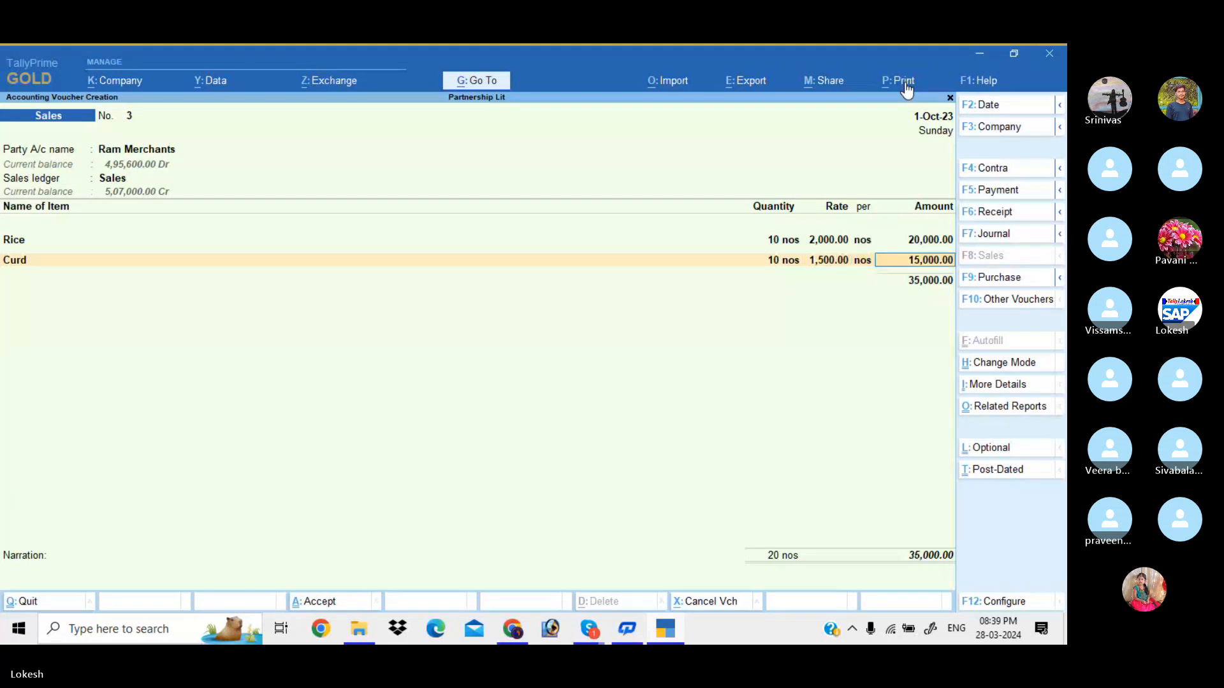
pyautogui.click(906, 81)
# Preview voucher 3 as a Bill of Supply showing Rice and Curd at 0% GST, then close it
pyautogui.press('i')
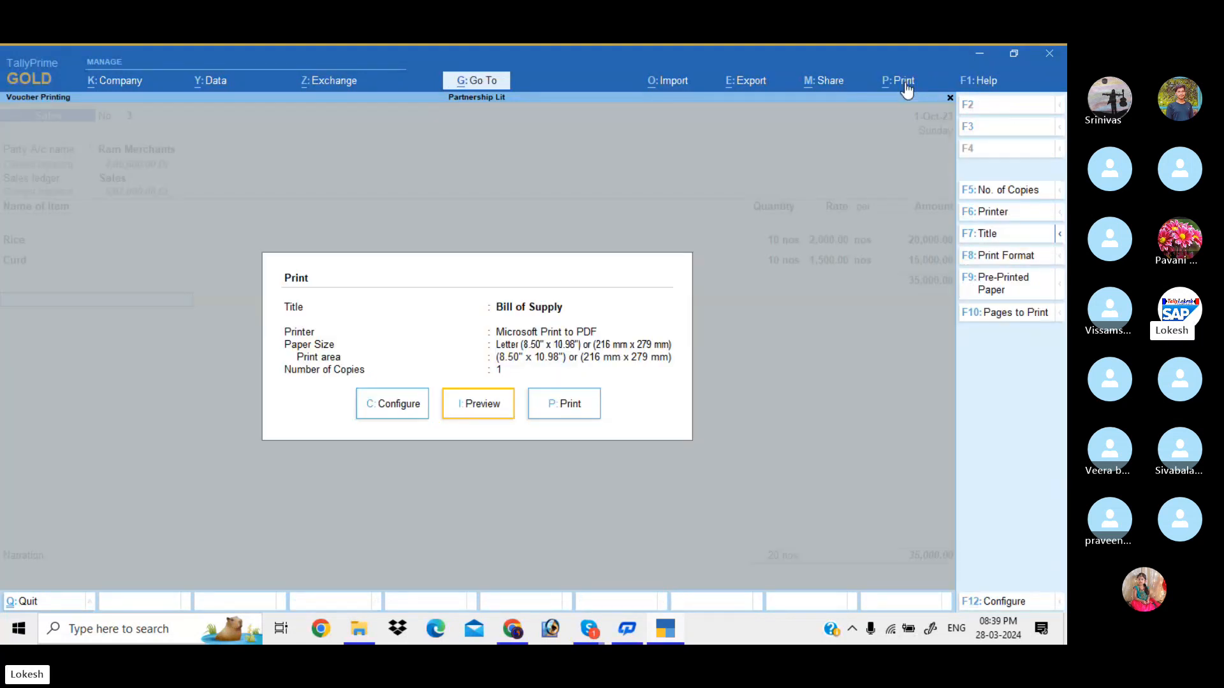
pyautogui.press('Return')
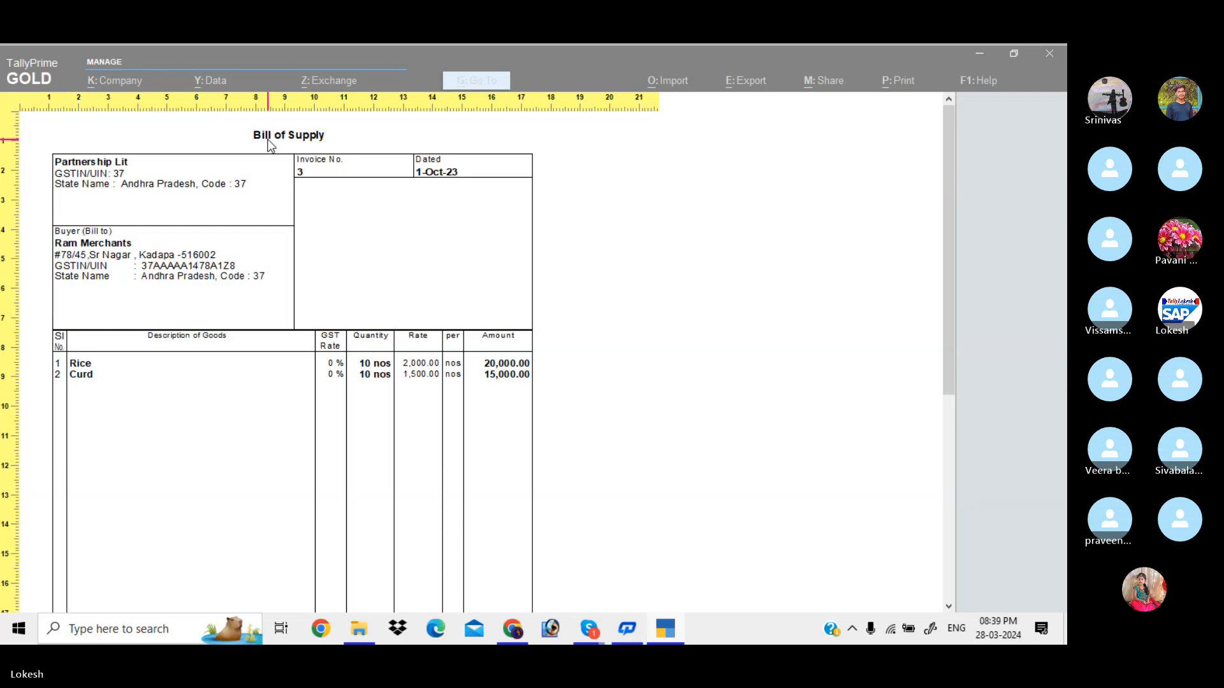
pyautogui.press('Escape')
pyautogui.press('Escape')
pyautogui.press('Escape')
pyautogui.press('Escape')
pyautogui.press('Escape')
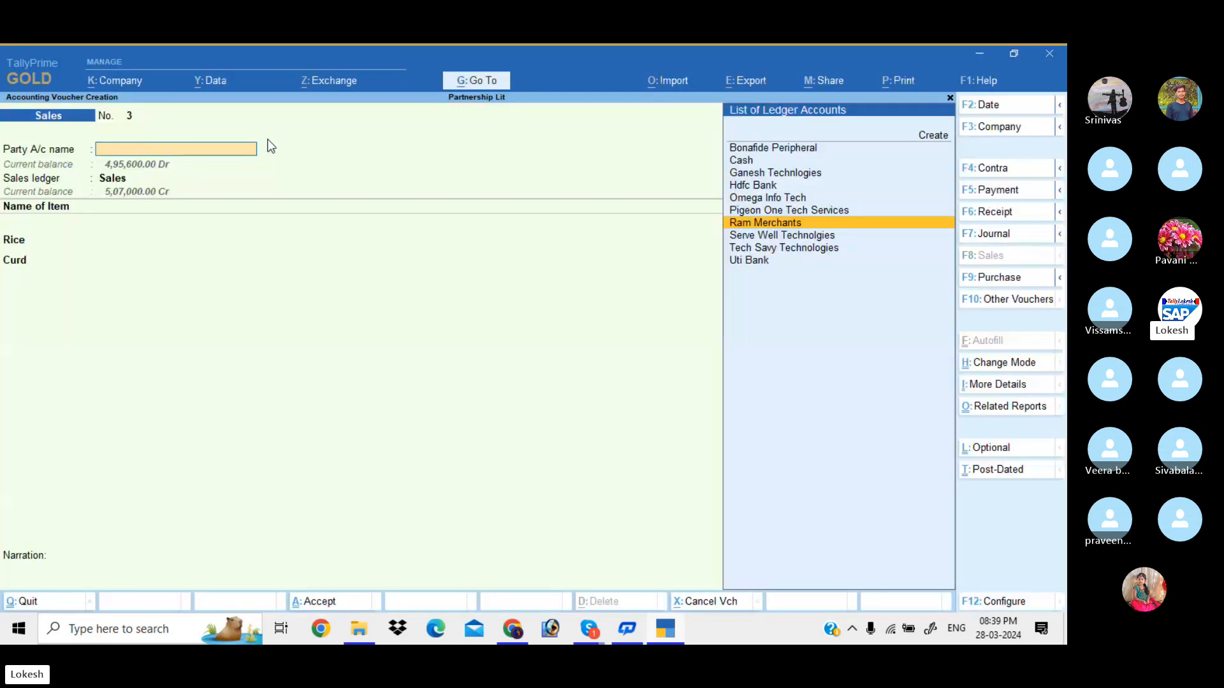
pyautogui.press('Escape')
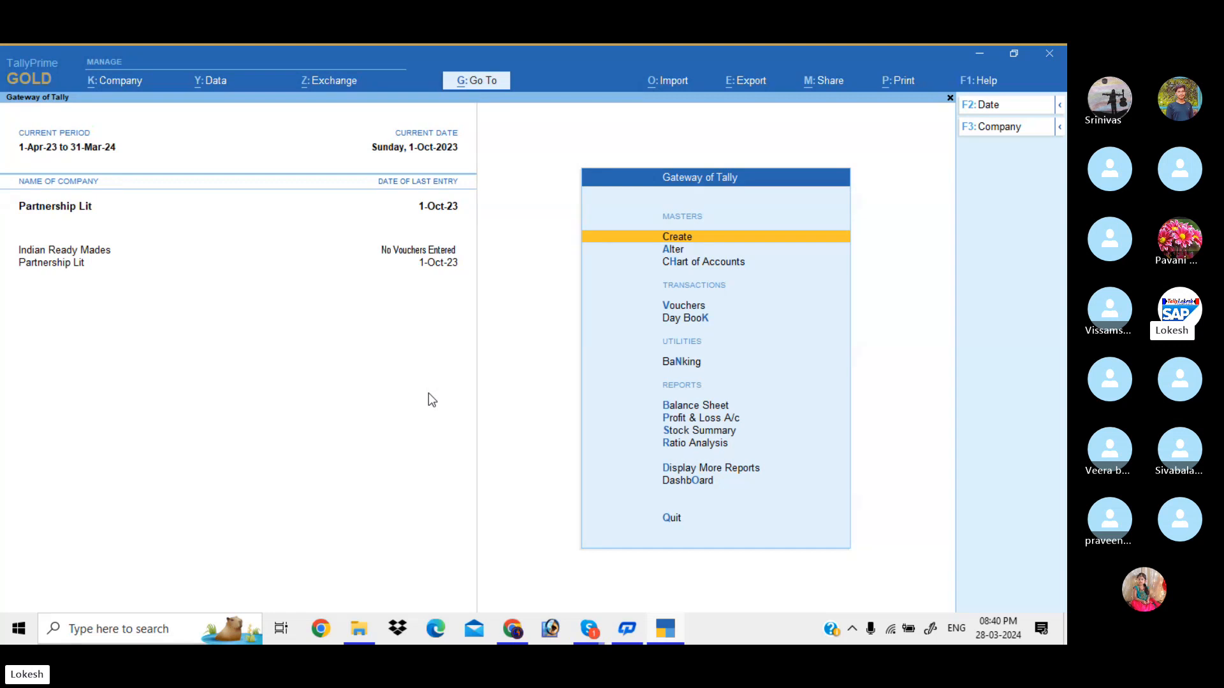
# Switch from TallyPrime to the Skype call window for the TALLY PRIME 45 session
pyautogui.hotkey('alt', 'Tab')
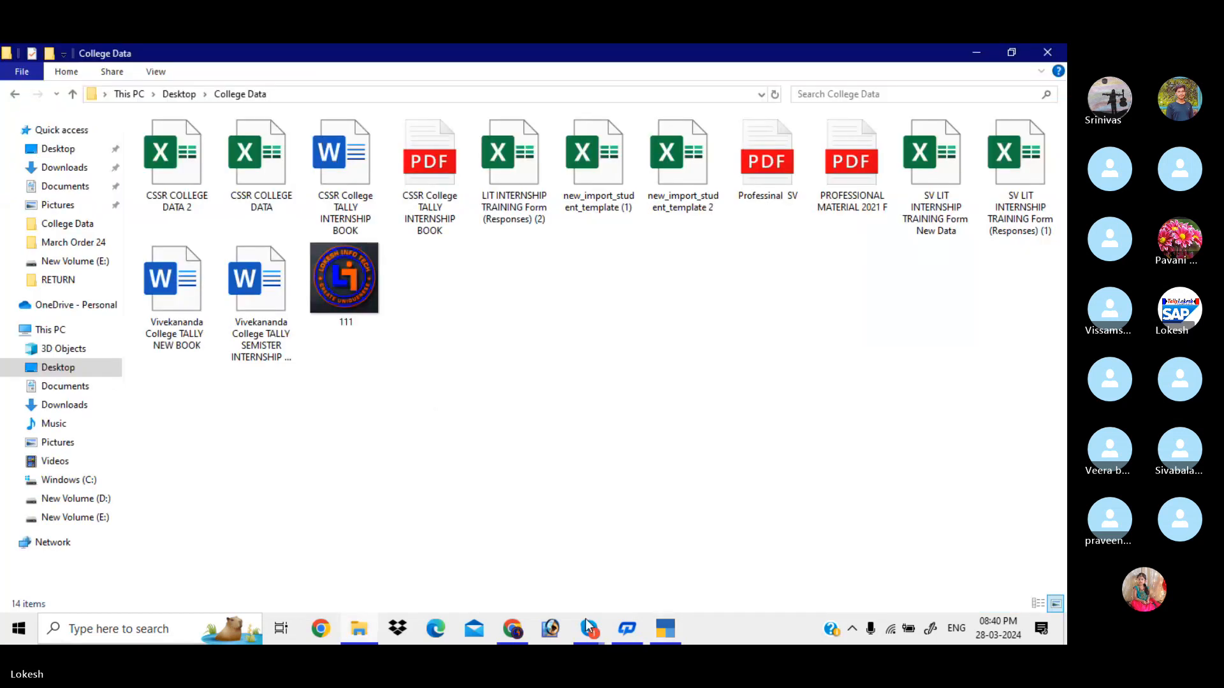
pyautogui.moveTo(588, 628)
pyautogui.click(567, 572)
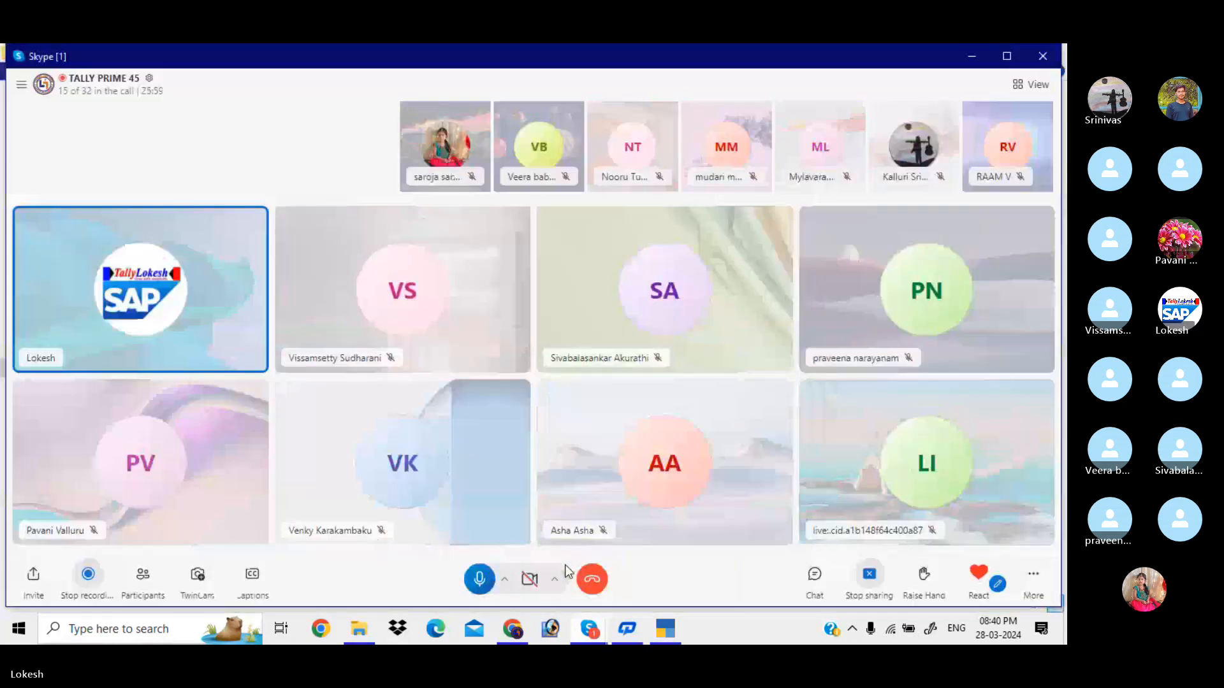